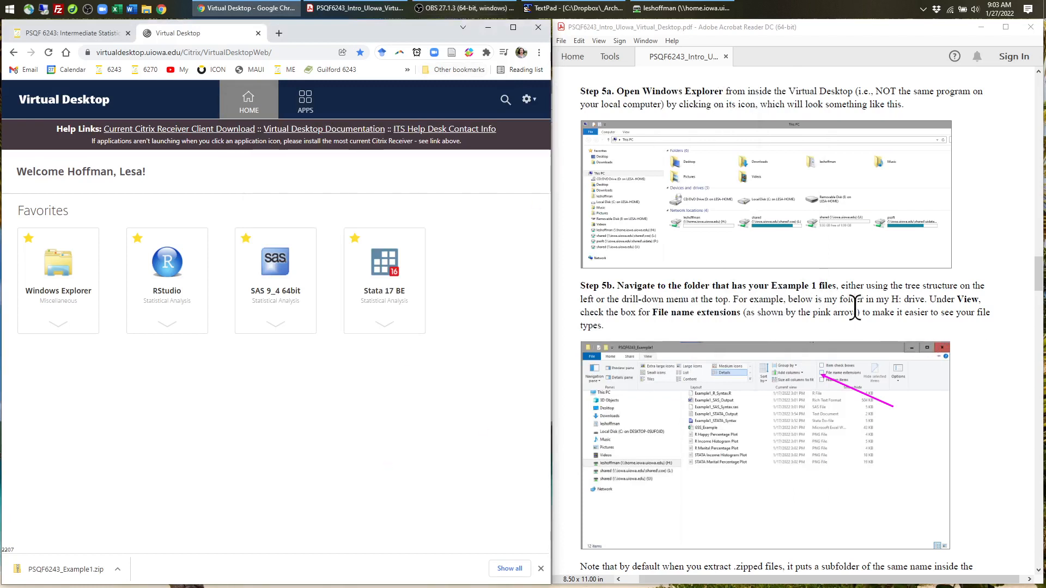
# - Review the coursework access notes and the planned schedule on the PSQF 6243 course page, and return to the Virtual Desktop page
pyautogui.scroll(3, 859, 311)
pyautogui.scroll(-3, 807, 194)
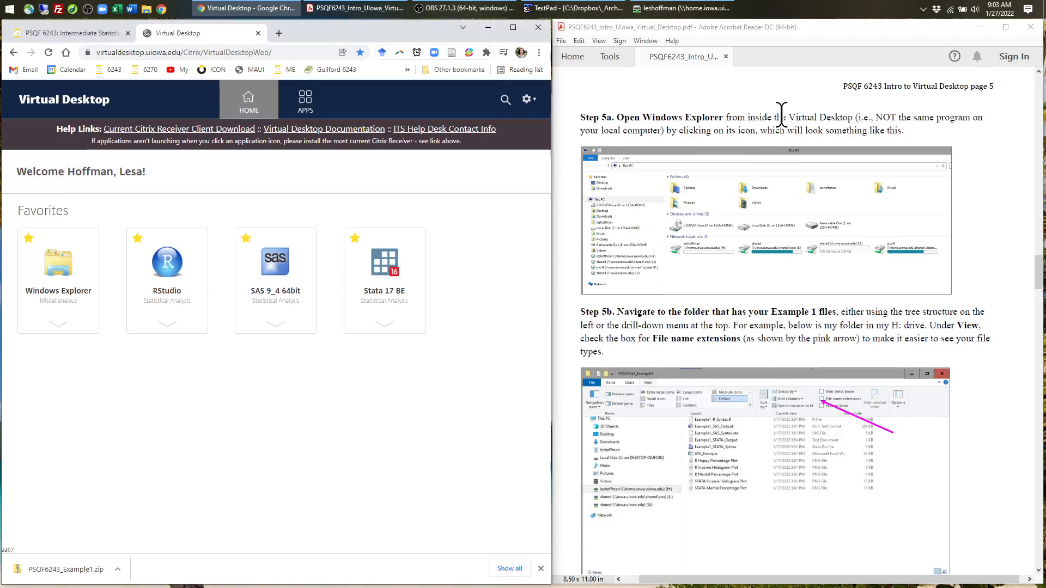
pyautogui.click(71, 33)
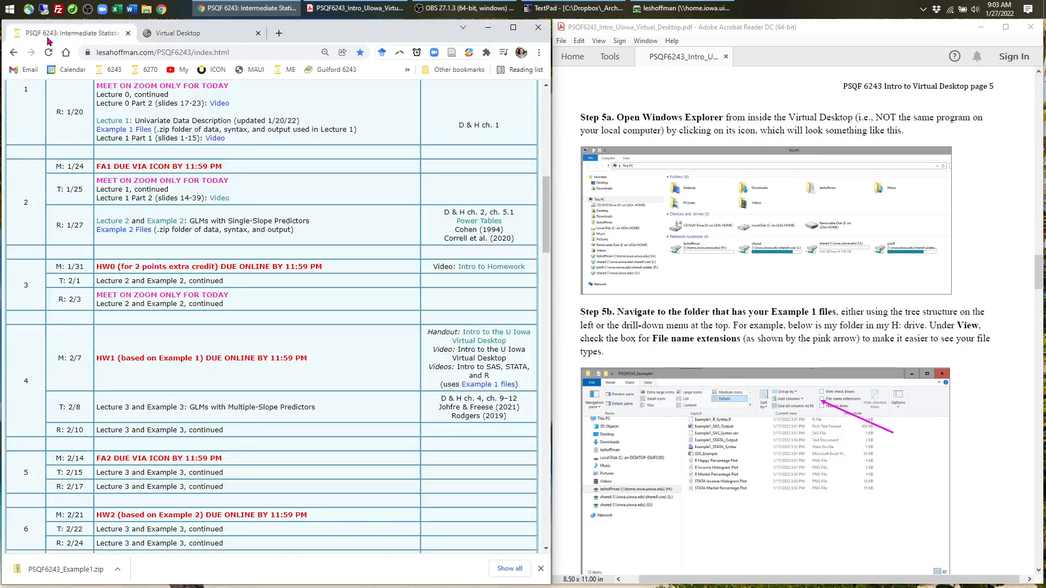
pyautogui.scroll(5, 276, 312)
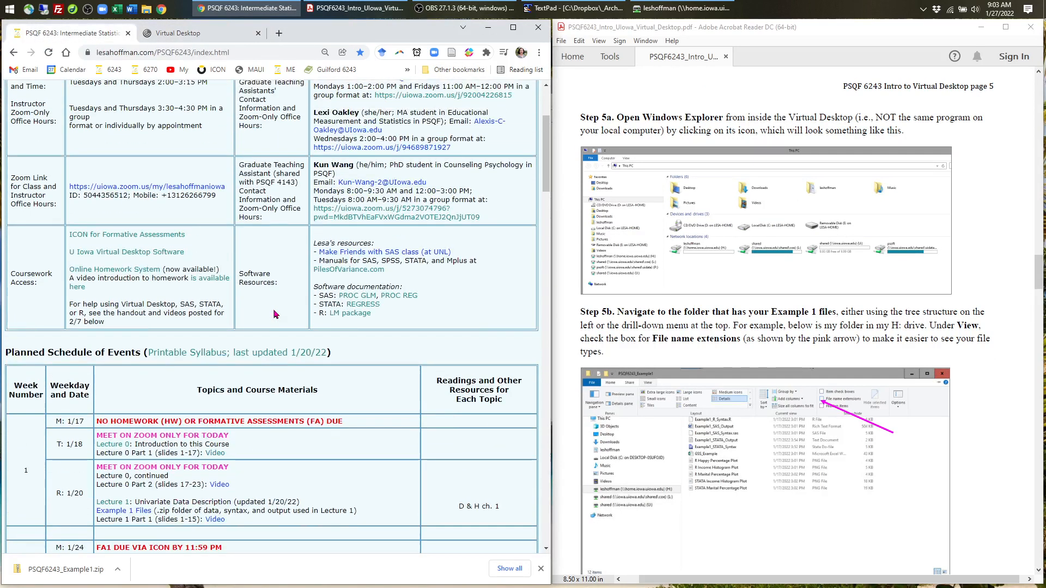
pyautogui.scroll(-3, 276, 312)
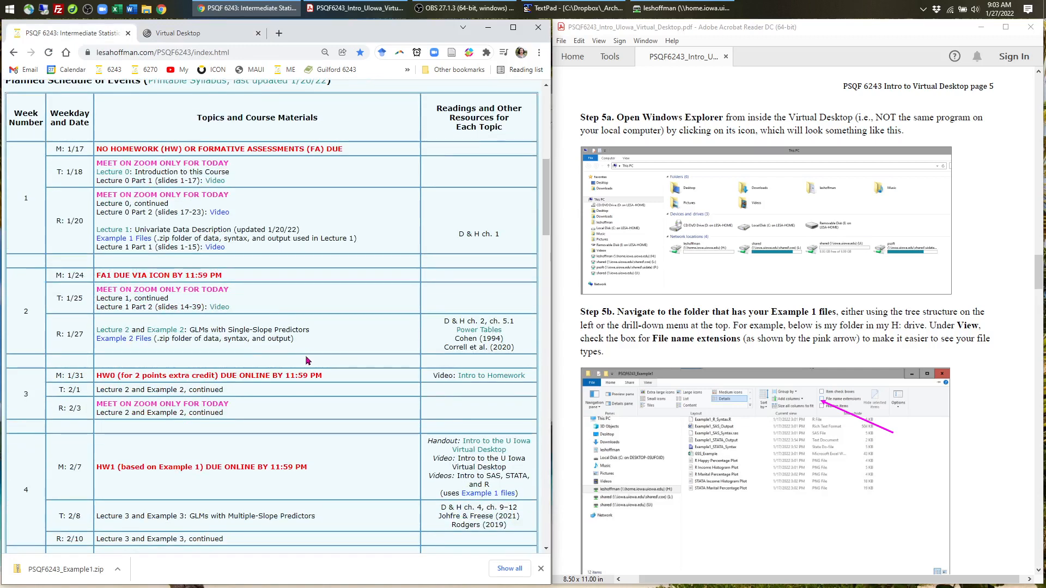
pyautogui.scroll(-2, 314, 359)
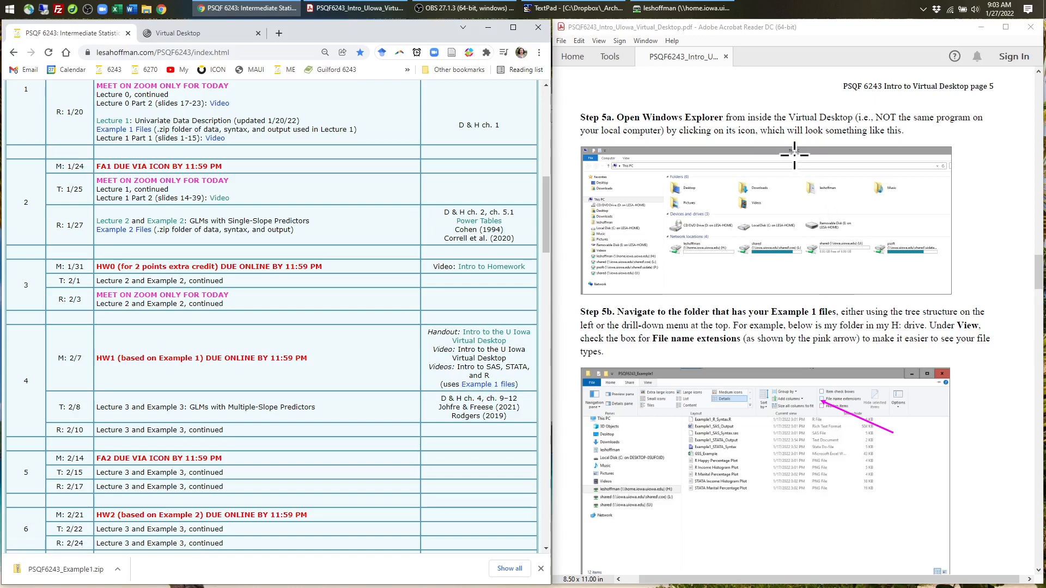
pyautogui.click(216, 39)
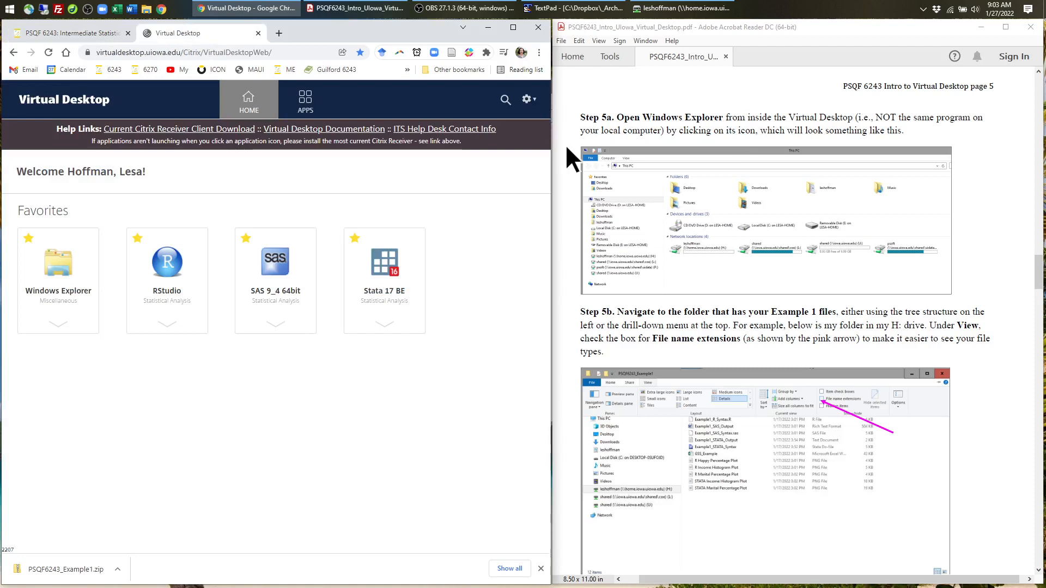
# - Switch to the remote file explorer and open the inner PSQF6243_Example1 folder on the H: drive
pyautogui.click(708, 8)
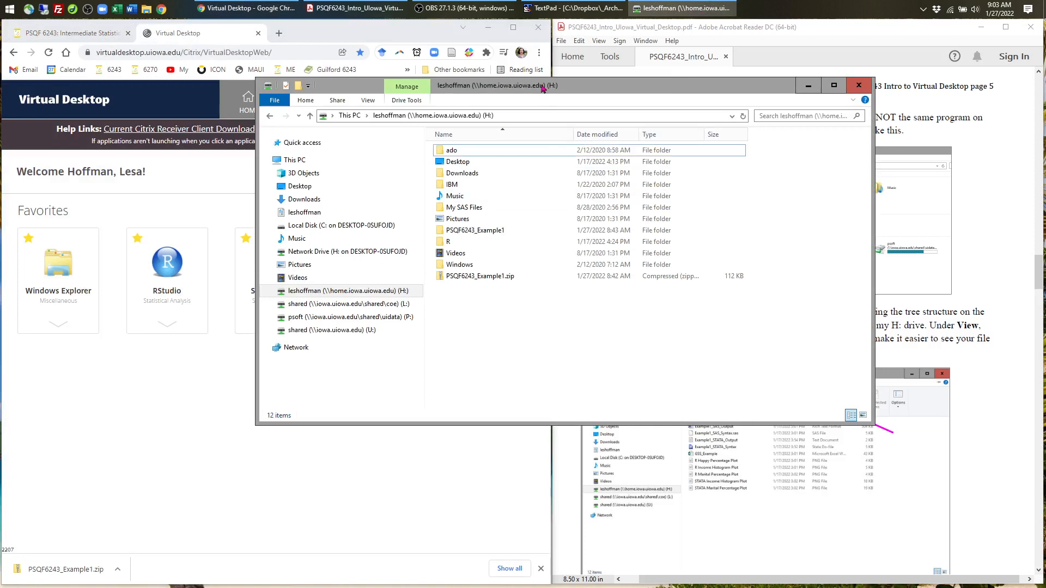
pyautogui.doubleClick(486, 238)
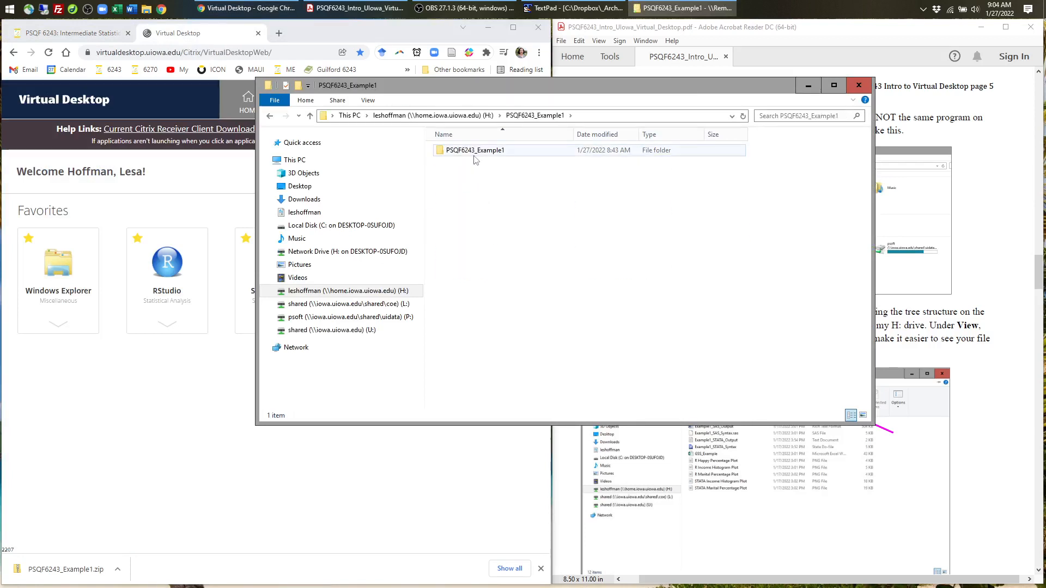
pyautogui.click(475, 155)
pyautogui.doubleClick(475, 155)
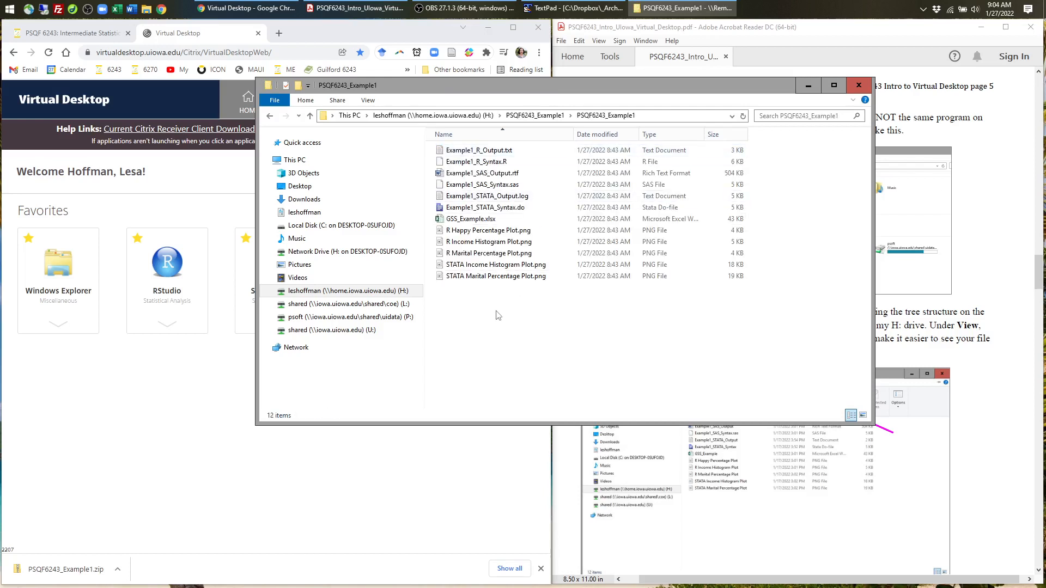
# - Hide the file name extensions in the Example 1 folder listing and show them again
pyautogui.click(368, 101)
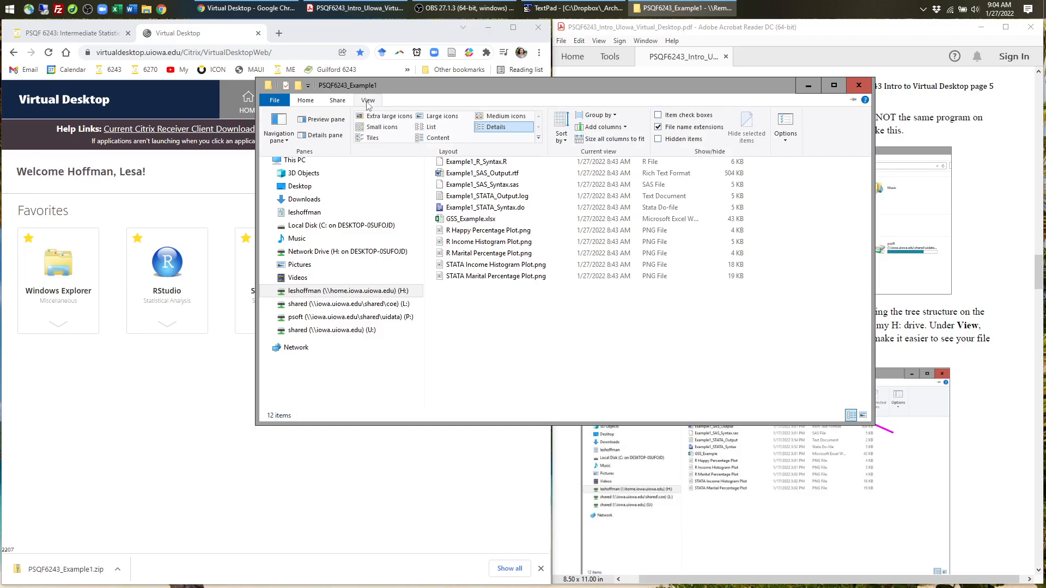
pyautogui.click(681, 131)
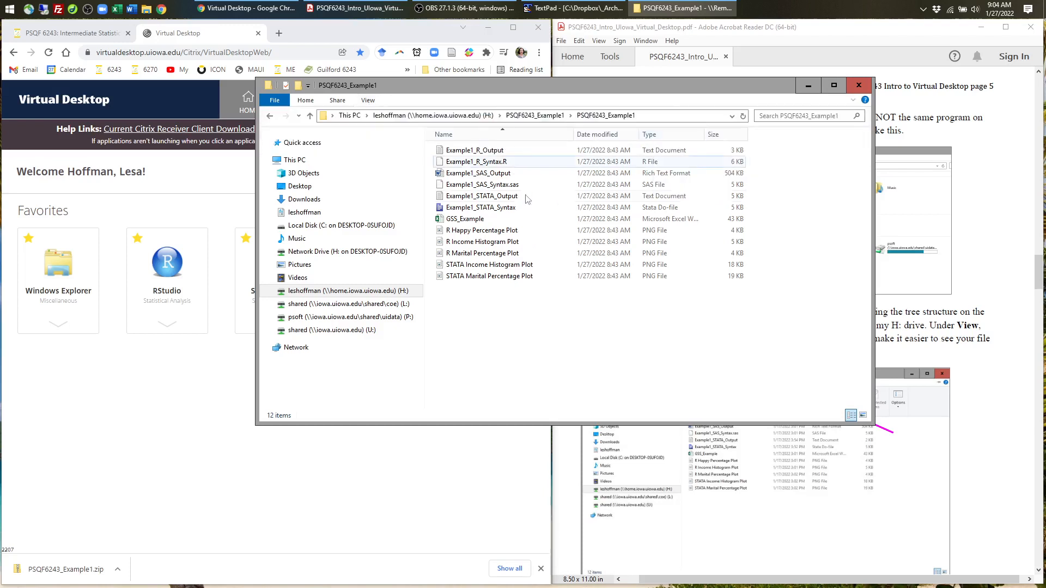
pyautogui.click(371, 101)
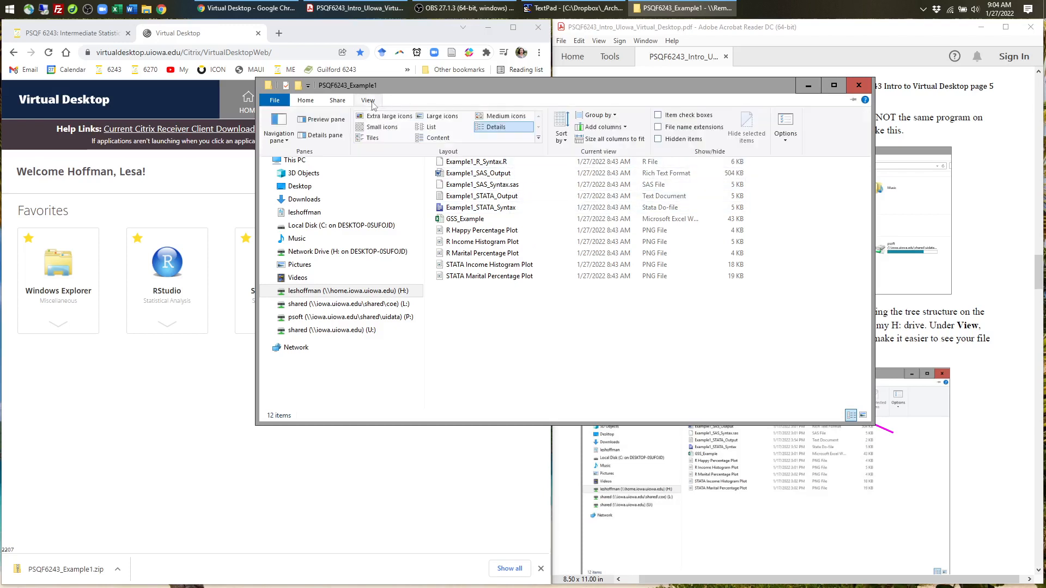
pyautogui.click(690, 128)
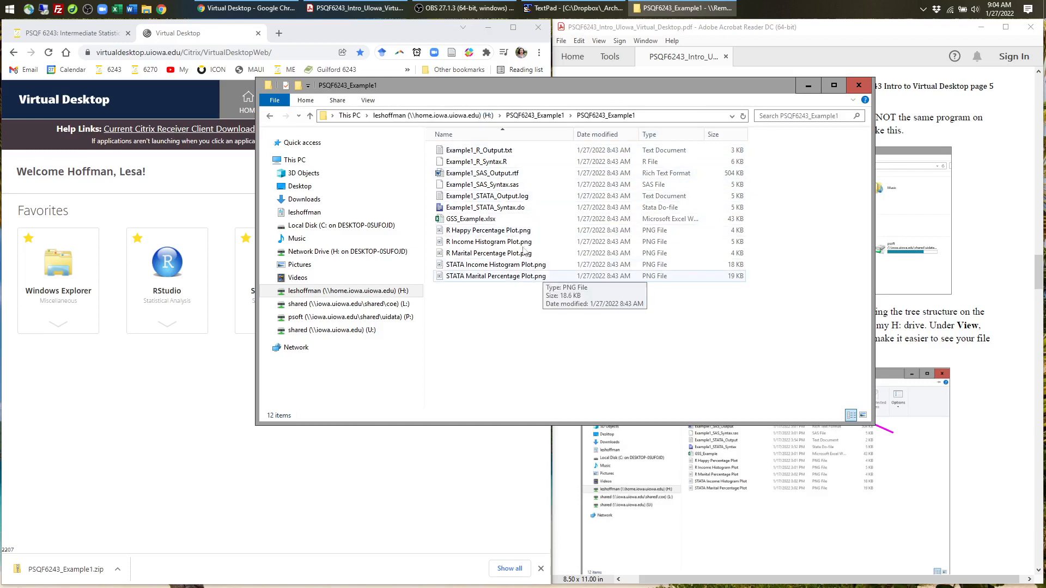
# - Minimize the file explorer, launch SAS 9_4 64bit from the Virtual Desktop favorites, and permit it all file access and device use
pyautogui.click(809, 86)
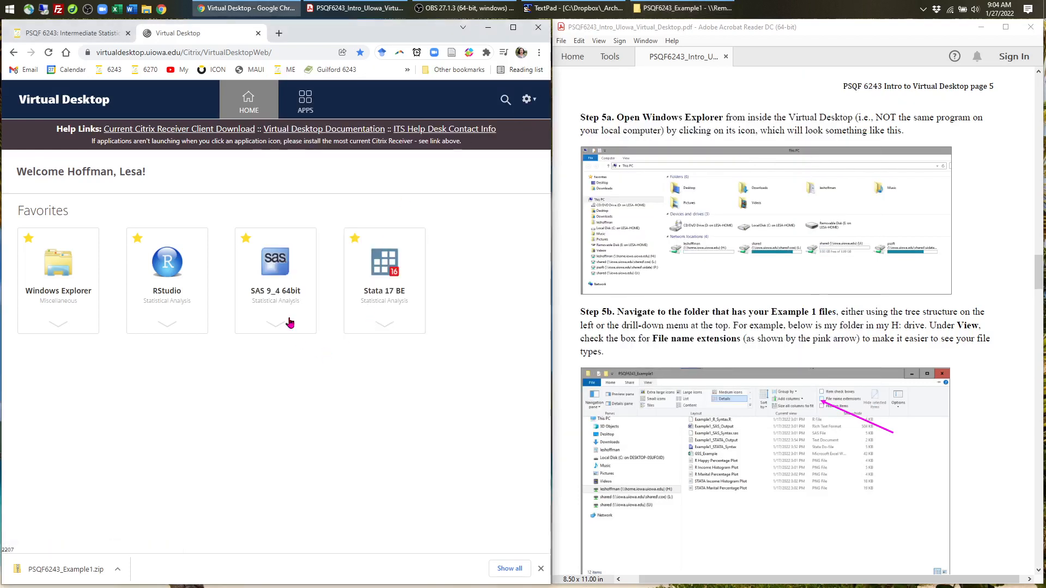
pyautogui.click(276, 262)
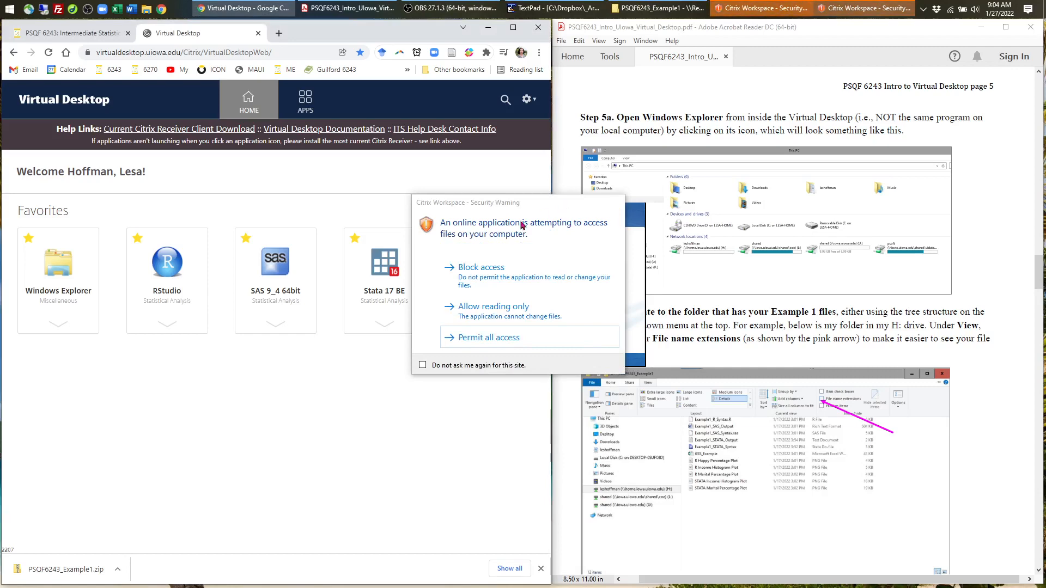
pyautogui.click(465, 339)
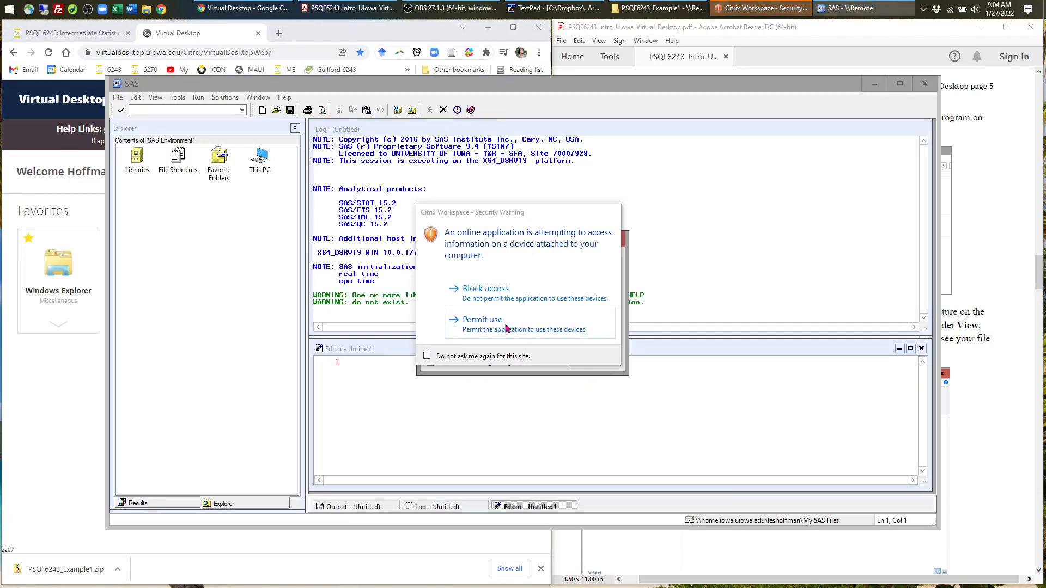
pyautogui.click(506, 327)
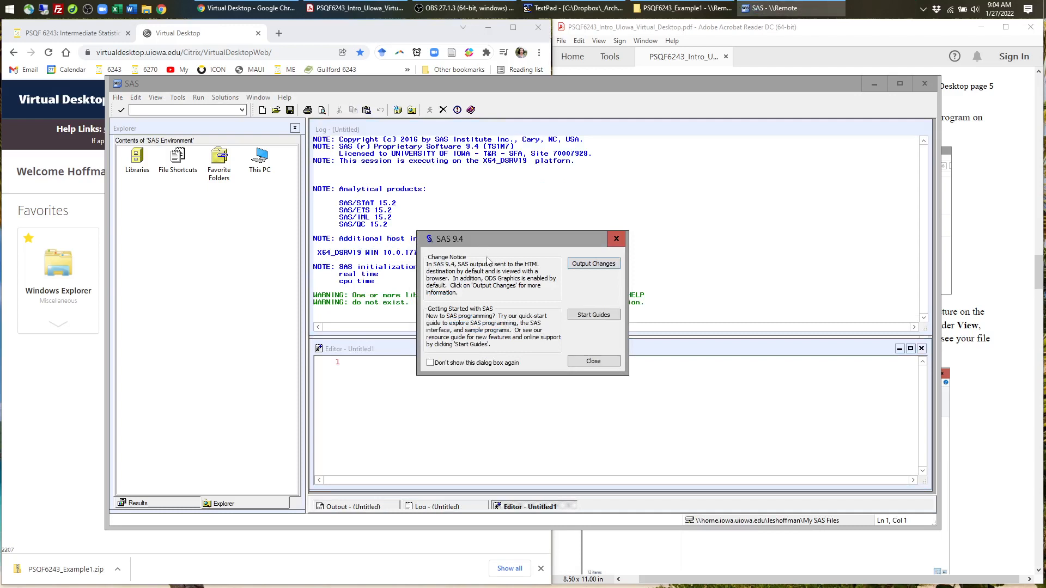
# - Dismiss the SAS 9.4 start-up notice with the option not to show it again, and maximize the SAS window
pyautogui.click(431, 363)
pyautogui.click(593, 361)
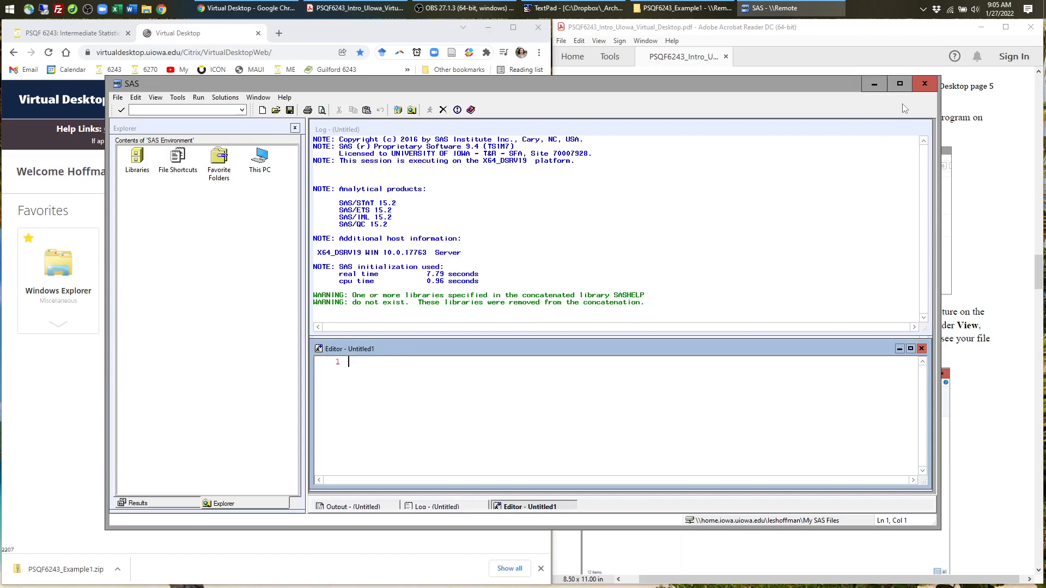
pyautogui.click(900, 85)
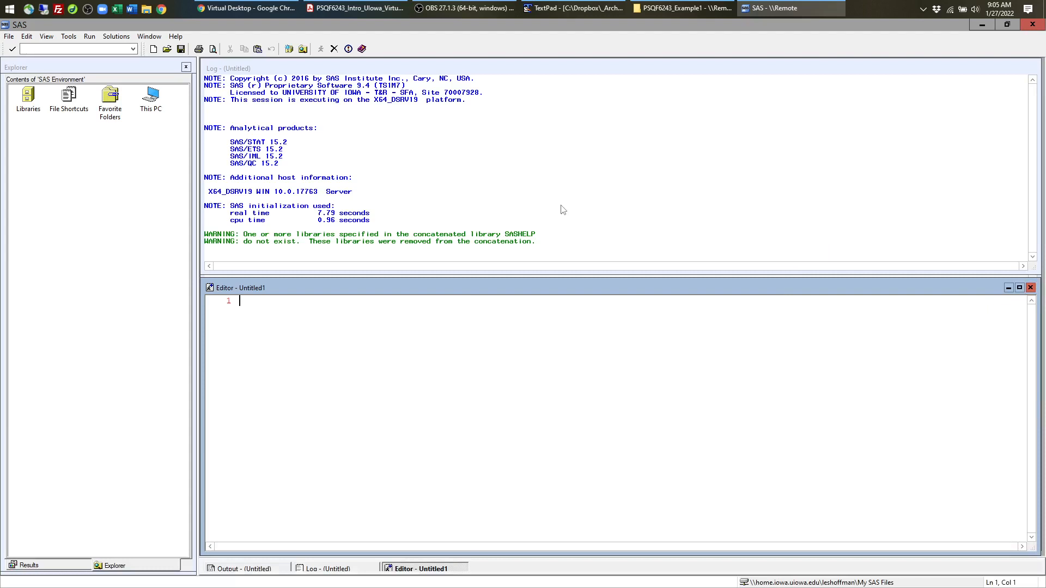
pyautogui.click(1007, 24)
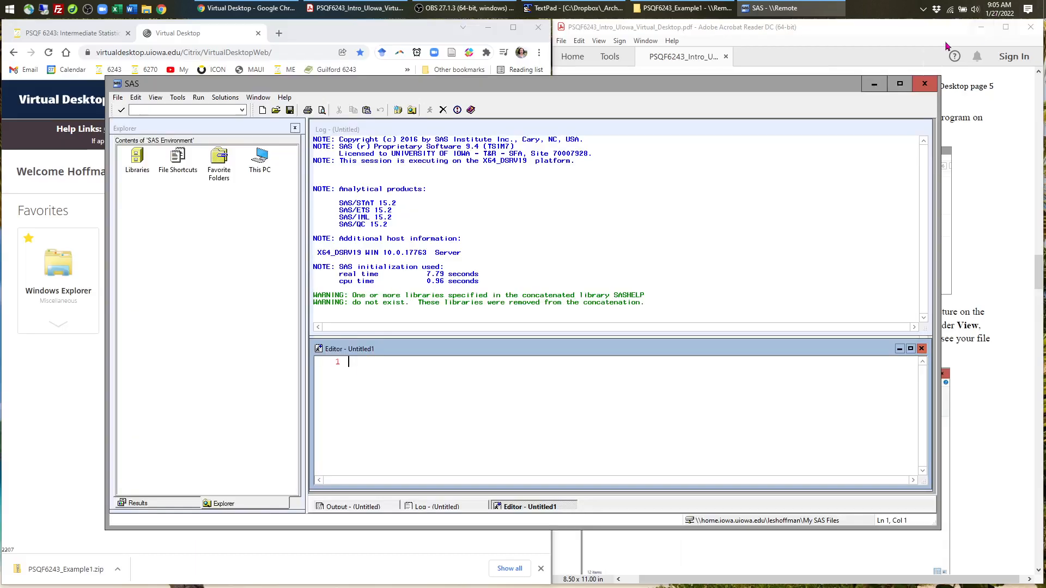
pyautogui.click(900, 84)
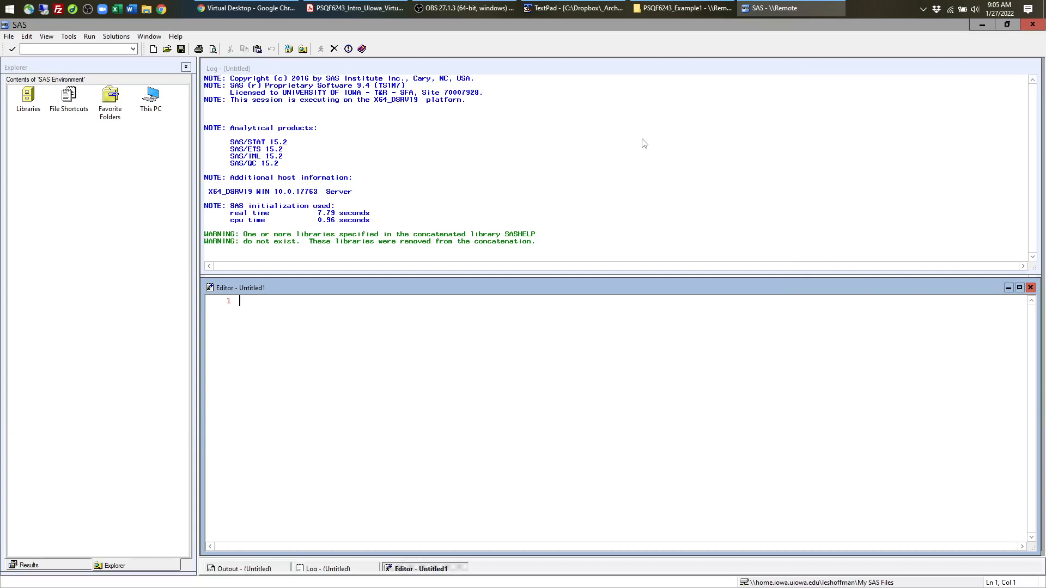
# - View the SAS Results and Explorer contents in turn, and close the Output window
pyautogui.click(65, 69)
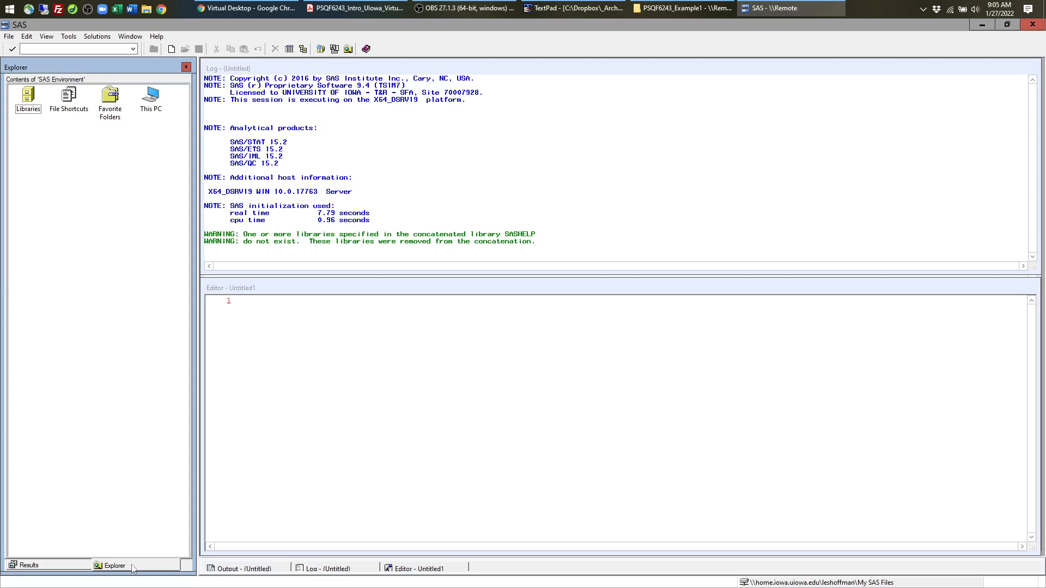
pyautogui.click(44, 569)
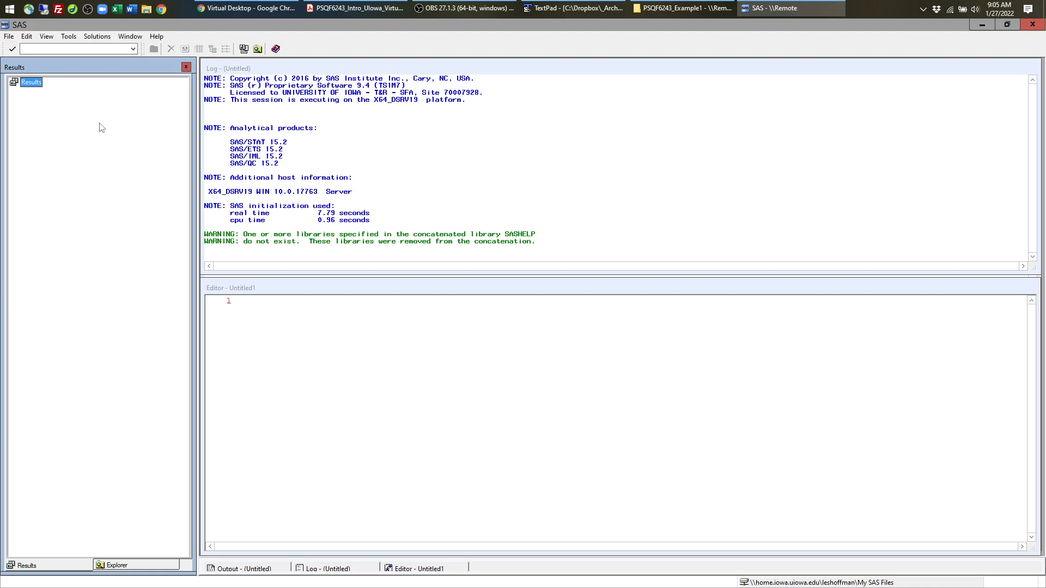
pyautogui.click(125, 570)
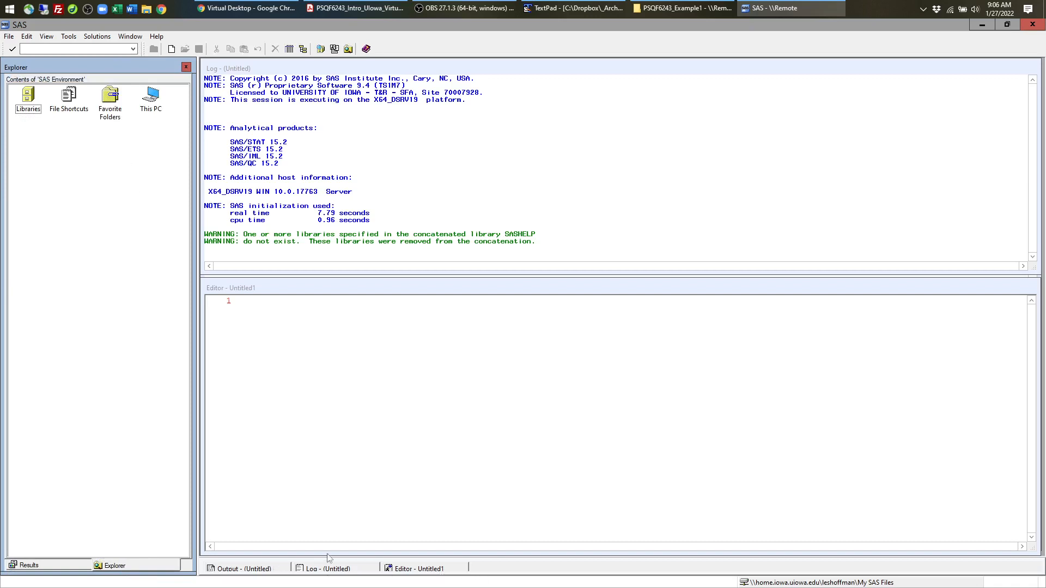
pyautogui.click(265, 570)
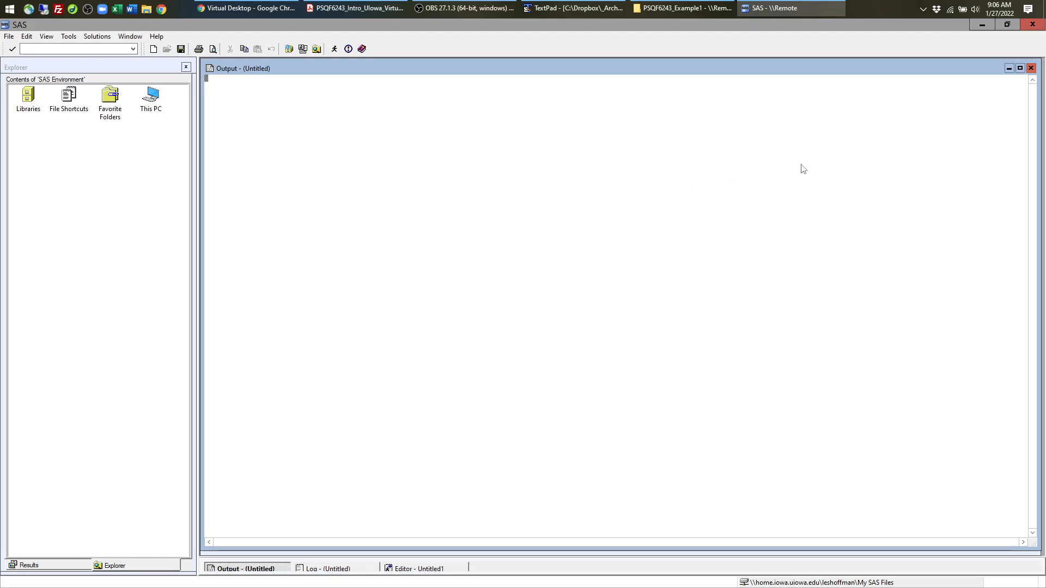
pyautogui.click(1031, 69)
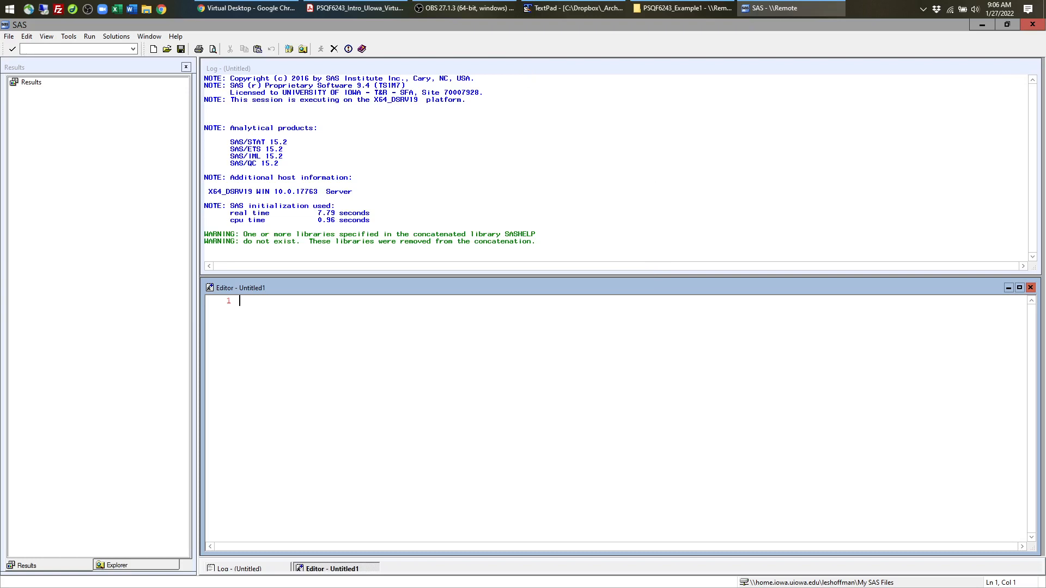
# - Clear all the text from the Log window
pyautogui.click(344, 71)
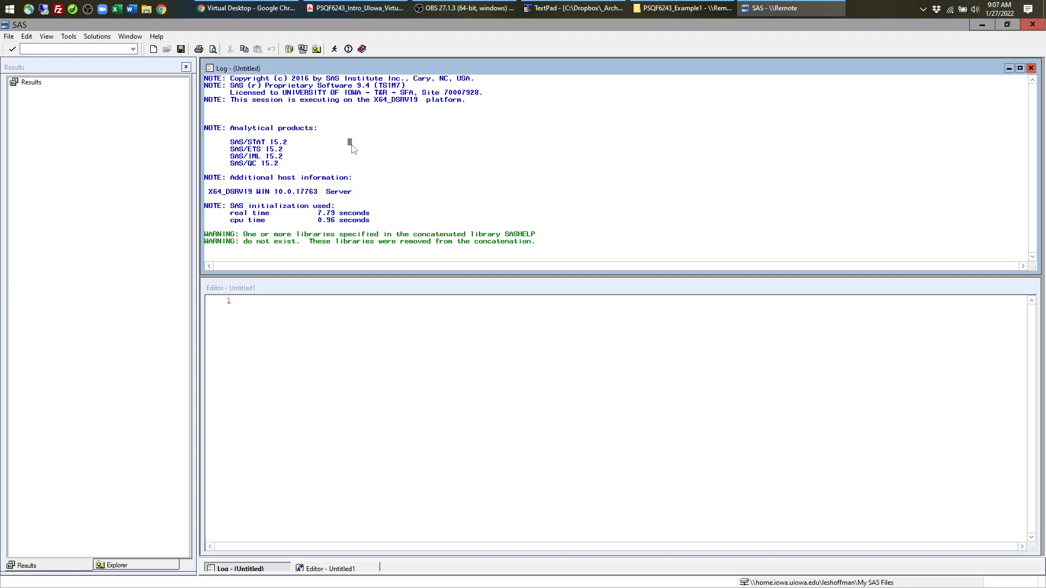
pyautogui.click(26, 39)
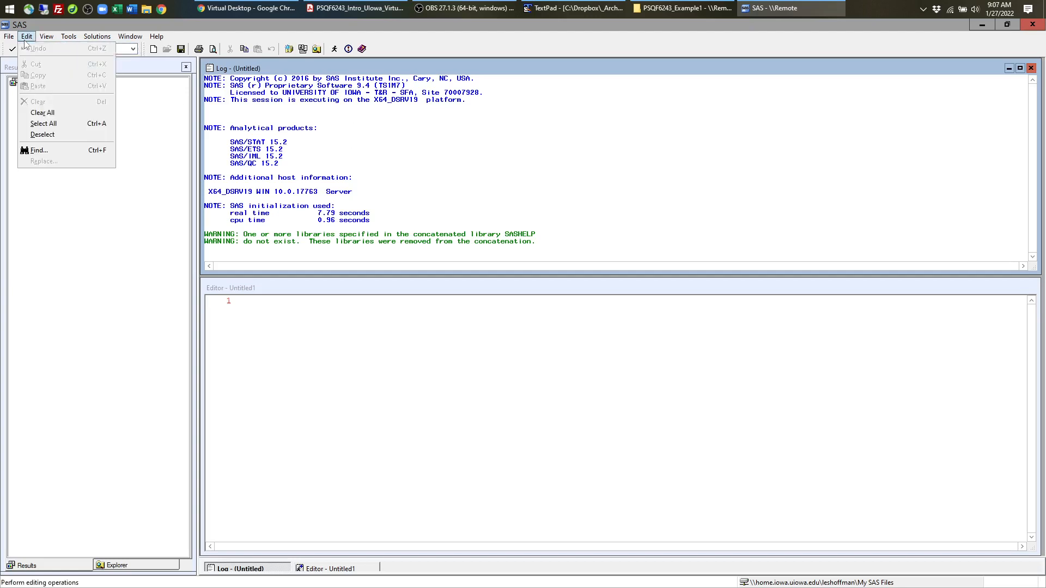
pyautogui.click(47, 114)
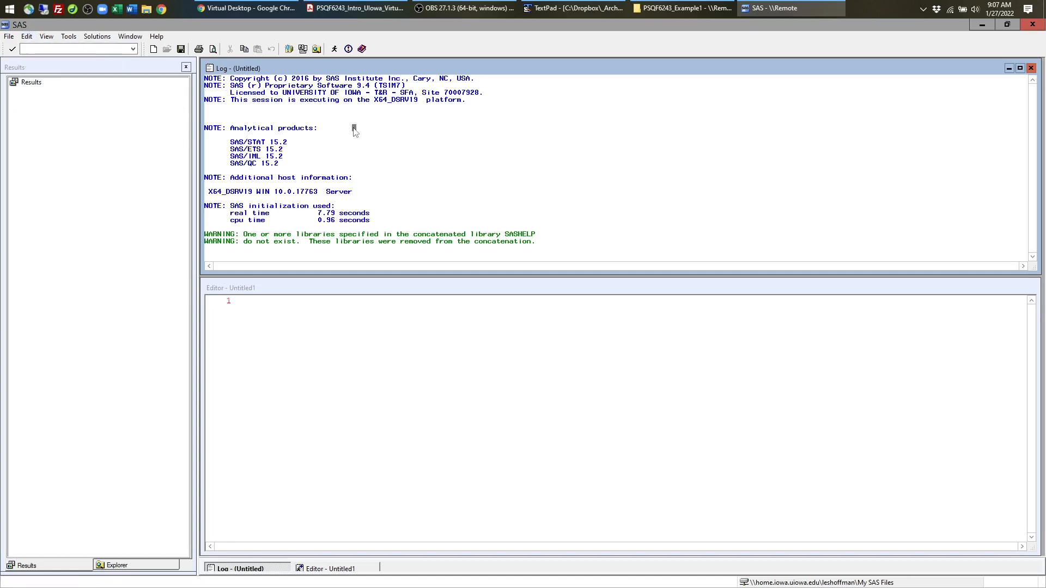
pyautogui.hotkey('ctrl', 'a')
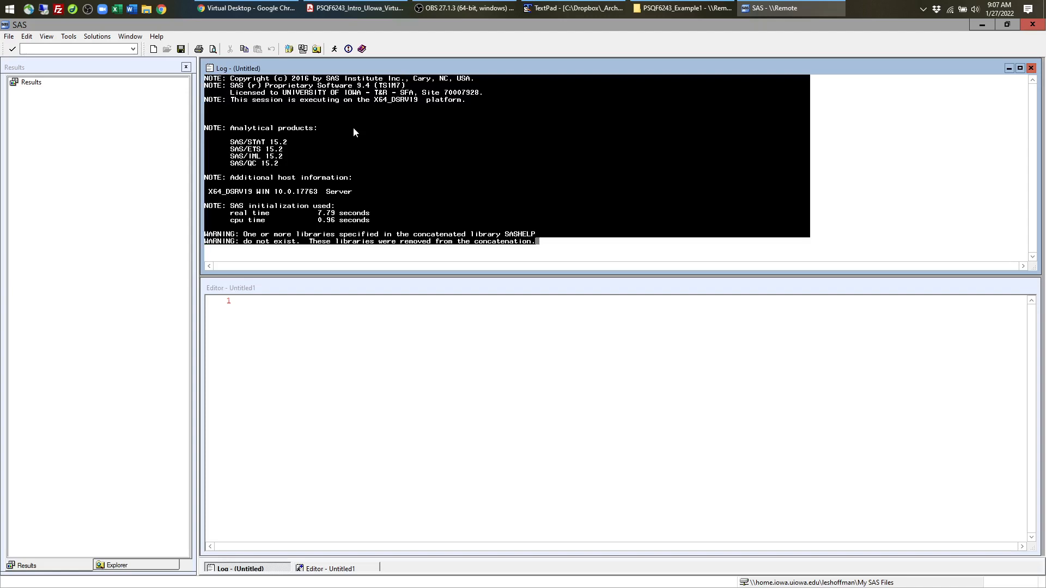
pyautogui.press('Delete')
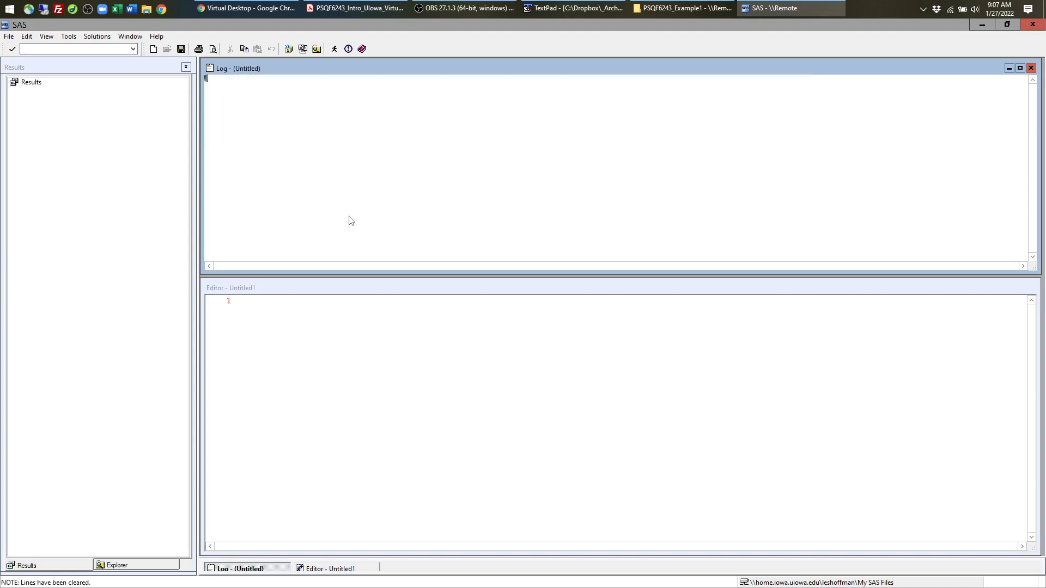
# - Start opening a program into the Editor and browse to the H: home drive under This PC
pyautogui.click(346, 288)
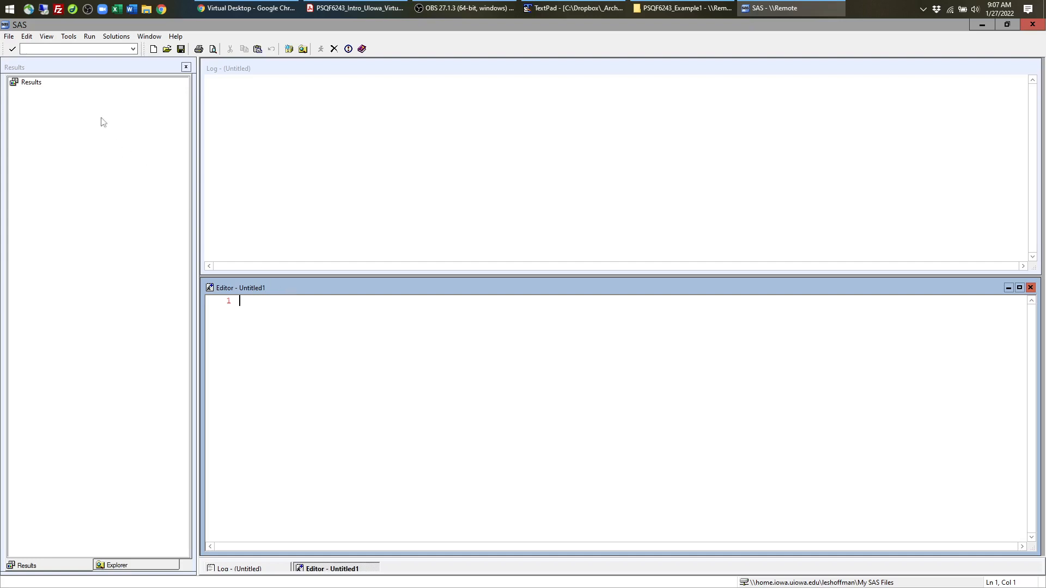
pyautogui.click(8, 36)
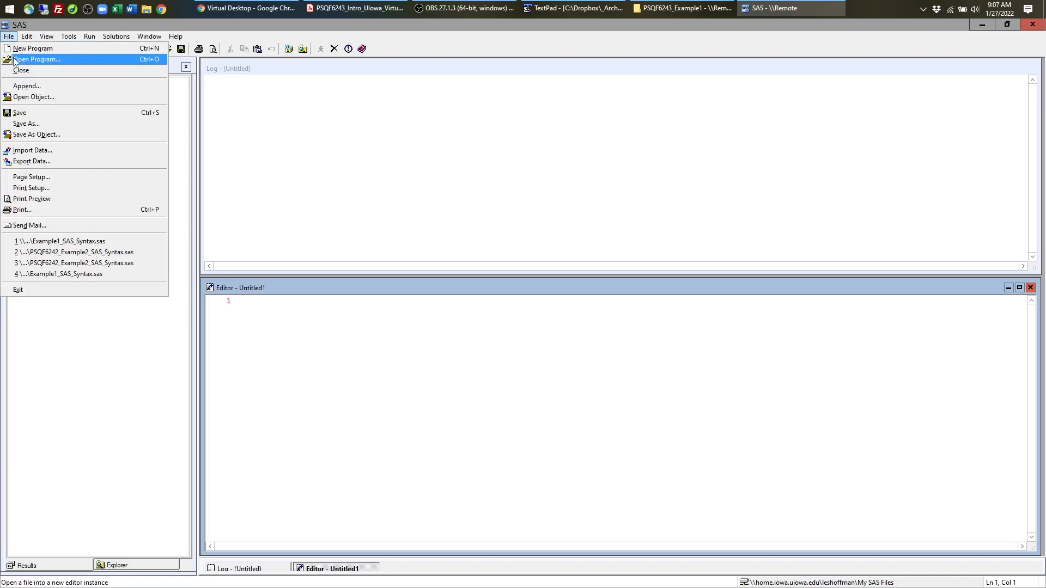
pyautogui.click(14, 60)
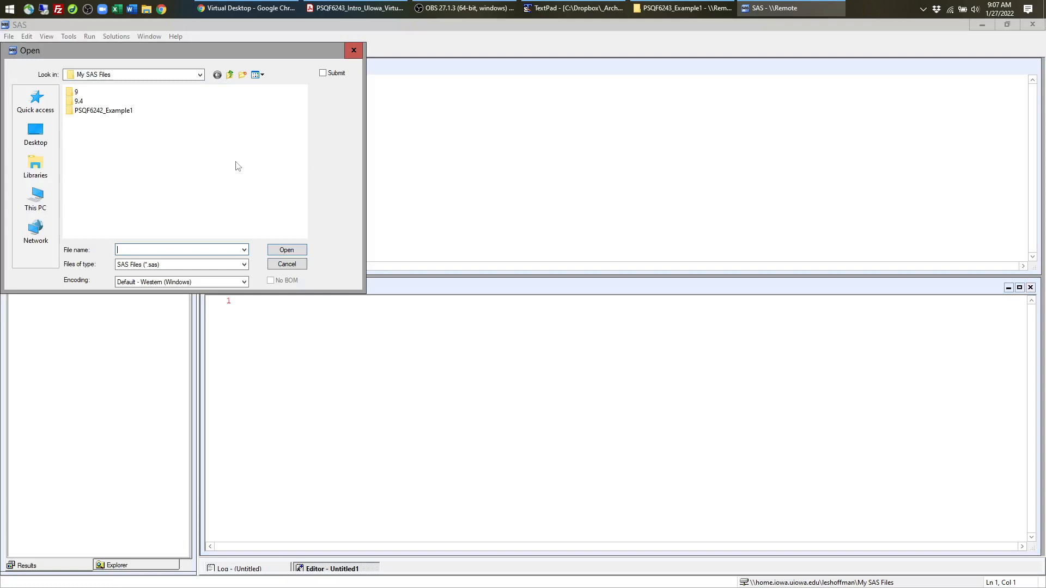
pyautogui.moveTo(179, 50); pyautogui.dragTo(452, 145)
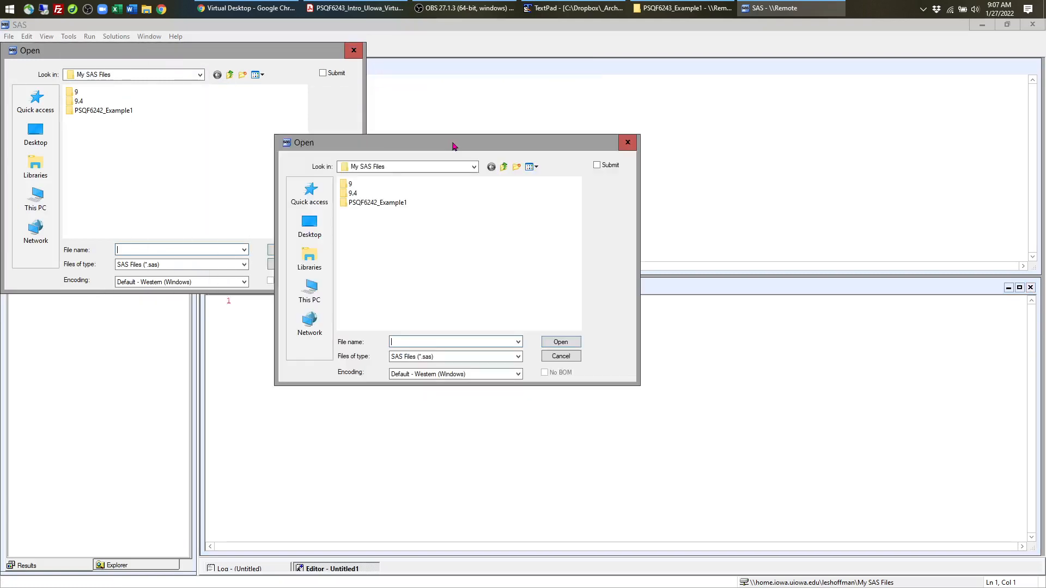
pyautogui.click(474, 167)
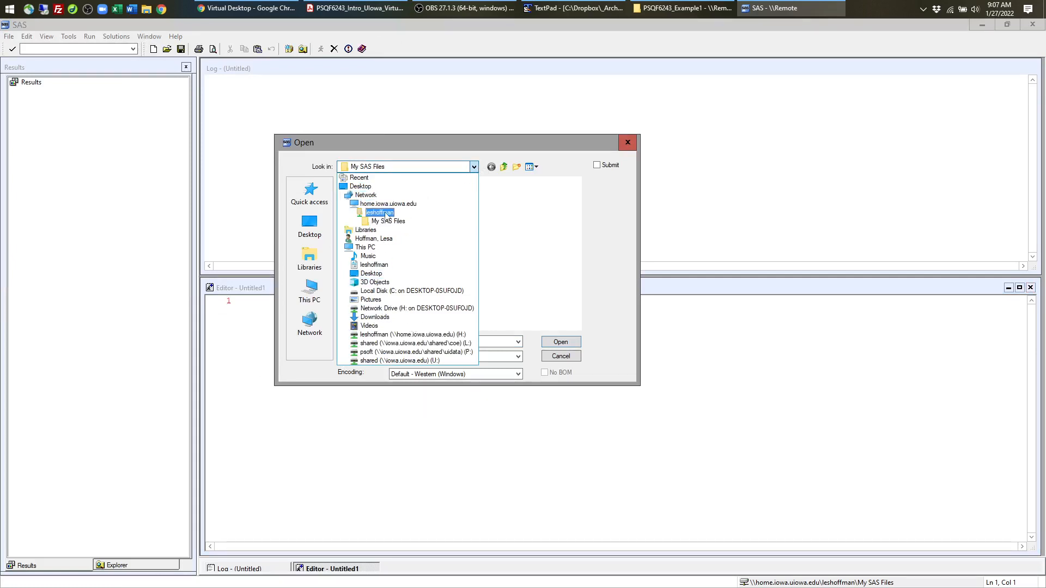
pyautogui.click(387, 205)
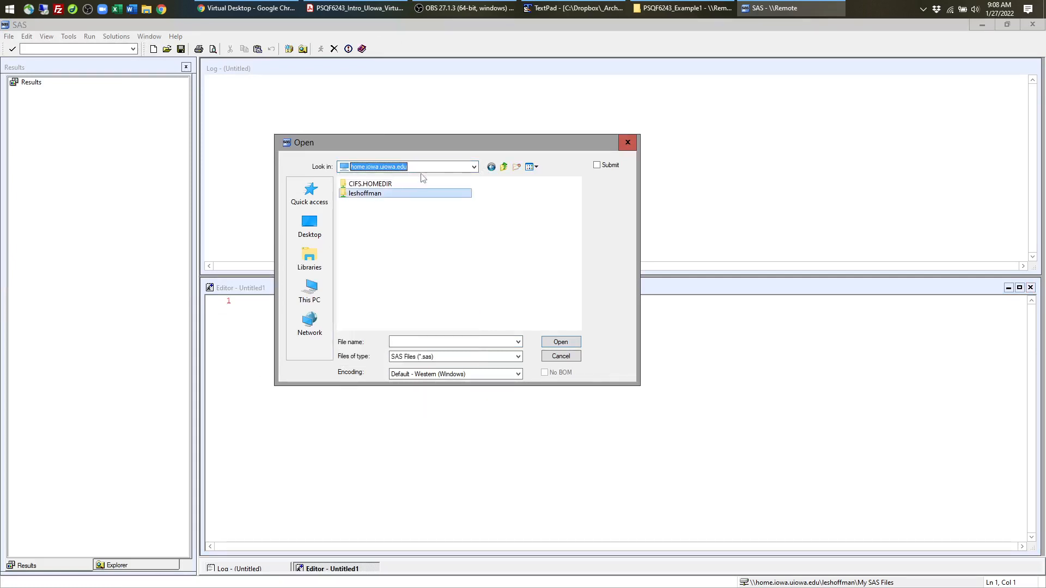
pyautogui.click(310, 290)
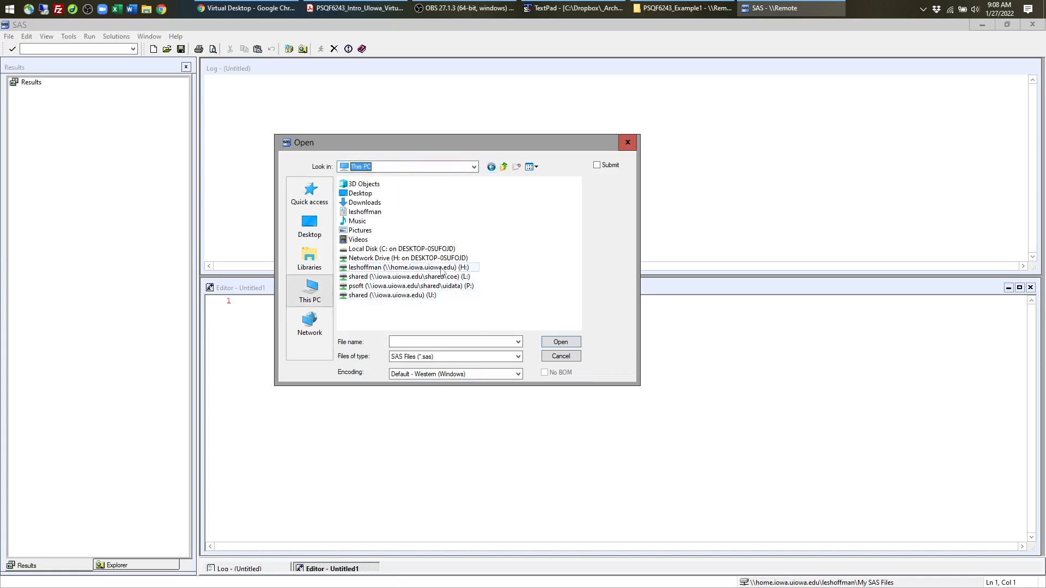
pyautogui.doubleClick(445, 270)
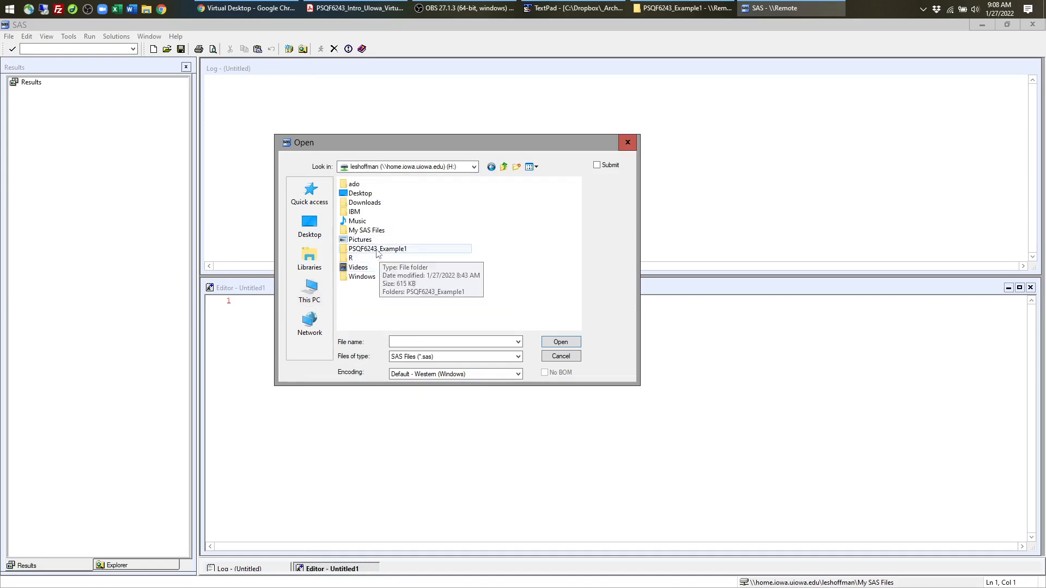
# - Open Example1_SAS_Syntax.sas from the PSQF6243_Example1 folder nested inside the folder of the same name
pyautogui.doubleClick(378, 252)
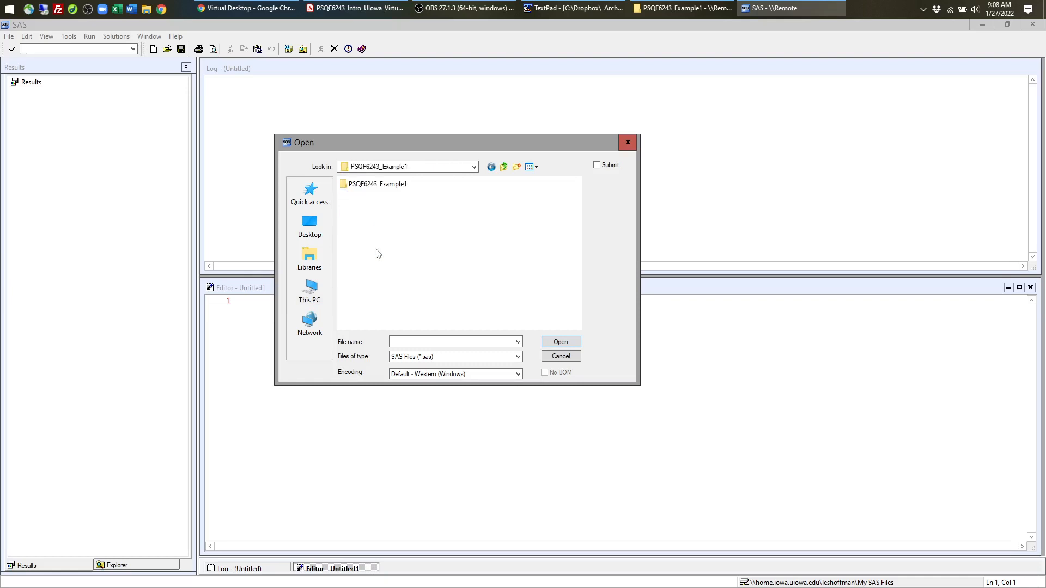
pyautogui.click(396, 187)
pyautogui.doubleClick(397, 187)
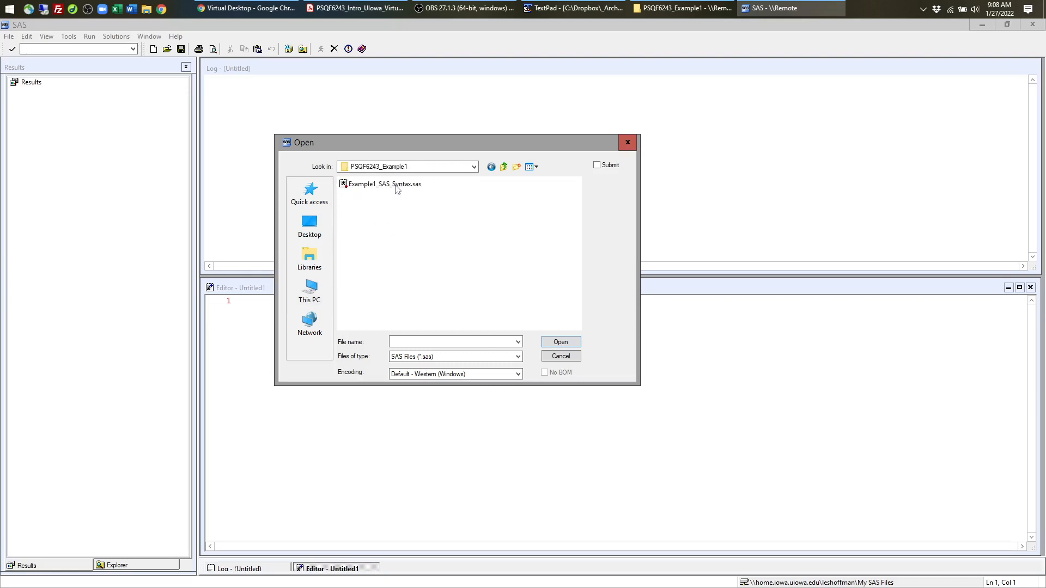
pyautogui.click(368, 191)
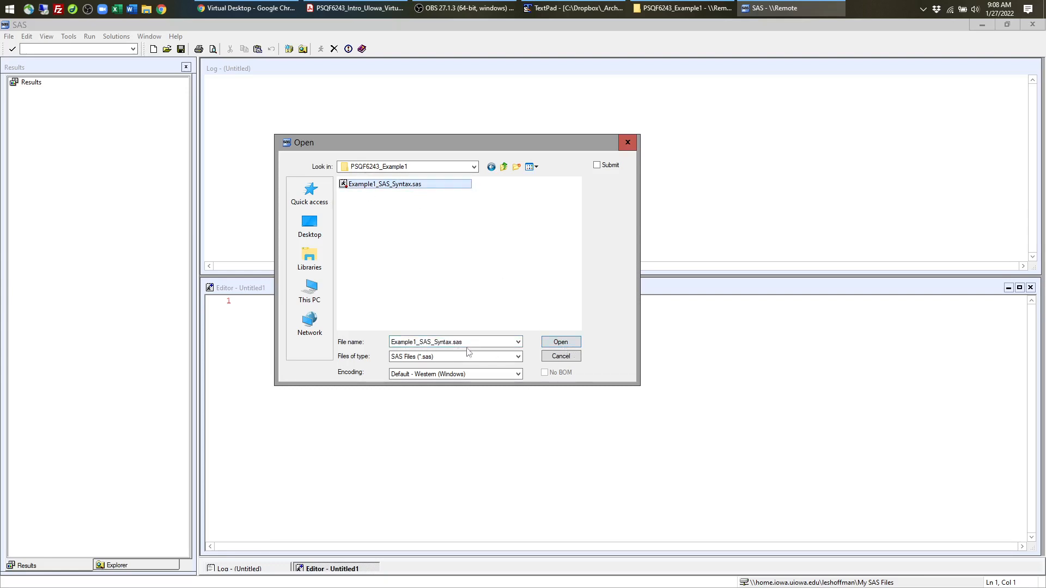
pyautogui.click(561, 344)
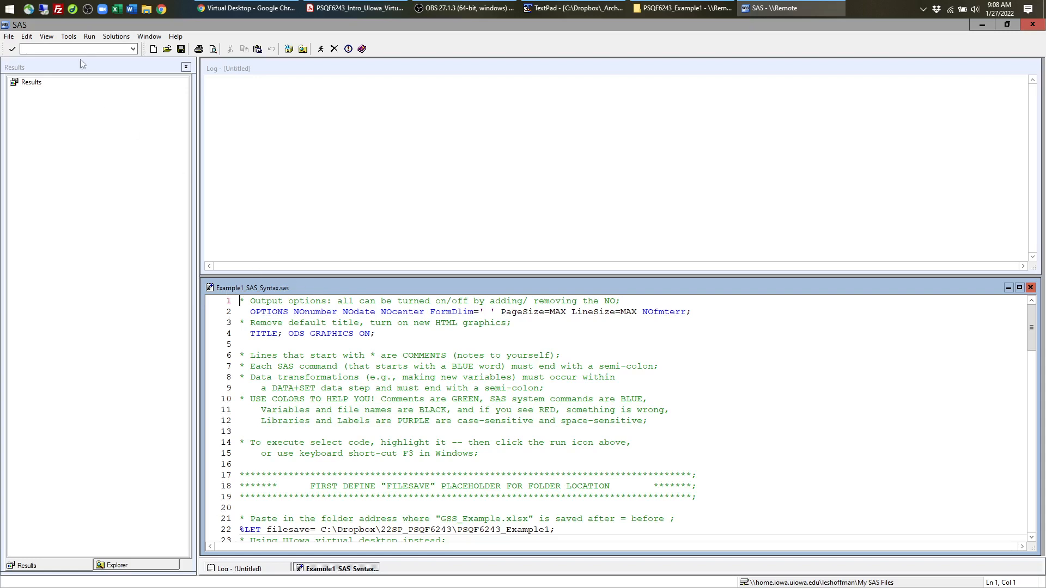
# - Set the Enhanced Editor's font size to 14 in its appearance options
pyautogui.click(69, 37)
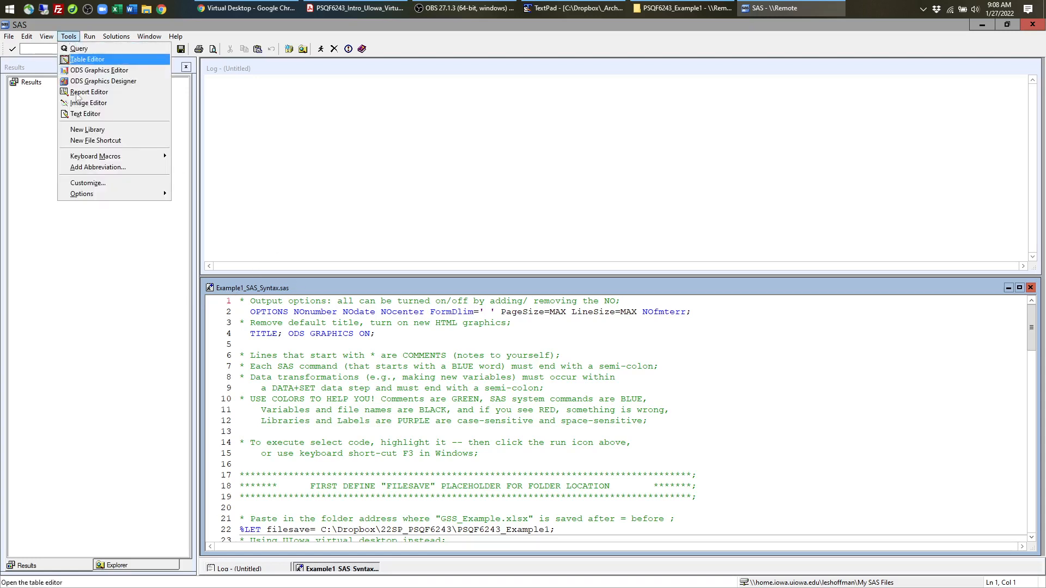
pyautogui.moveTo(92, 199)
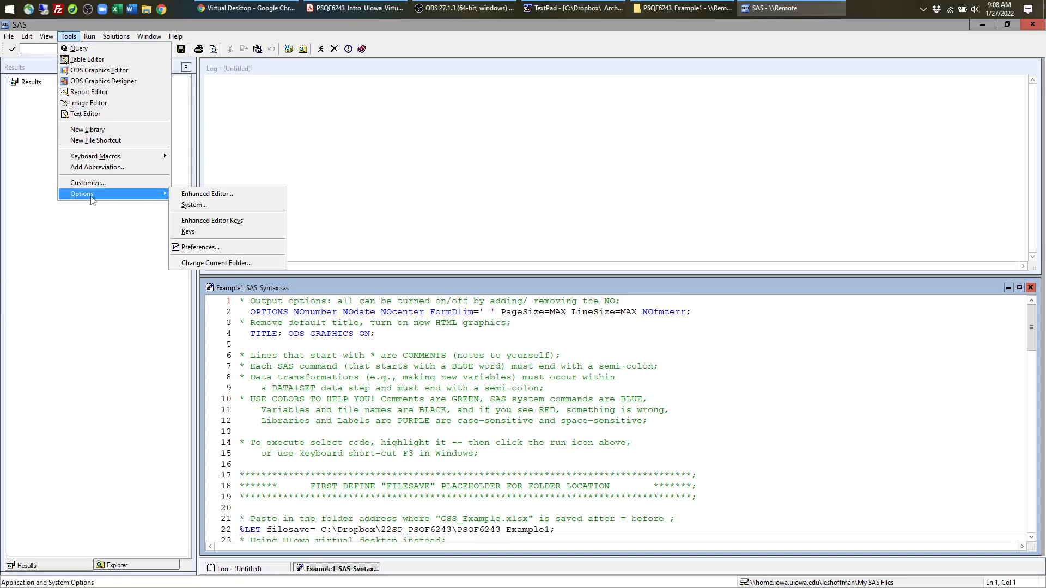
pyautogui.click(211, 195)
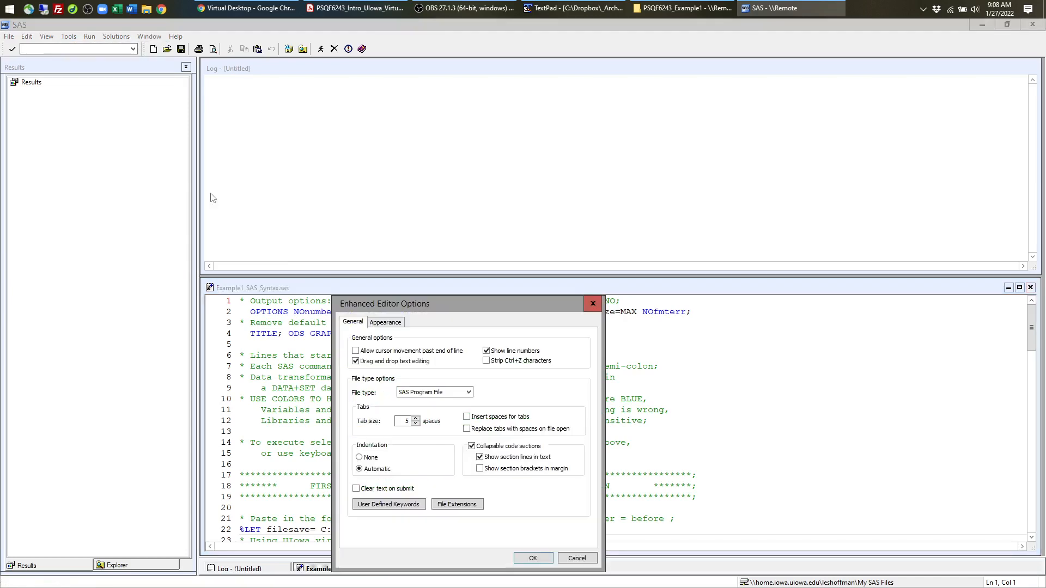
pyautogui.moveTo(466, 304); pyautogui.dragTo(506, 107)
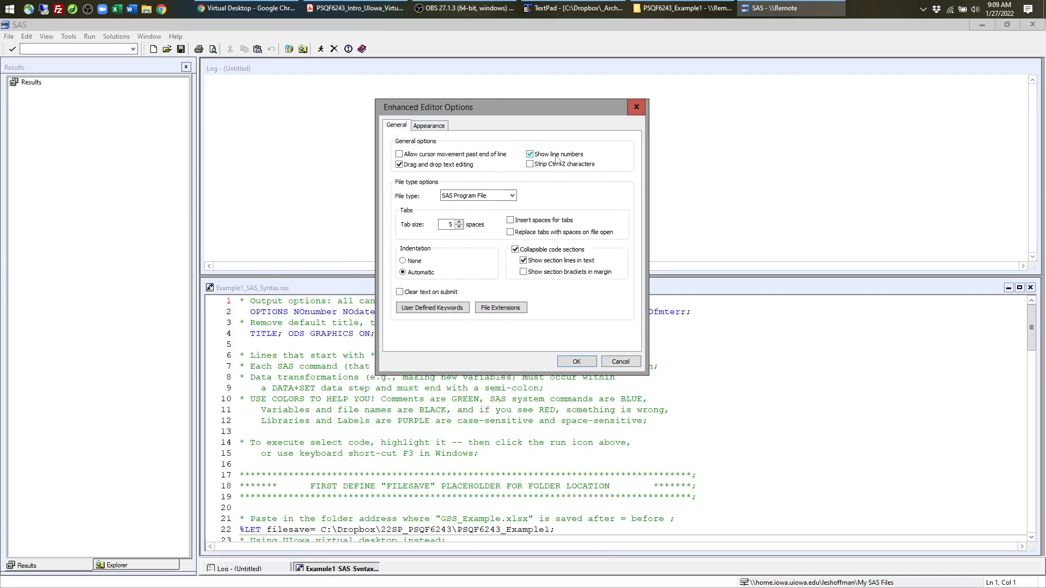
pyautogui.click(432, 127)
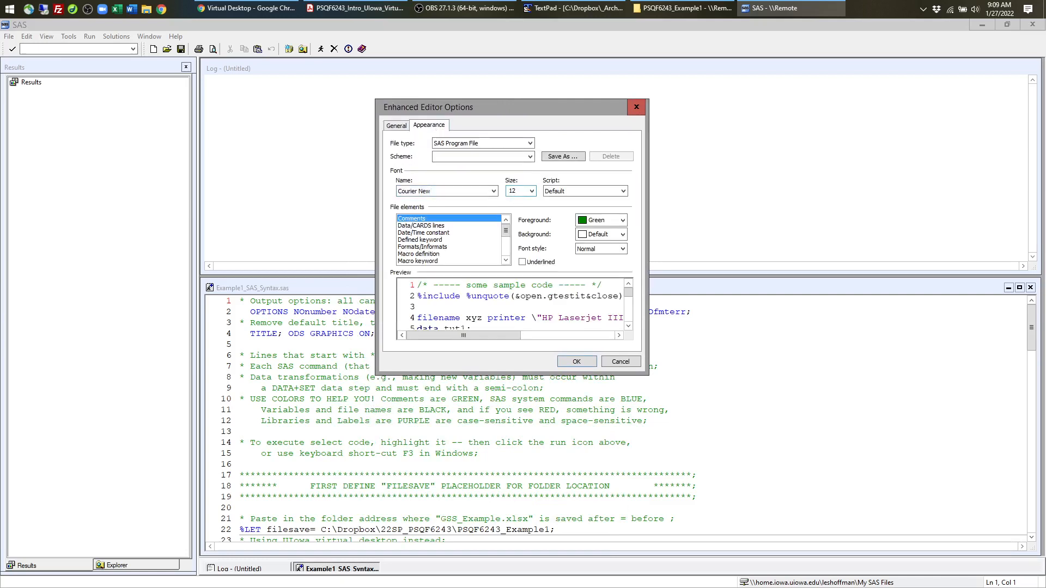
pyautogui.click(532, 191)
pyautogui.click(526, 243)
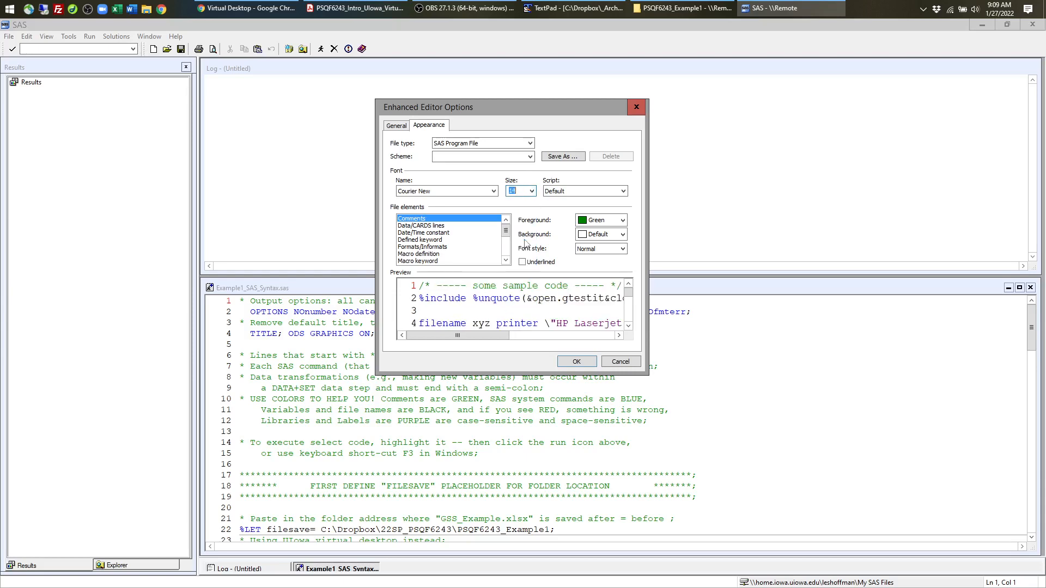
pyautogui.click(577, 361)
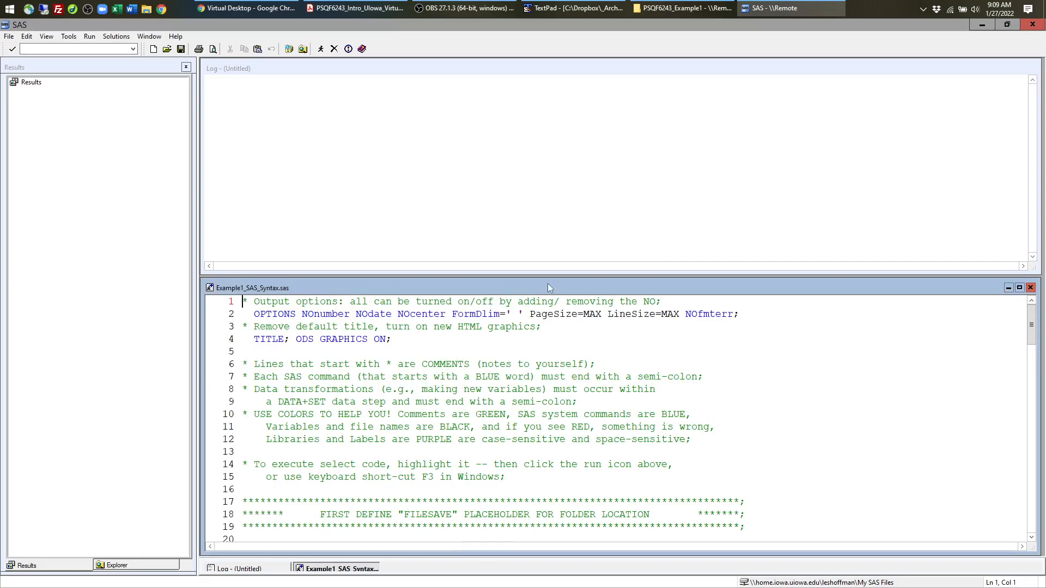
# - Look through the Example 1 syntax to its end and return to the first line
pyautogui.scroll(-20, 622, 419)
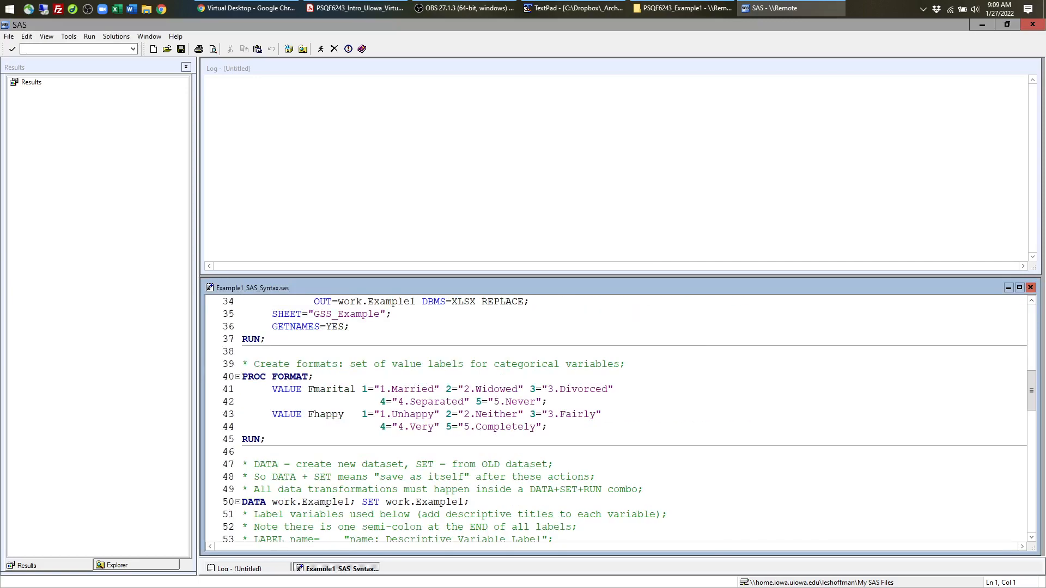
pyautogui.scroll(-7, 622, 420)
pyautogui.scroll(20, 622, 420)
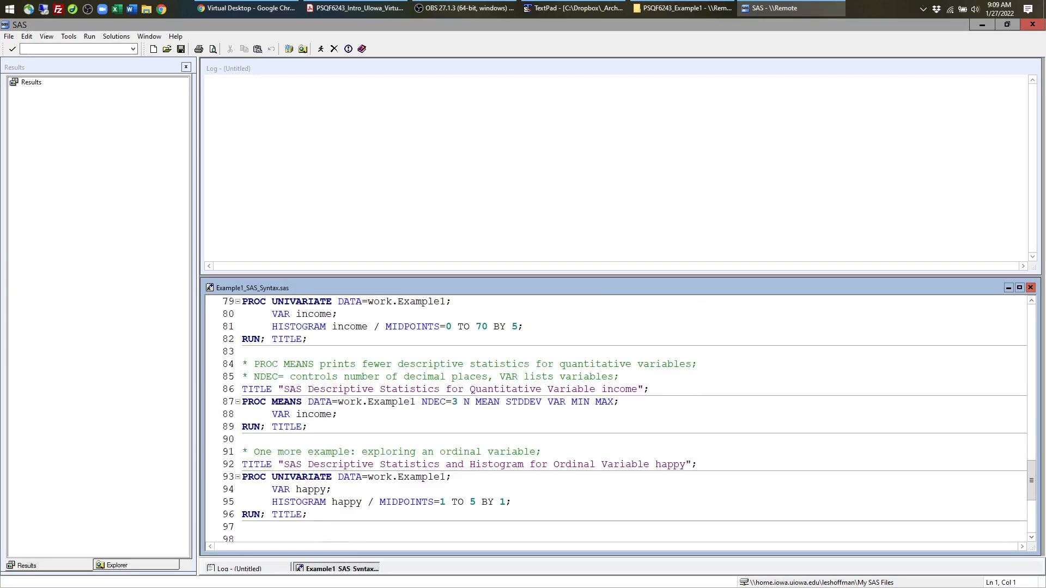
pyautogui.scroll(1, 621, 419)
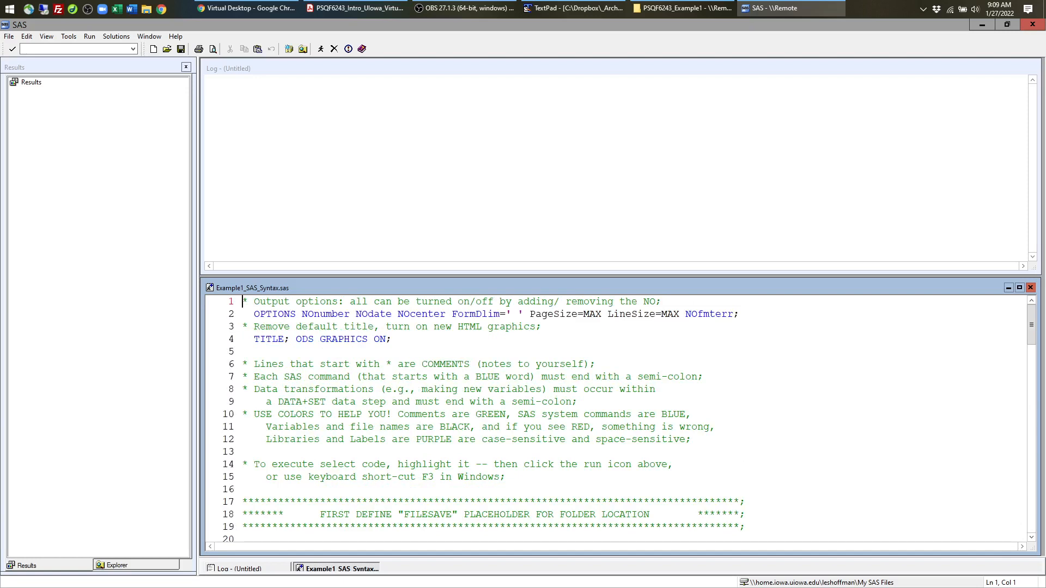
# - Show the Explorer in place of the Results and make the syntax editor active again
pyautogui.click(83, 67)
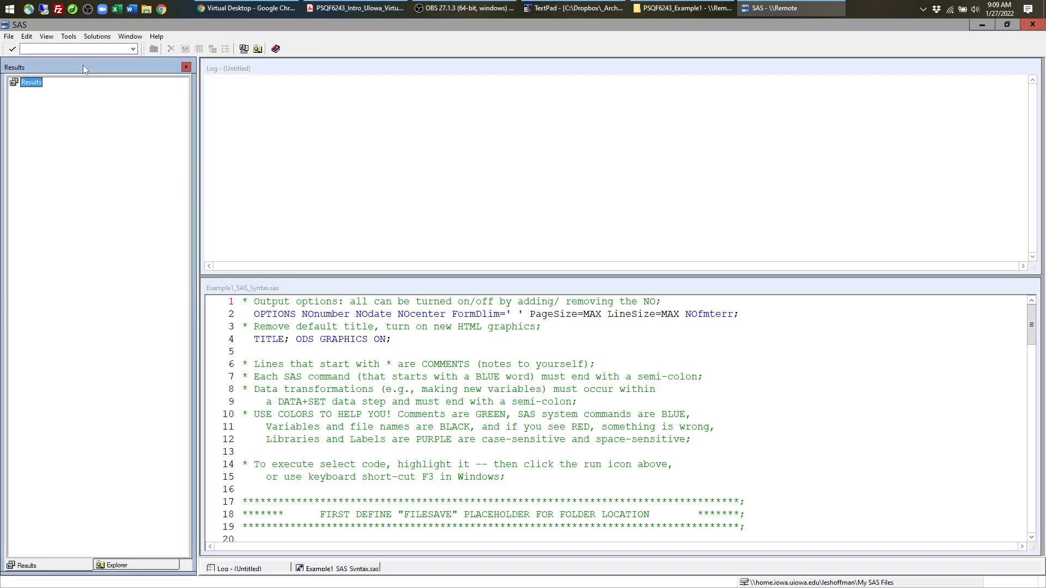
pyautogui.click(157, 565)
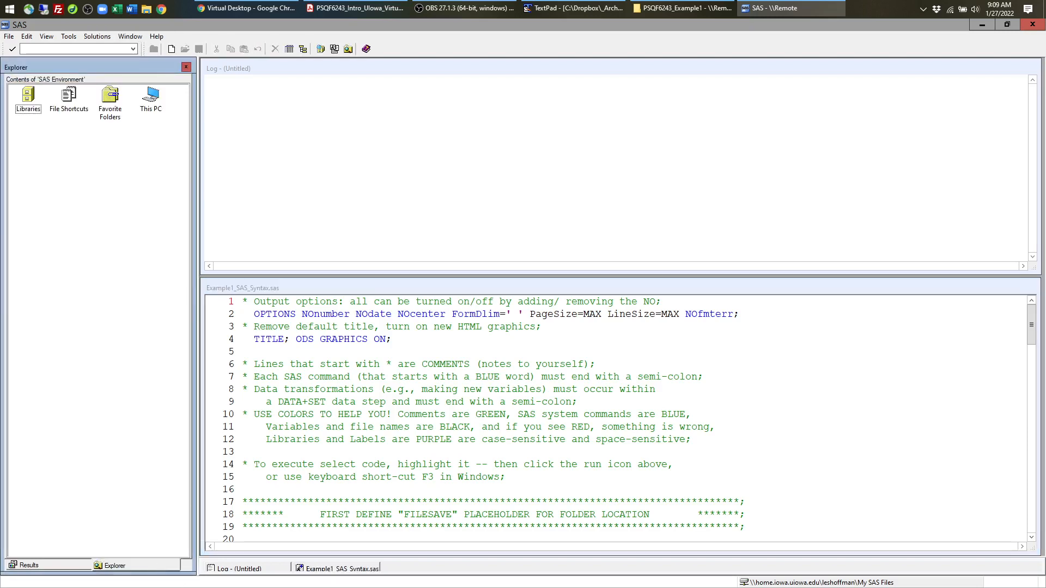
pyautogui.click(278, 289)
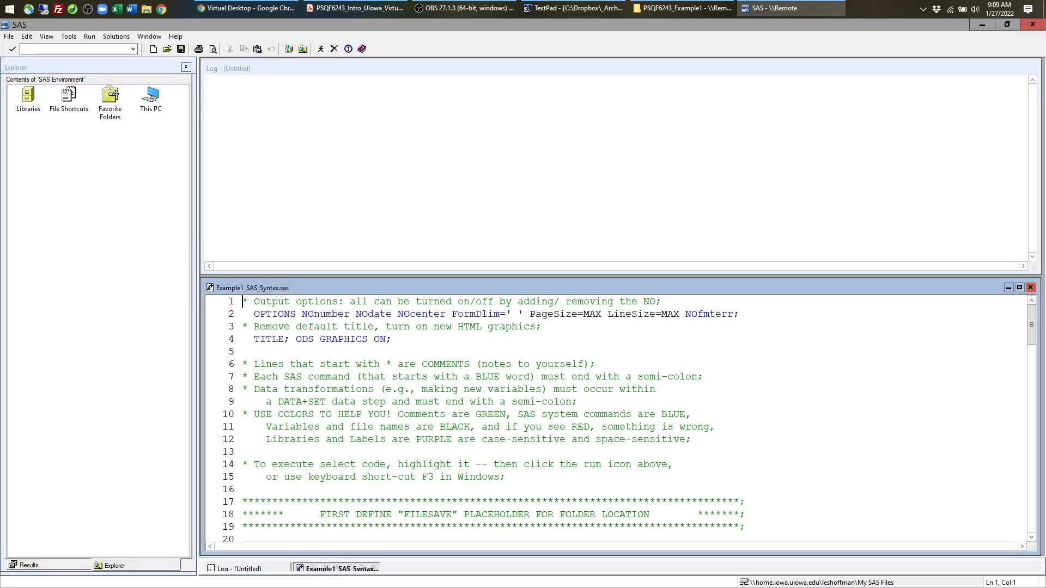
# - Highlight the output options and title commands in lines 1 to 4 for reading, and clear the selection
pyautogui.hotkey('shift', 'Down')
pyautogui.hotkey('shift', 'Down')
pyautogui.hotkey('shift', 'Down')
pyautogui.hotkey('shift', 'End')
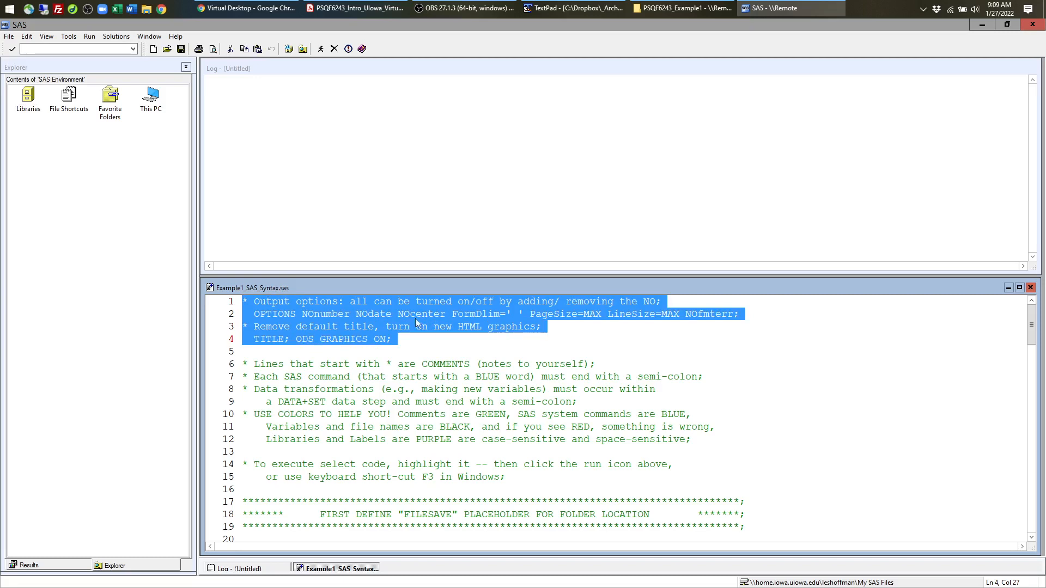
pyautogui.click(416, 364)
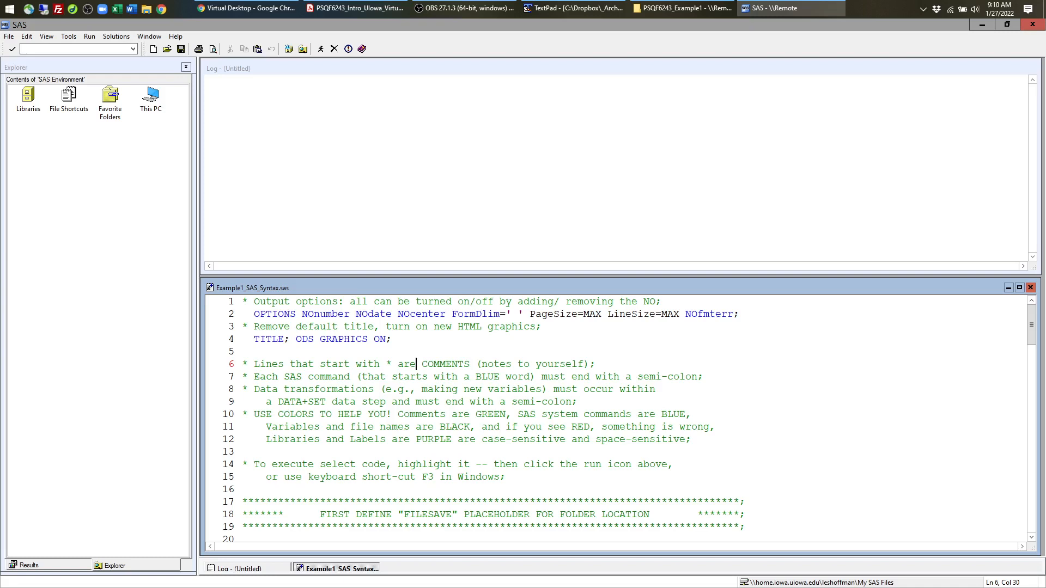
# - Run only lines 1 to 4 of the syntax, and clear the selection
pyautogui.moveTo(242, 301); pyautogui.dragTo(398, 339)
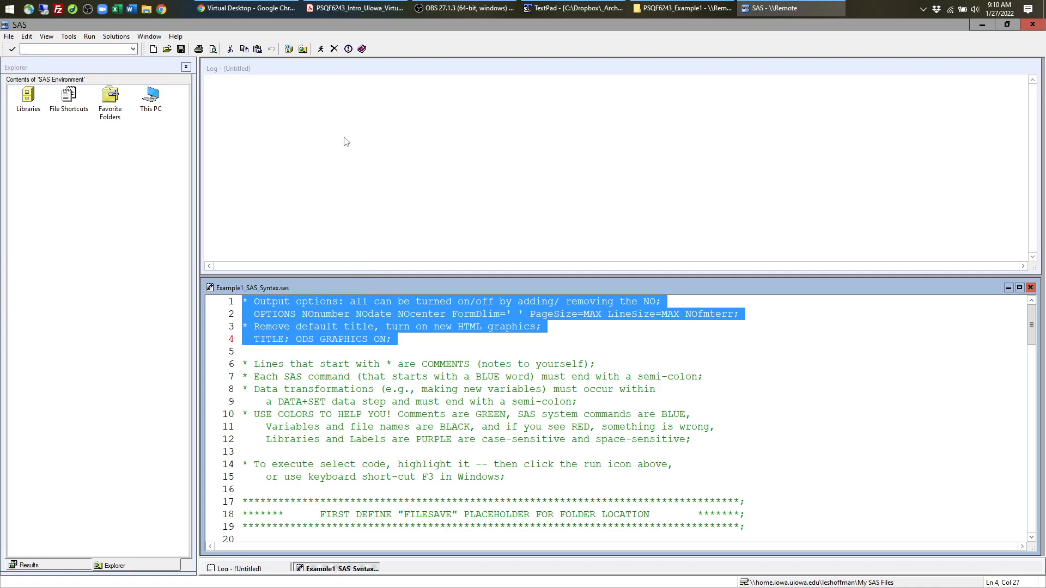
pyautogui.click(321, 50)
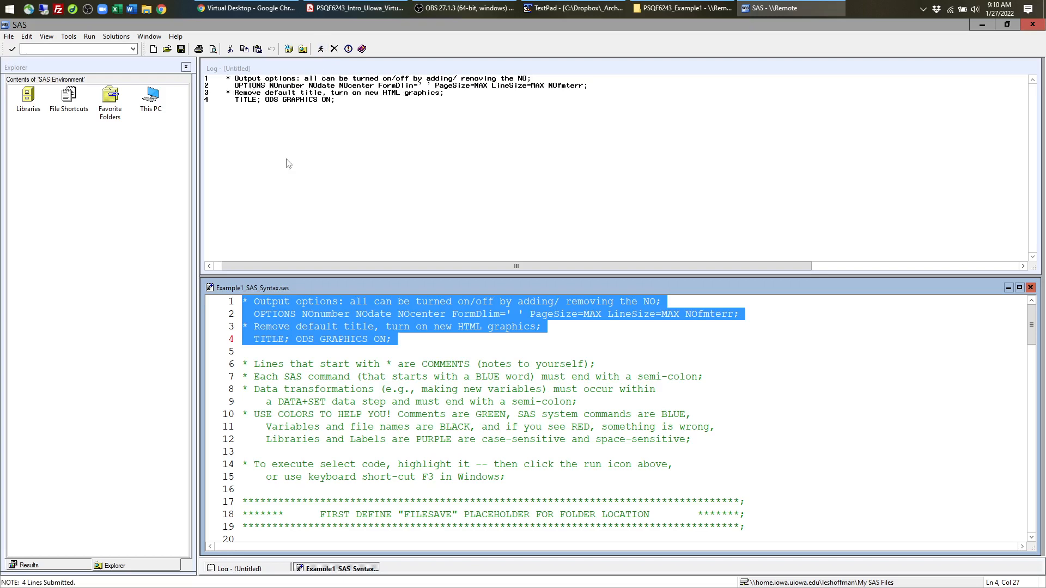
pyautogui.click(319, 304)
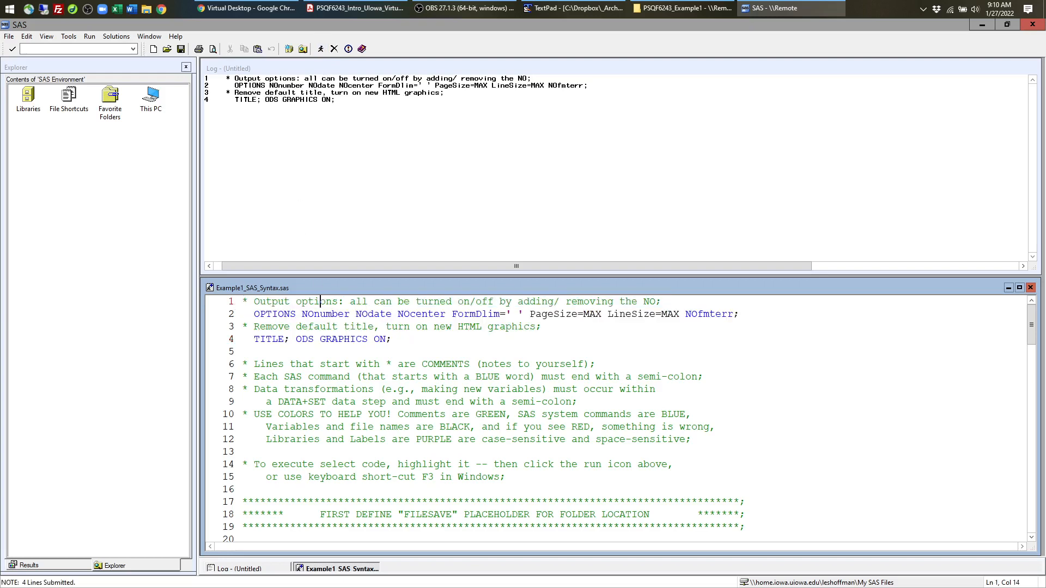
# - Compare syntax lines 1 to 4 with the submitted code in the Log window
pyautogui.moveTo(243, 302); pyautogui.dragTo(305, 351)
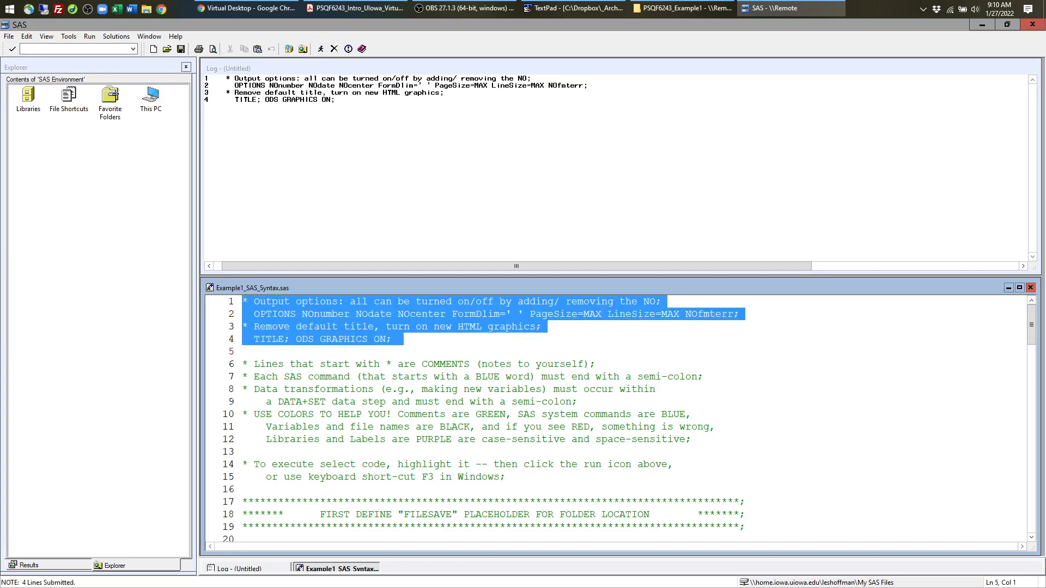
pyautogui.click(290, 94)
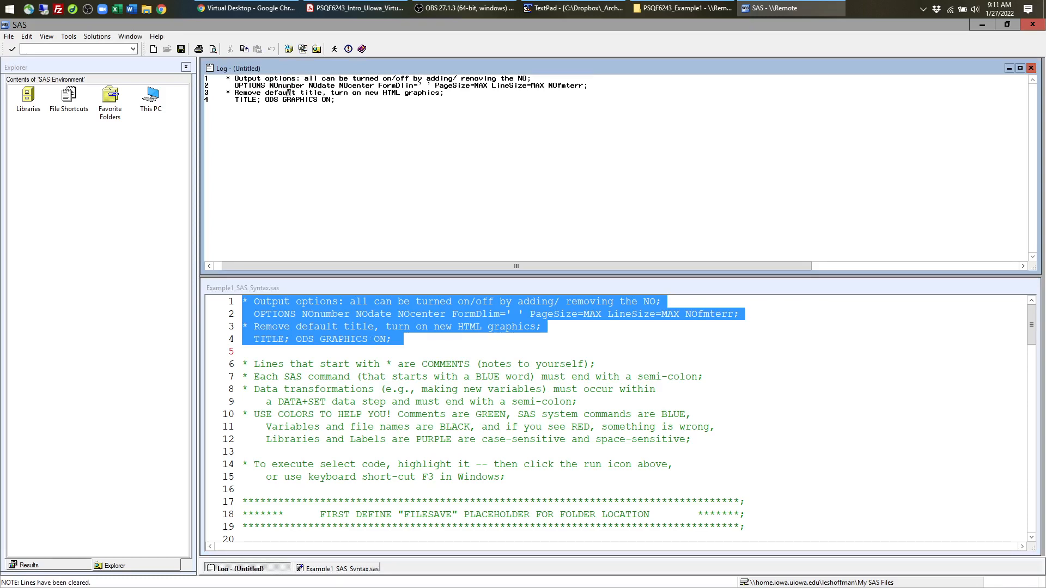
pyautogui.click(272, 377)
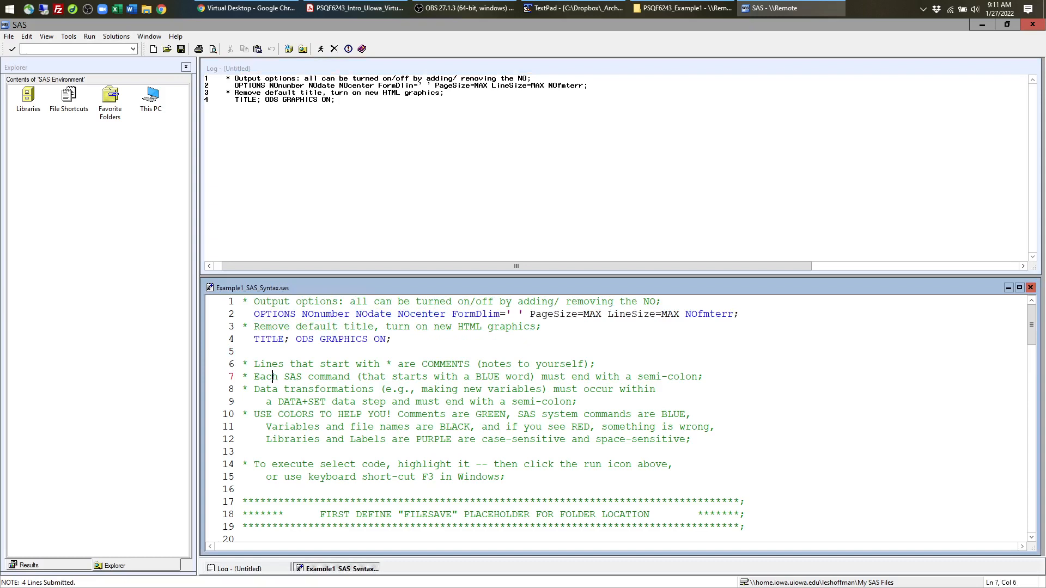
# - Read the comment block from line 6 onward, highlighting line 6 and the data transformation note in lines 8 and 9
pyautogui.moveTo(243, 364); pyautogui.dragTo(243, 489)
pyautogui.click(398, 339)
pyautogui.moveTo(243, 364); pyautogui.dragTo(598, 366)
pyautogui.click(599, 365)
pyautogui.moveTo(243, 389); pyautogui.dragTo(577, 401)
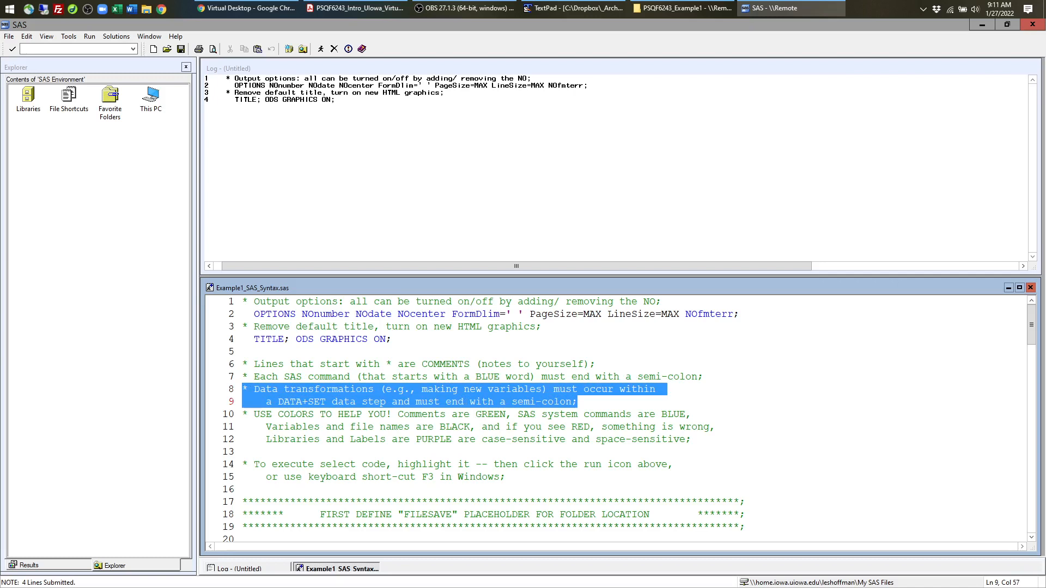
pyautogui.click(239, 394)
pyautogui.click(243, 390)
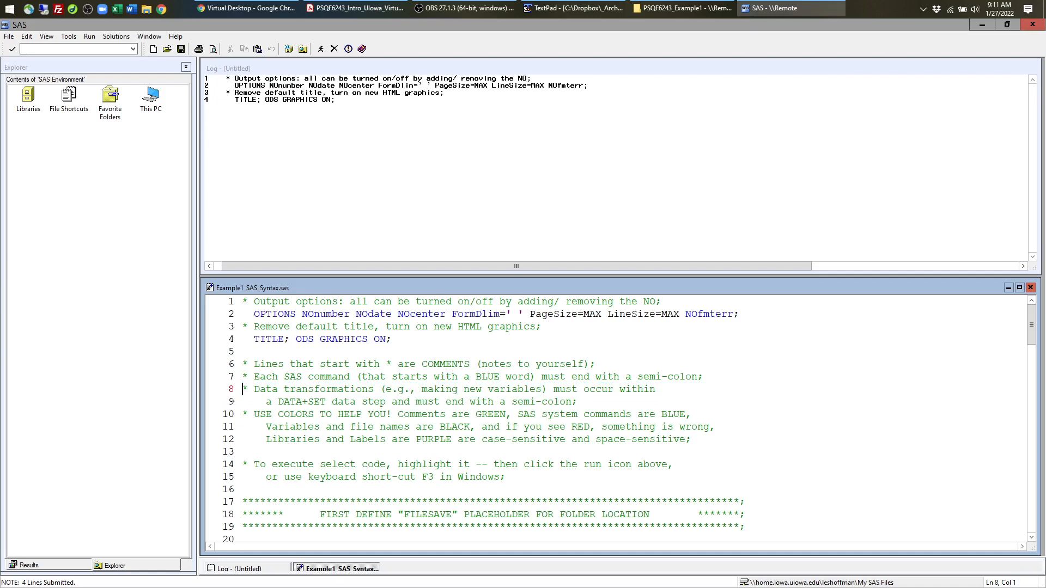
# - Read the comments in lines 8 to 12, highlighting the data transformation note and the color-coding note, and clear the selection
pyautogui.scroll(-1, 621, 419)
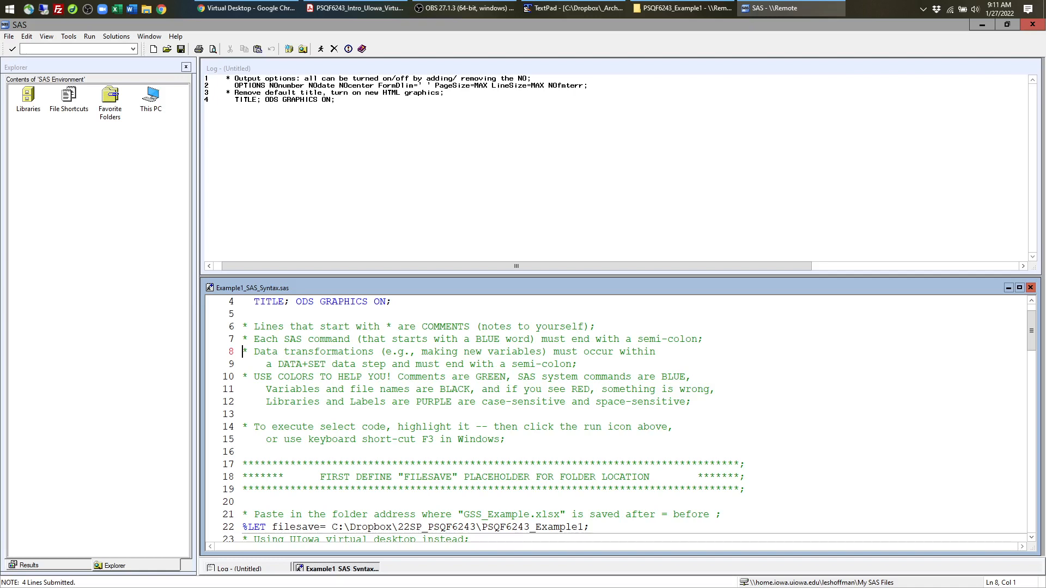
pyautogui.moveTo(254, 352); pyautogui.dragTo(578, 364)
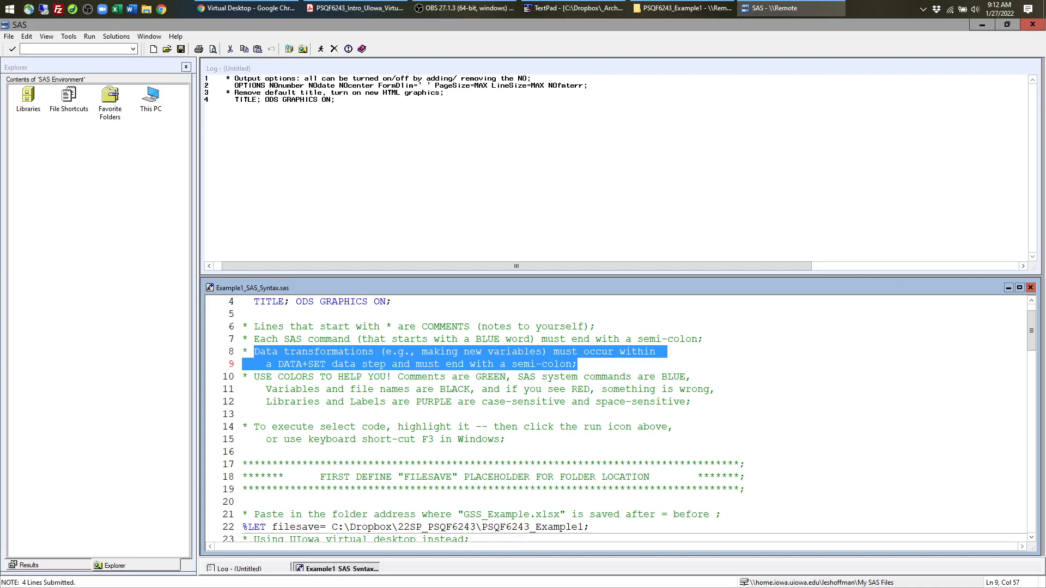
pyautogui.moveTo(242, 376); pyautogui.dragTo(691, 402)
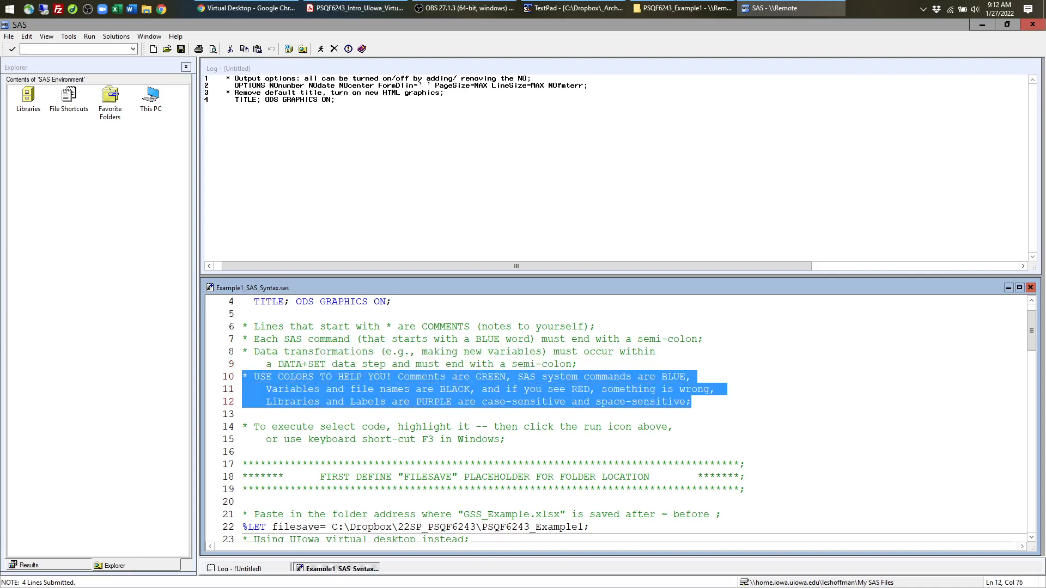
pyautogui.click(479, 375)
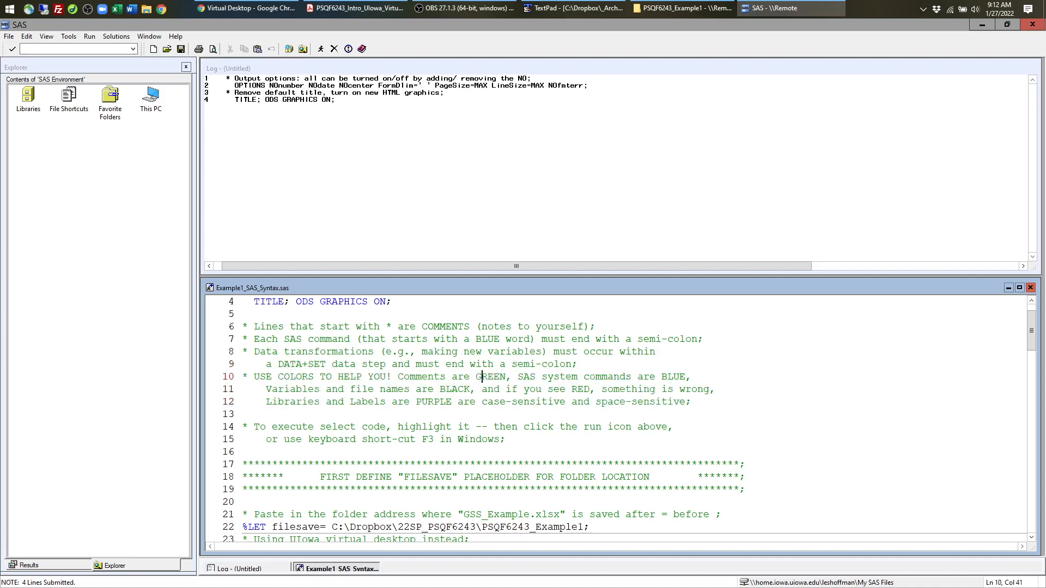
# - Examine the color-coding rules using the line 4 commands, highlighting the RED warning in line 11 and the words PURPLE, Libraries and Labels in line 12
pyautogui.scroll(1, 479, 375)
pyautogui.moveTo(386, 339); pyautogui.dragTo(242, 339)
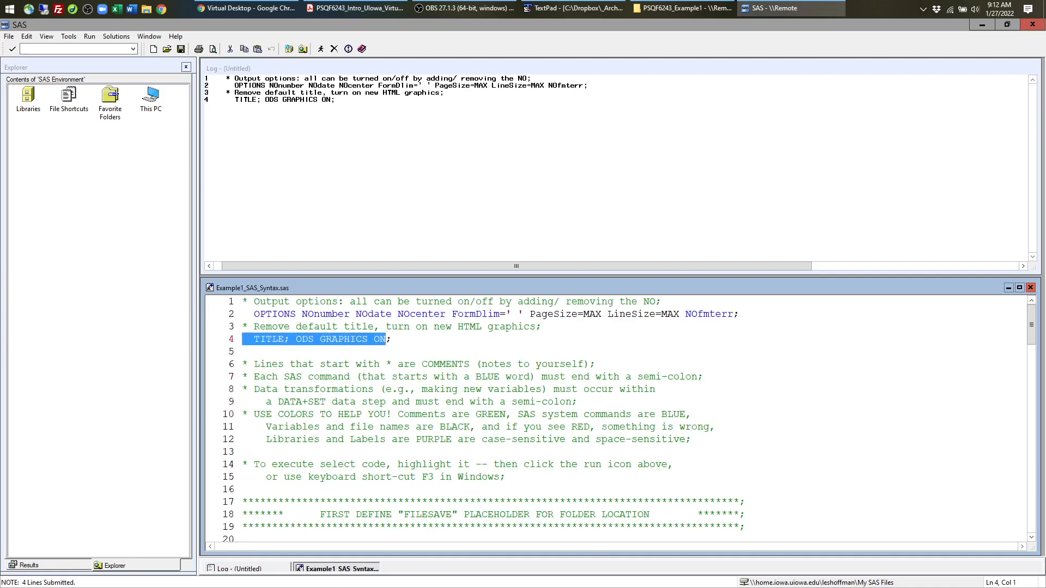
pyautogui.scroll(-1, 629, 419)
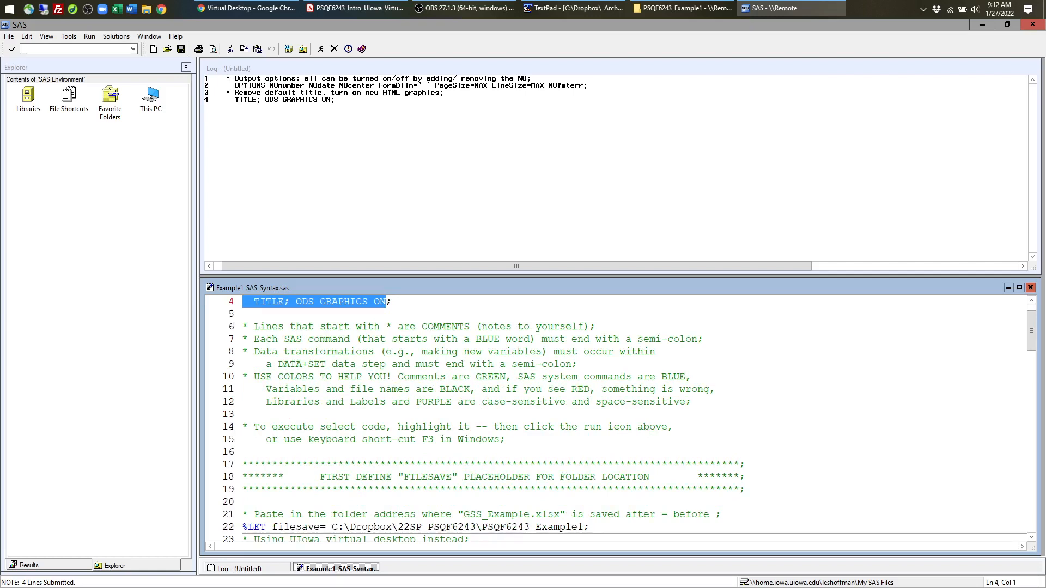
pyautogui.moveTo(572, 389); pyautogui.dragTo(721, 389)
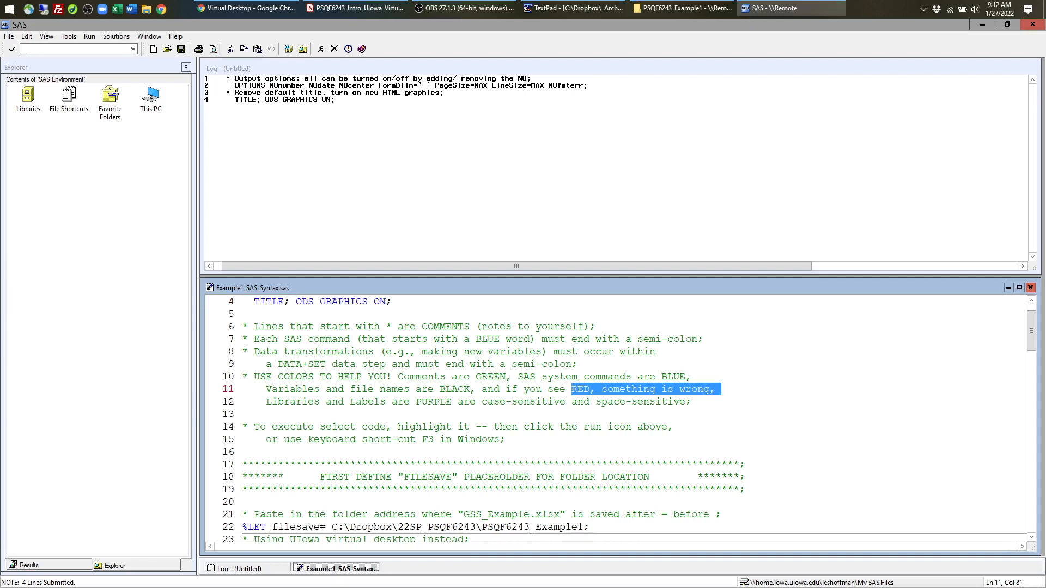
pyautogui.scroll(-1, 616, 419)
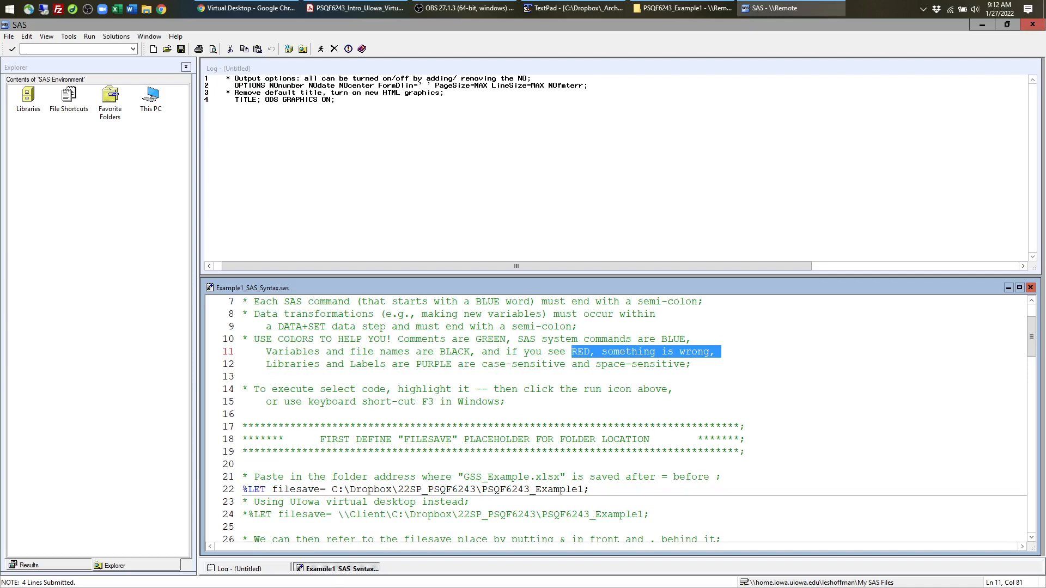
pyautogui.doubleClick(434, 364)
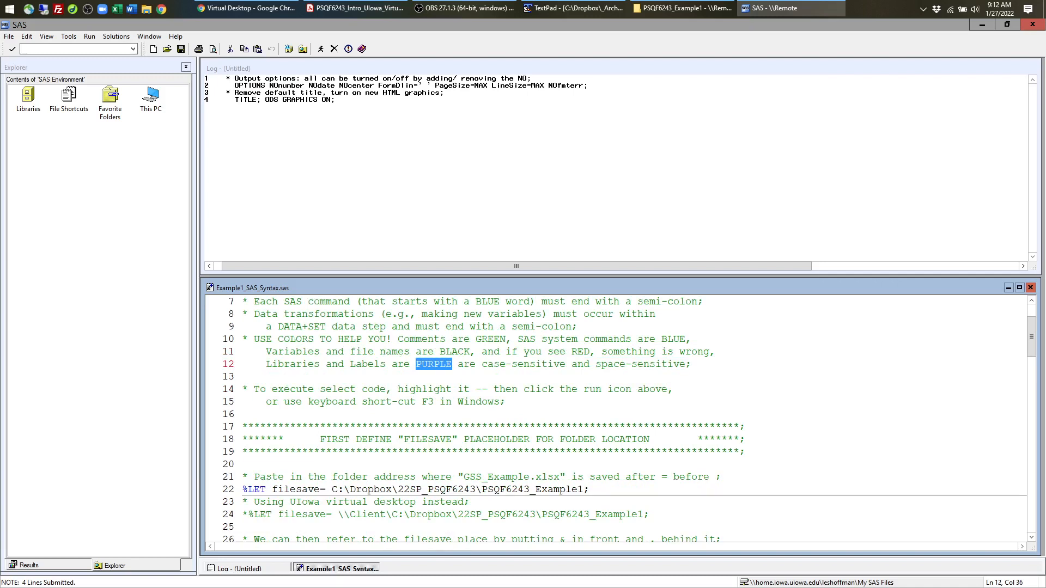
pyautogui.doubleClick(293, 365)
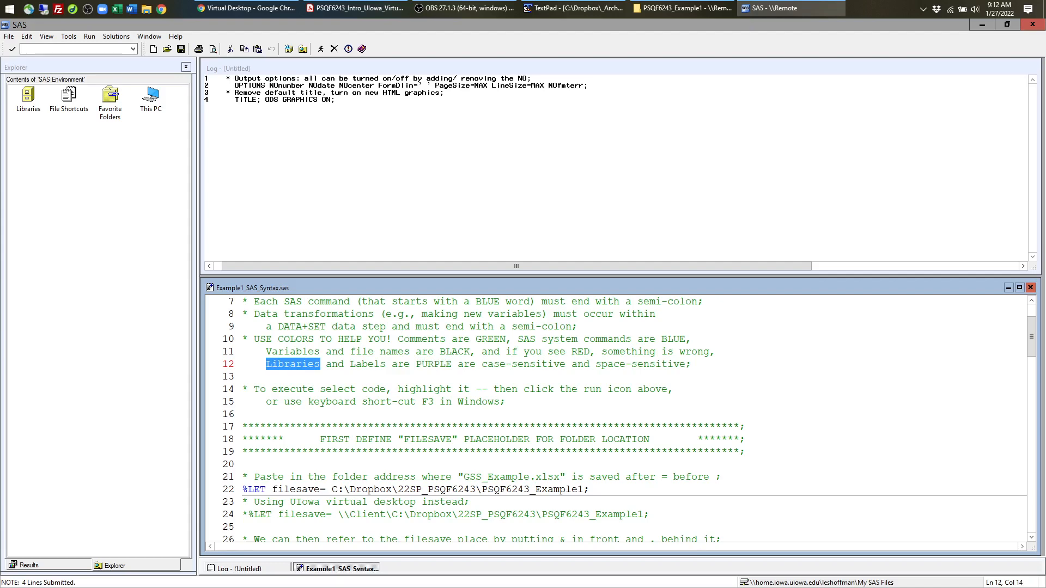
pyautogui.doubleClick(368, 364)
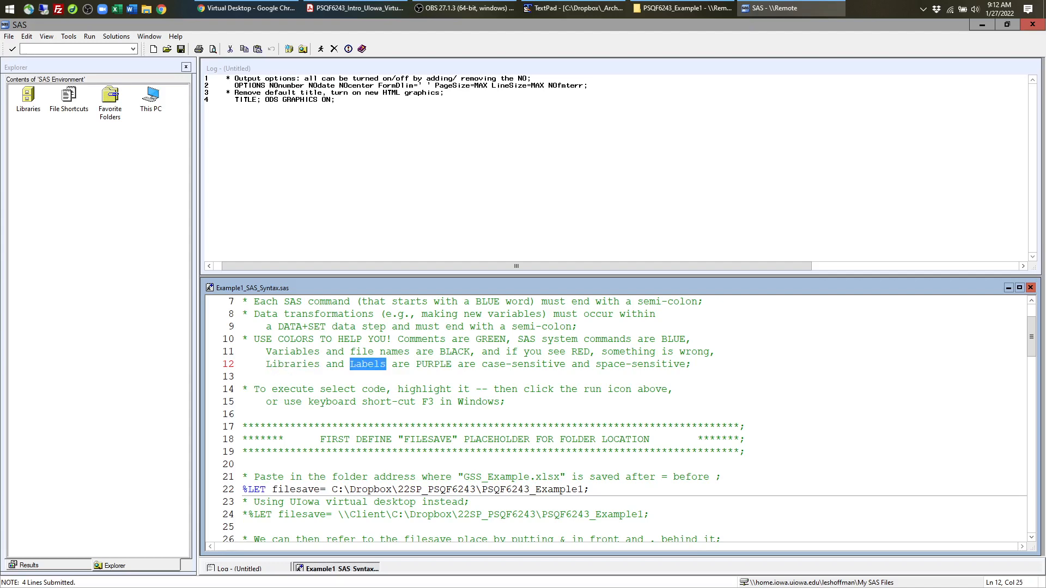
# - Highlight the note in lines 14 and 15 on how to execute selected code for reading
pyautogui.scroll(2, 616, 419)
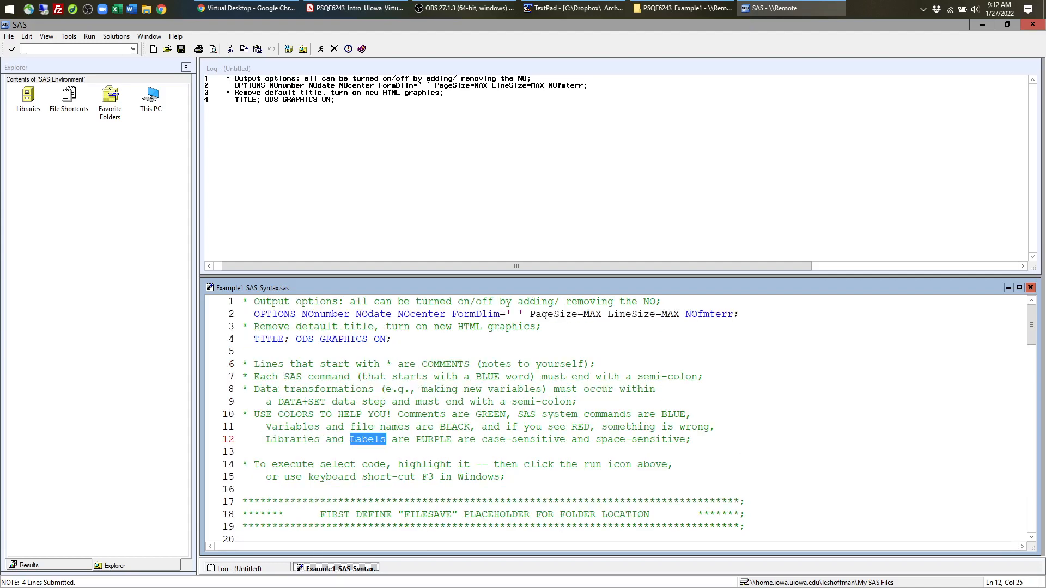
pyautogui.moveTo(506, 477); pyautogui.dragTo(242, 464)
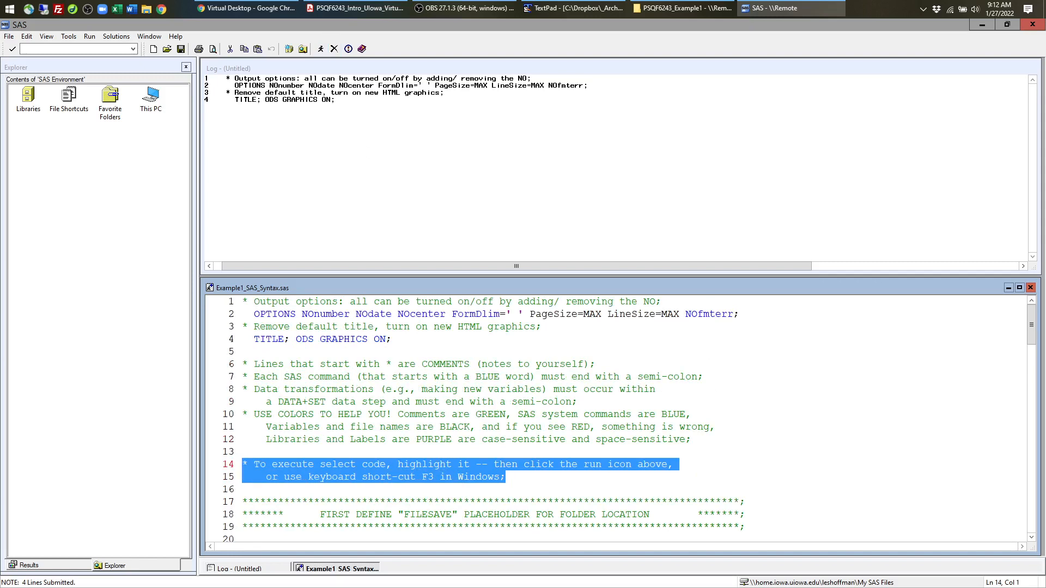
pyautogui.scroll(-2, 439, 470)
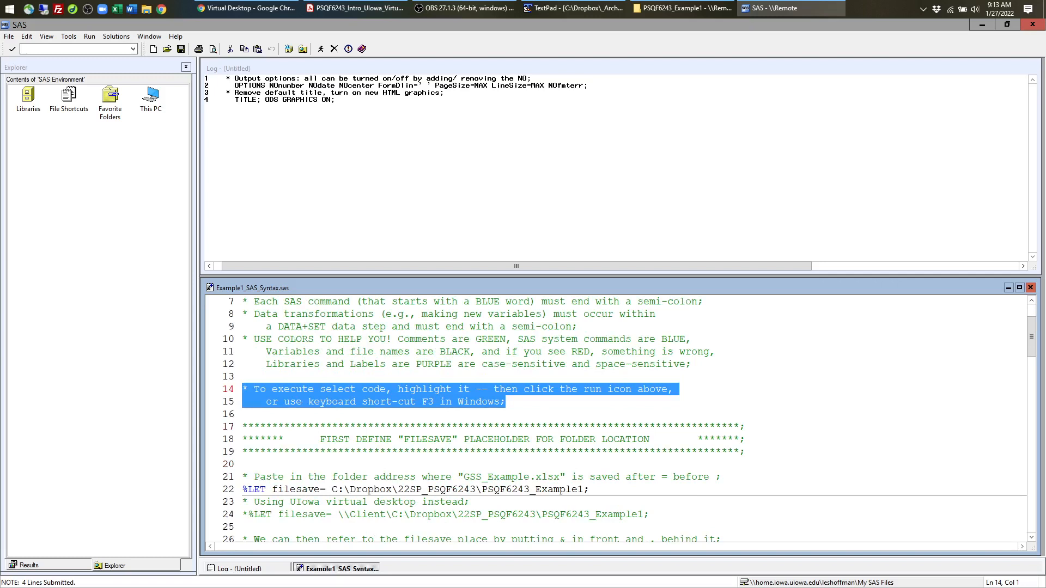
pyautogui.scroll(-2, 630, 420)
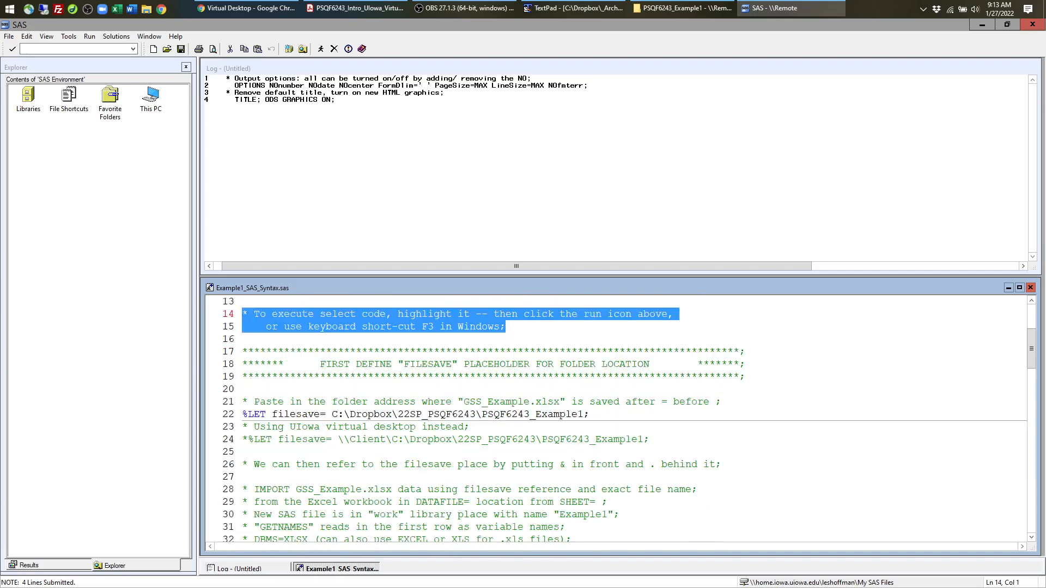
# - Review the section headers, highlighting the FILESAVE header in lines 17 to 19 and locating the univariate statistics header at lines 63 to 65
pyautogui.scroll(-1, 629, 420)
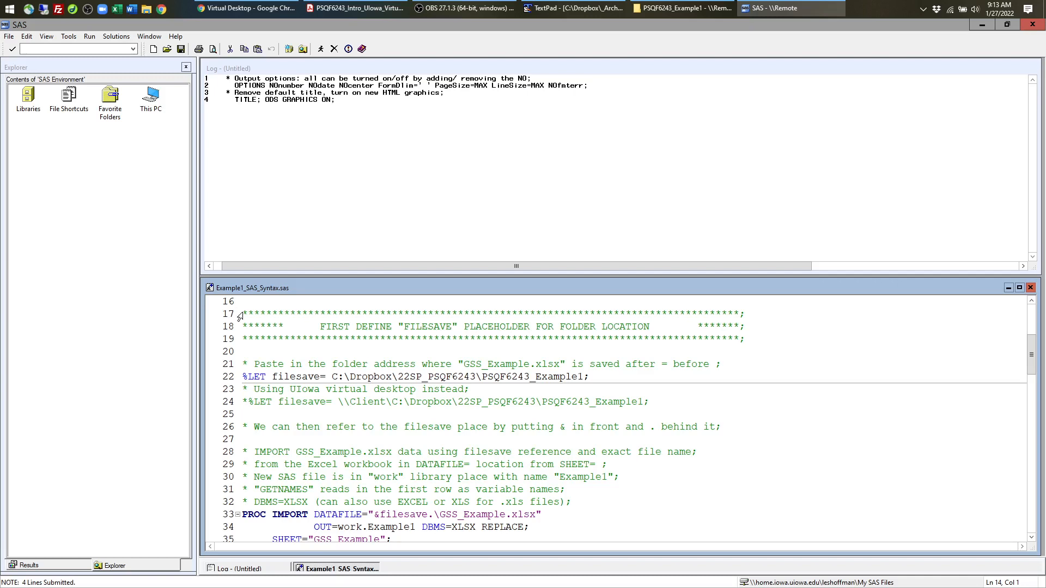
pyautogui.moveTo(243, 315); pyautogui.dragTo(622, 350)
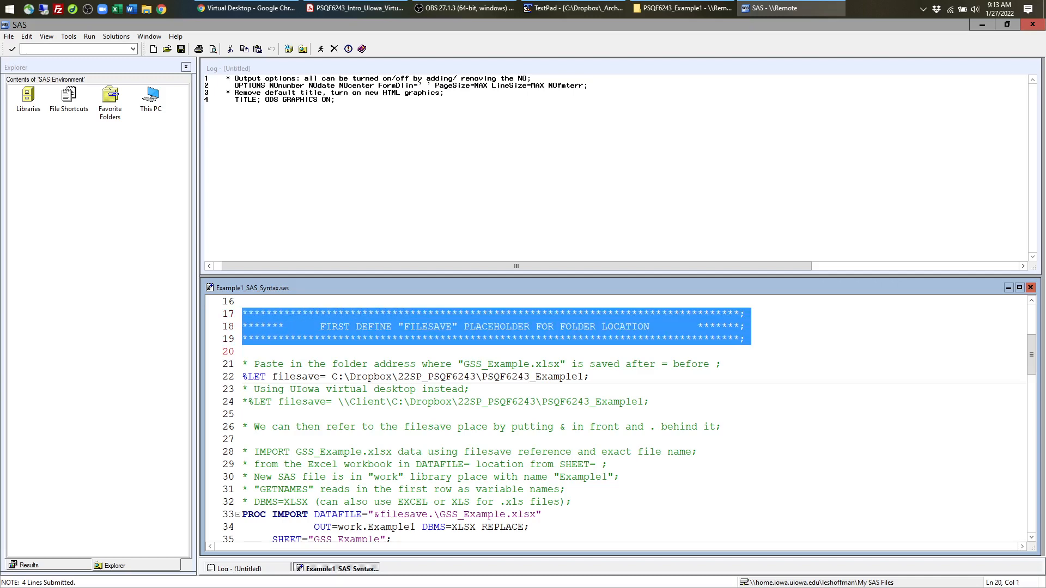
pyautogui.click(584, 338)
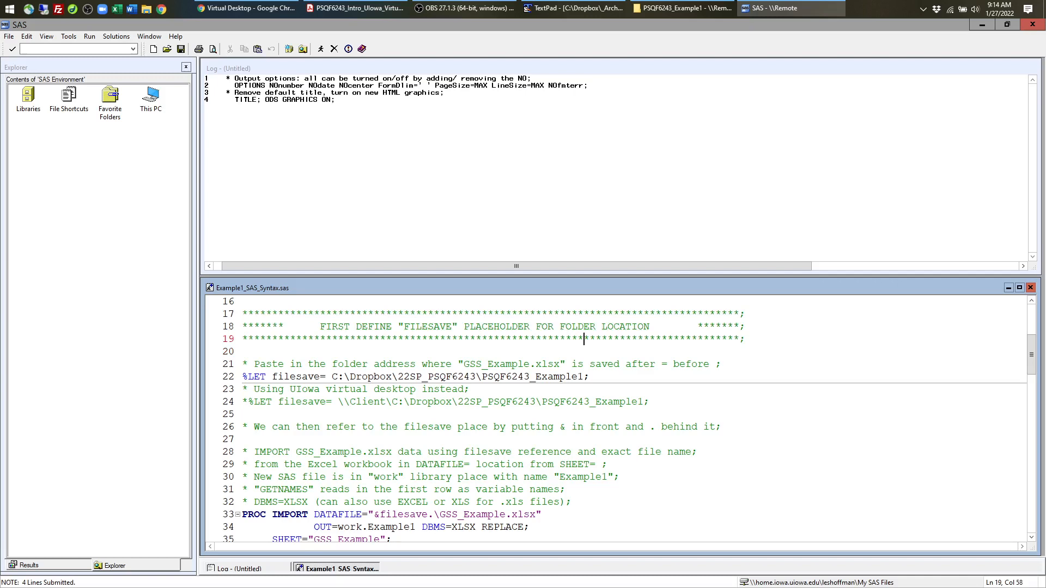
pyautogui.scroll(-13, 584, 338)
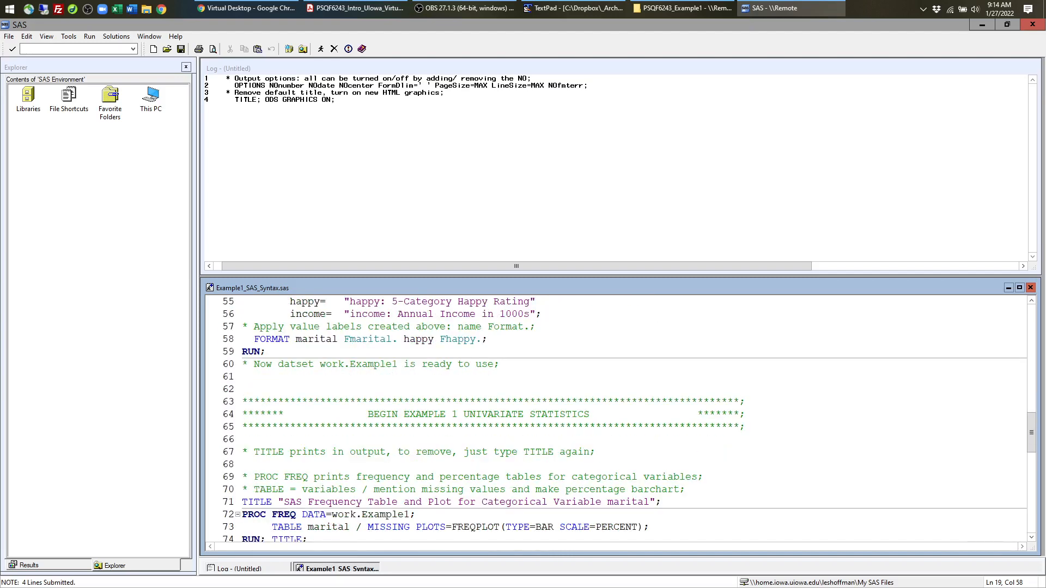
pyautogui.click(572, 414)
pyautogui.scroll(12, 572, 414)
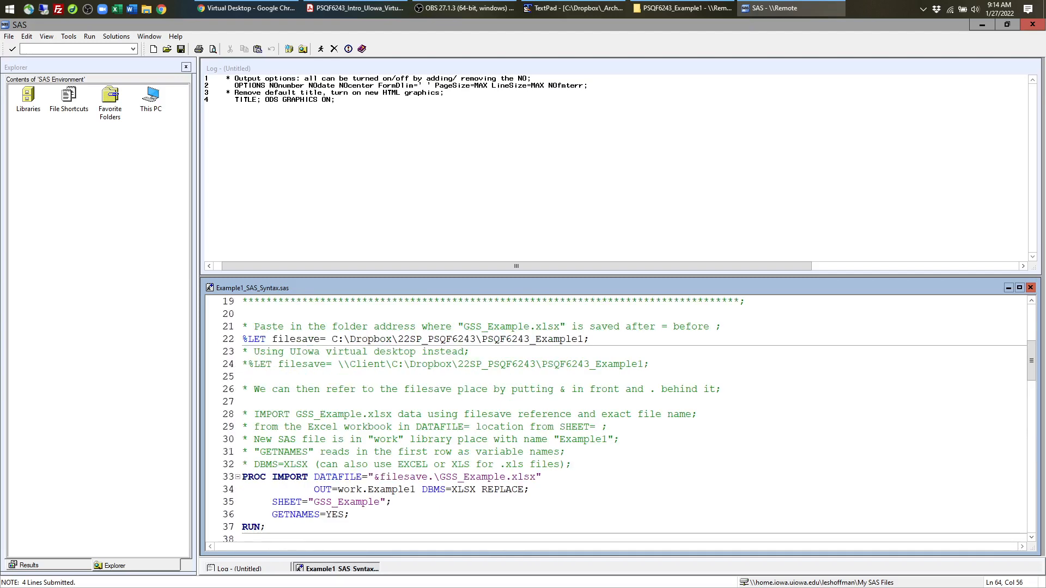
pyautogui.scroll(3, 615, 420)
pyautogui.scroll(-2, 616, 420)
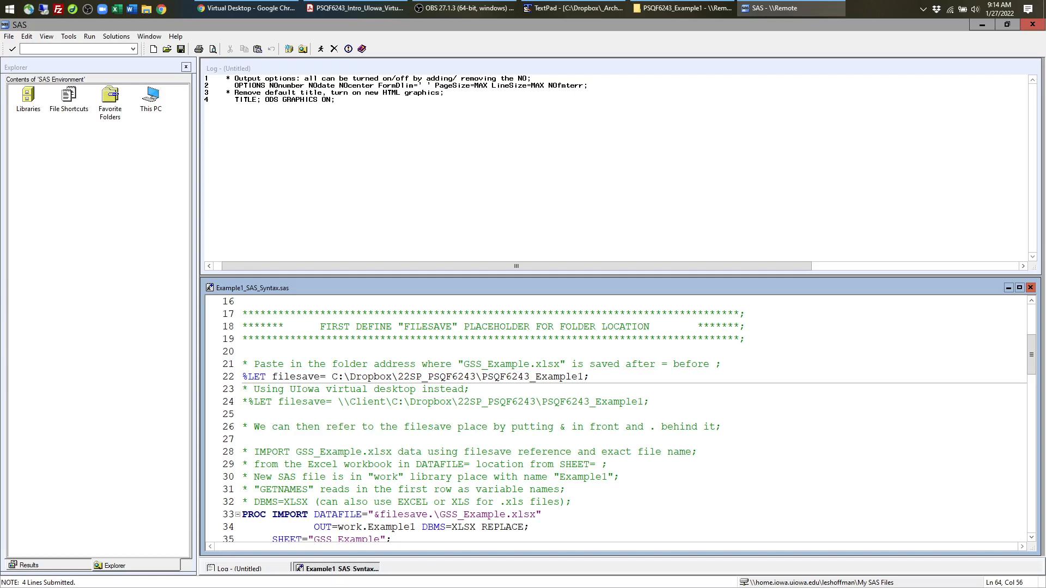
# - Examine the filesave placeholder, highlighting its name in lines 18 and 22 and the folder path in the %LET statement
pyautogui.doubleClick(431, 327)
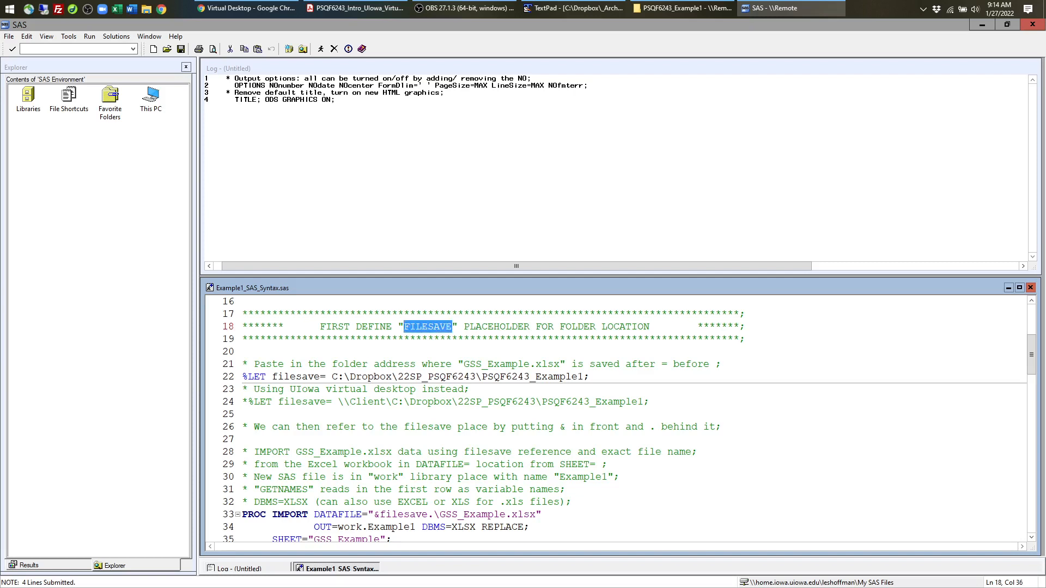
pyautogui.doubleClick(296, 378)
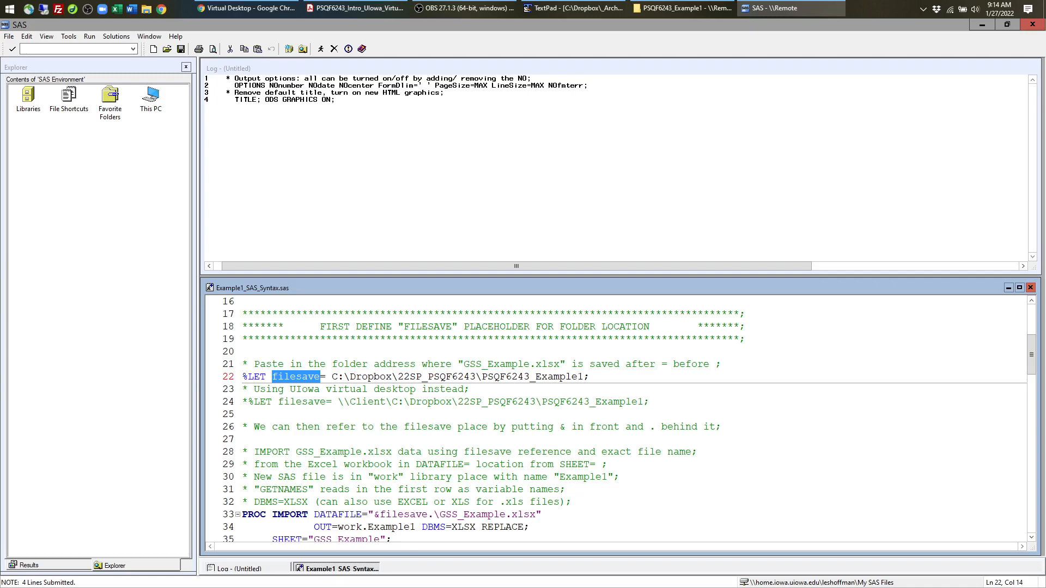
pyautogui.moveTo(332, 377); pyautogui.dragTo(583, 377)
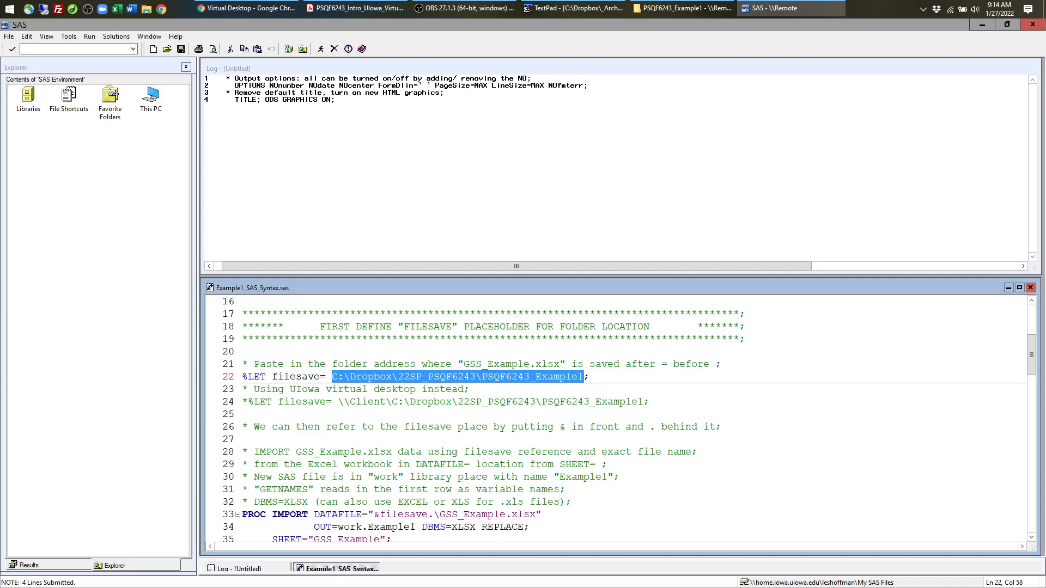
pyautogui.click(506, 379)
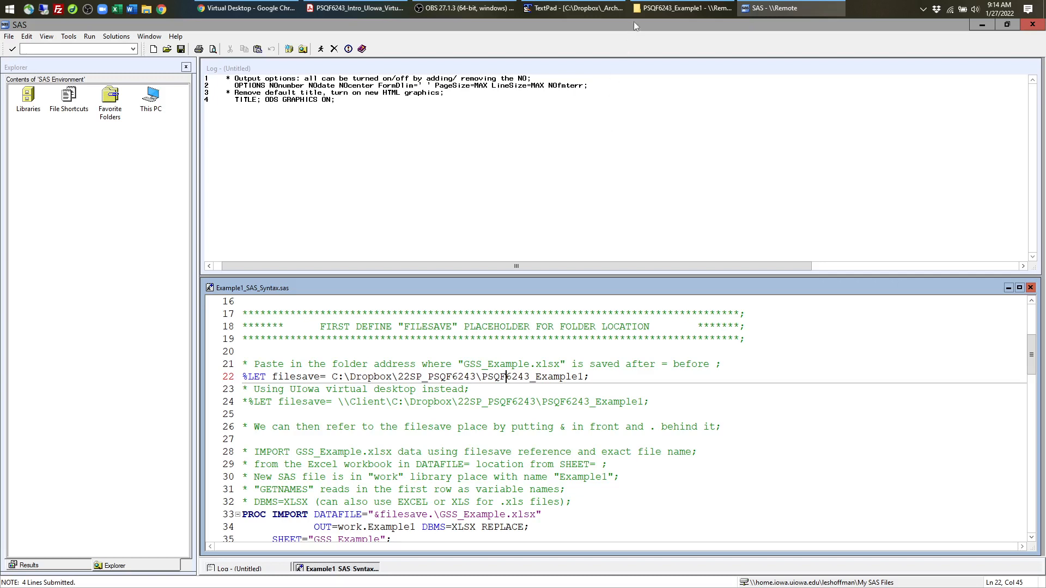
# - Point out Windows Explorer on the Virtual Desktop page, and browse the Dropbox folder on the local C: disk in the remote file window
pyautogui.click(684, 8)
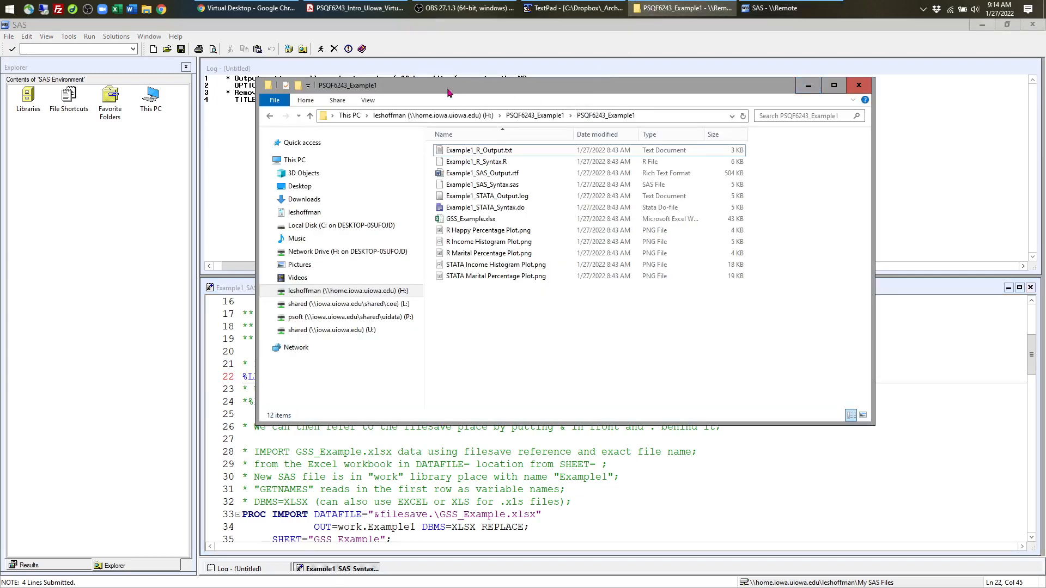
pyautogui.click(246, 8)
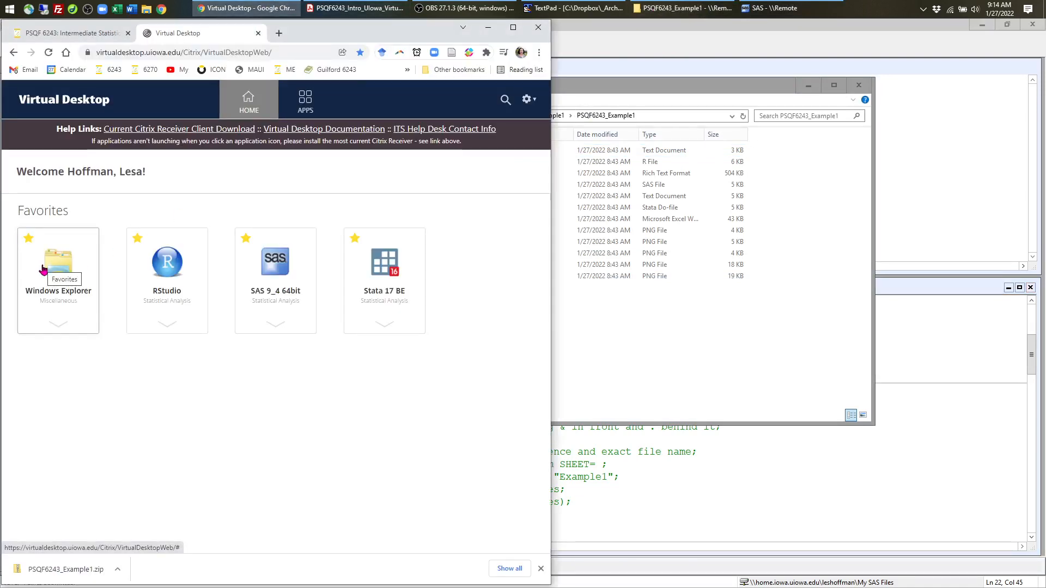
pyautogui.click(676, 96)
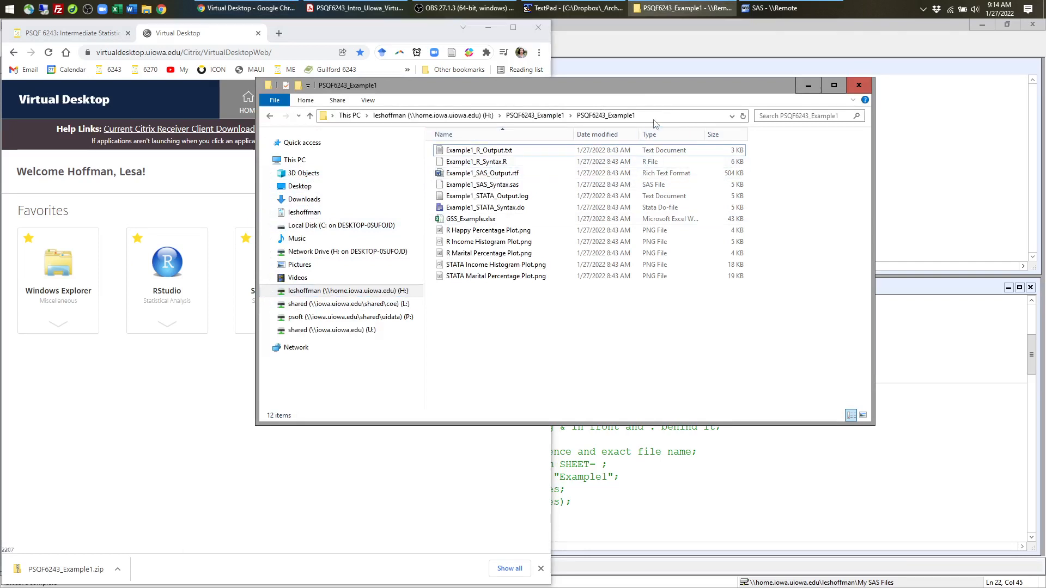
pyautogui.click(316, 229)
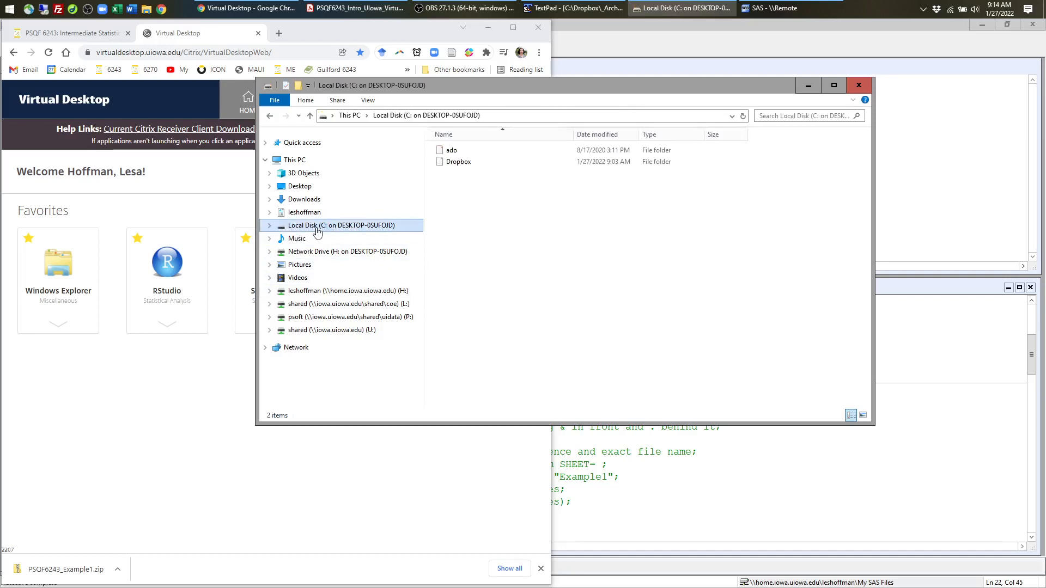
pyautogui.doubleClick(464, 162)
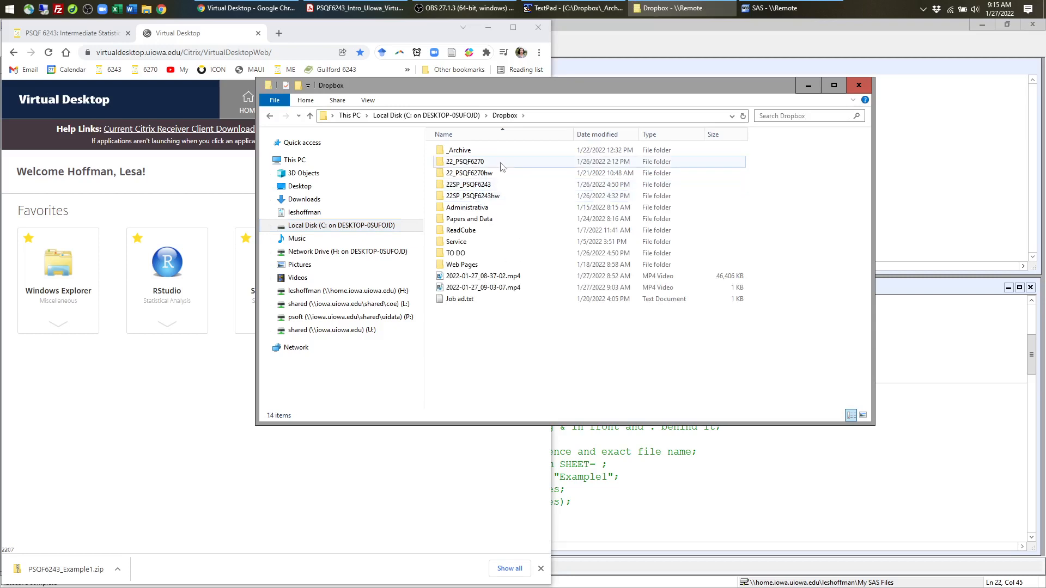
# - Open the inner PSQF6243_Example1 folder on the network H: drive, locate GSS_Example.xlsx, and copy the folder address
pyautogui.click(334, 252)
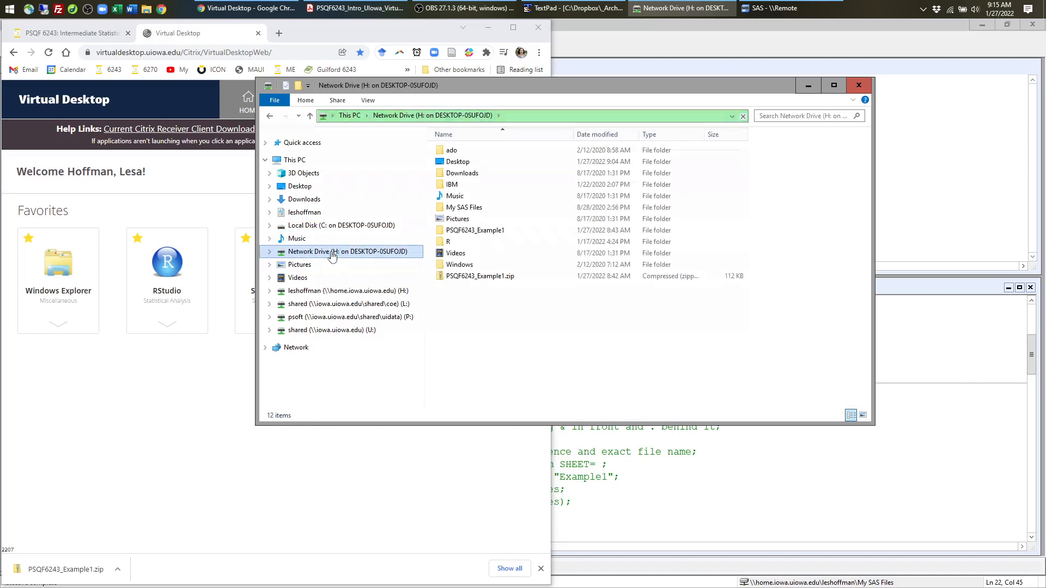
pyautogui.doubleClick(490, 235)
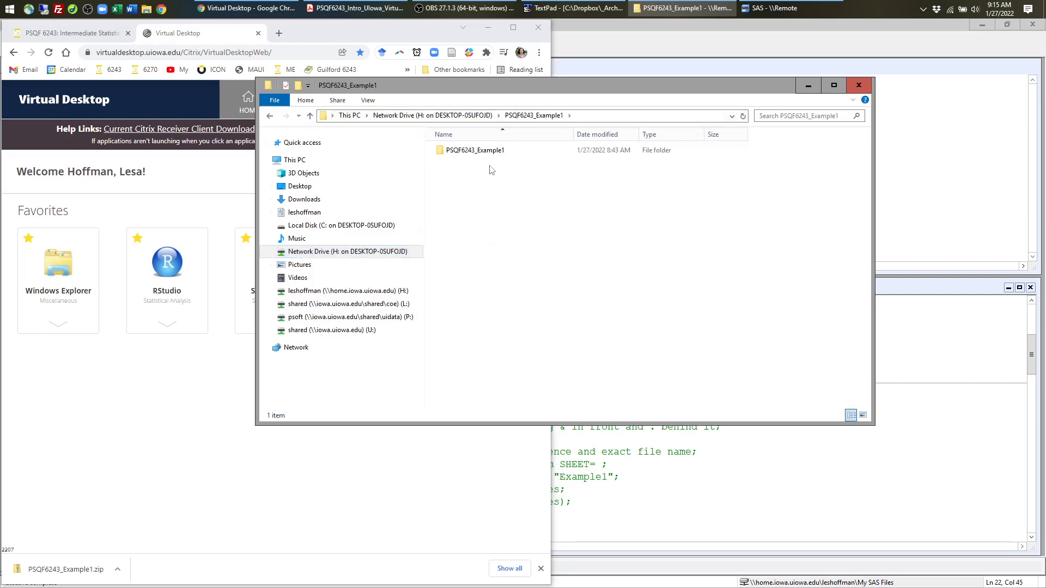
pyautogui.doubleClick(485, 152)
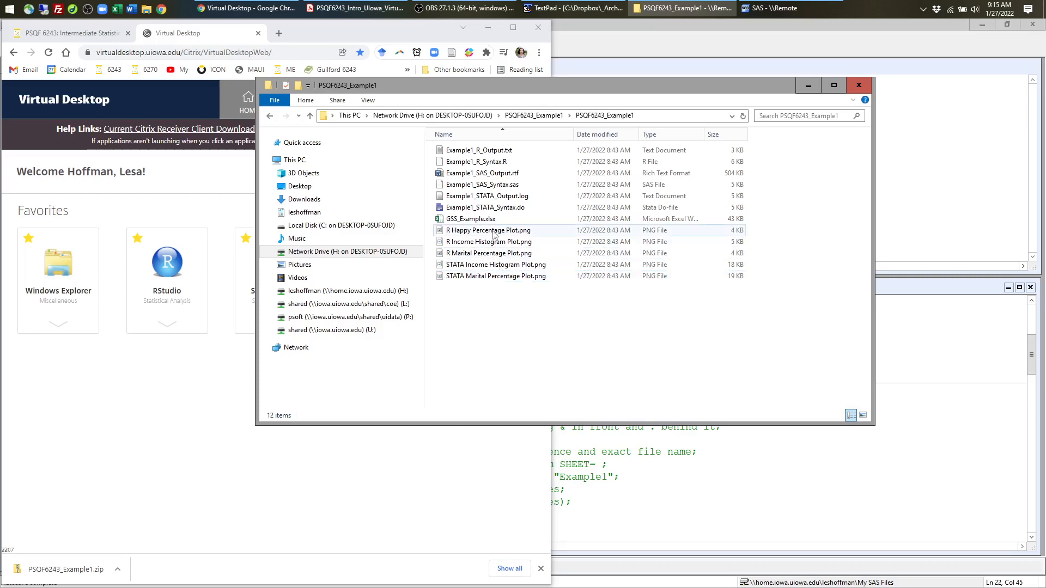
pyautogui.click(464, 219)
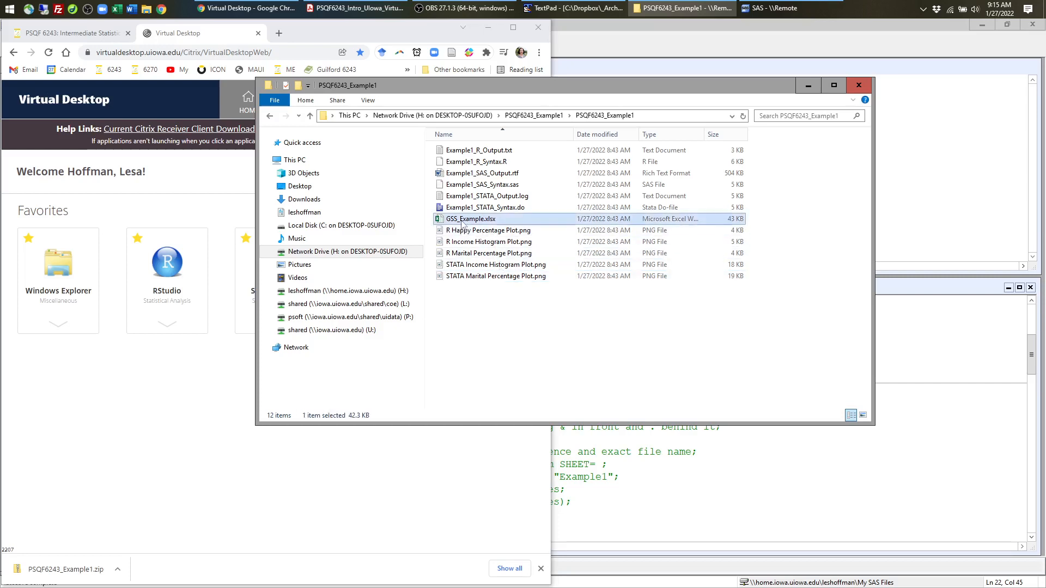
pyautogui.click(649, 116)
pyautogui.hotkey('ctrl', 'c')
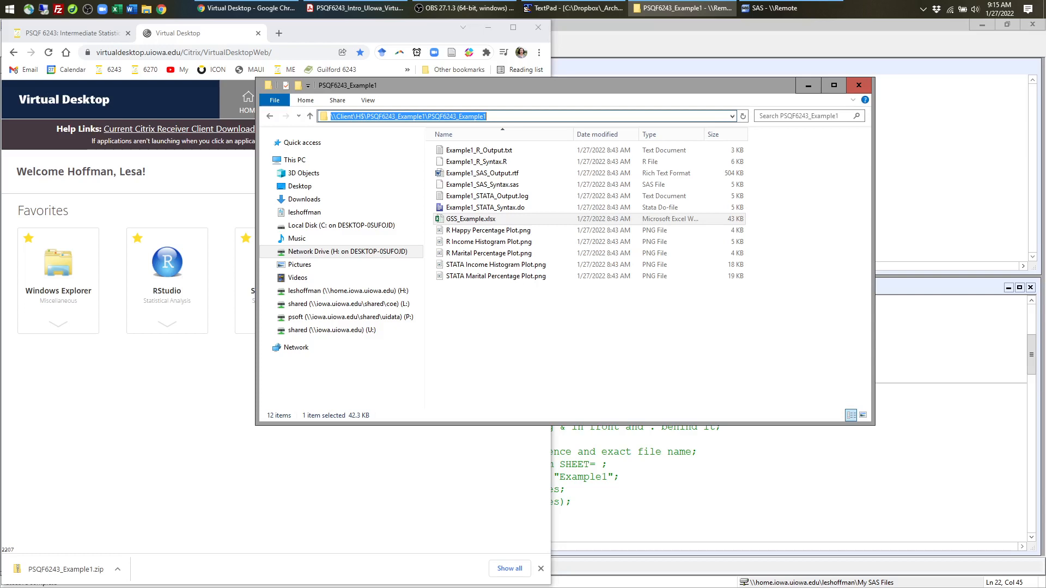
# - Replace the folder path in line 22's %LET filesave statement with the copied address \\Client\H$\PSQF6243_Example1\PSQF6243_Example1, checking its leading space and closing semicolon
pyautogui.click(808, 85)
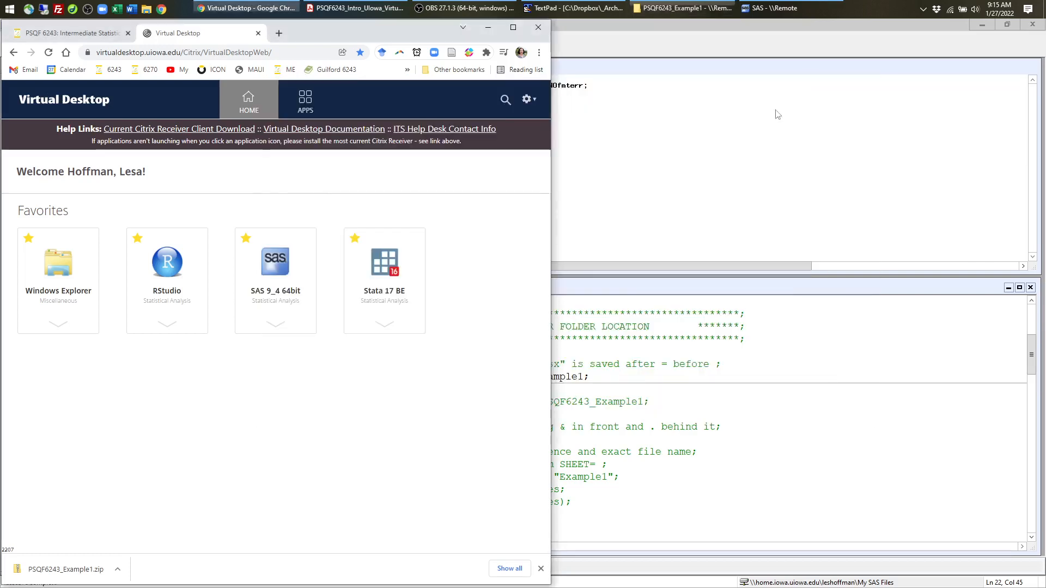
pyautogui.click(592, 377)
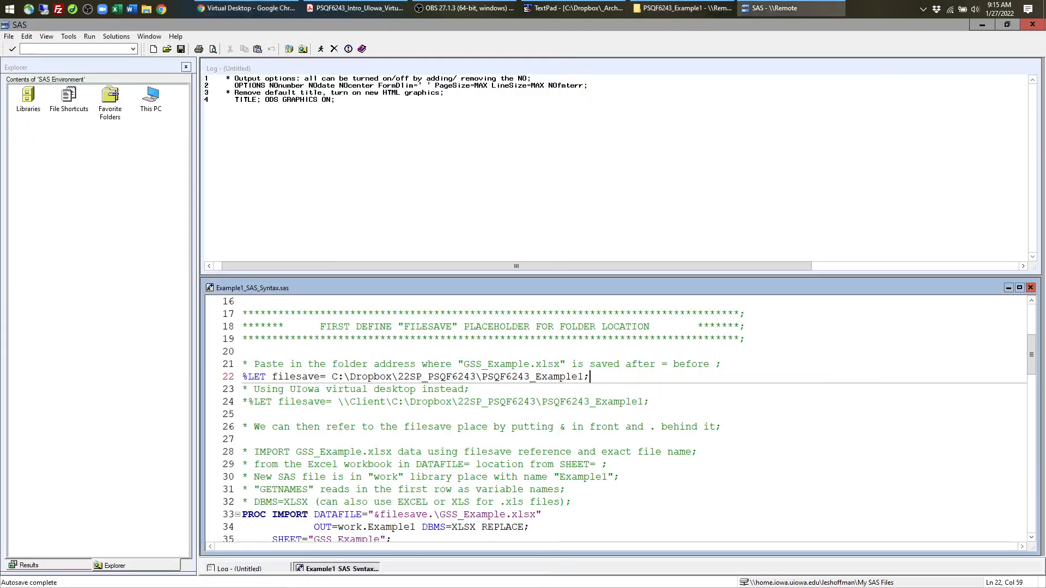
pyautogui.moveTo(332, 377); pyautogui.dragTo(584, 376)
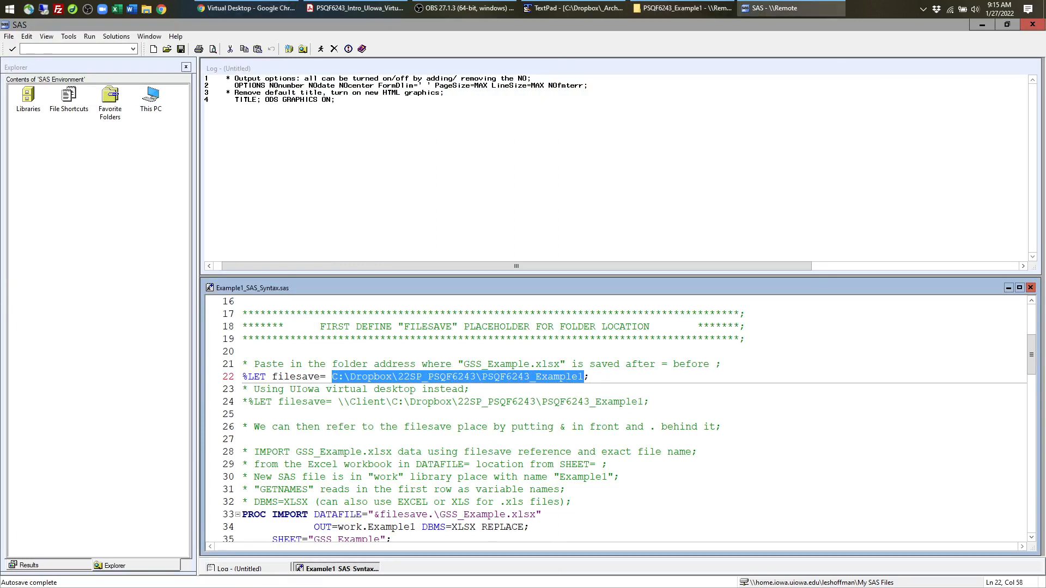
pyautogui.hotkey('ctrl', 'v')
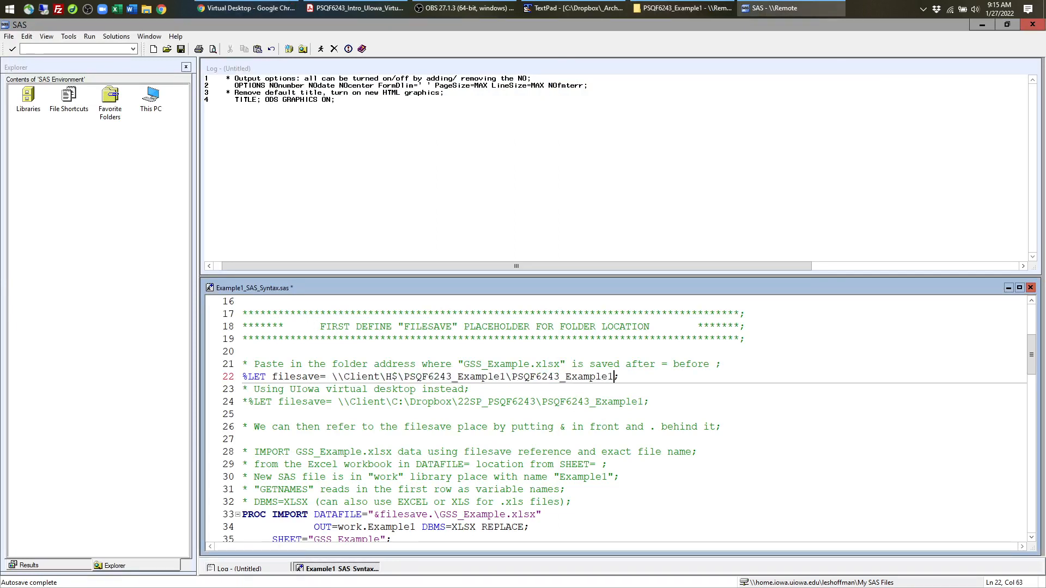
pyautogui.click(320, 377)
pyautogui.moveTo(320, 377); pyautogui.dragTo(326, 377)
pyautogui.moveTo(613, 376); pyautogui.dragTo(620, 376)
# - Change H$ to H: and remove the \\Client\ prefix so the filesave path reads H:\PSQF6243_Example1\PSQF6243_Example1
pyautogui.click(399, 377)
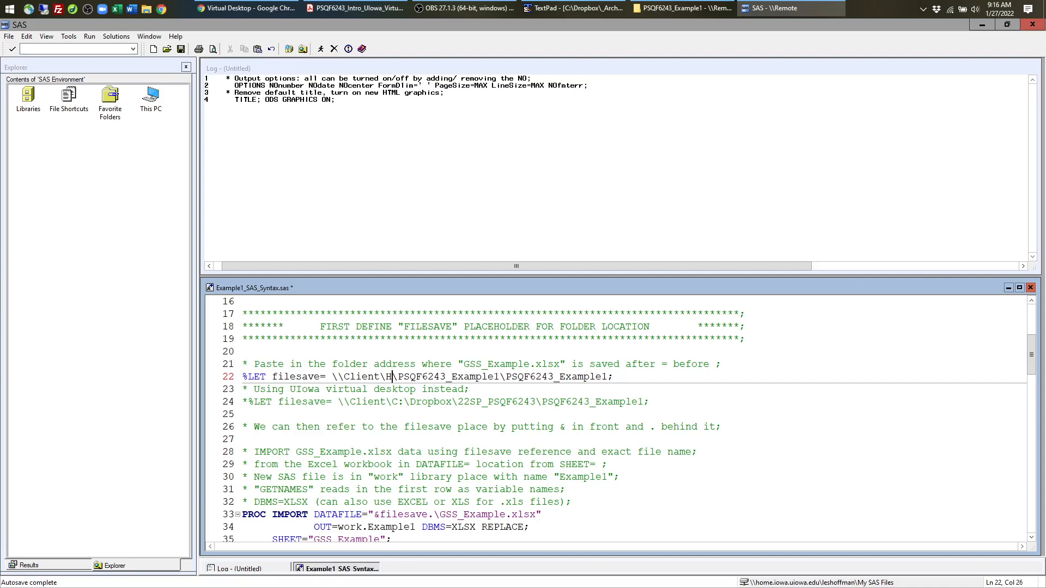
pyautogui.press('BackSpace')
pyautogui.write(':')
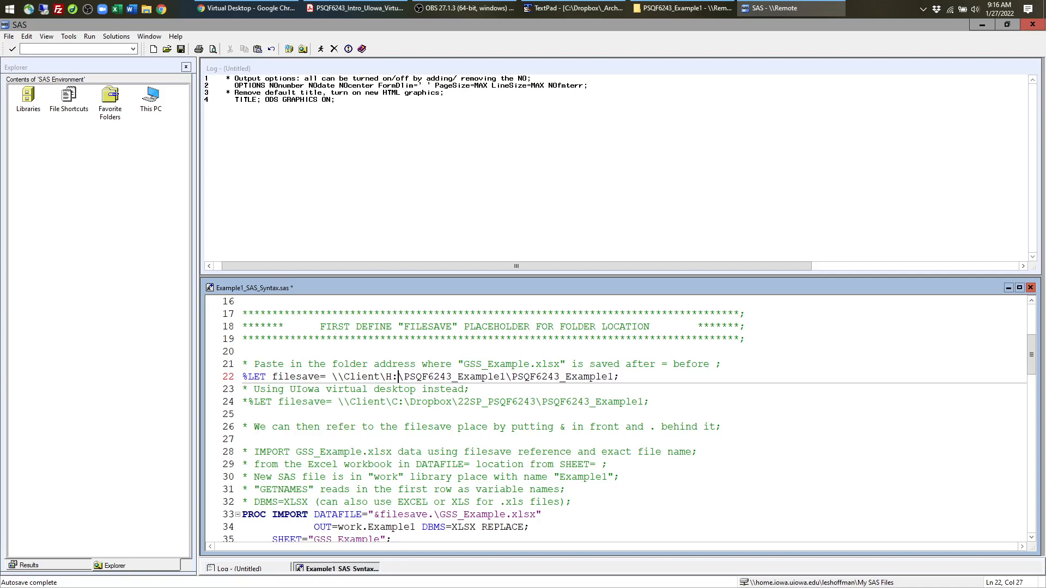
pyautogui.moveTo(332, 377); pyautogui.dragTo(387, 377)
pyautogui.press('Delete')
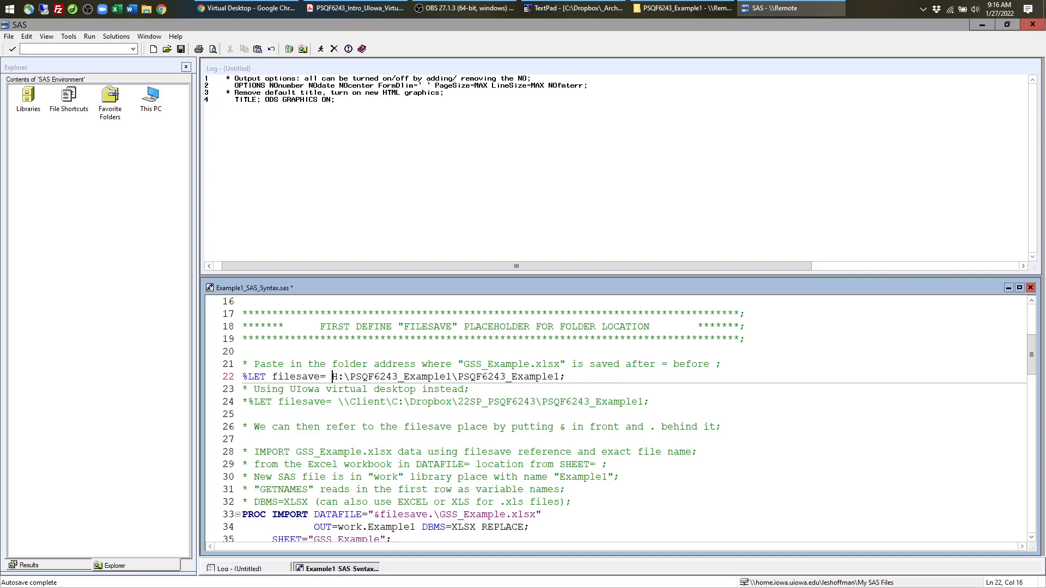
# - Browse the home H: drive to the inner PSQF6243_Example1 folder, and compare its address with the filesave path in line 22
pyautogui.click(689, 9)
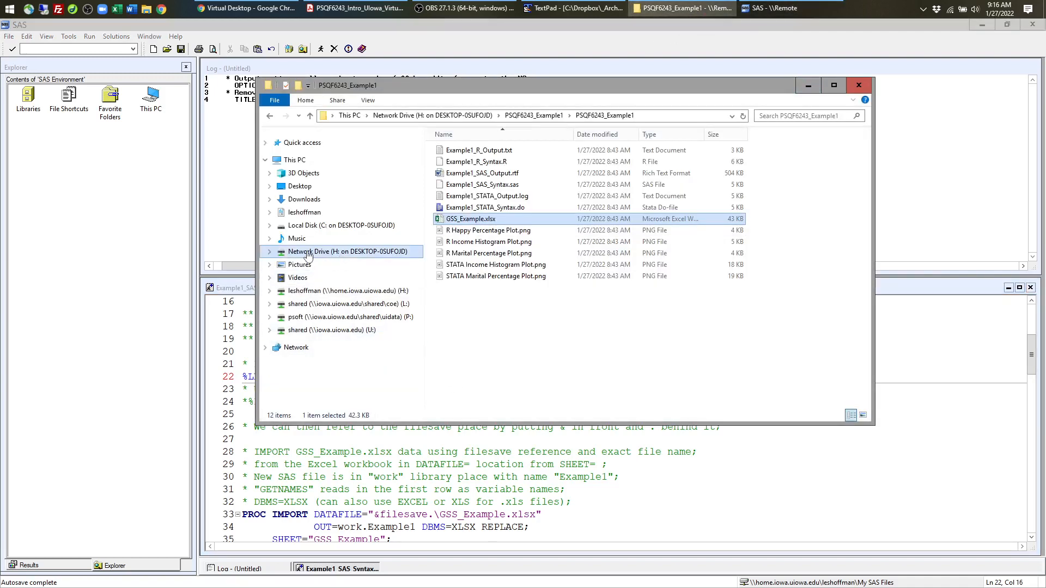
pyautogui.click(314, 293)
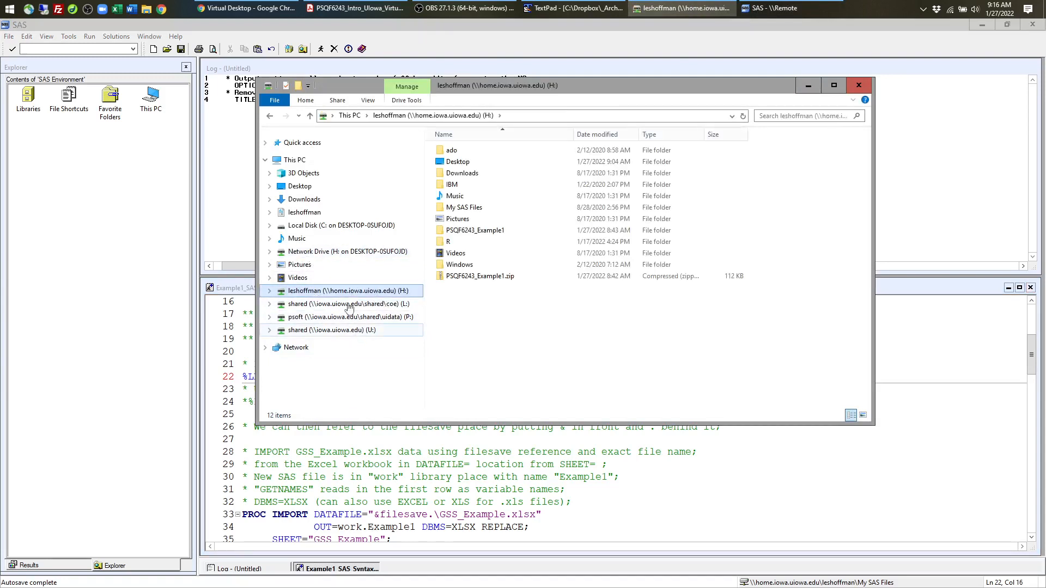
pyautogui.doubleClick(462, 231)
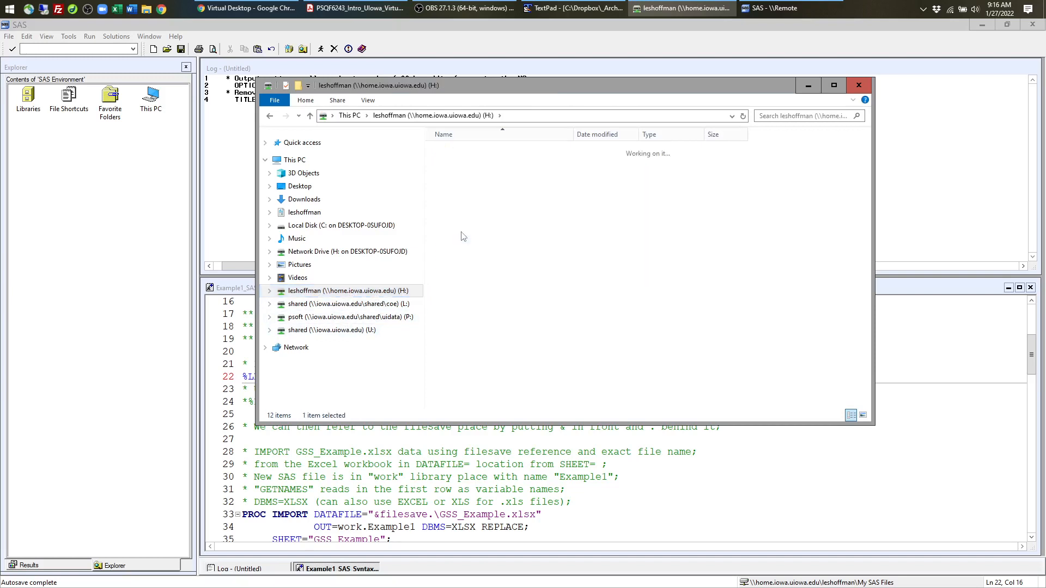
pyautogui.doubleClick(472, 156)
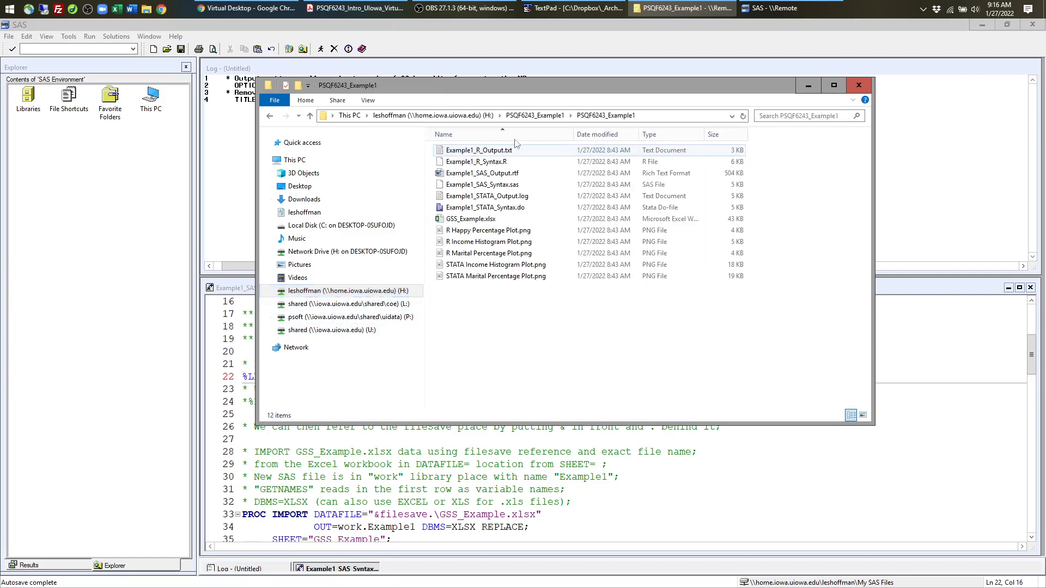
pyautogui.click(605, 116)
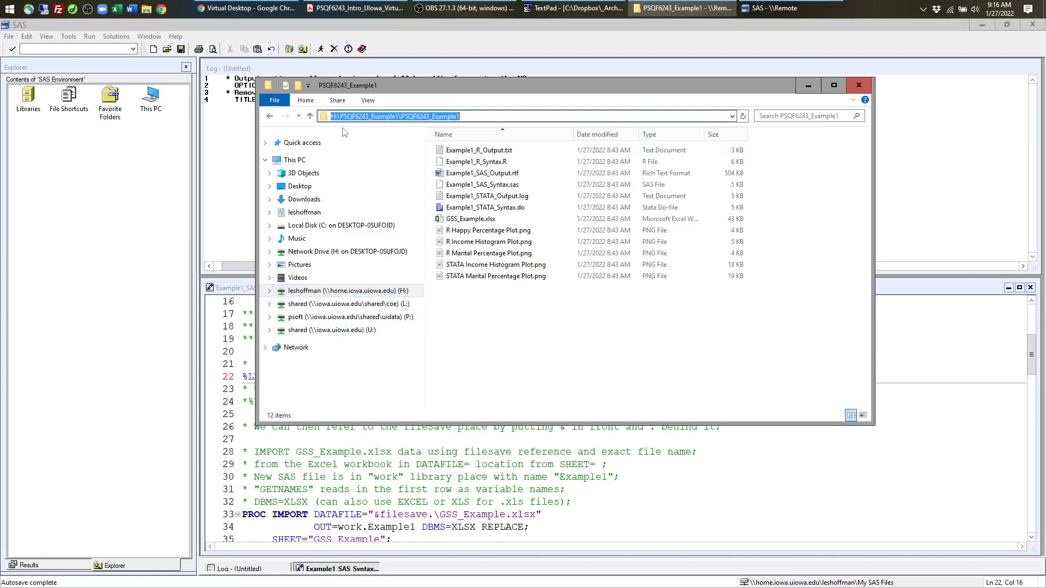
pyautogui.click(808, 85)
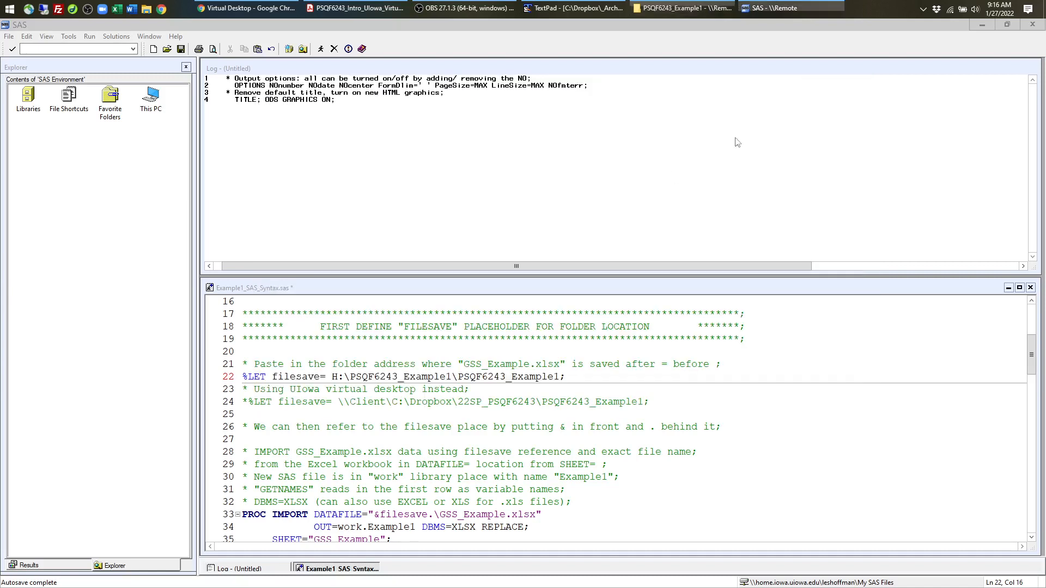
pyautogui.moveTo(332, 377); pyautogui.dragTo(559, 377)
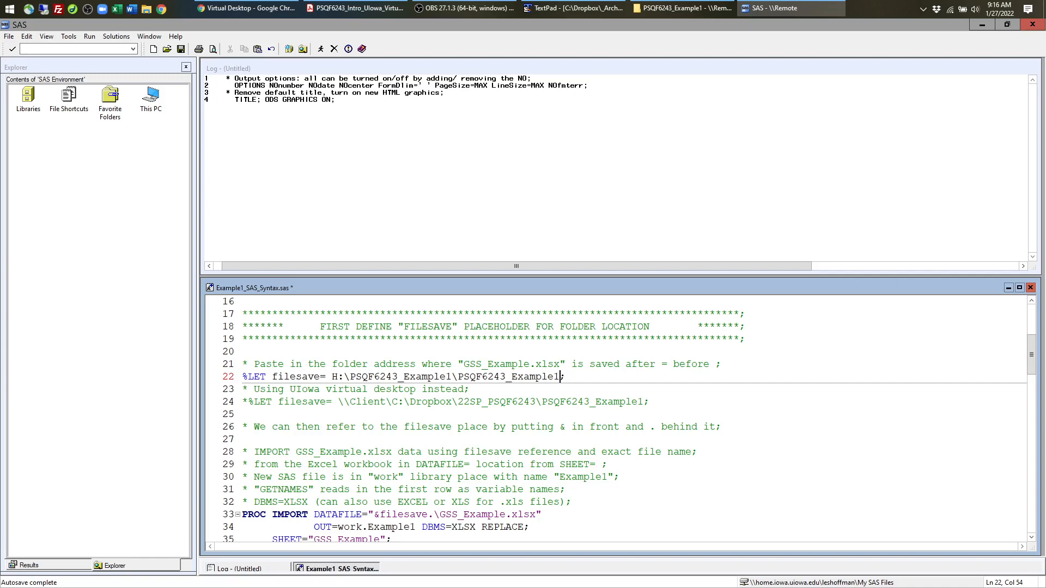
# - Uncomment the alternative %LET filesave statement in line 24, highlight its \\Client\ prefix and Dropbox path, and comment it out again
pyautogui.click(249, 402)
pyautogui.hotkey('shift', 'Left')
pyautogui.press('Delete')
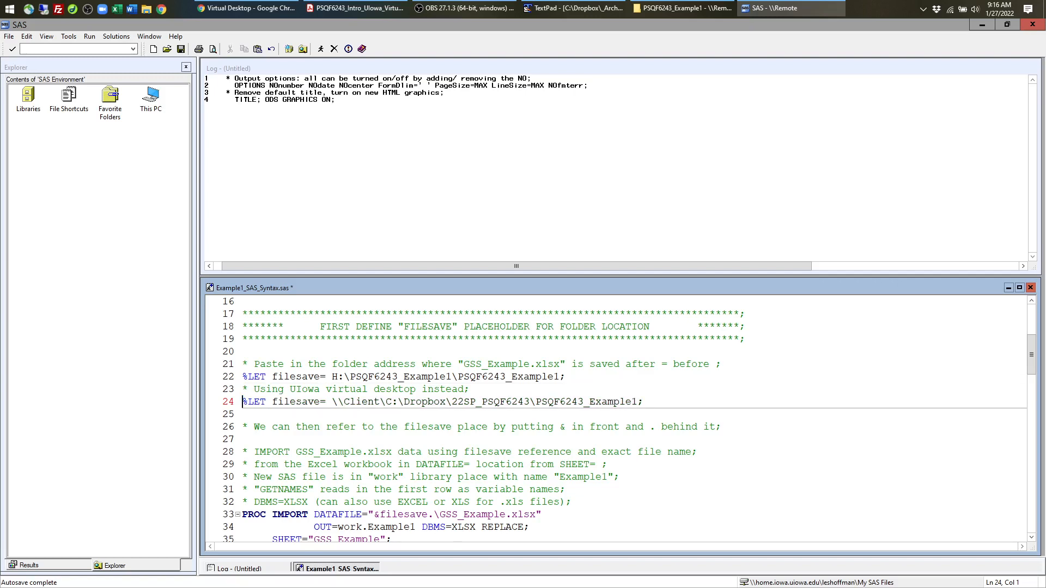
pyautogui.moveTo(386, 402); pyautogui.dragTo(644, 401)
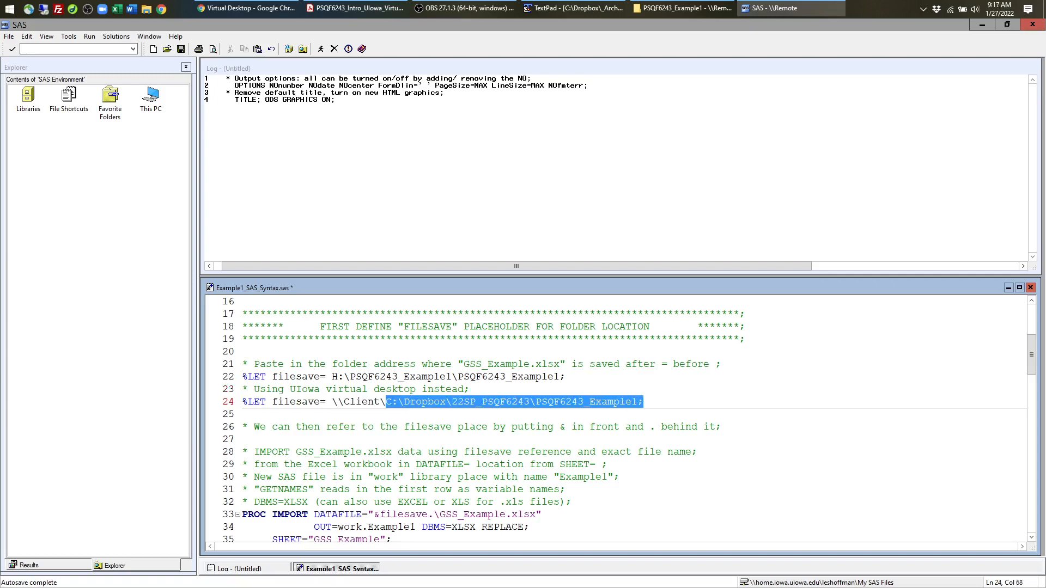
pyautogui.moveTo(332, 402); pyautogui.dragTo(386, 402)
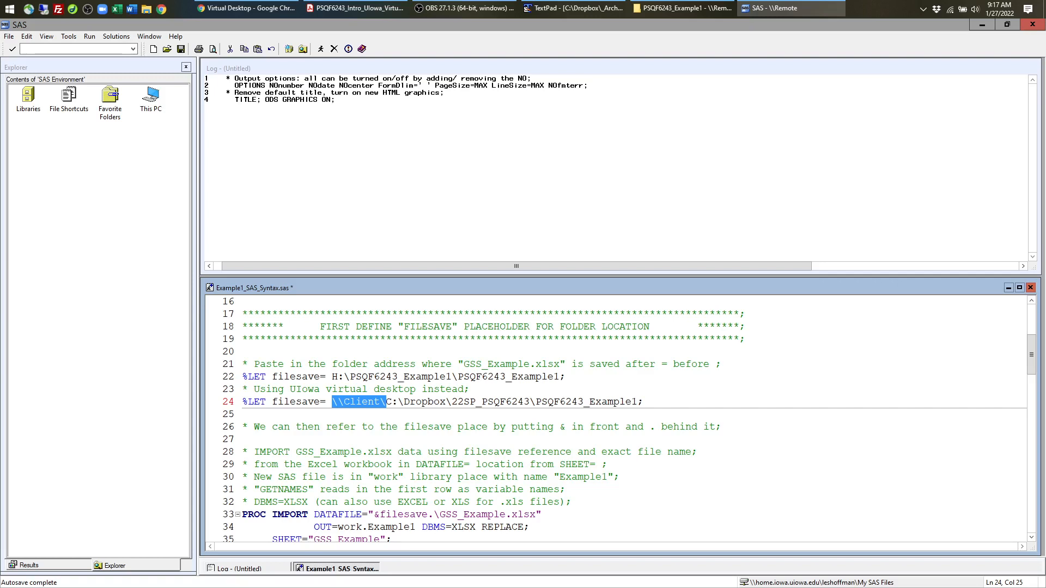
pyautogui.click(243, 402)
pyautogui.write('*')
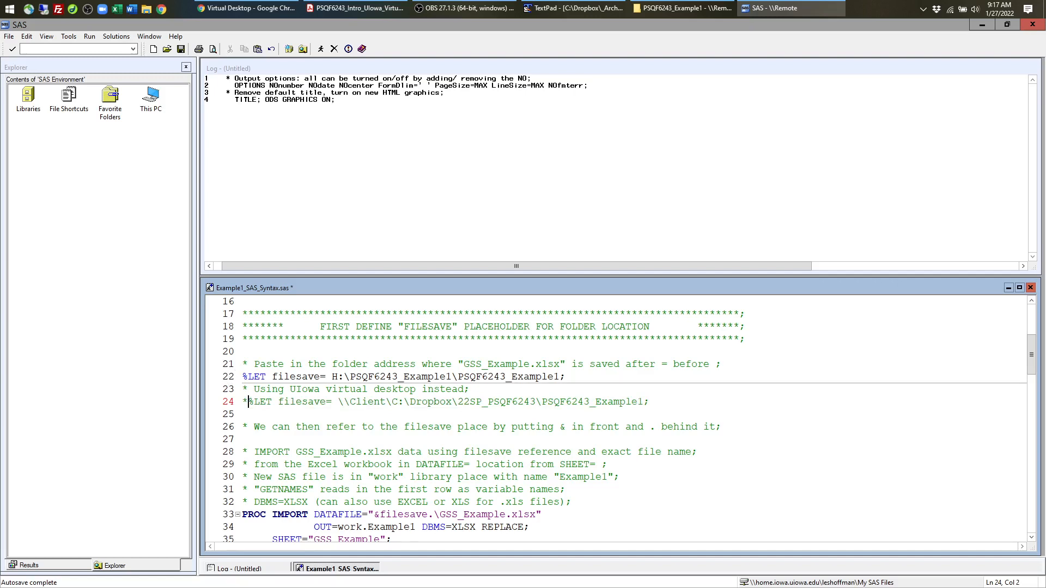
# - Examine the DATAFILE= reference in line 33, highlighting the filesave name, its closing period, the full &filesave. placeholder, and the path in line 22
pyautogui.scroll(-1, 621, 420)
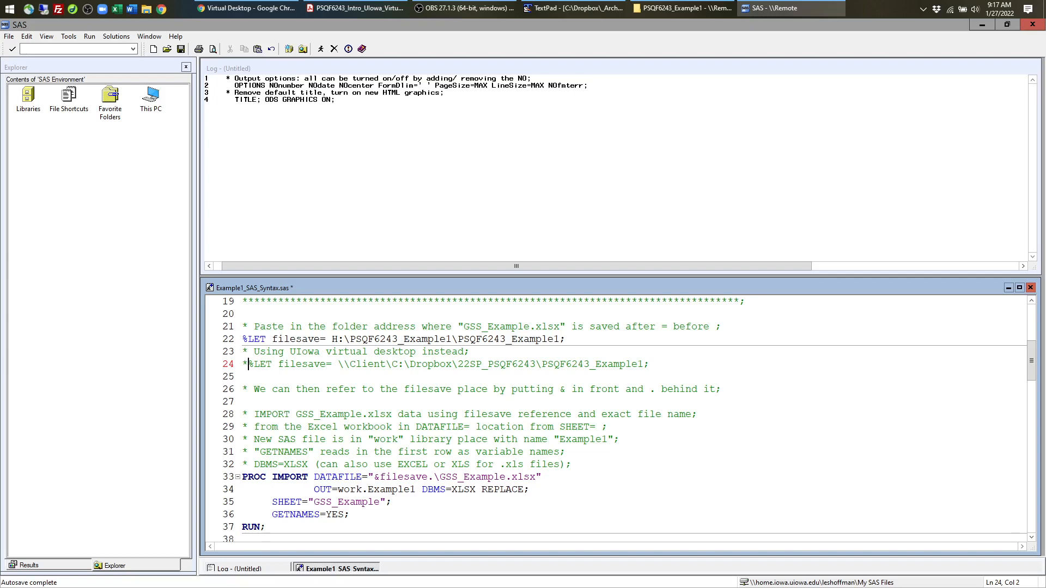
pyautogui.scroll(-1, 629, 421)
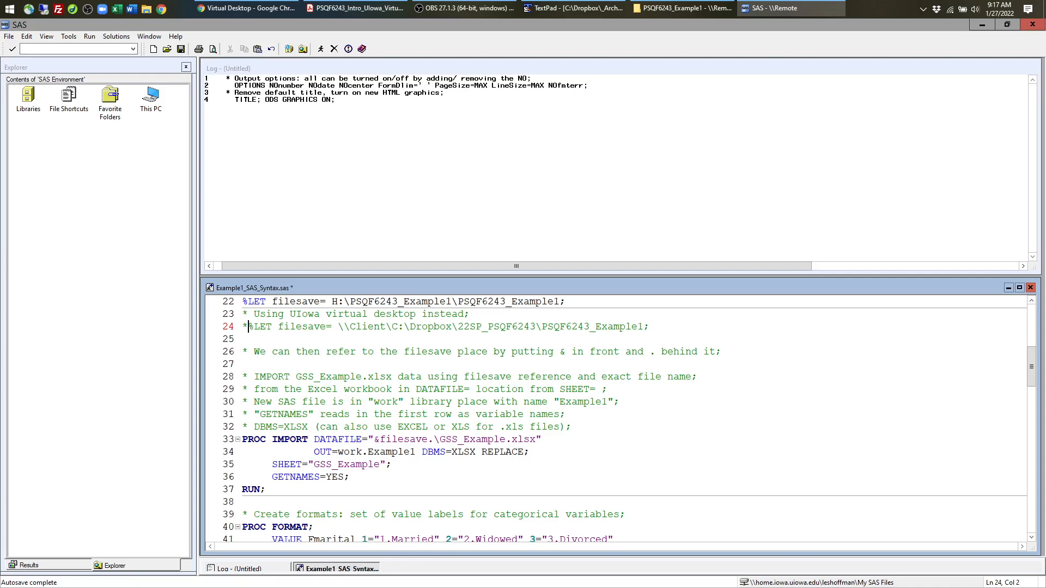
pyautogui.moveTo(369, 439); pyautogui.dragTo(548, 440)
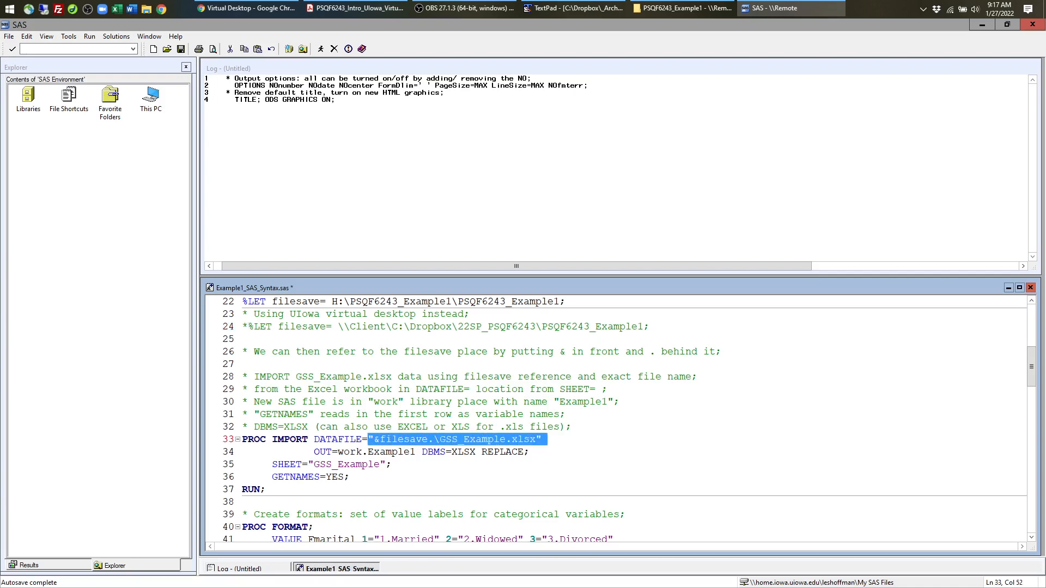
pyautogui.doubleClick(392, 439)
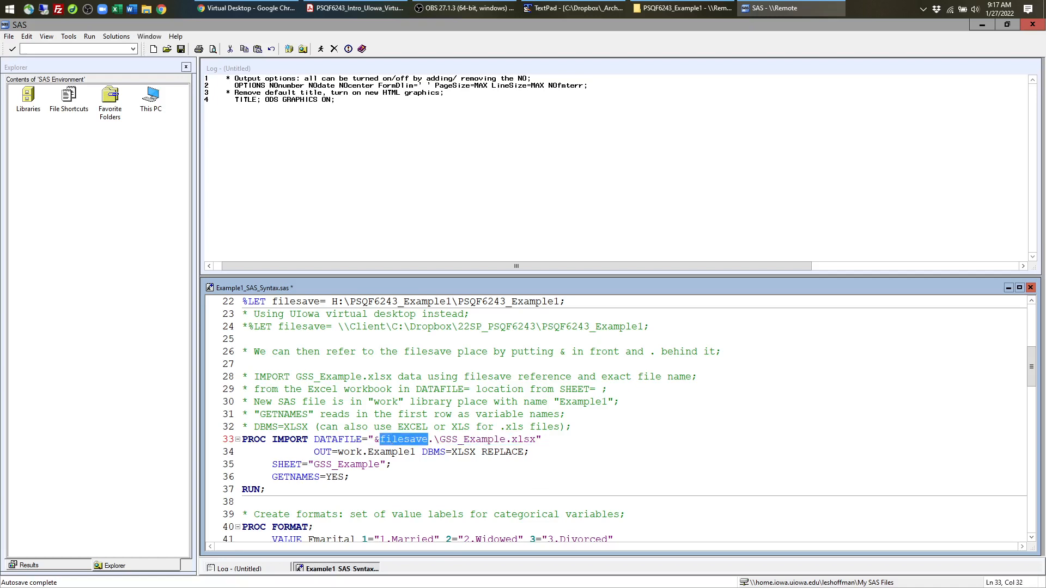
pyautogui.moveTo(332, 301); pyautogui.dragTo(566, 302)
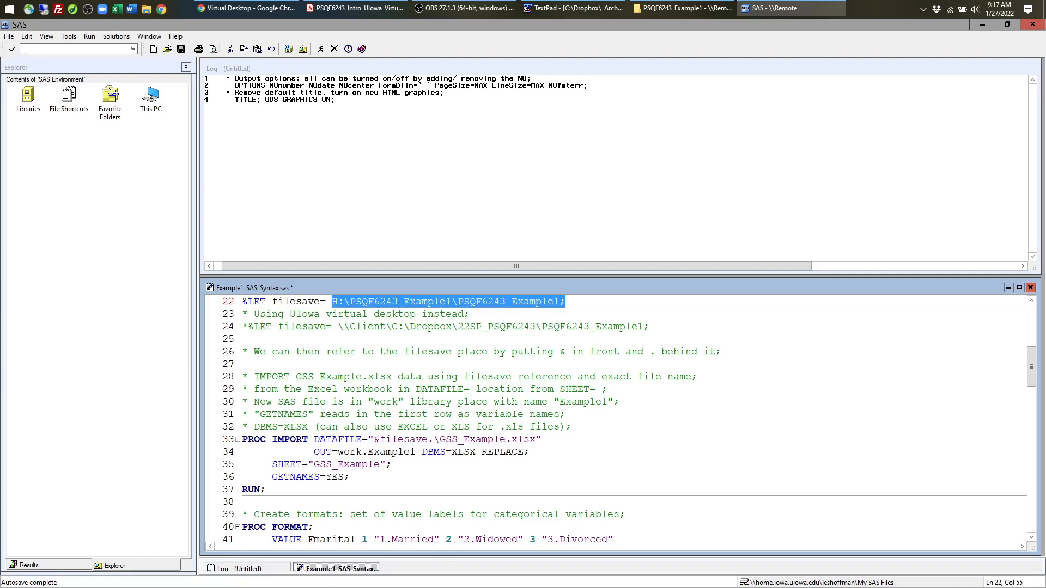
pyautogui.click(381, 440)
pyautogui.moveTo(380, 439); pyautogui.dragTo(434, 439)
pyautogui.click(428, 439)
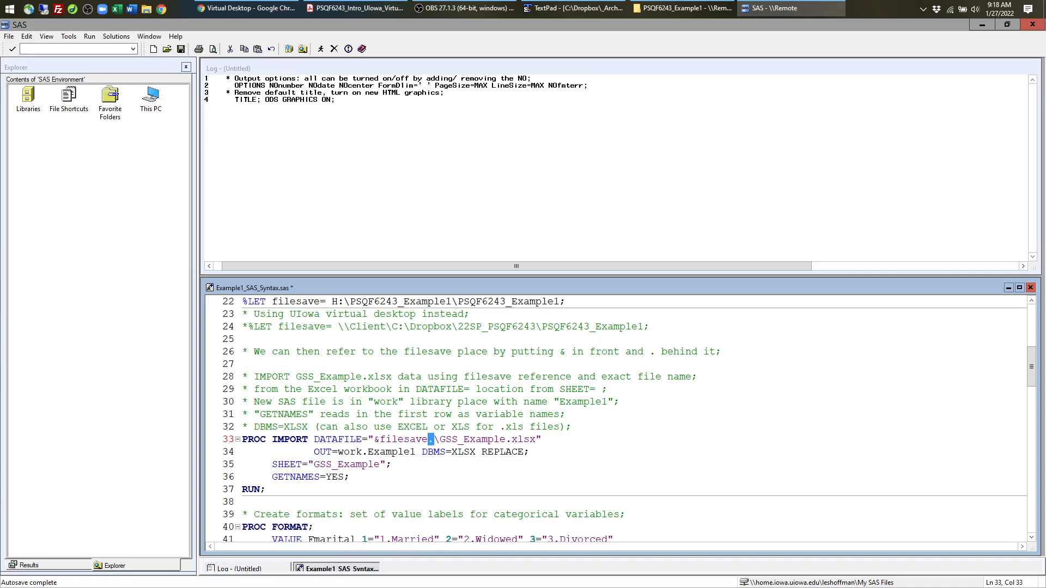
pyautogui.moveTo(435, 439); pyautogui.dragTo(374, 439)
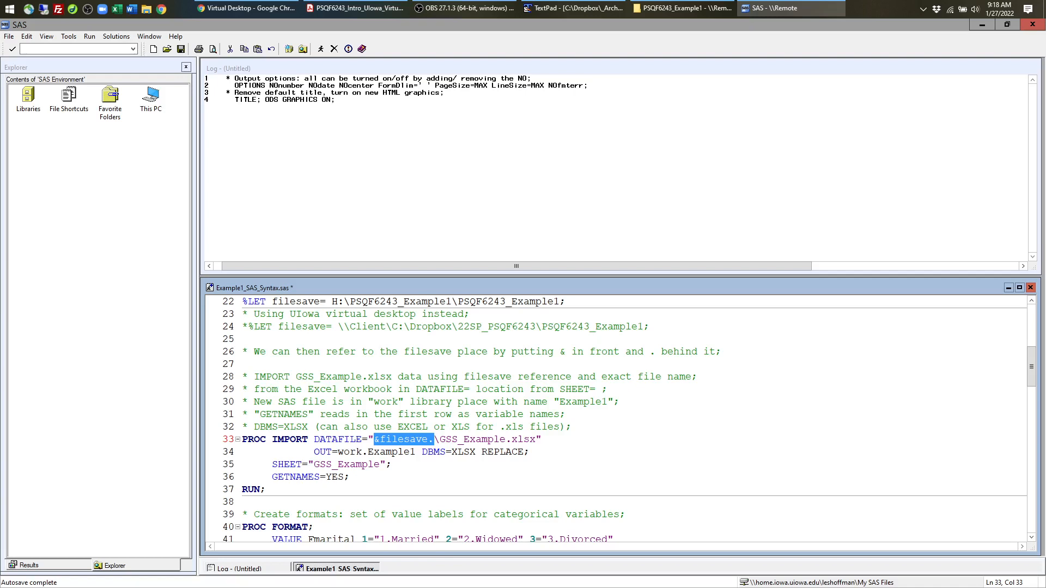
# - Compare the filesave name and path in line 22 with &filesave. and GSS_Example.xlsx in line 33, and check the file in its folder
pyautogui.moveTo(332, 301); pyautogui.dragTo(565, 302)
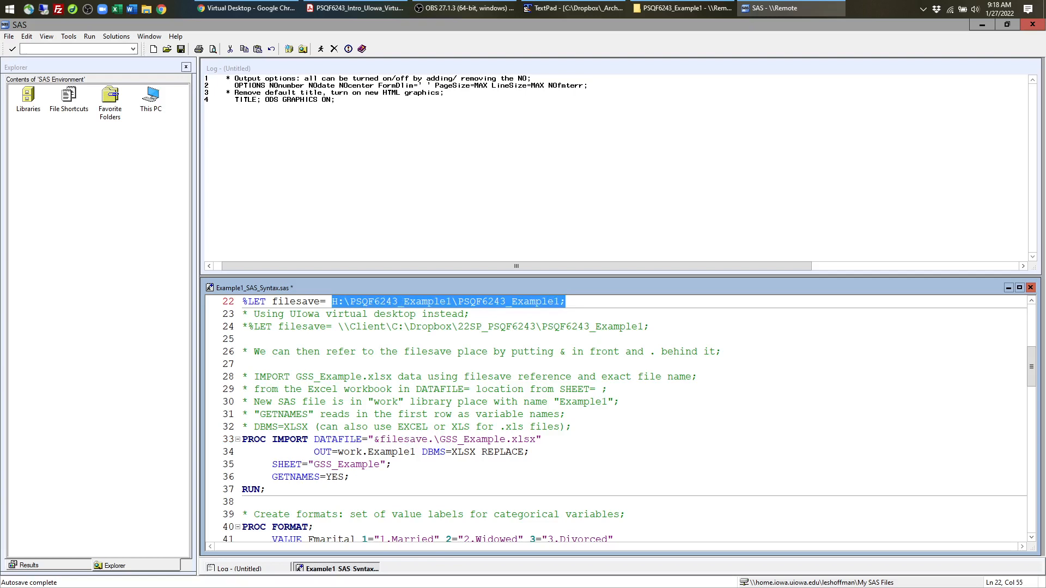
pyautogui.doubleClick(296, 302)
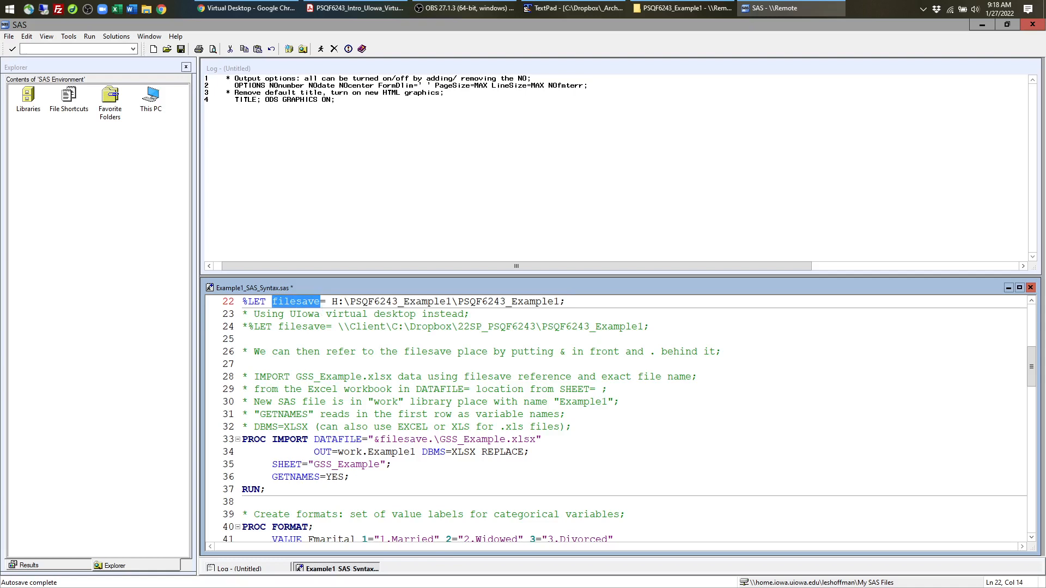
pyautogui.moveTo(332, 301); pyautogui.dragTo(560, 302)
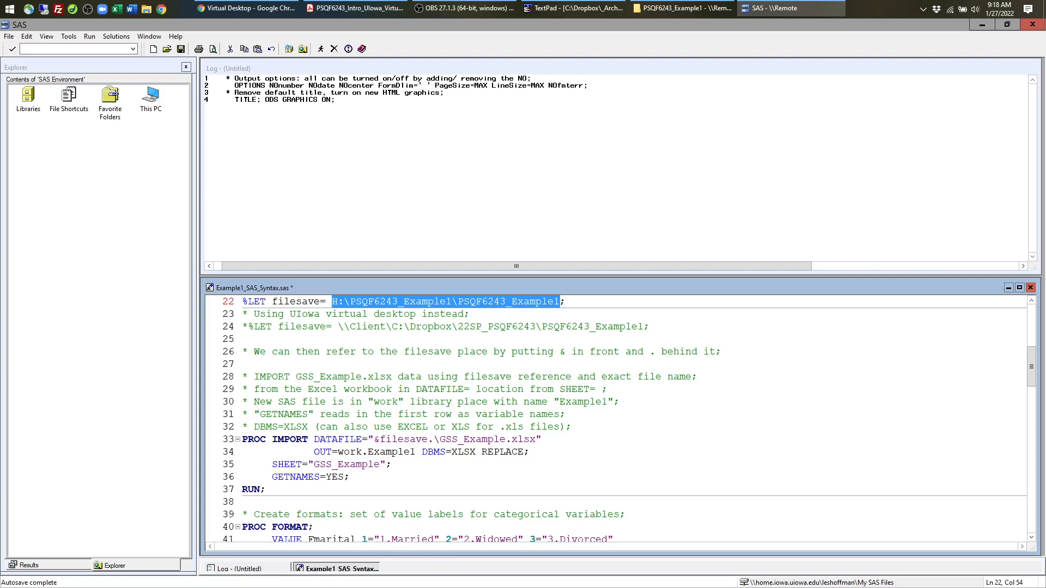
pyautogui.moveTo(375, 440); pyautogui.dragTo(435, 439)
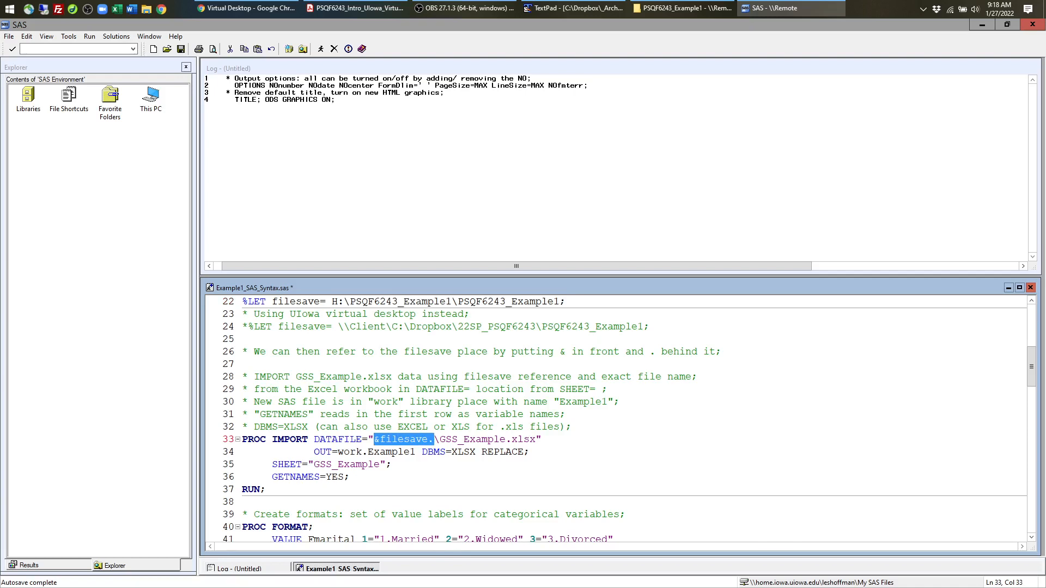
pyautogui.click(440, 439)
pyautogui.moveTo(434, 439); pyautogui.dragTo(536, 439)
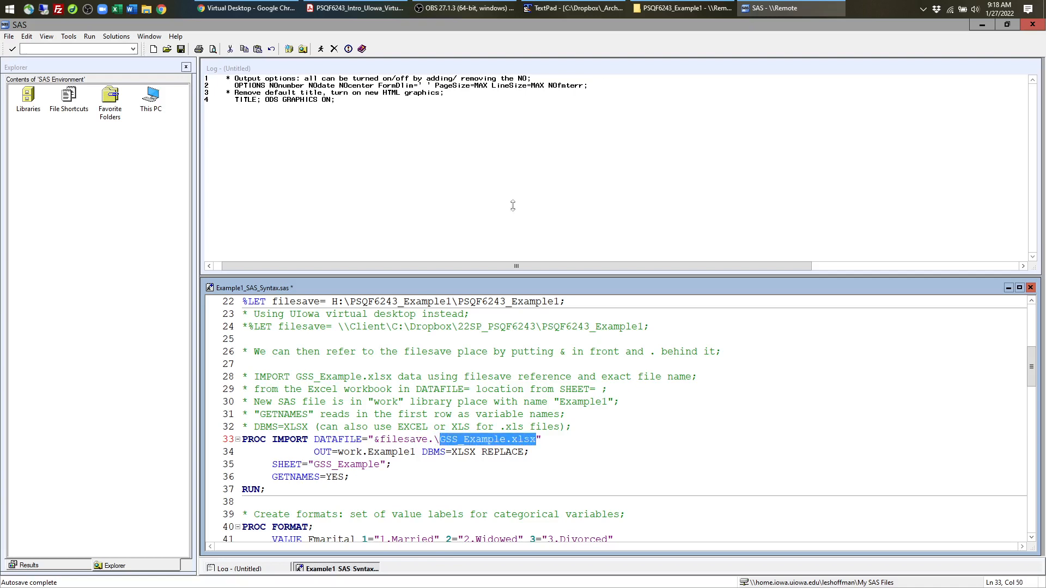
pyautogui.click(684, 8)
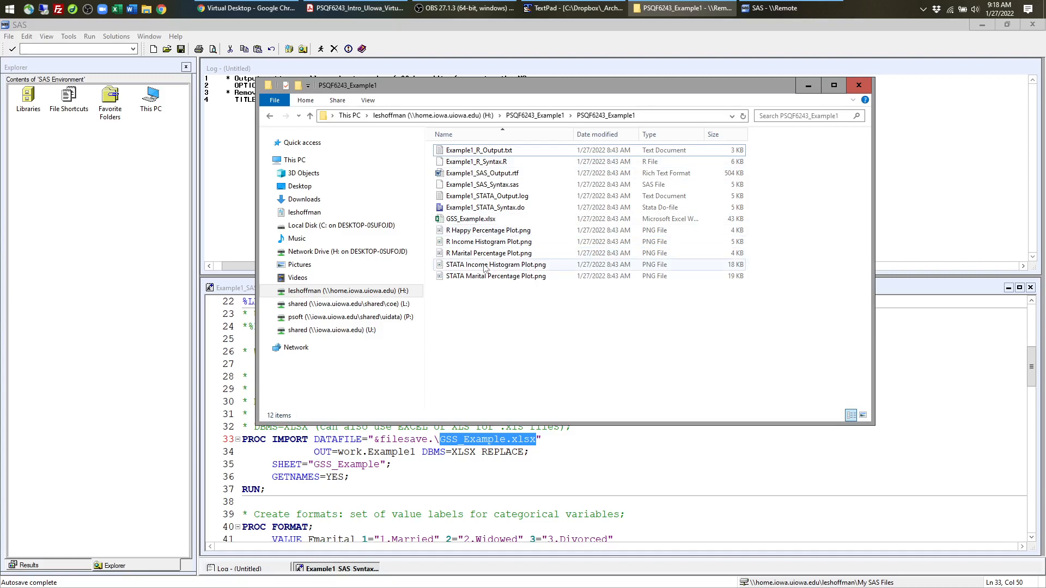
pyautogui.click(808, 86)
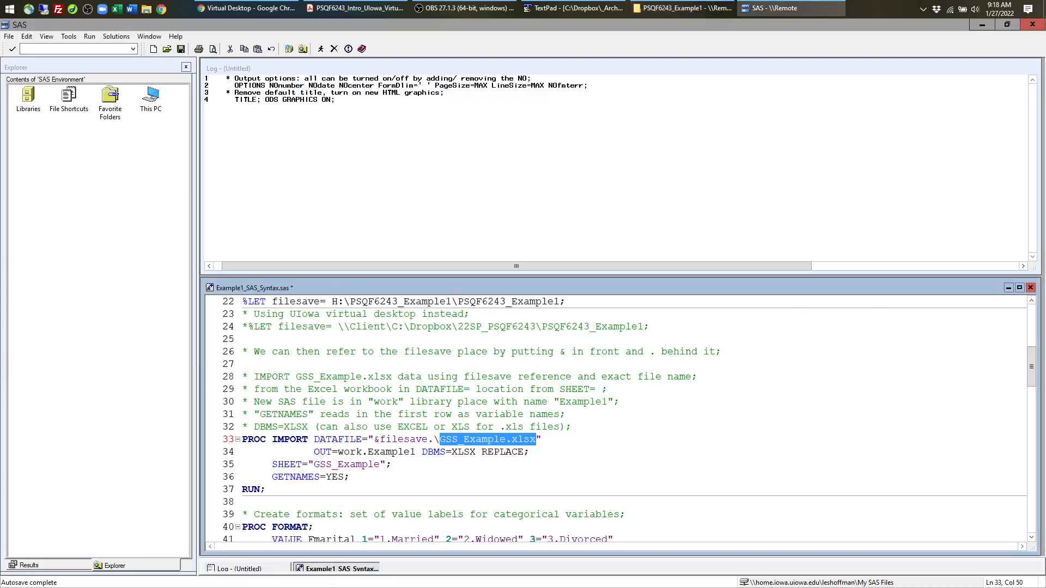
# - Review the folder address comment in line 21, highlight the complete %LET filesave statement in line 22, and return to the PROC IMPORT block
pyautogui.scroll(1, 621, 420)
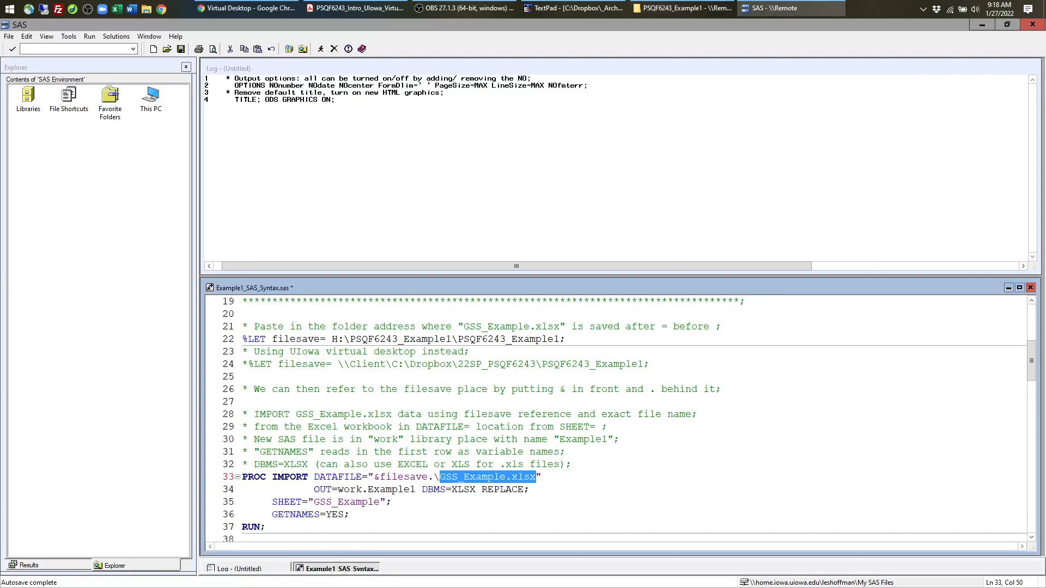
pyautogui.moveTo(728, 326); pyautogui.dragTo(578, 327)
pyautogui.moveTo(243, 339); pyautogui.dragTo(565, 339)
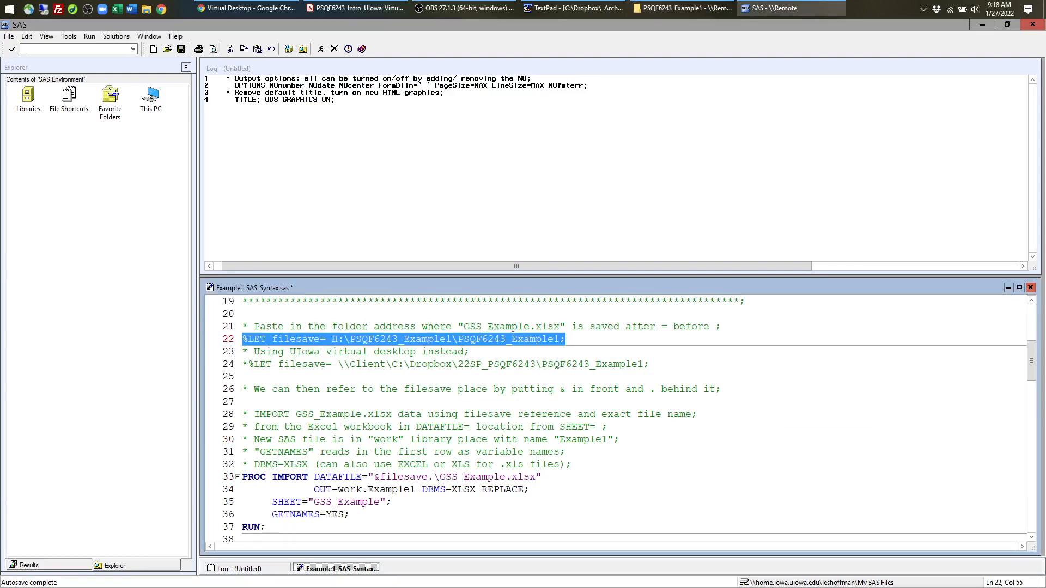
pyautogui.scroll(-1, 629, 418)
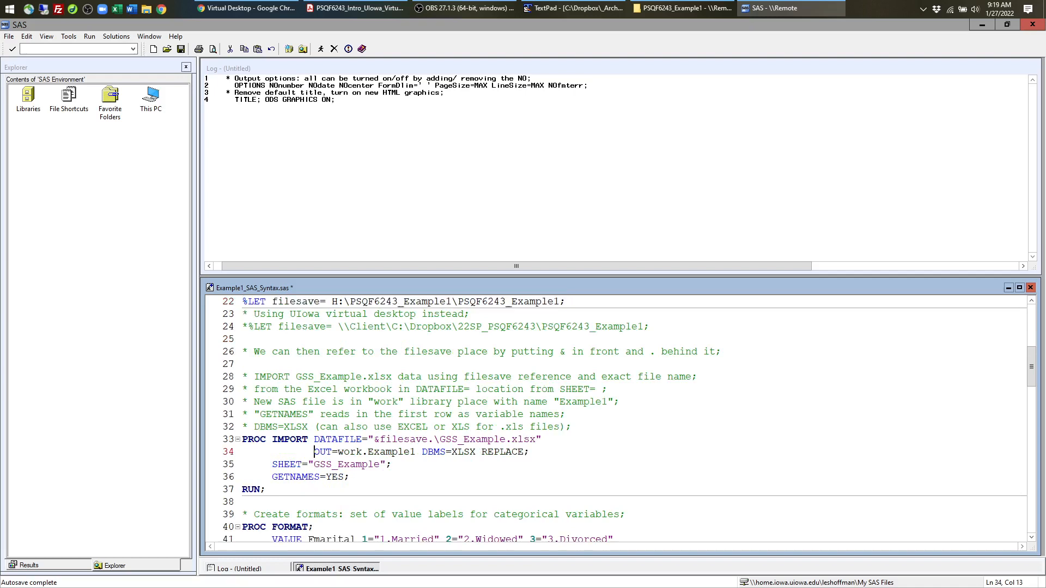
# - Examine line 34 of the PROC IMPORT block, highlighting OUT, the work library, the Example1 name, the XLSX type, and the REPLACE option
pyautogui.doubleClick(323, 453)
pyautogui.scroll(-1, 621, 420)
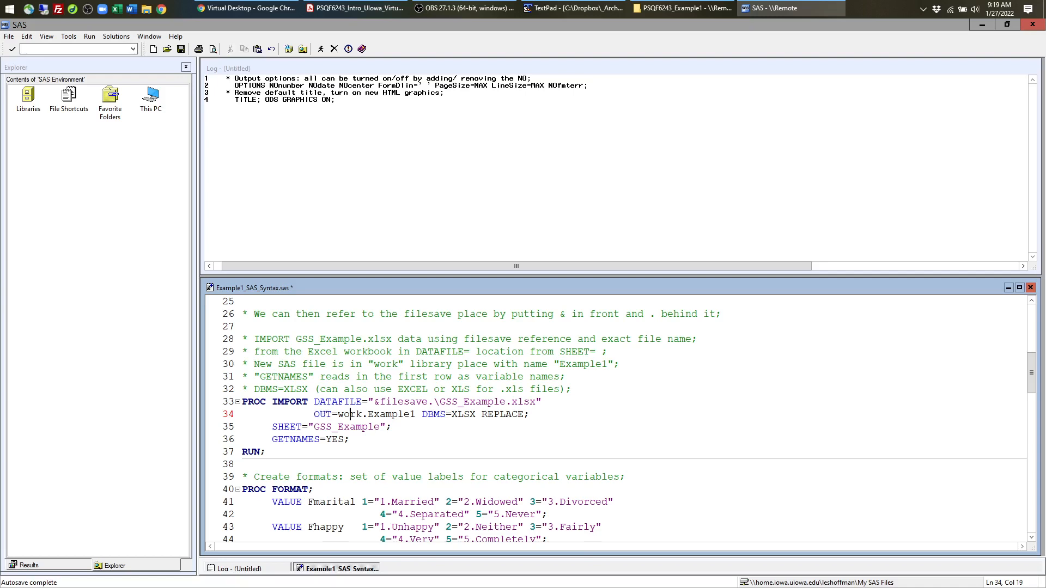
pyautogui.doubleClick(353, 415)
pyautogui.doubleClick(393, 415)
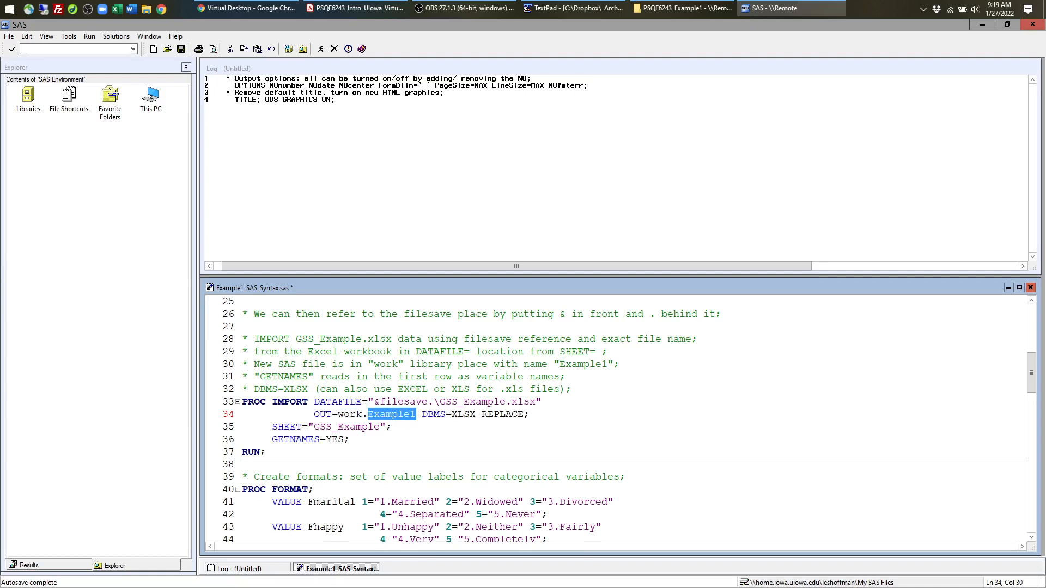
pyautogui.doubleClick(464, 415)
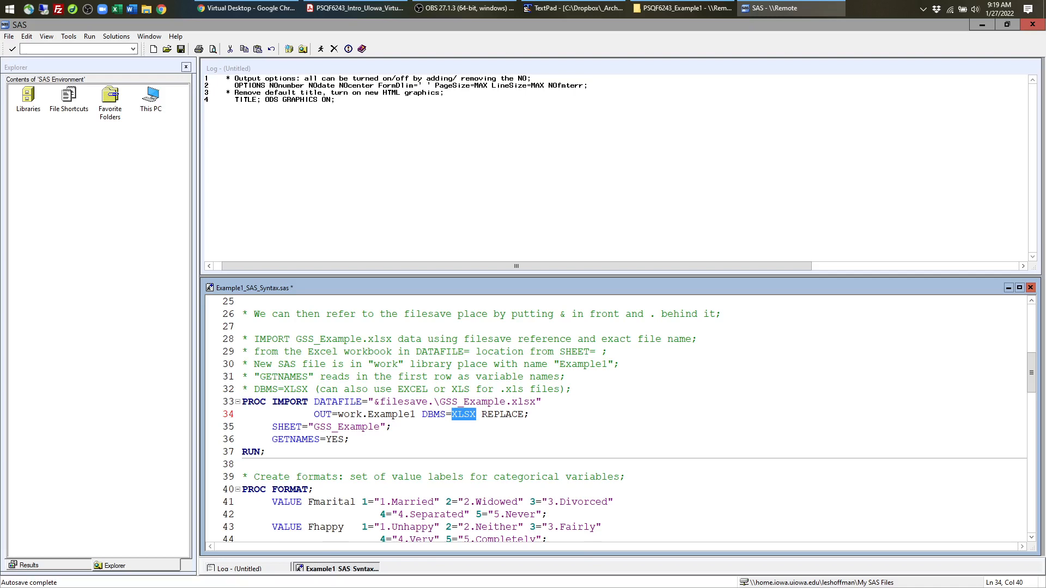
pyautogui.doubleClick(502, 415)
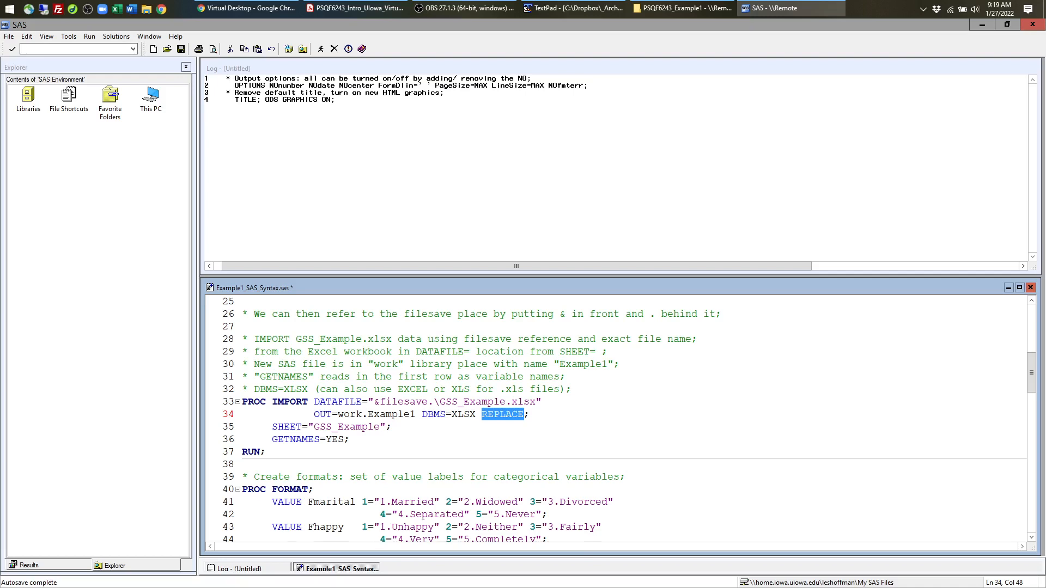
# - Highlight the SHEET="GSS_Example" statement, the &filesave.\GSS_Example.xlsx file reference, and the GETNAMES=YES statement in the import block
pyautogui.moveTo(272, 427); pyautogui.dragTo(398, 427)
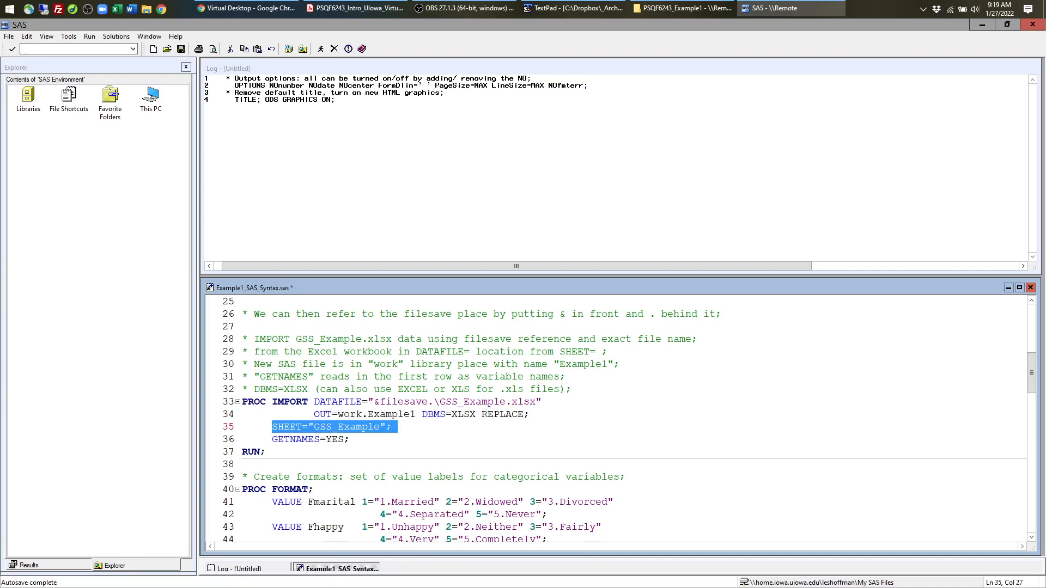
pyautogui.click(333, 439)
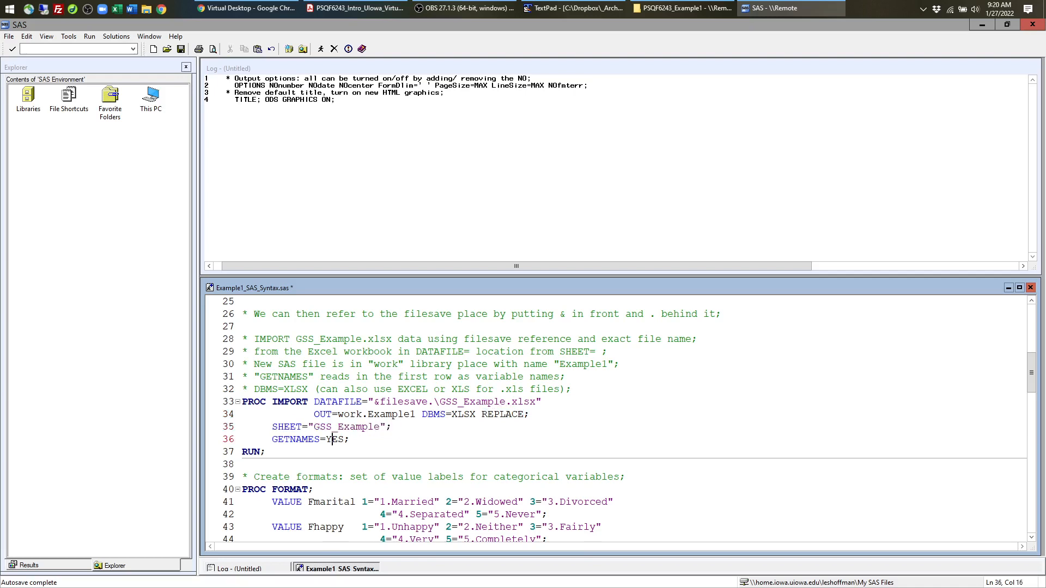
pyautogui.moveTo(314, 427); pyautogui.dragTo(536, 402)
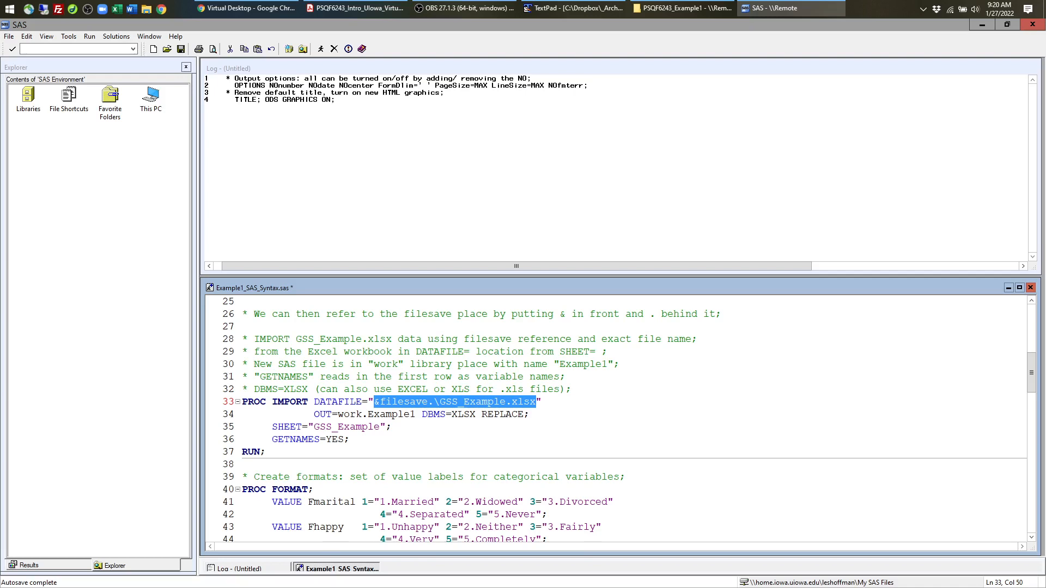
pyautogui.moveTo(357, 439); pyautogui.dragTo(271, 439)
pyautogui.click(357, 440)
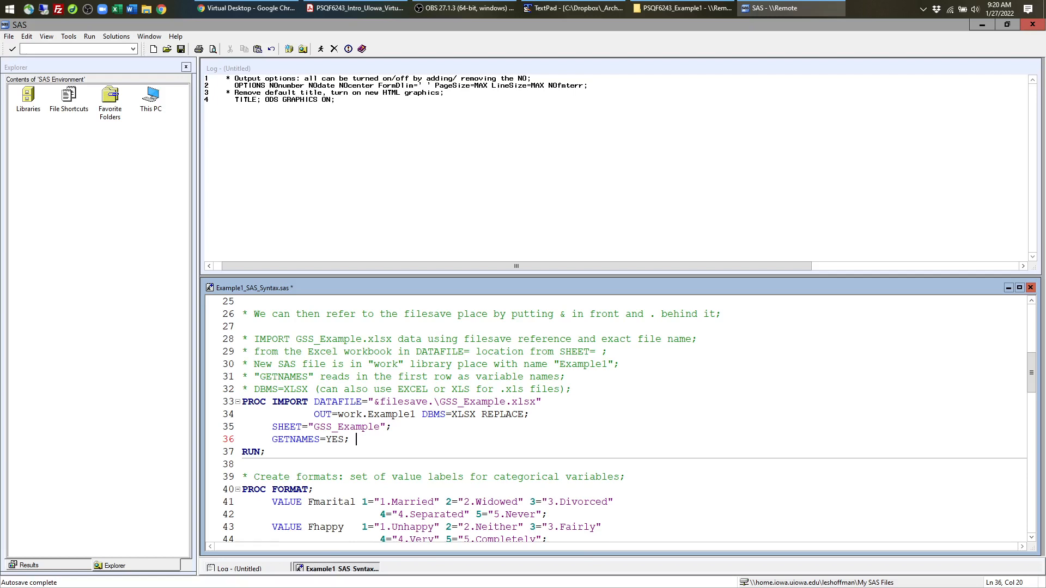
# - Submit the folder comment and %LET filesave statement in lines 21–22, and highlight the submitted lines in the log
pyautogui.scroll(2, 629, 420)
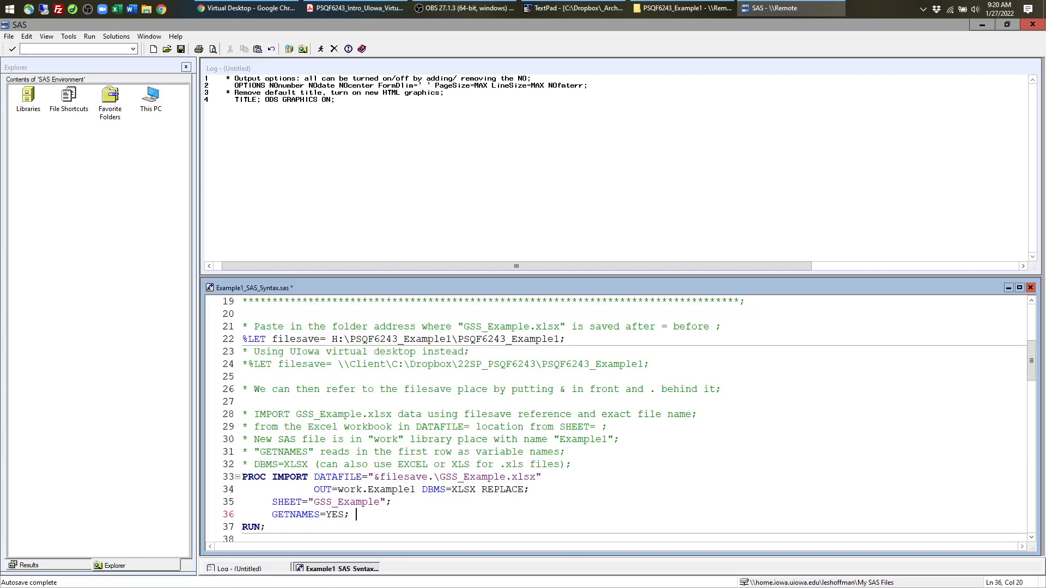
pyautogui.moveTo(243, 326); pyautogui.dragTo(566, 339)
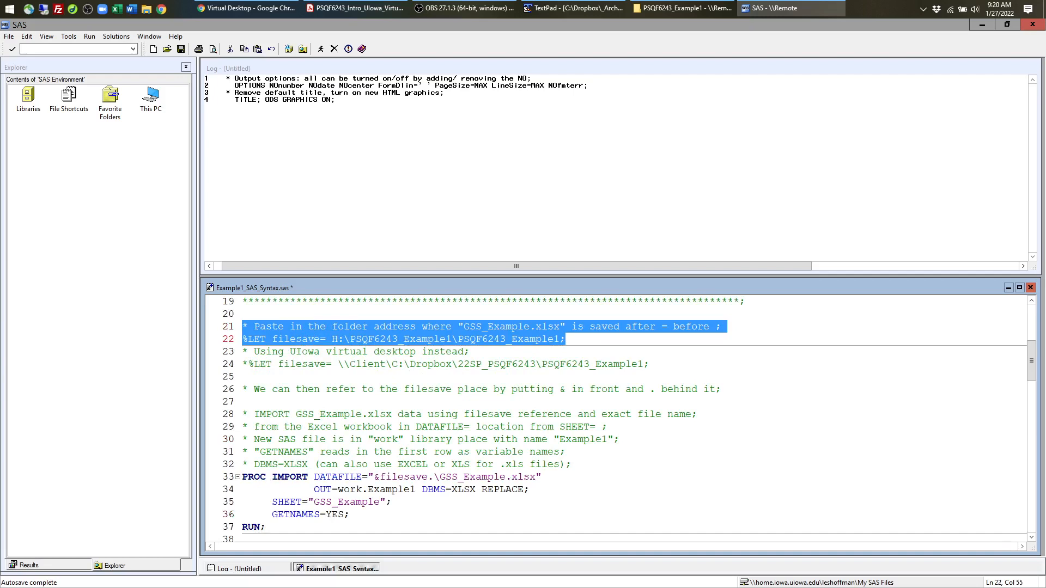
pyautogui.press('F3')
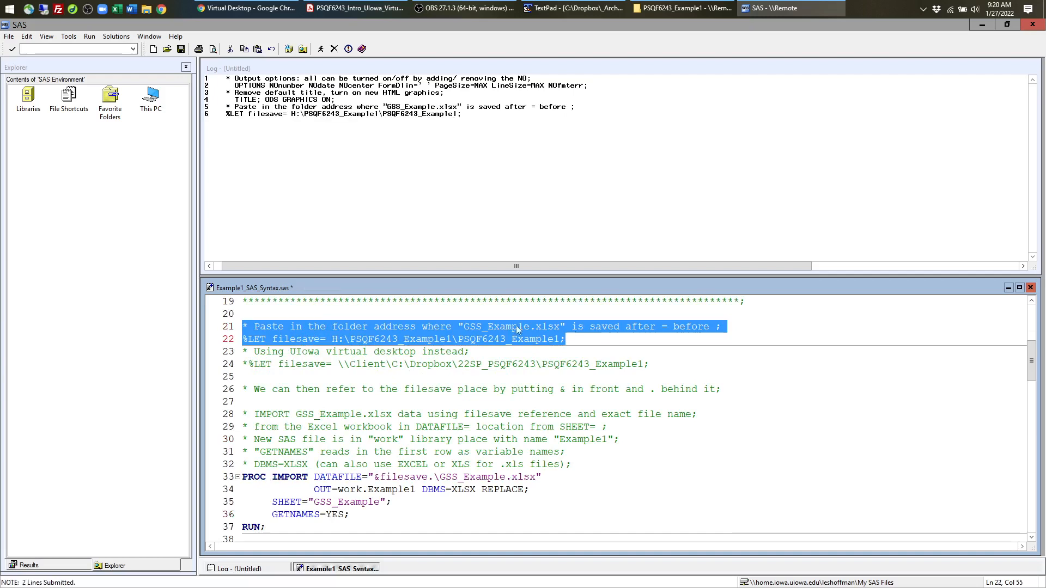
pyautogui.click(234, 113)
pyautogui.moveTo(226, 107); pyautogui.dragTo(497, 121)
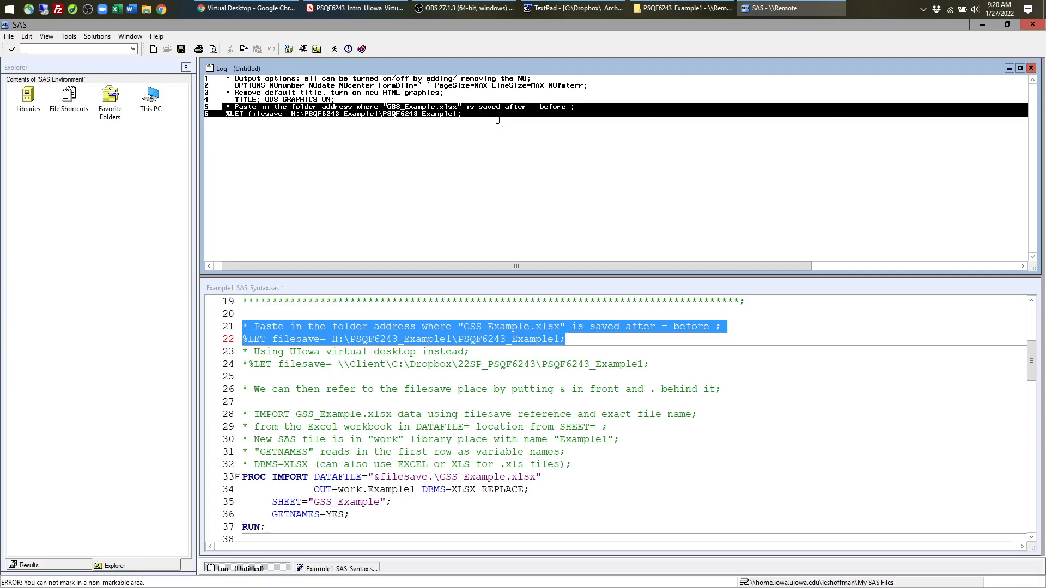
# - Submit the import comments and the whole PROC IMPORT block in lines 28–37, through RUN
pyautogui.click(243, 414)
pyautogui.scroll(-2, 243, 415)
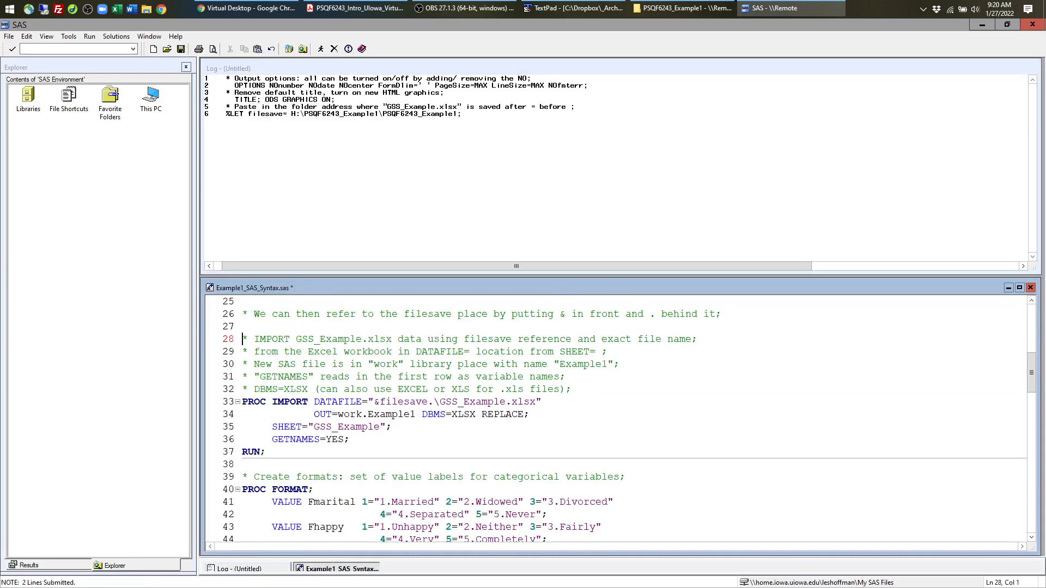
pyautogui.keyDown('shift'); pyautogui.click(532, 449); pyautogui.keyUp('shift')
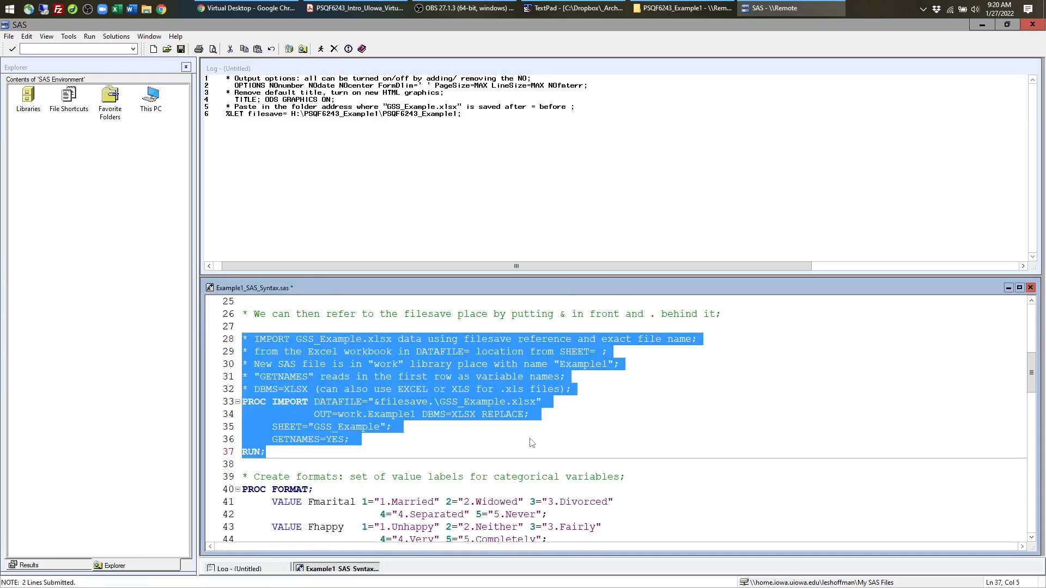
pyautogui.click(321, 50)
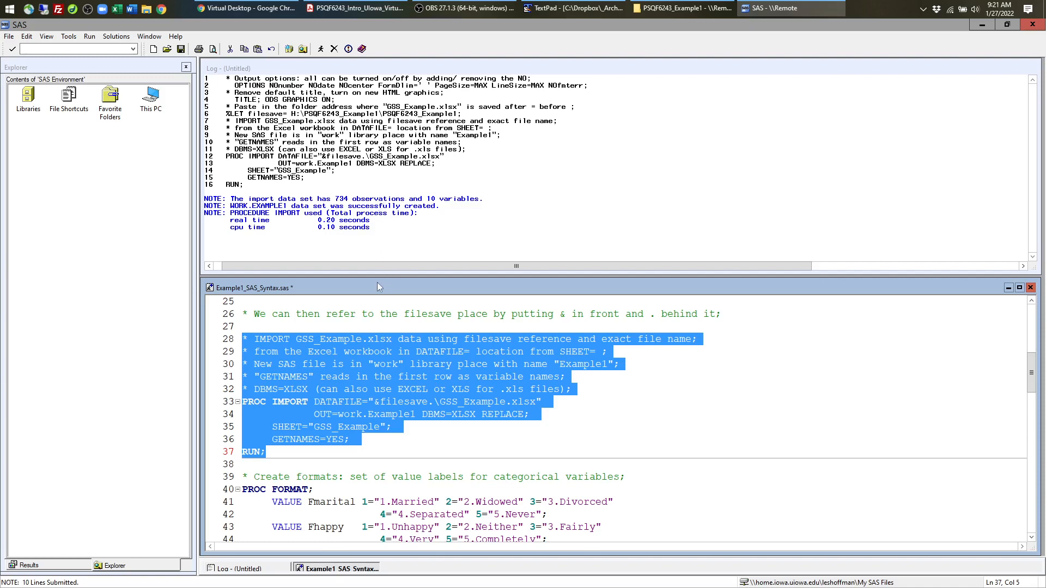
# - Save the edited Example1_SAS_Syntax.sas program and return to the filesave and PROC IMPORT code
pyautogui.scroll(2, 388, 366)
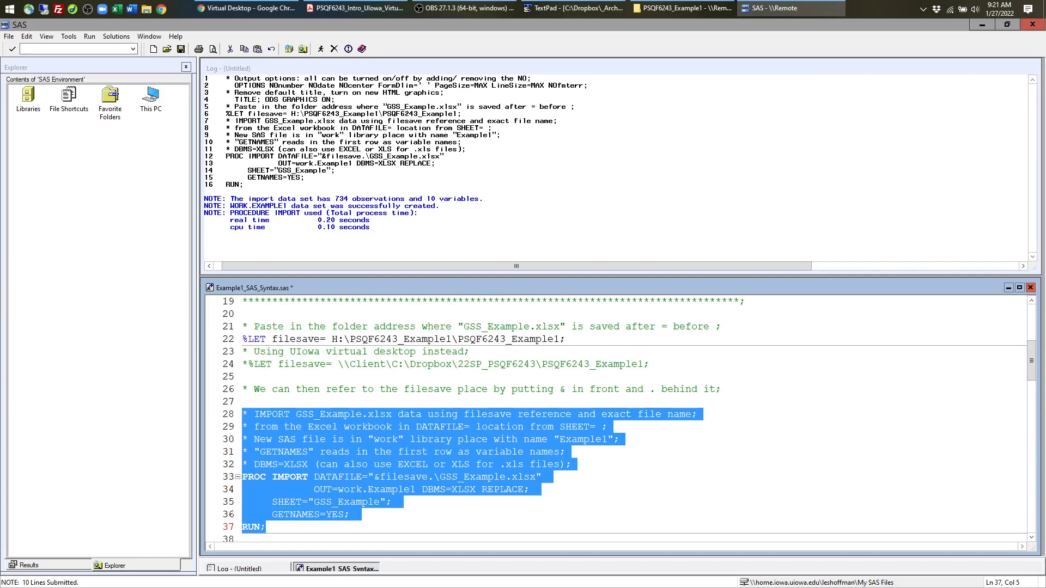
pyautogui.click(243, 377)
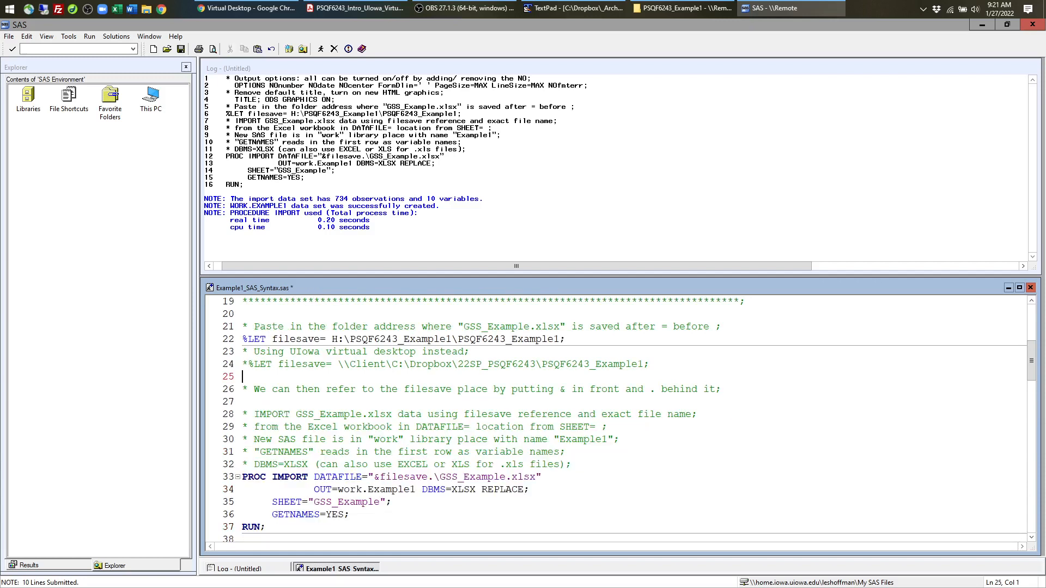
pyautogui.hotkey('ctrl', 's')
pyautogui.click(8, 37)
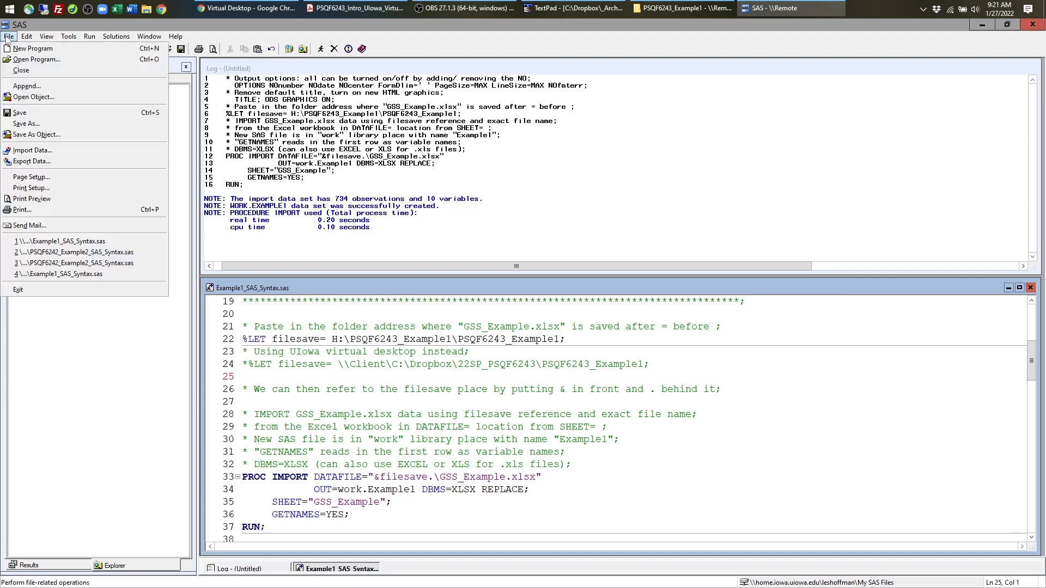
pyautogui.click(310, 339)
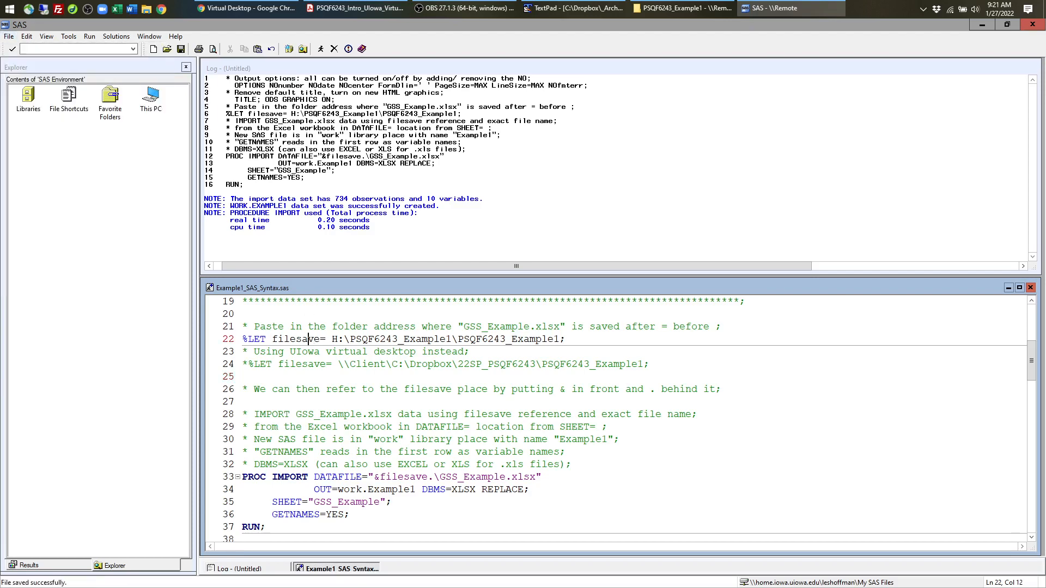
pyautogui.scroll(1, 621, 419)
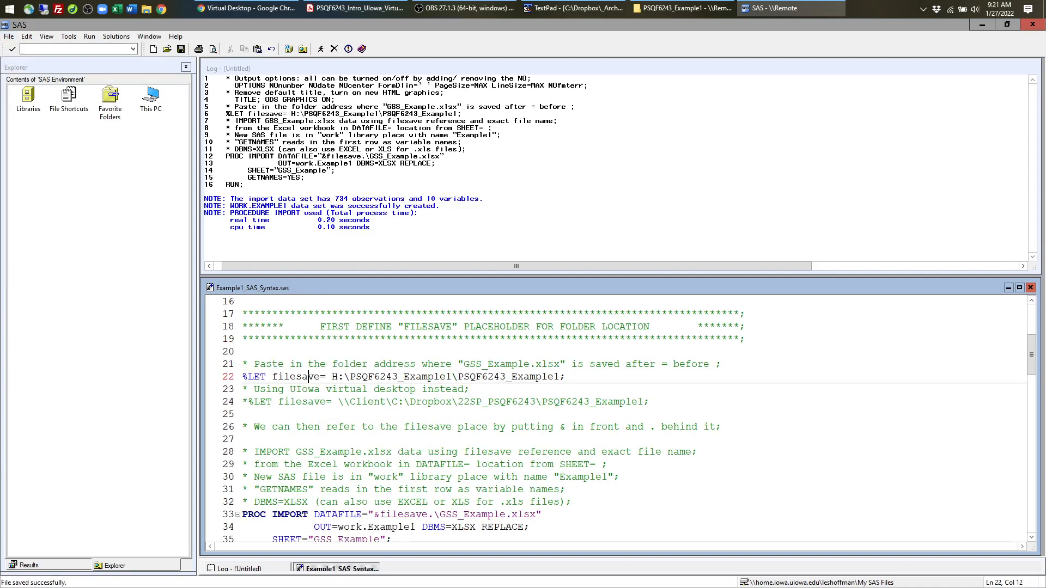
pyautogui.scroll(-1, 621, 419)
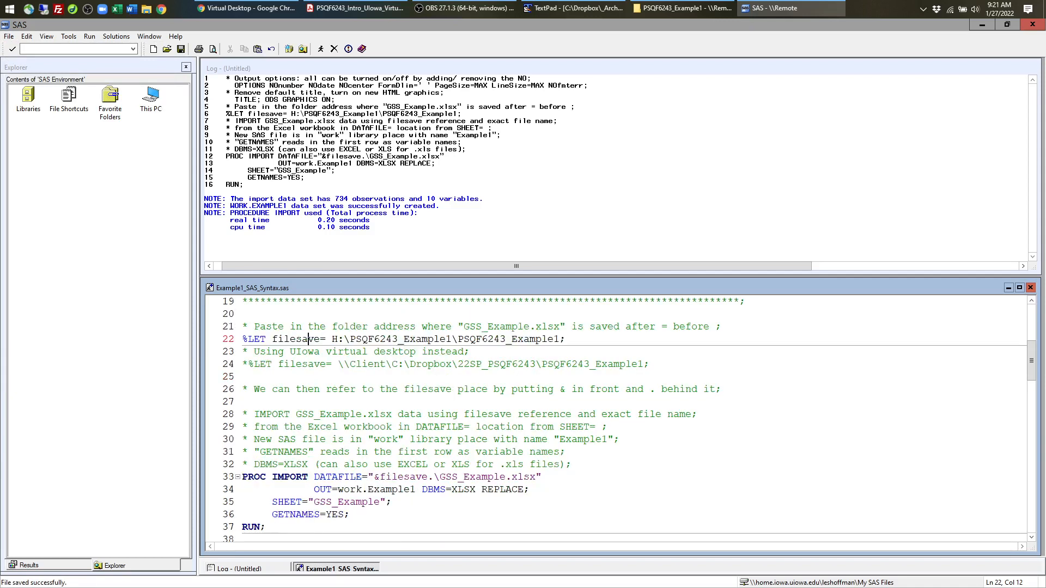
pyautogui.scroll(-1, 621, 420)
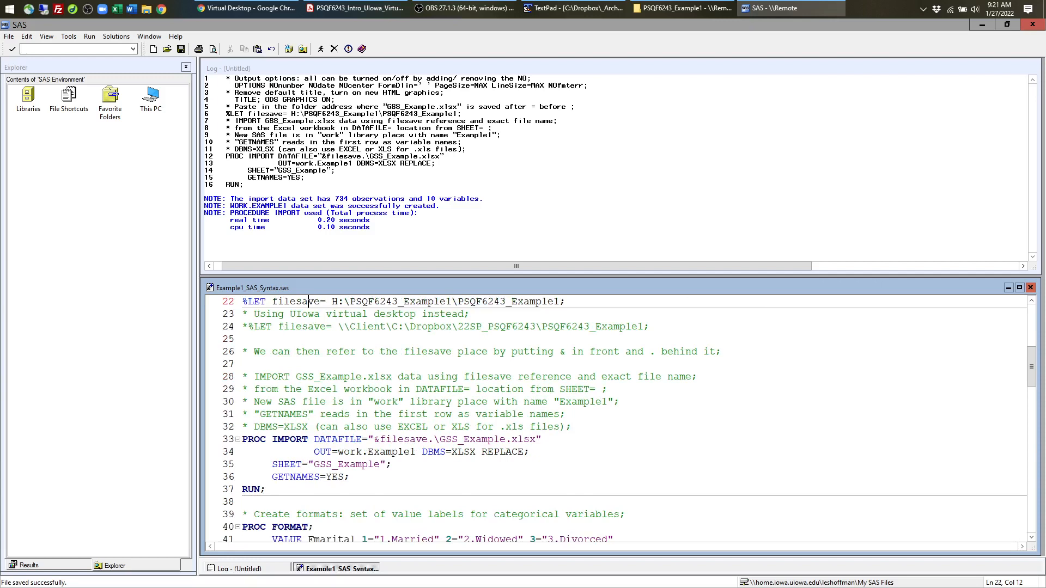
# - Open Libraries in the SAS environment contents to list the active libraries
pyautogui.click(62, 69)
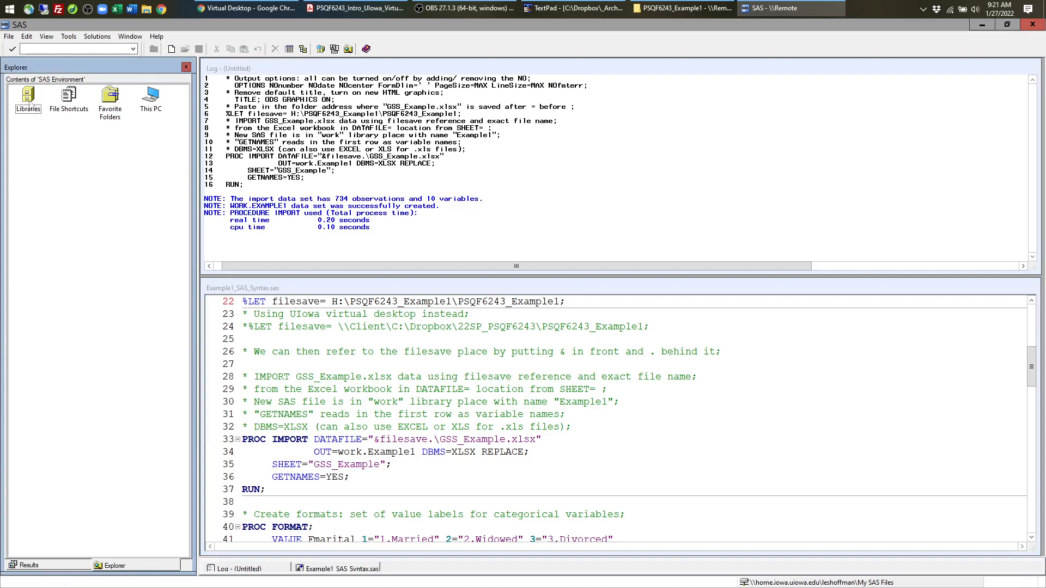
pyautogui.click(29, 101)
pyautogui.doubleClick(29, 100)
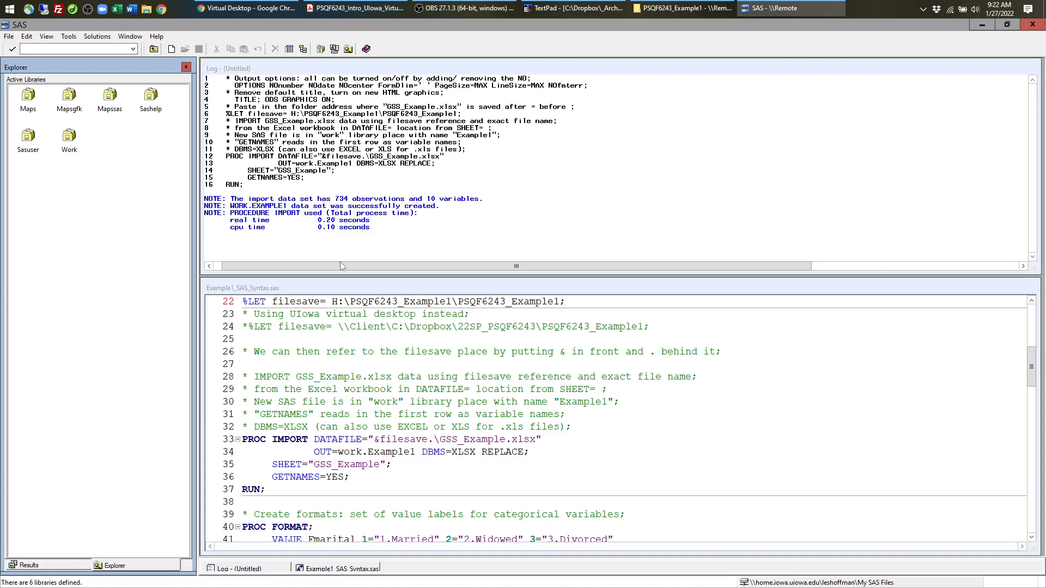
# - Look up GSS_Example.xlsx in the PSQF6243_Example1 folder on H:, and minimize the folder window to return to SAS
pyautogui.click(308, 301)
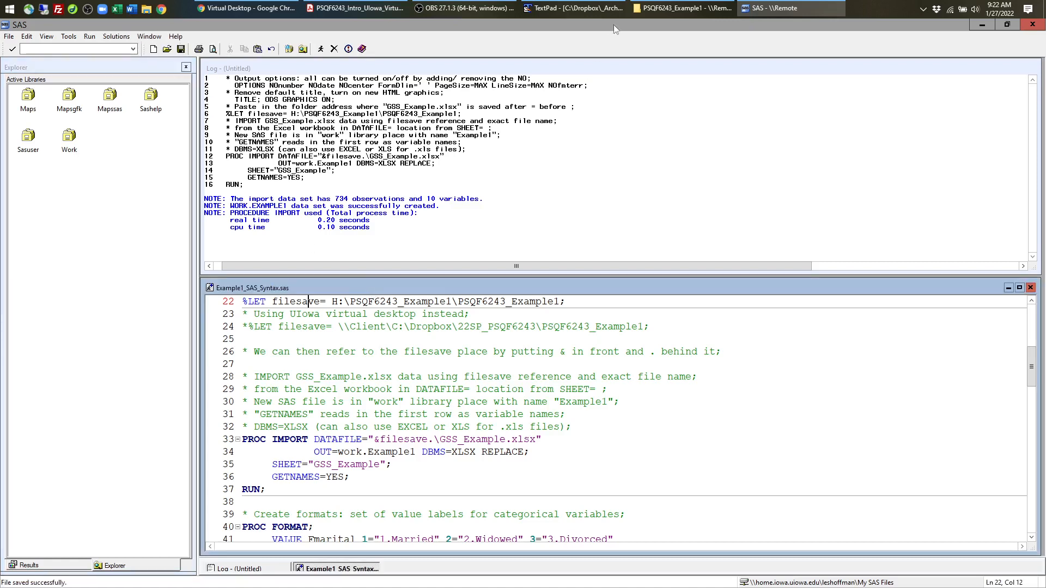
pyautogui.click(686, 7)
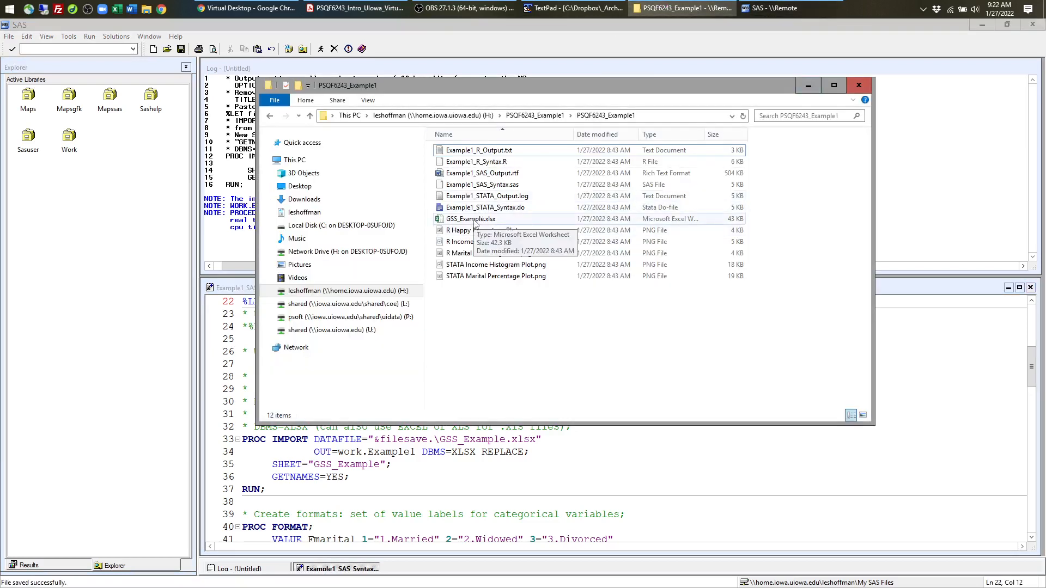
pyautogui.click(808, 86)
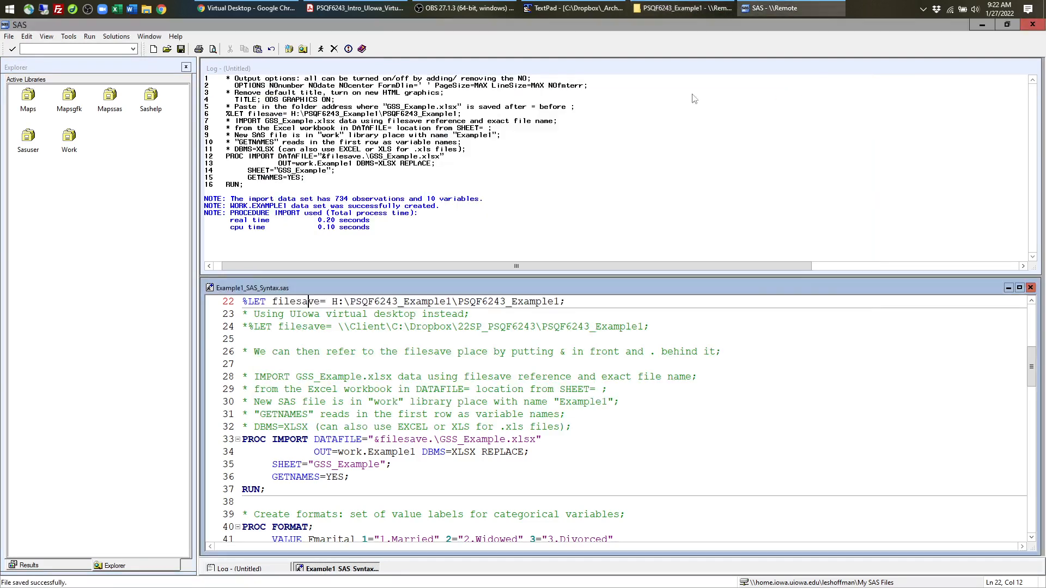
# - Open the Work library and view the imported Example1 data set as a table
pyautogui.click(70, 143)
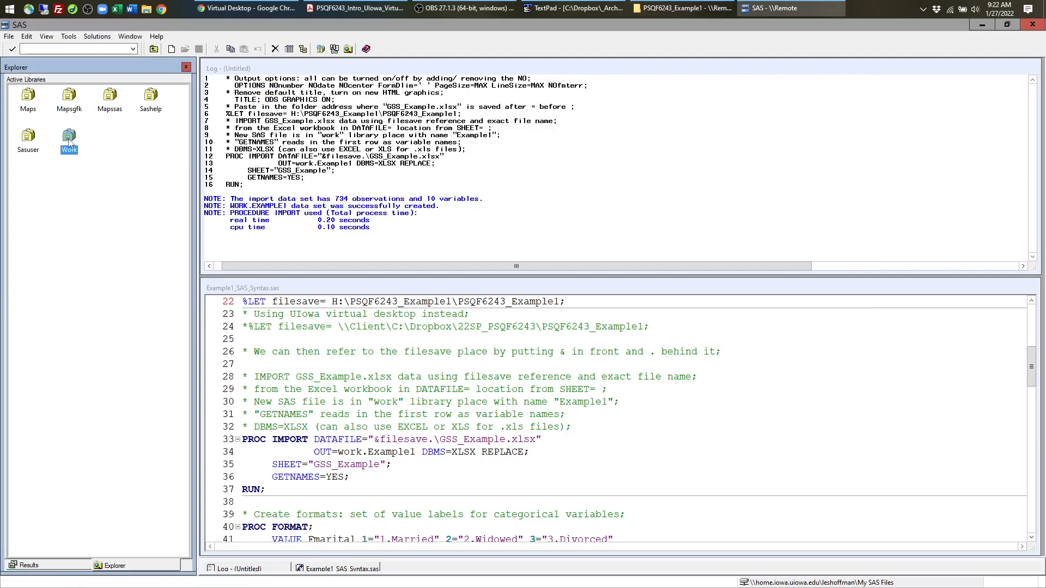
pyautogui.doubleClick(70, 142)
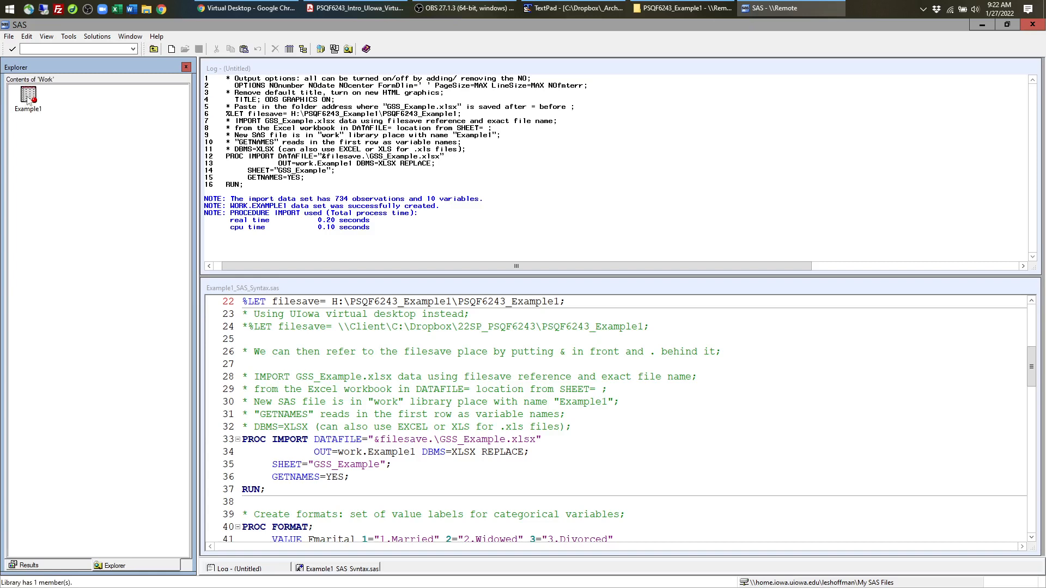
pyautogui.doubleClick(28, 98)
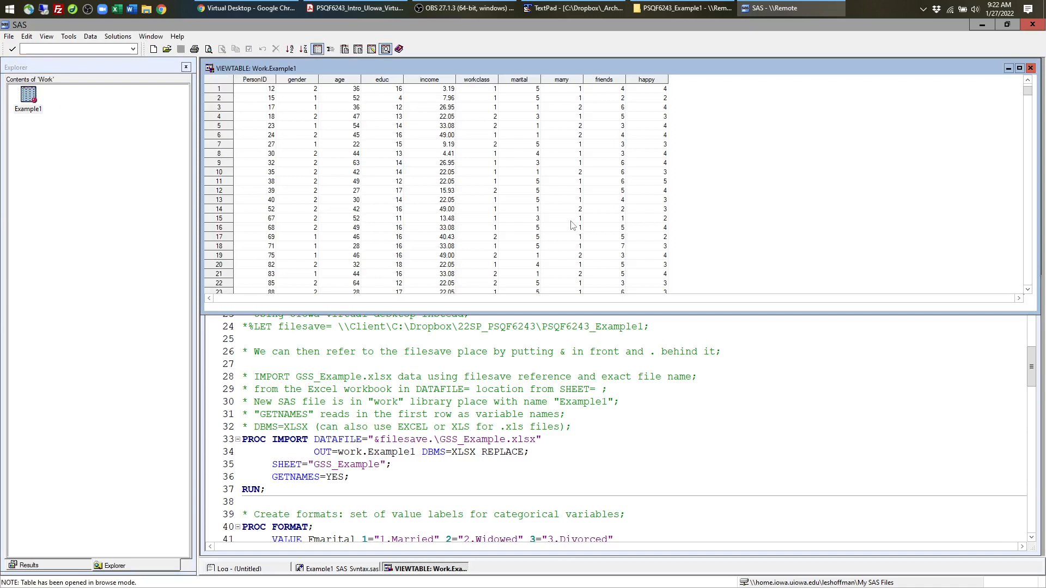
# - Enlarge the Work.Example1 table window to show about 42 rows, and shift it slightly so the log title shows above
pyautogui.moveTo(531, 312); pyautogui.dragTo(545, 491)
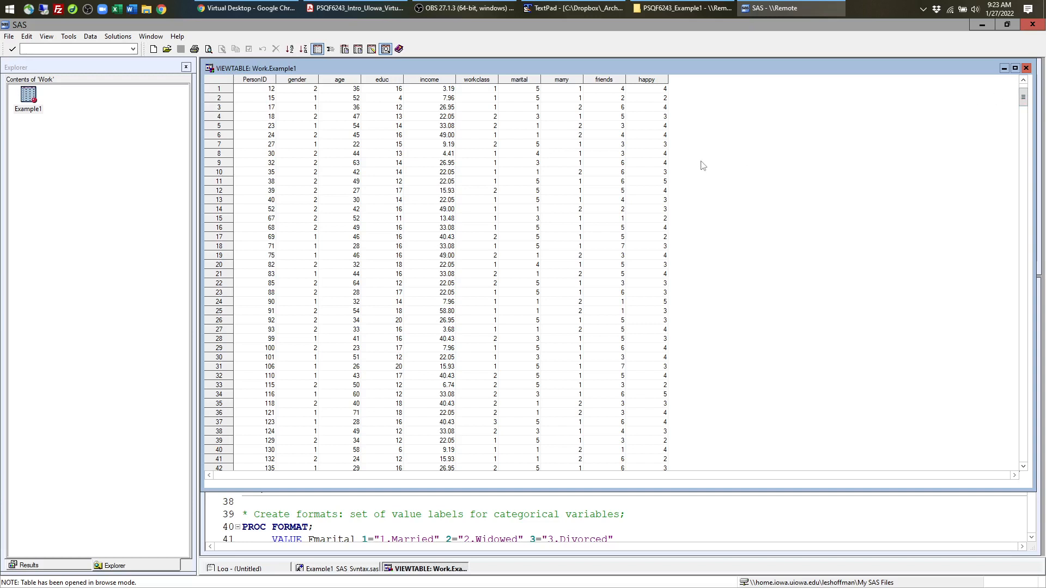
pyautogui.moveTo(677, 70)
pyautogui.mouseDown()
pyautogui.moveTo(679, 105)
pyautogui.moveTo(678, 87)
pyautogui.mouseUp()
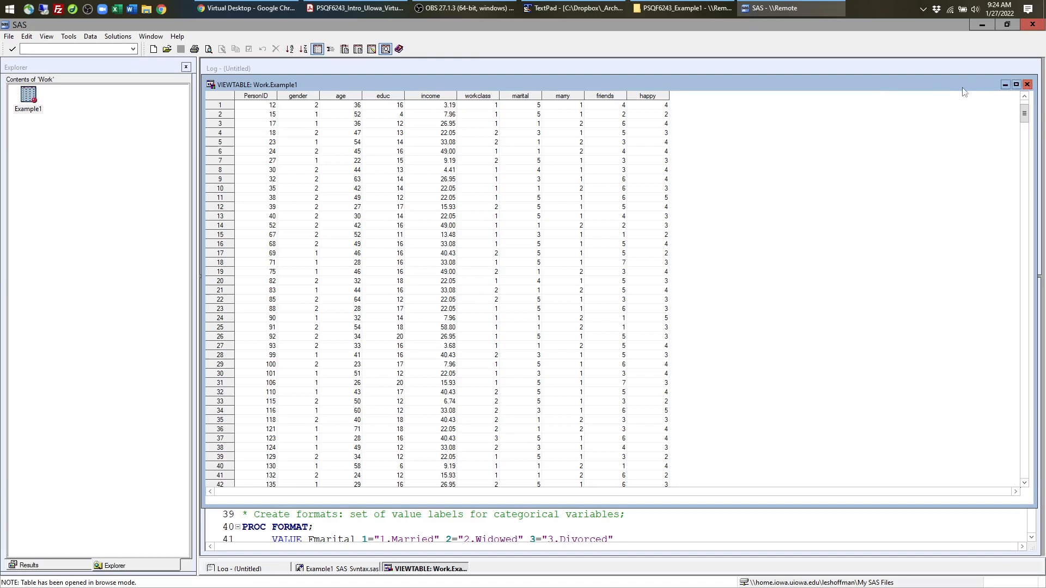
pyautogui.moveTo(958, 85)
pyautogui.mouseDown()
pyautogui.moveTo(885, 106)
pyautogui.moveTo(927, 87)
pyautogui.moveTo(951, 91)
pyautogui.mouseUp()
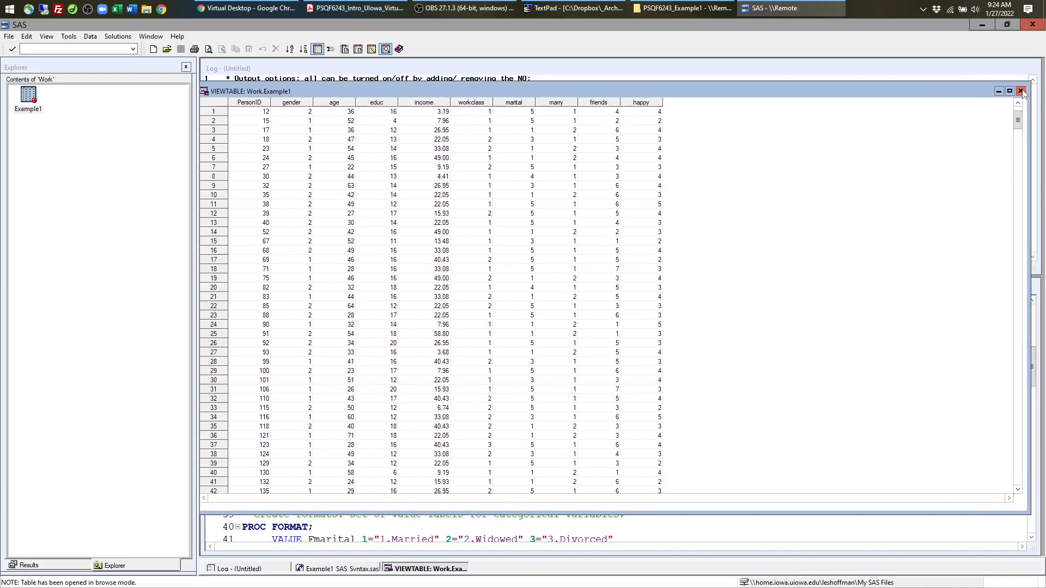
# - Close the Work.Example1 table window and return to the Example1_SAS_Syntax.sas program
pyautogui.click(423, 570)
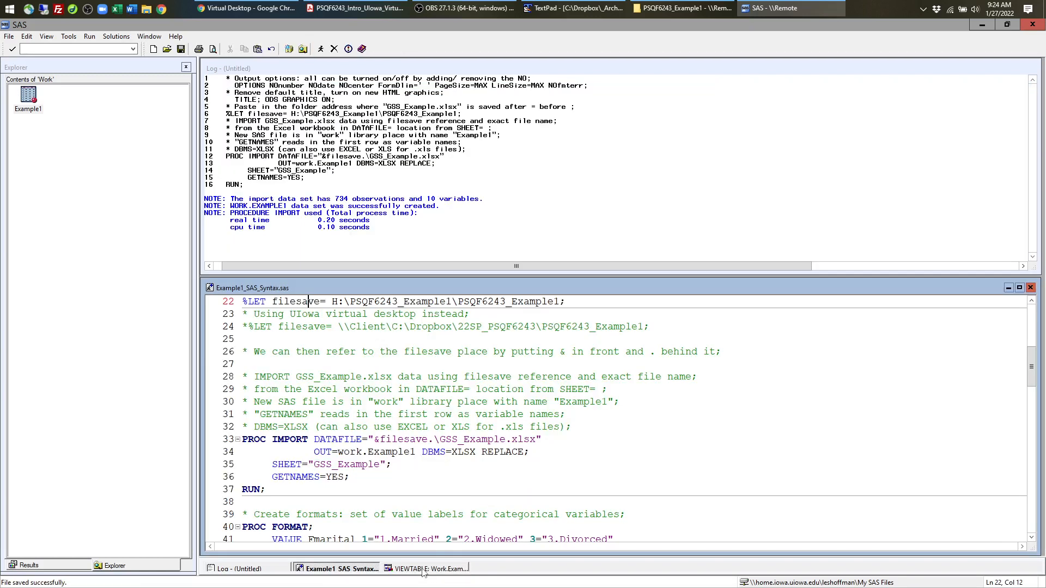
pyautogui.click(423, 569)
pyautogui.rightClick(423, 570)
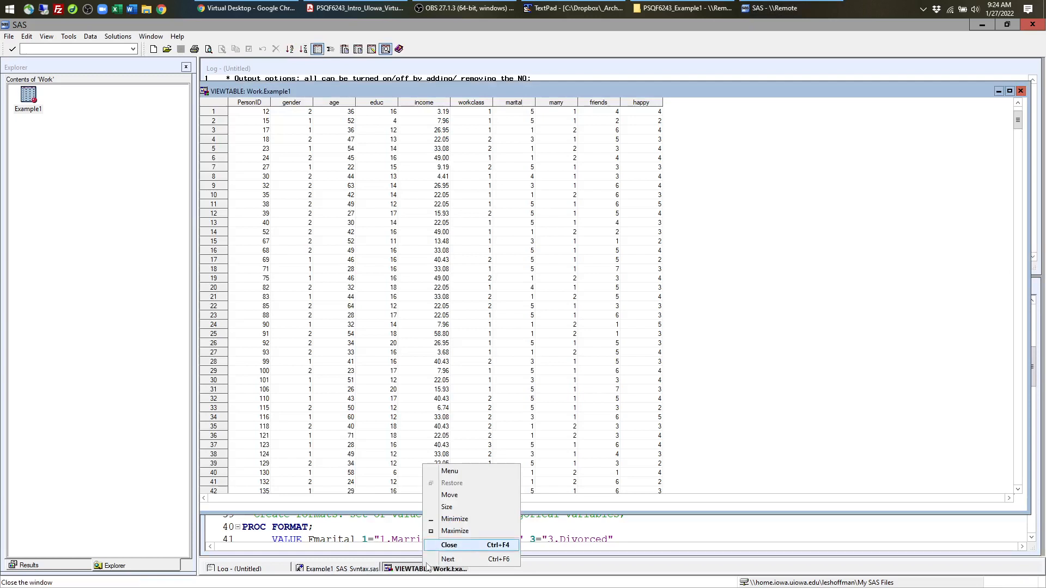
pyautogui.click(450, 546)
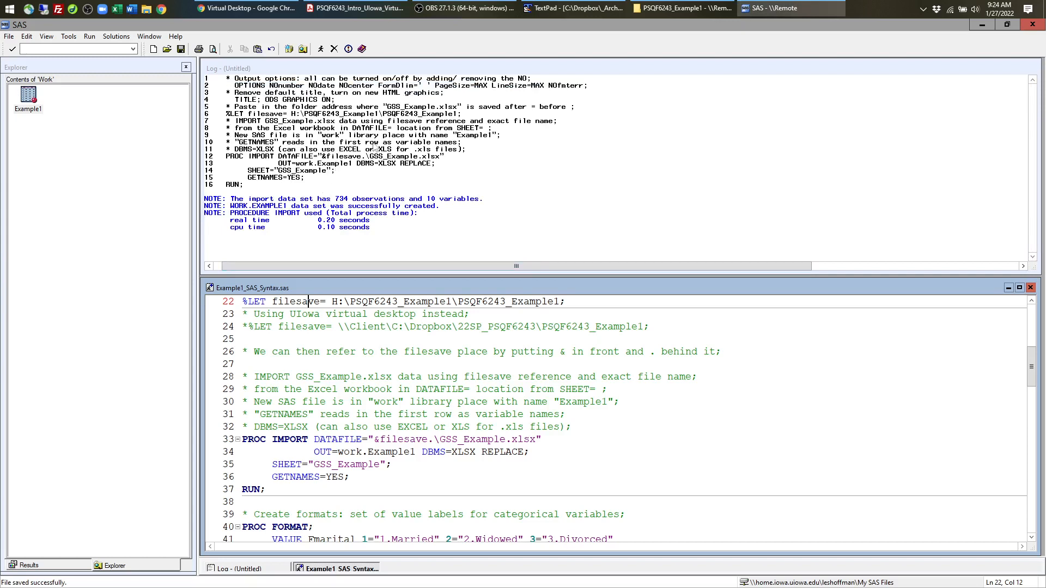
pyautogui.click(376, 146)
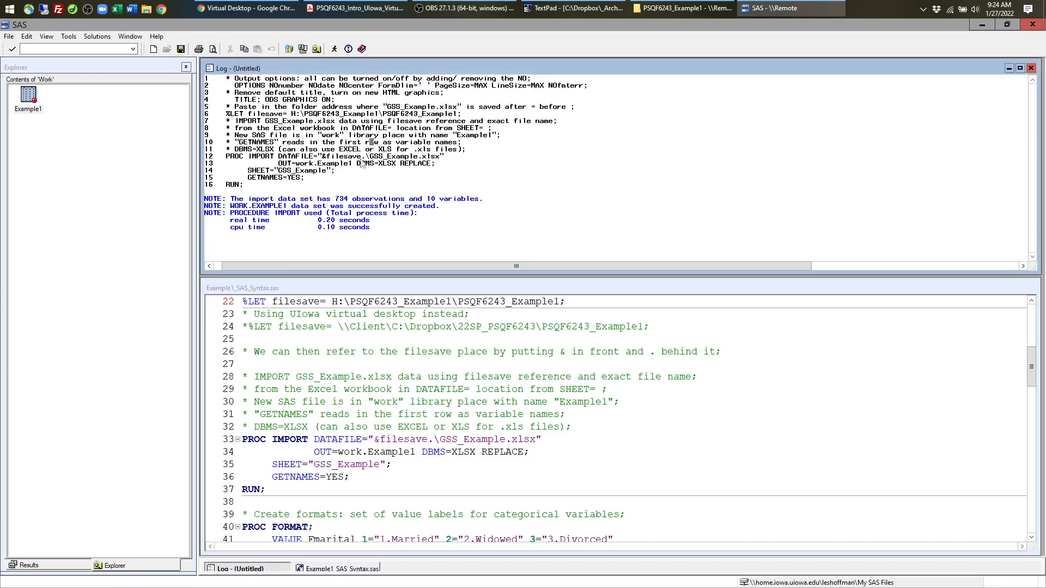
pyautogui.click(390, 291)
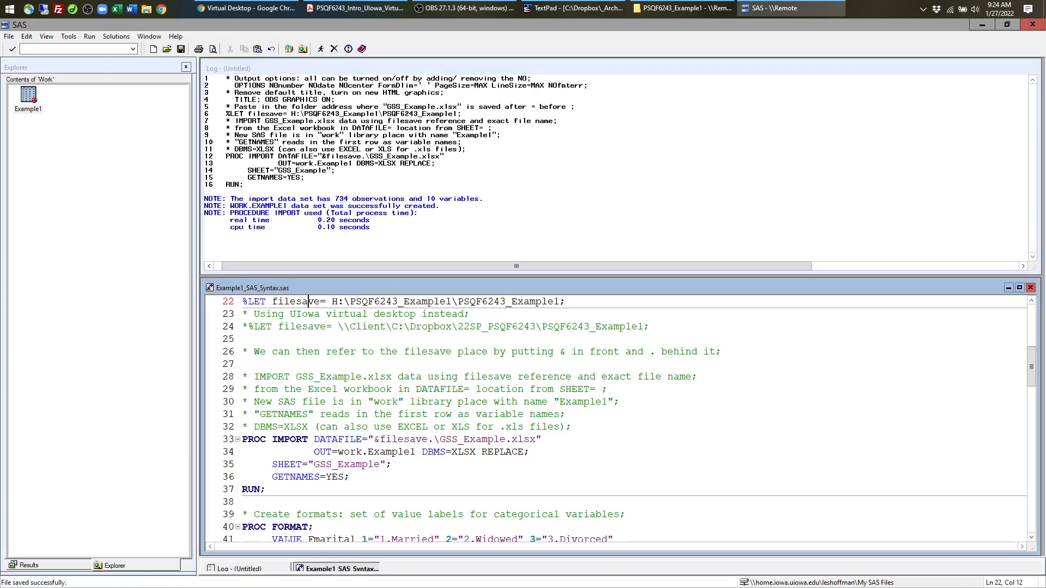
# - Highlight the folder path assigned to filesave on line 22, and look over the syntax from PROC IMPORT to the LABEL statements
pyautogui.scroll(-3, 621, 420)
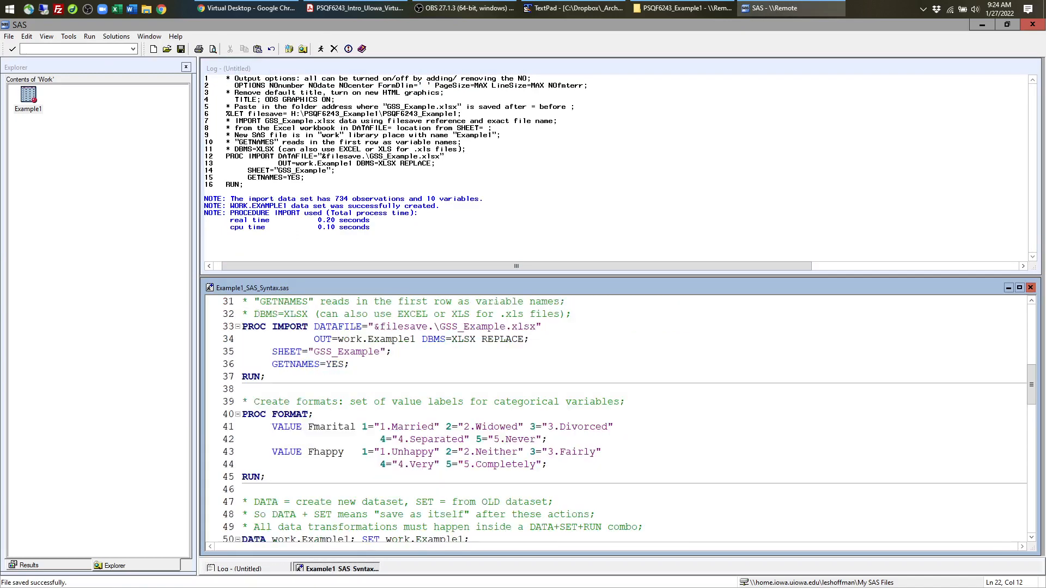
pyautogui.scroll(-1, 621, 420)
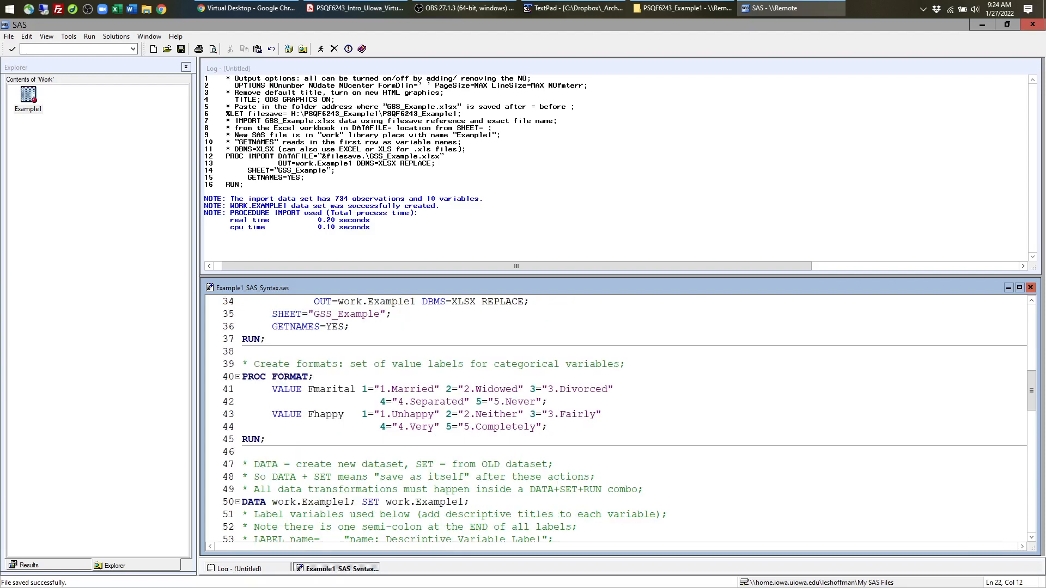
pyautogui.scroll(6, 622, 420)
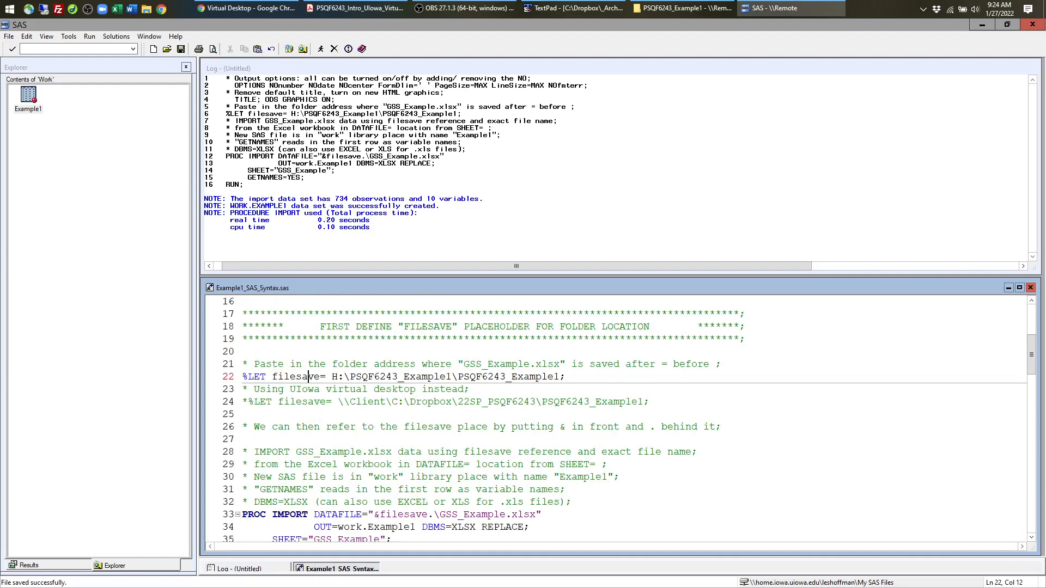
pyautogui.moveTo(332, 376); pyautogui.dragTo(560, 376)
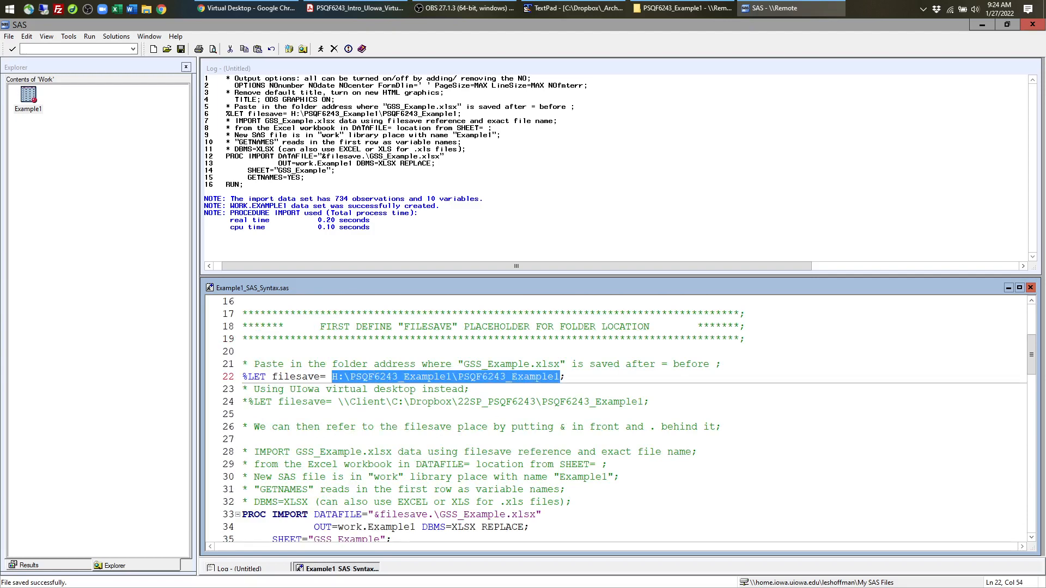
pyautogui.scroll(-6, 621, 420)
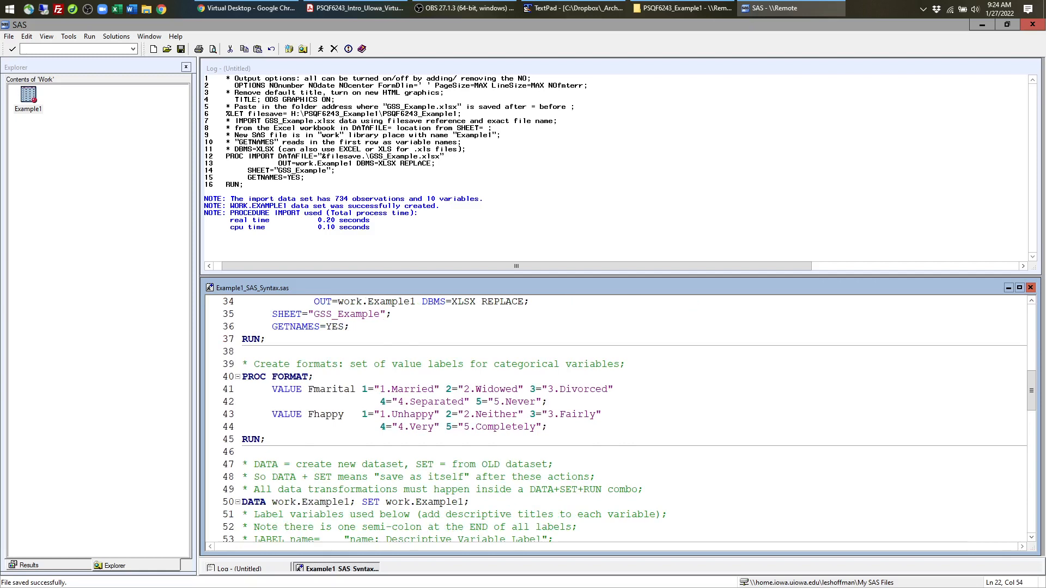
pyautogui.scroll(-1, 622, 420)
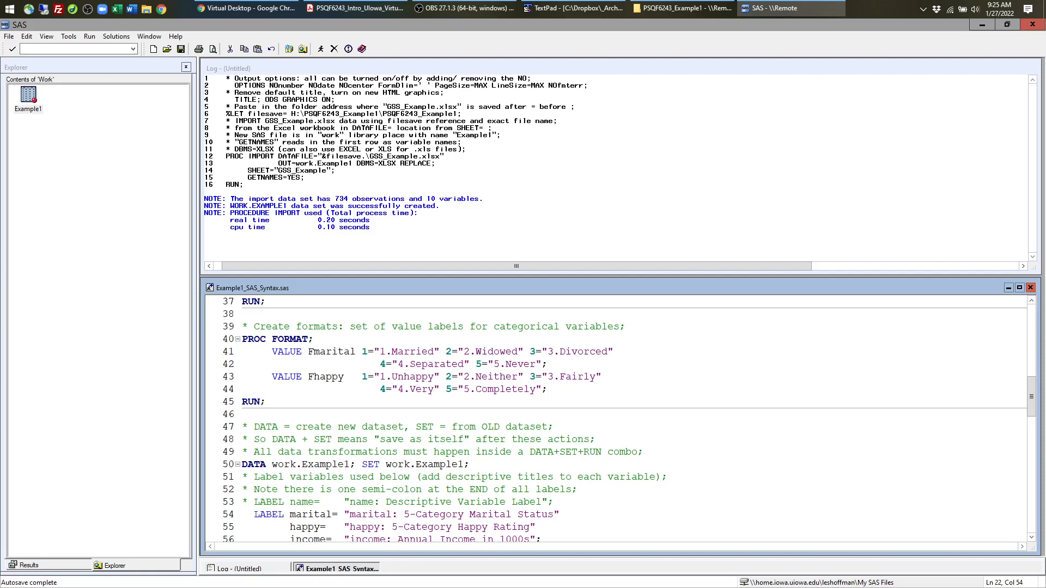
pyautogui.scroll(2, 621, 420)
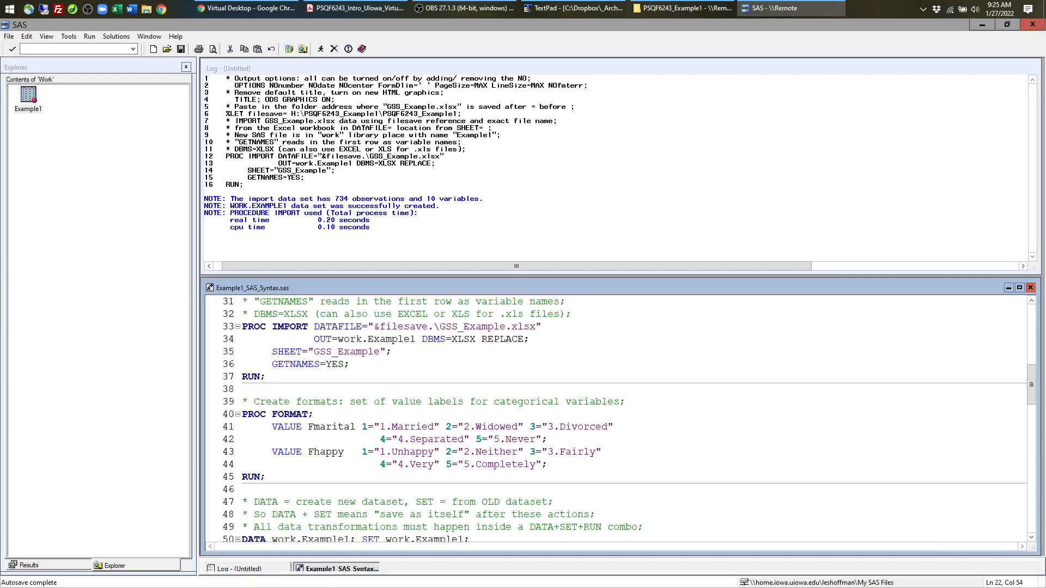
# - Examine how the PROC IMPORT and PROC FORMAT blocks are built, highlighting the PROC IMPORT keywords, both RUN; lines and the VALUE statements
pyautogui.moveTo(248, 327); pyautogui.dragTo(321, 327)
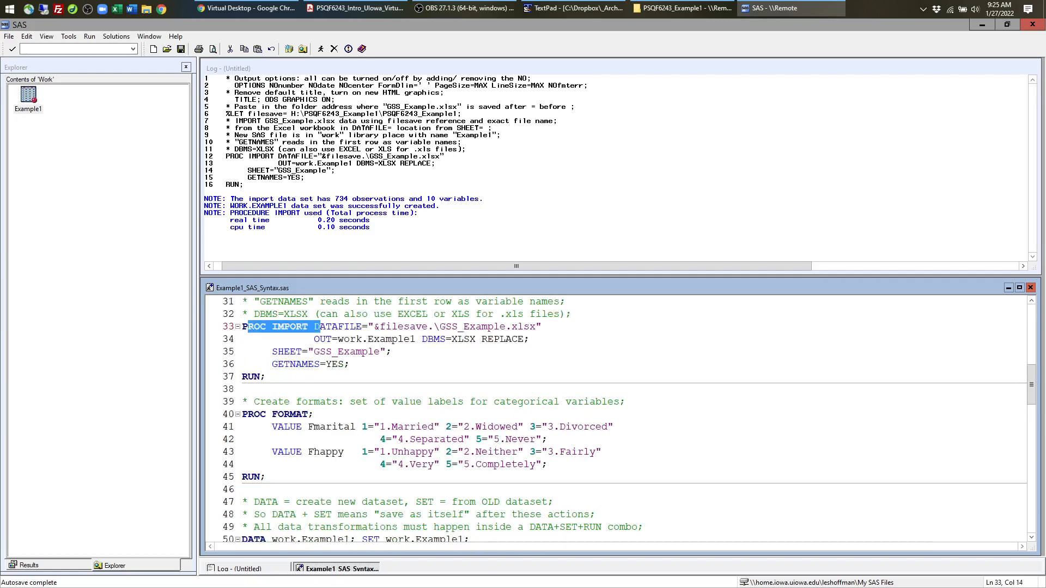
pyautogui.moveTo(267, 376); pyautogui.dragTo(242, 376)
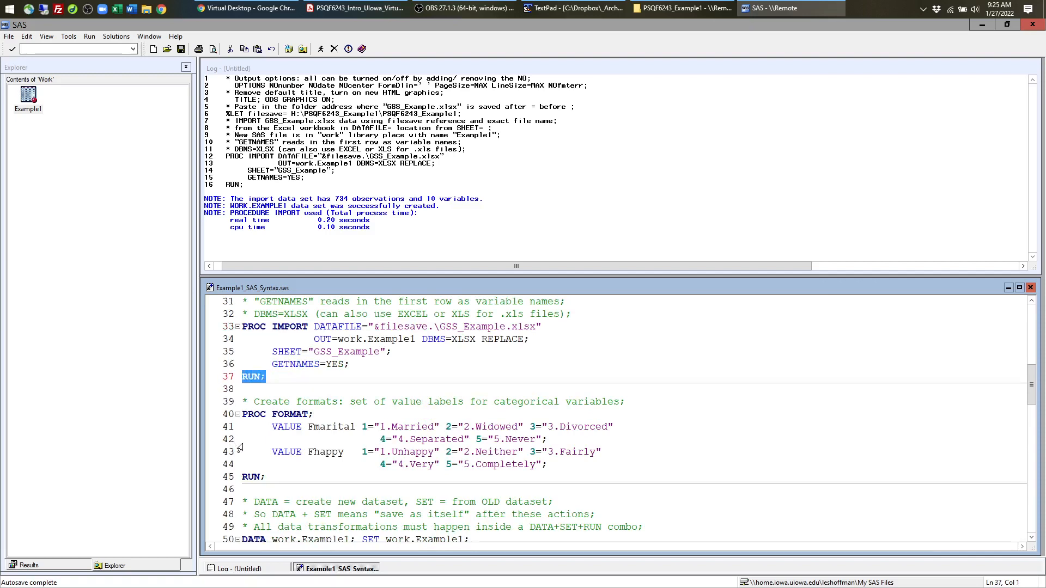
pyautogui.moveTo(315, 415); pyautogui.dragTo(440, 465)
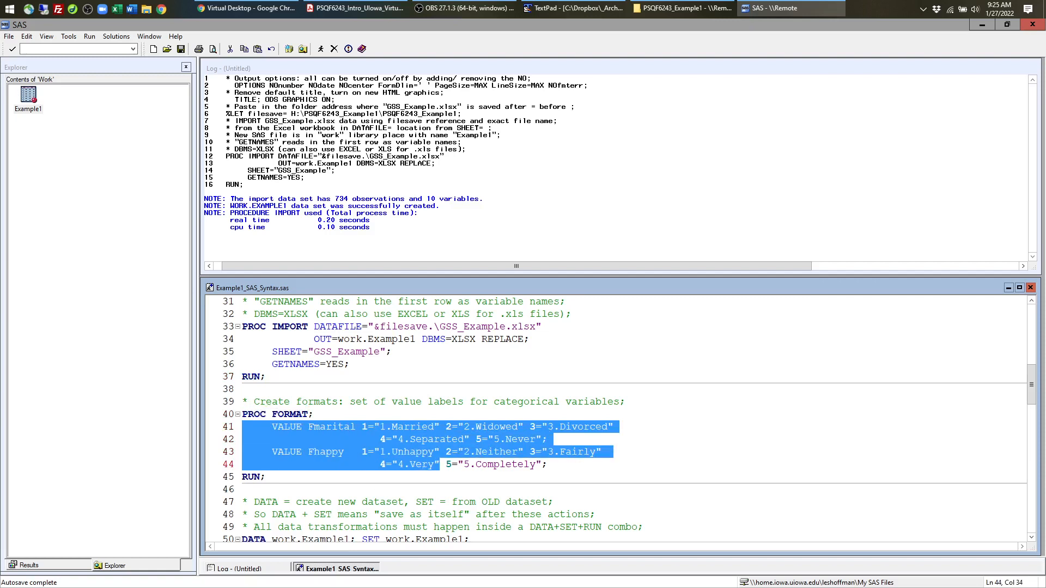
pyautogui.moveTo(266, 477); pyautogui.dragTo(242, 477)
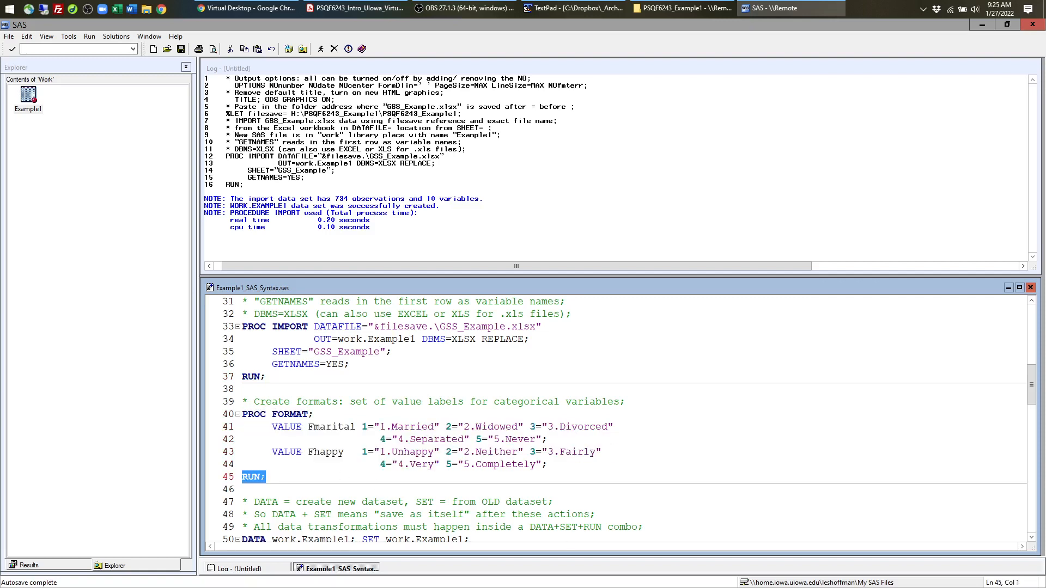
pyautogui.moveTo(548, 464); pyautogui.dragTo(242, 427)
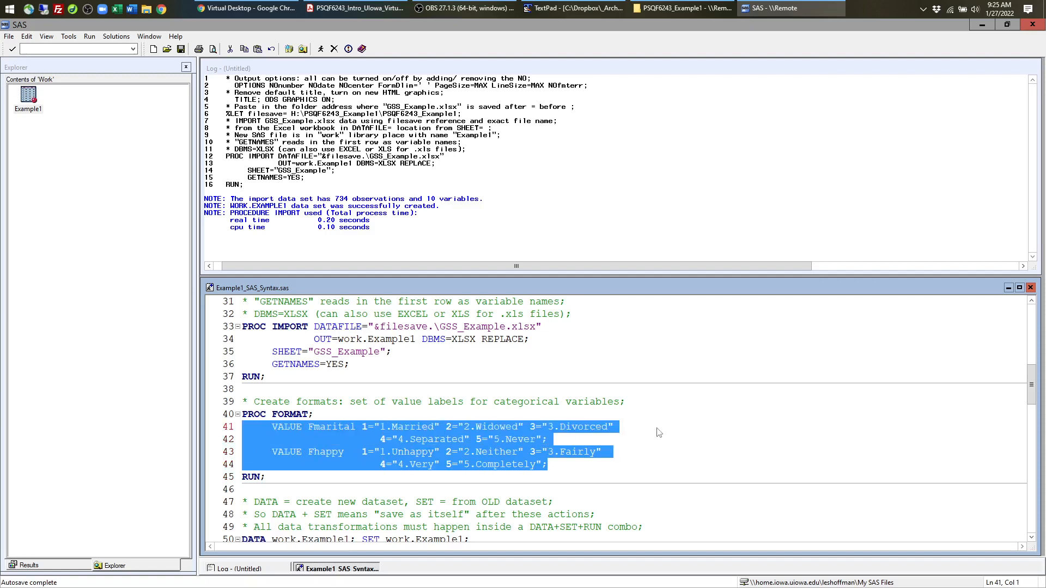
pyautogui.click(614, 426)
pyautogui.scroll(-1, 614, 427)
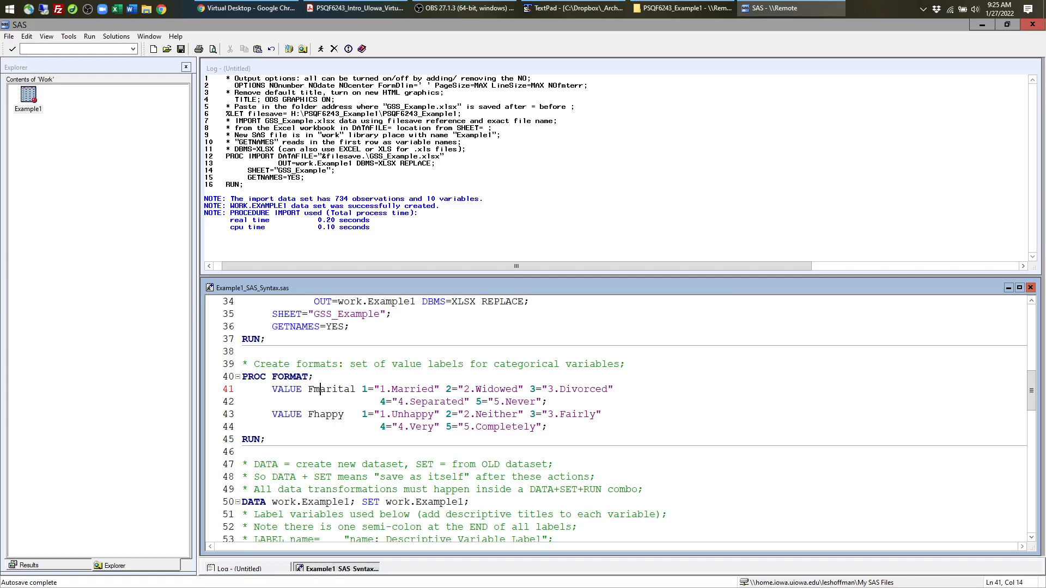
# - Examine the format names Fmarital and Fhappy, their F prefixes, and the numbered value labels assigned to Fhappy
pyautogui.doubleClick(327, 390)
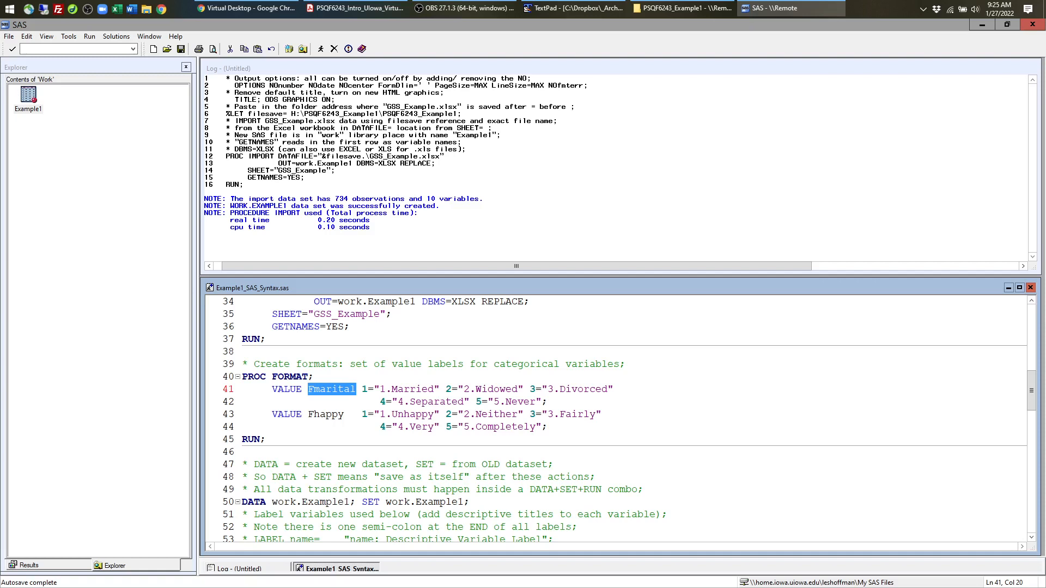
pyautogui.doubleClick(326, 414)
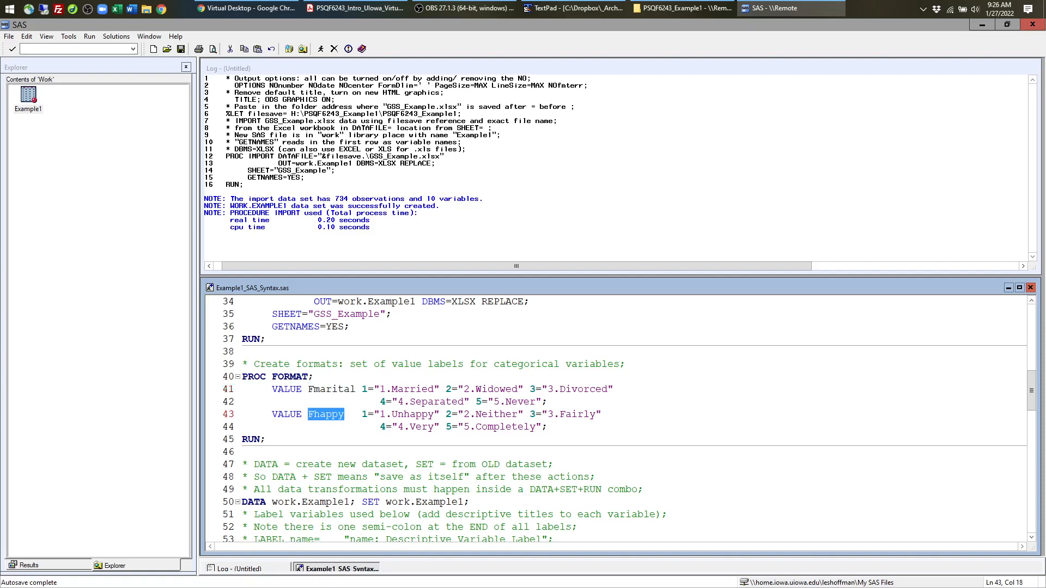
pyautogui.click(314, 427)
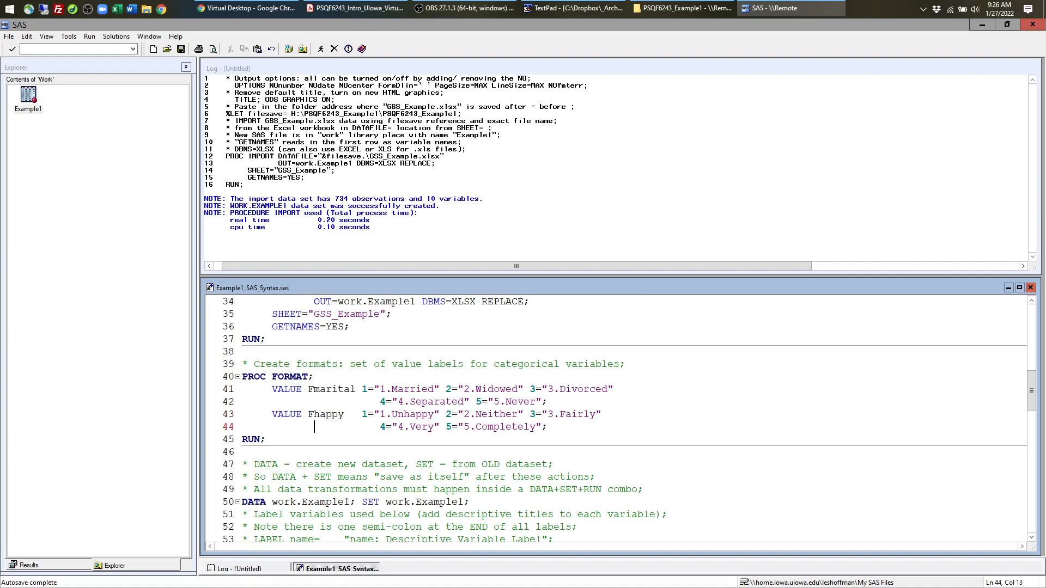
pyautogui.moveTo(308, 389); pyautogui.dragTo(315, 389)
pyautogui.click(330, 389)
pyautogui.moveTo(314, 414)
pyautogui.mouseDown()
pyautogui.moveTo(345, 415)
pyautogui.moveTo(315, 414)
pyautogui.mouseUp()
pyautogui.moveTo(356, 414); pyautogui.dragTo(541, 426)
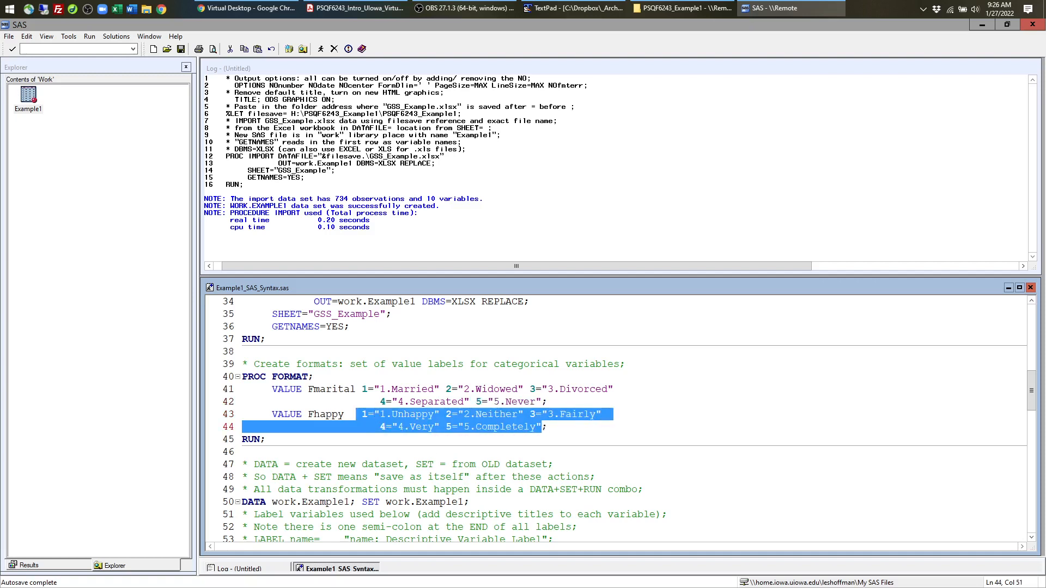
pyautogui.click(393, 389)
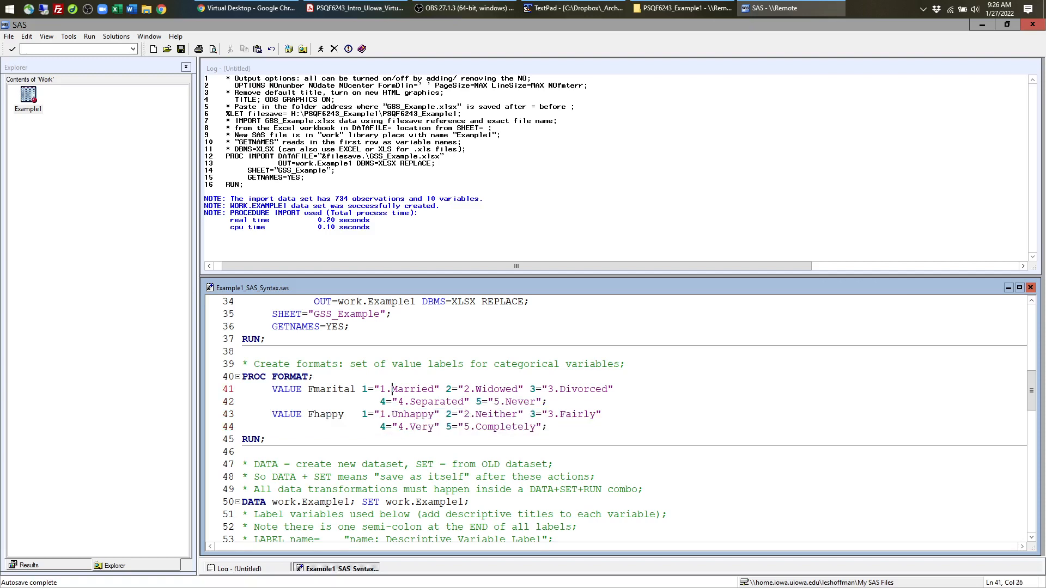
pyautogui.moveTo(362, 414); pyautogui.dragTo(398, 415)
pyautogui.click(363, 427)
# - Delete the "1." prefix from the Unhappy label in the Fhappy format, and retype it
pyautogui.click(393, 414)
pyautogui.press('BackSpace')
pyautogui.press('BackSpace')
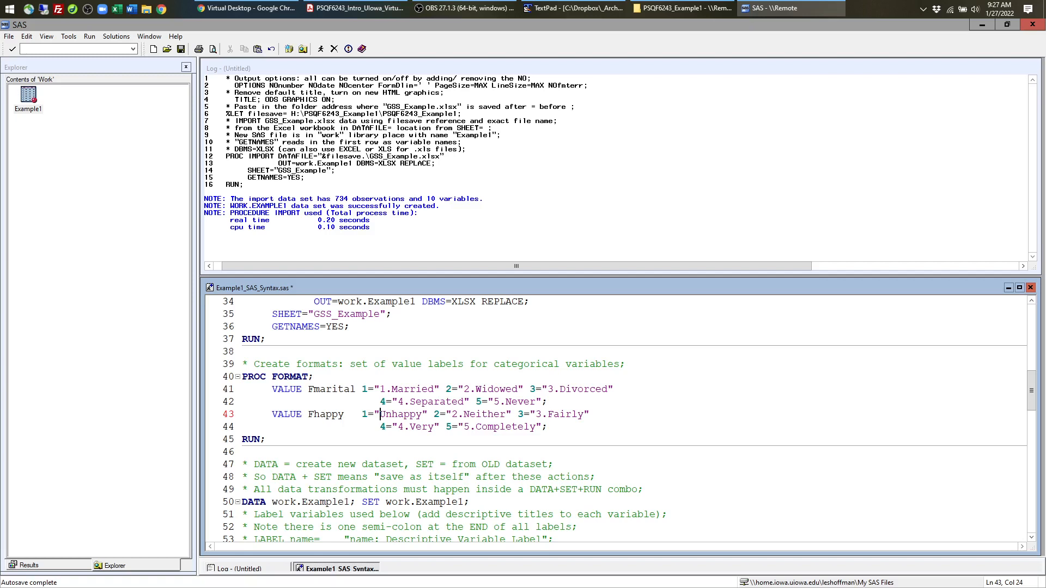
pyautogui.write('1')
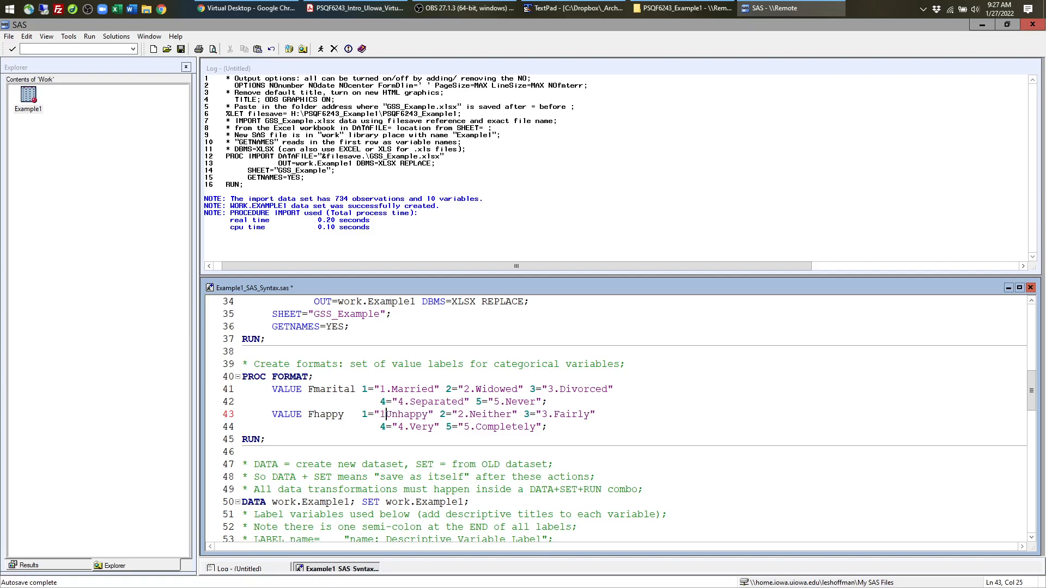
pyautogui.write('.')
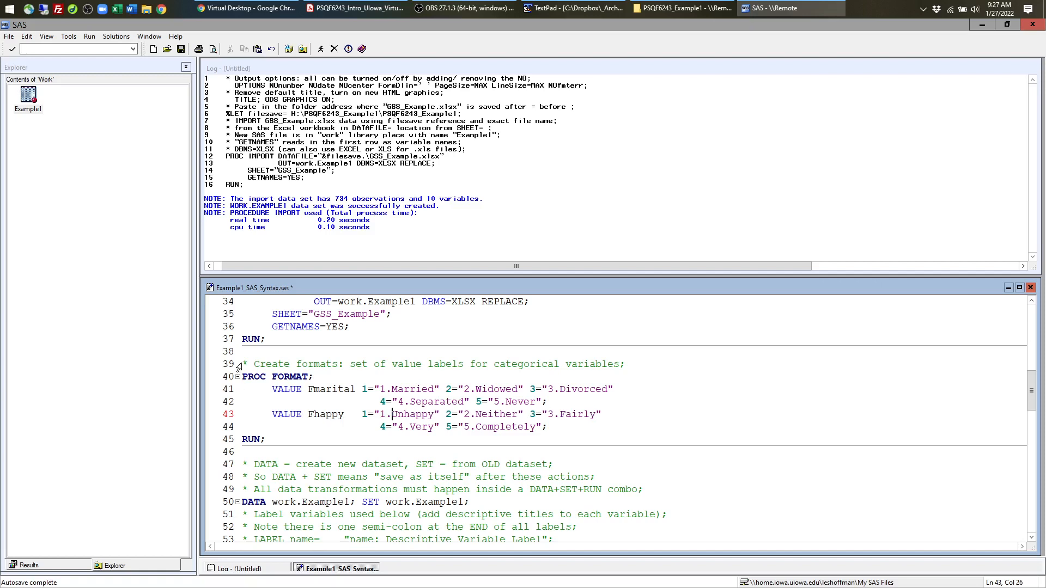
# - Run the PROC FORMAT block on lines 39 to 45 to create the Fmarital and Fhappy formats
pyautogui.moveTo(242, 364); pyautogui.dragTo(265, 439)
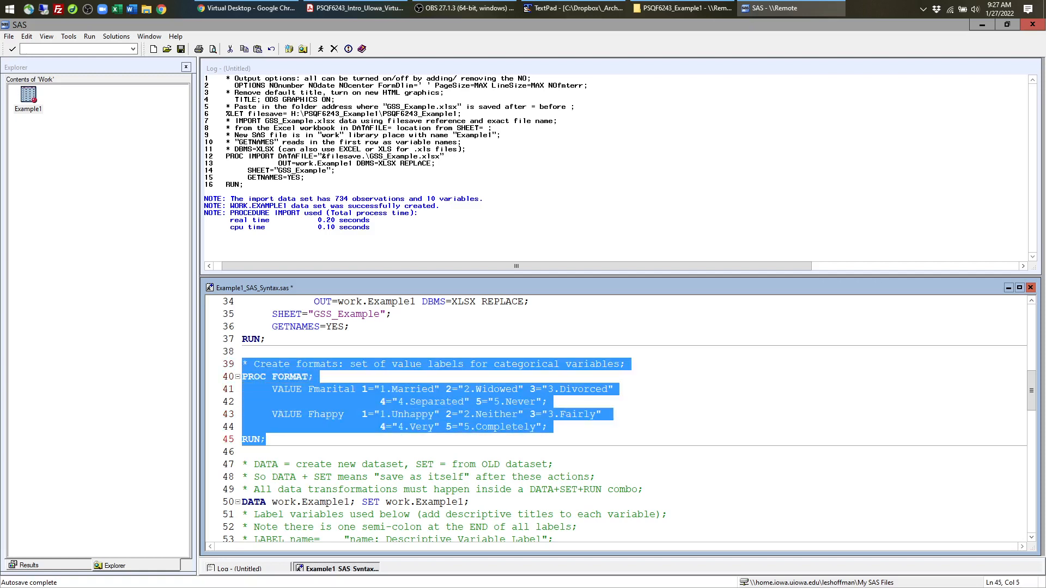
pyautogui.click(320, 50)
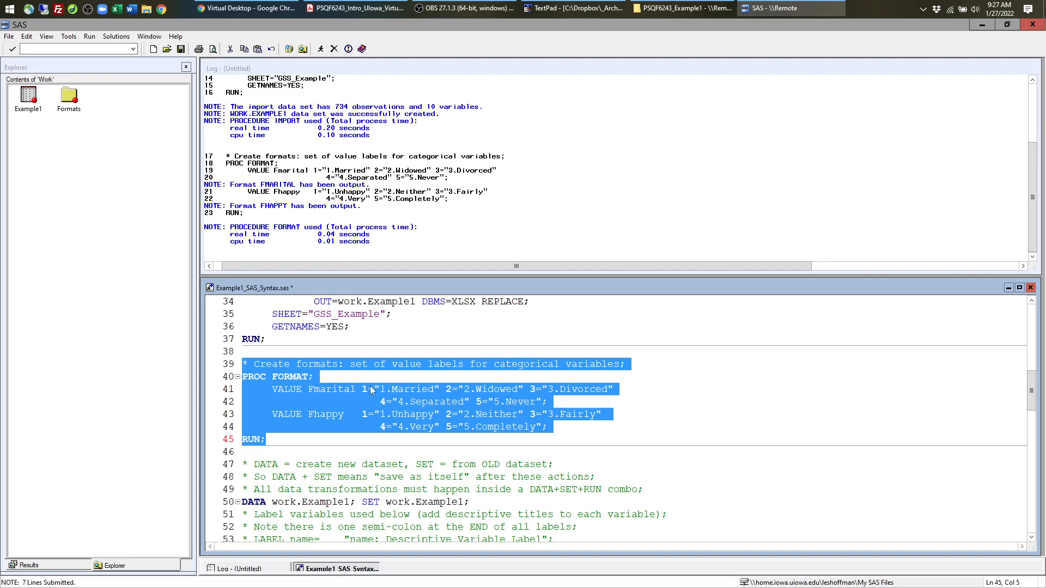
# - Examine the DATA step comments and the DATA work.Example1; SET work.Example1; line, highlighting its library and data set names
pyautogui.scroll(-2, 370, 391)
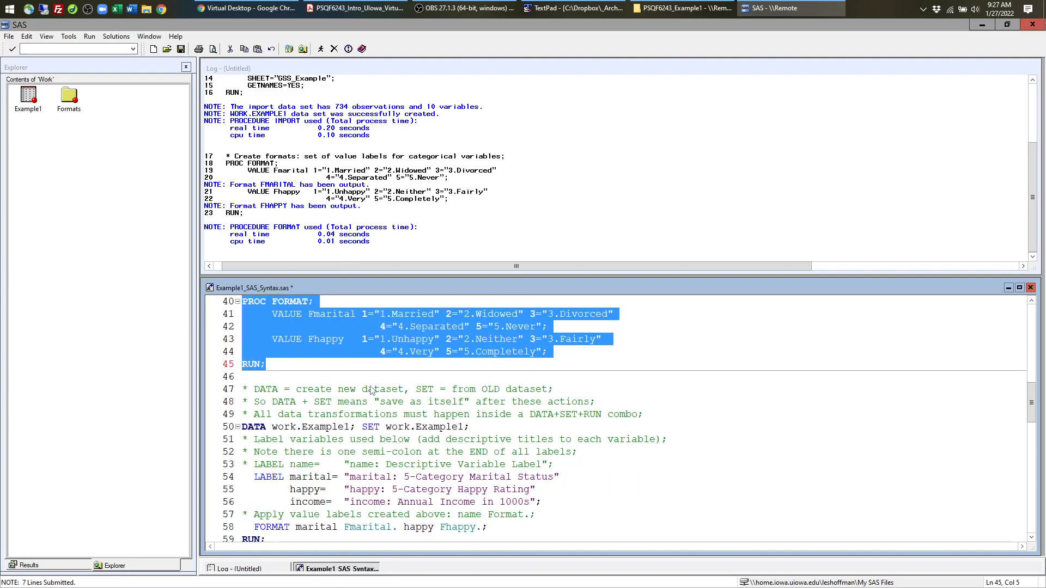
pyautogui.scroll(-1, 371, 391)
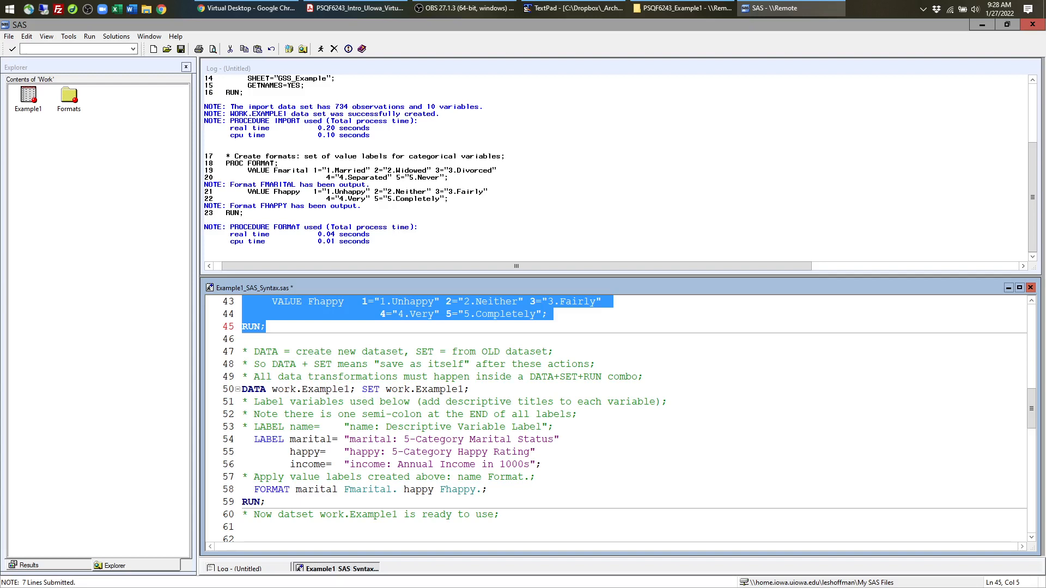
pyautogui.moveTo(242, 352); pyautogui.dragTo(646, 377)
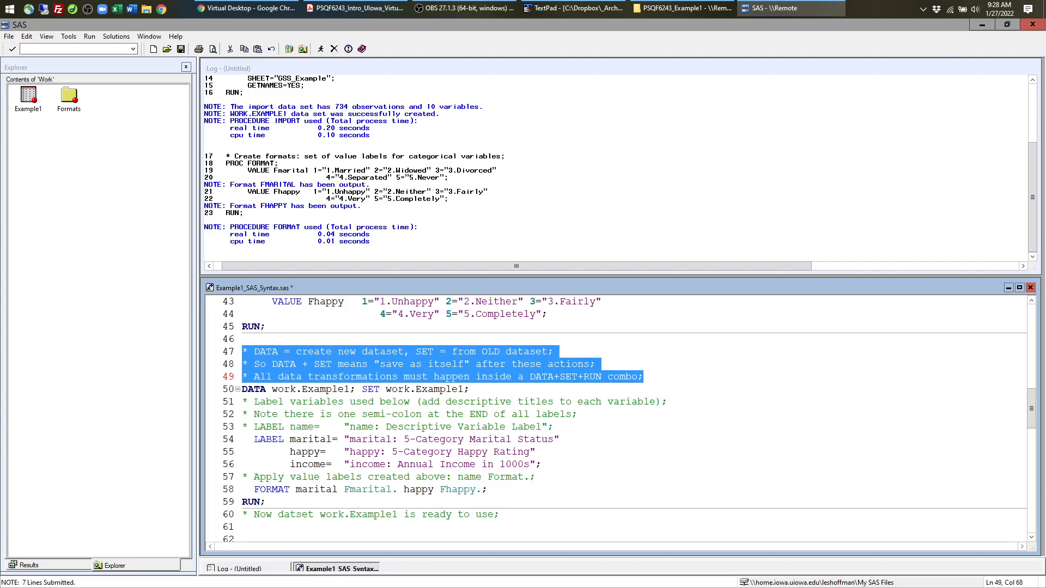
pyautogui.moveTo(243, 390); pyautogui.dragTo(470, 389)
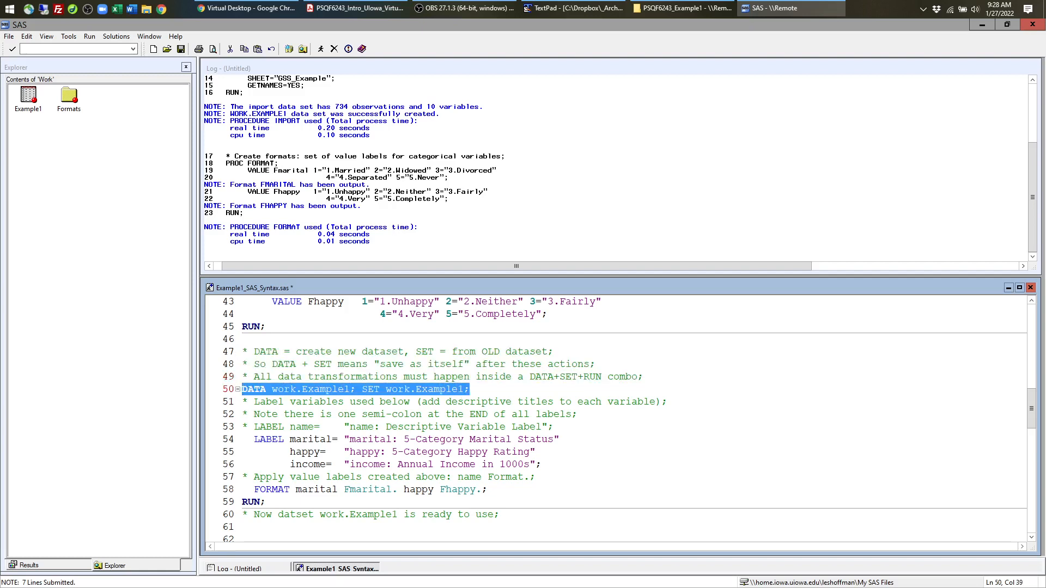
pyautogui.click(248, 402)
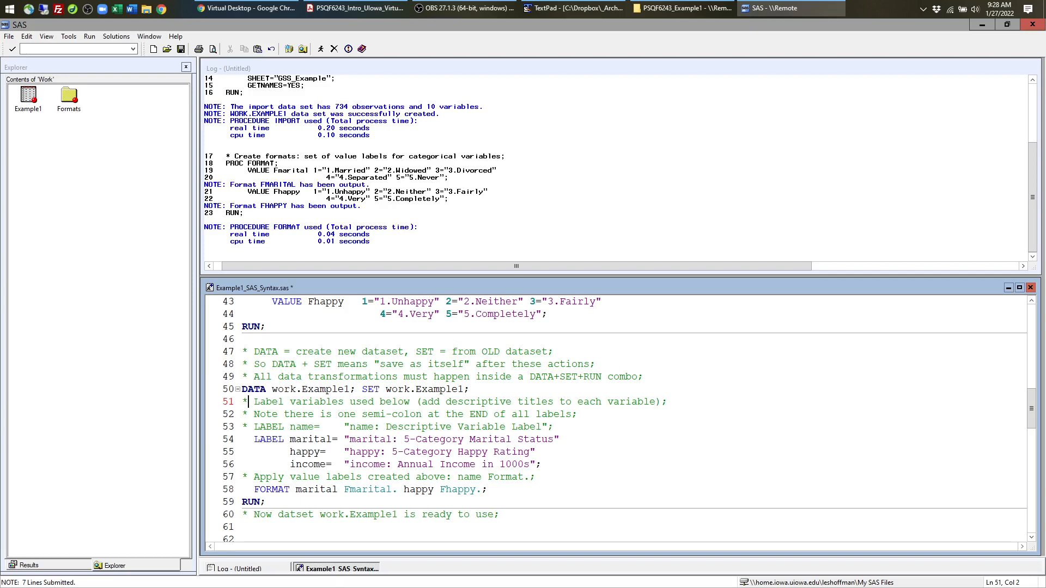
pyautogui.click(243, 389)
pyautogui.doubleClick(281, 390)
pyautogui.click(82, 75)
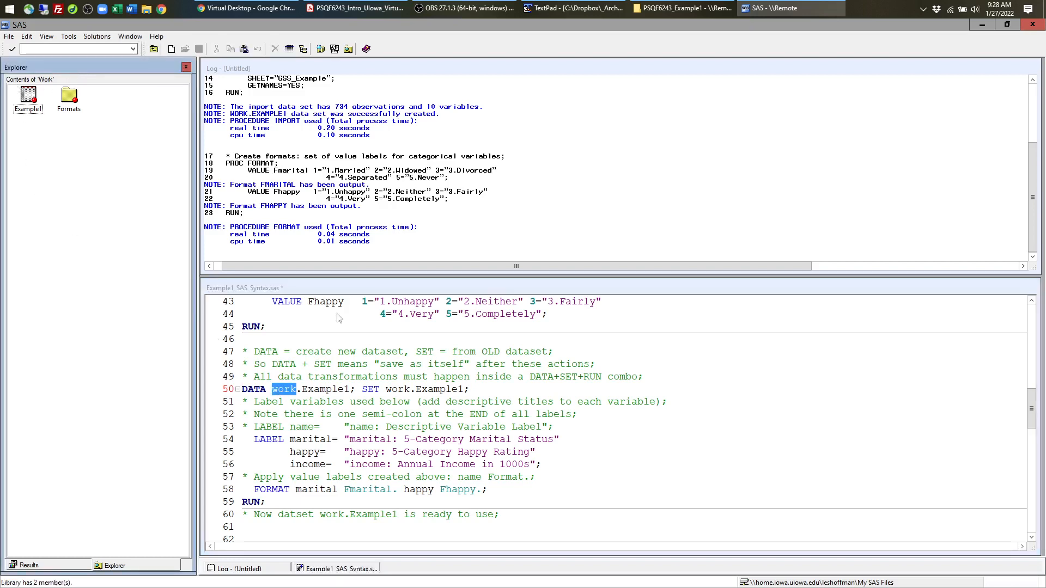
pyautogui.doubleClick(326, 389)
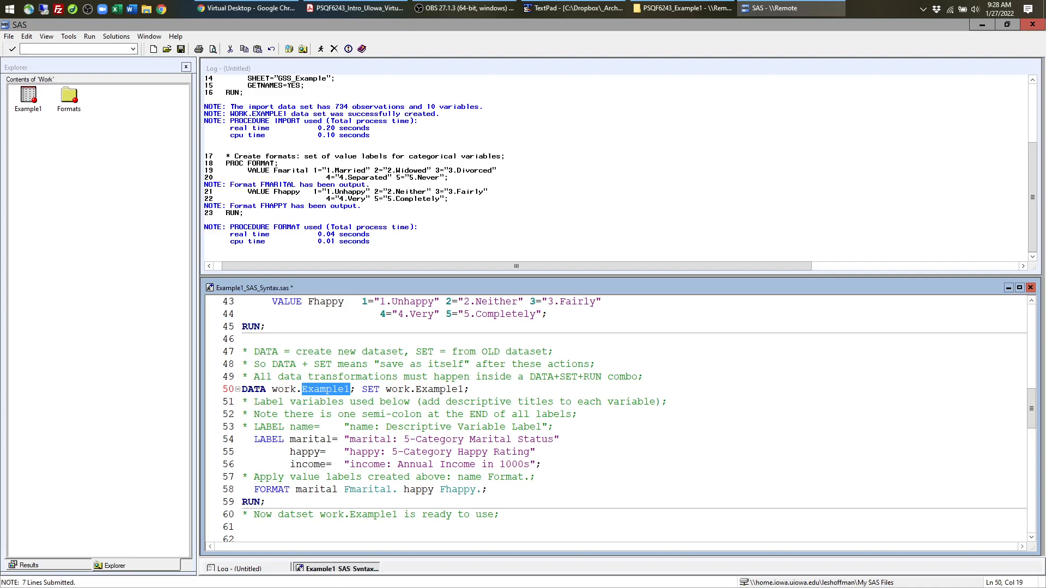
# - Examine the SET work.Example1 source on line 50, its pairing with the DATA statement, and the statements on lines 51 to 58
pyautogui.doubleClick(374, 389)
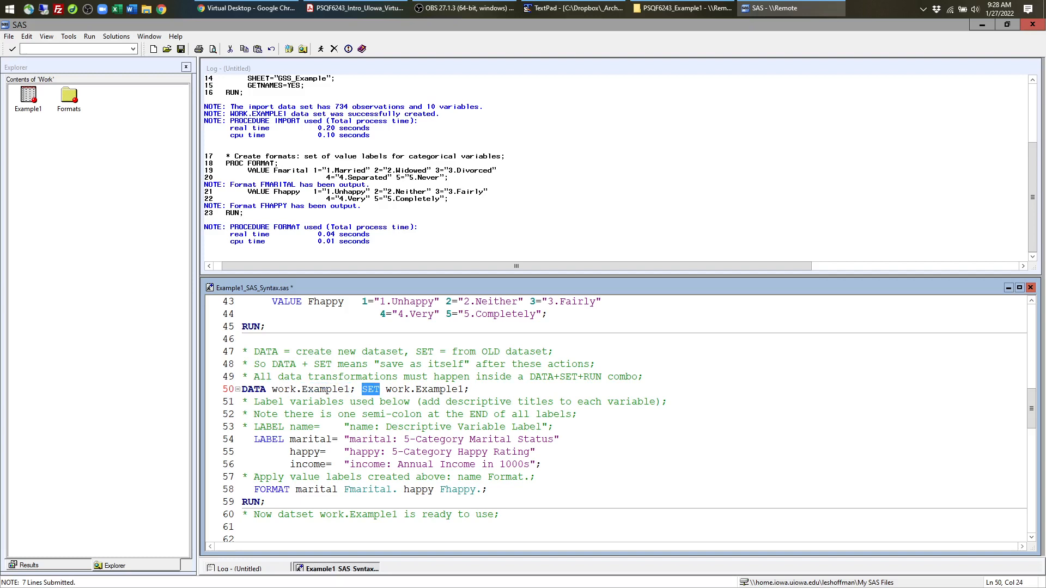
pyautogui.click(369, 402)
pyautogui.doubleClick(398, 389)
pyautogui.doubleClick(439, 389)
pyautogui.moveTo(469, 389); pyautogui.dragTo(242, 389)
pyautogui.click(471, 389)
pyautogui.moveTo(240, 403); pyautogui.dragTo(540, 491)
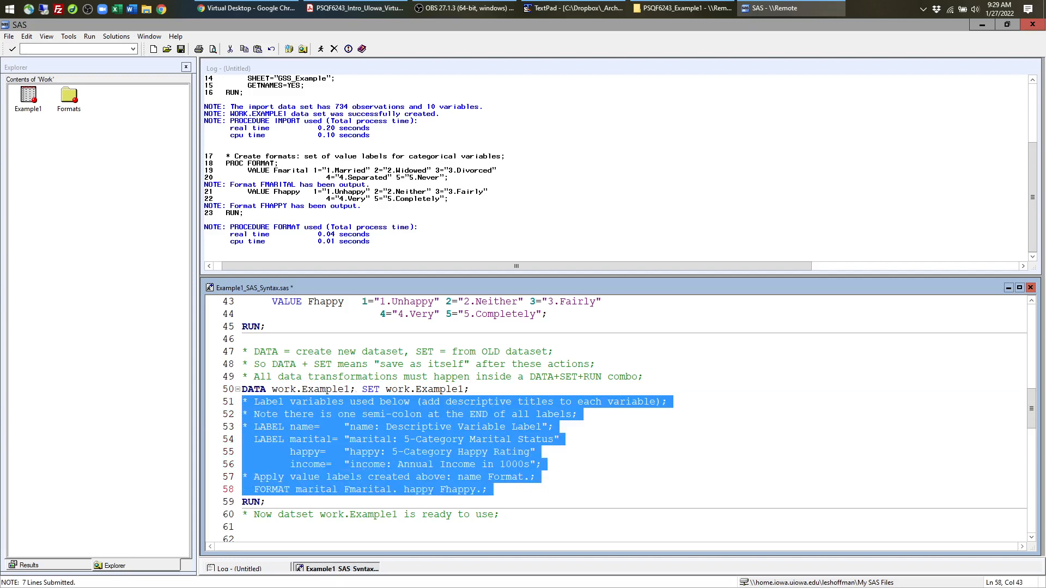
pyautogui.click(355, 389)
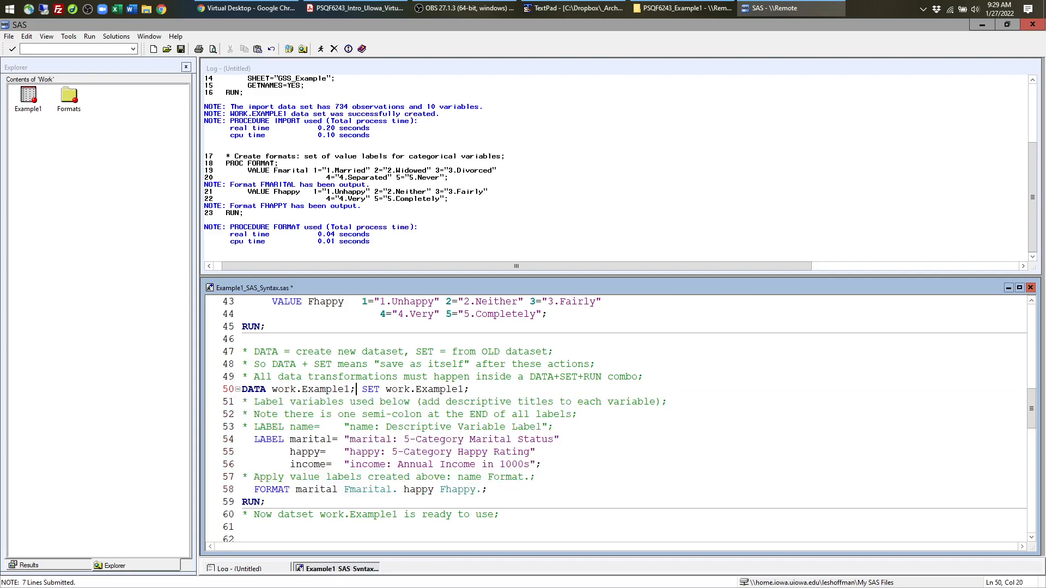
pyautogui.moveTo(242, 390); pyautogui.dragTo(369, 389)
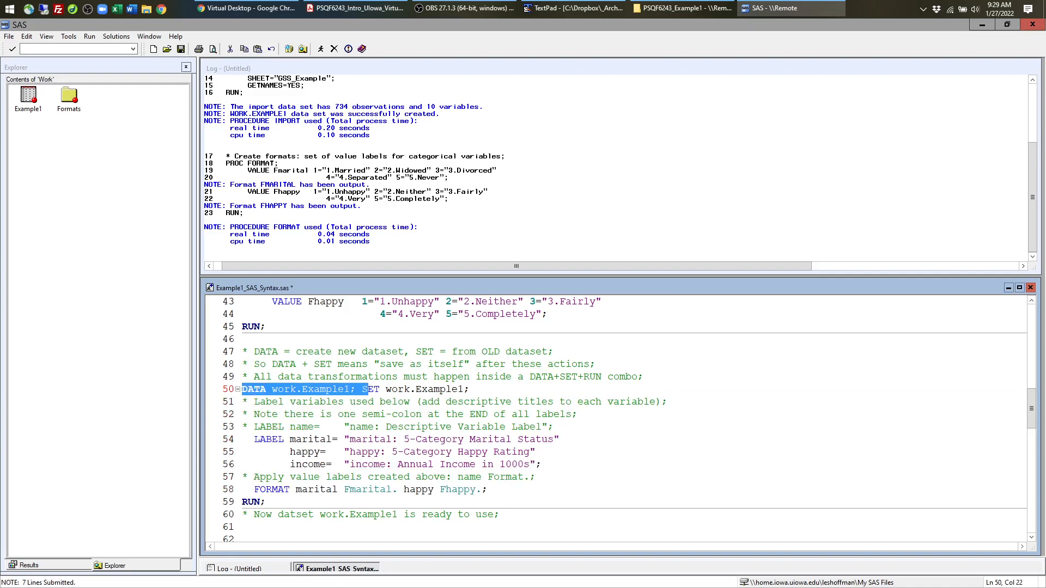
pyautogui.click(410, 427)
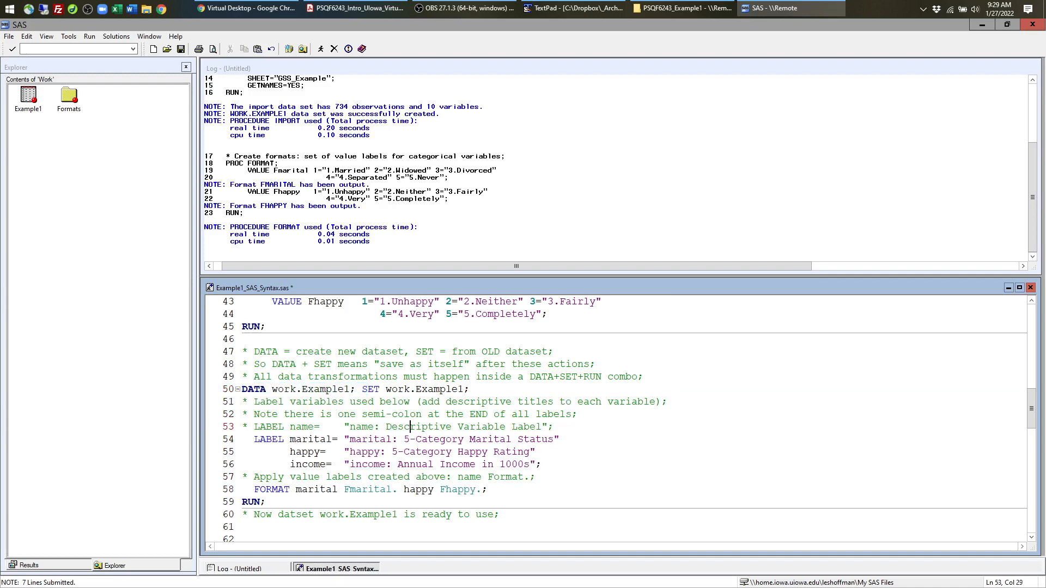
# - Append v2 to the DATA statement's data set name to make work.Example1v2, and compare it with the SET data set
pyautogui.click(352, 389)
pyautogui.write('v2')
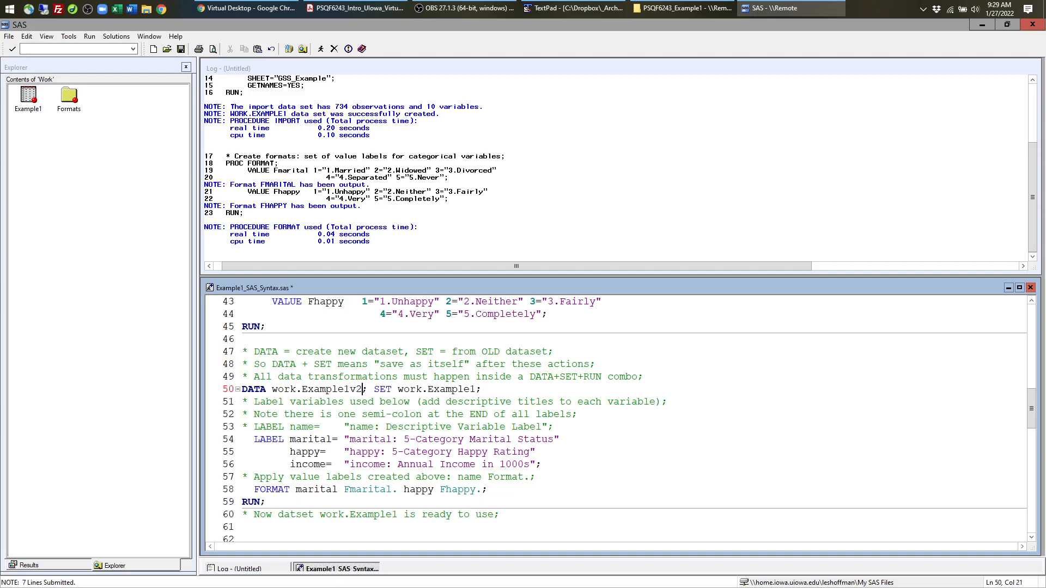
pyautogui.moveTo(409, 389); pyautogui.dragTo(460, 389)
pyautogui.moveTo(272, 414); pyautogui.dragTo(482, 490)
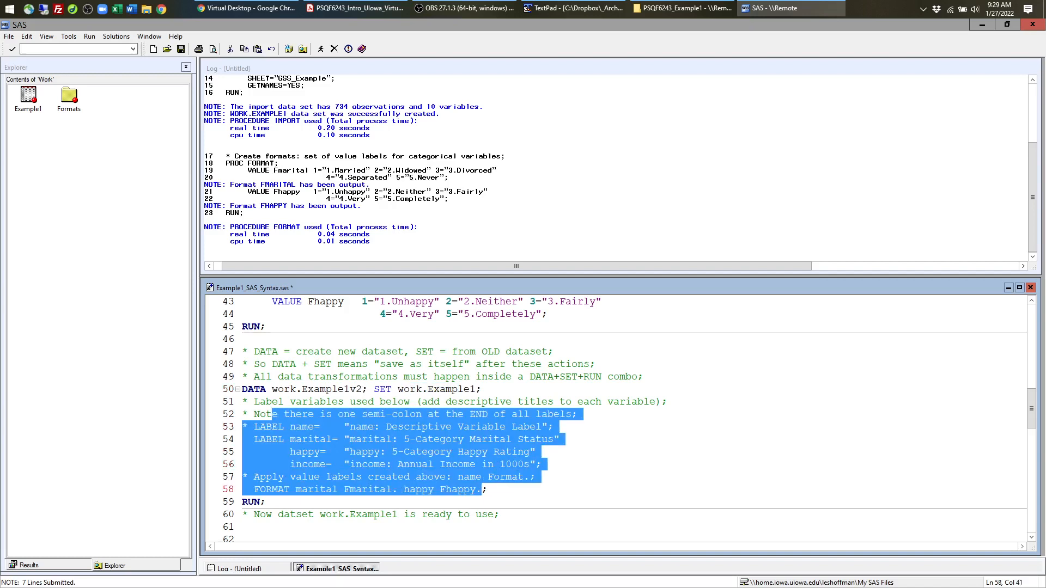
pyautogui.moveTo(368, 389); pyautogui.dragTo(262, 390)
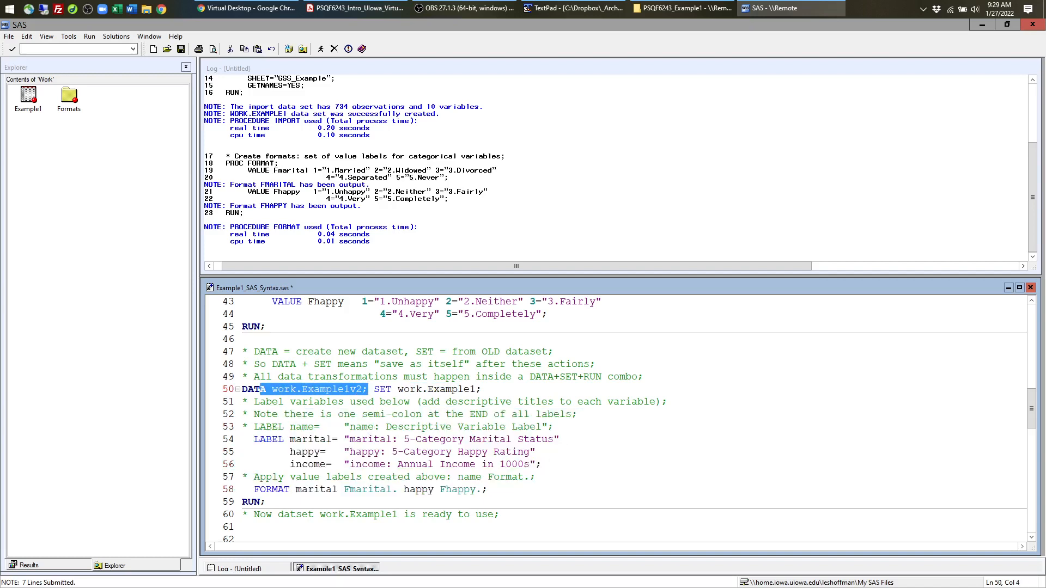
# - Remove the v2 suffix from the data set name in the DATA statement
pyautogui.click(369, 389)
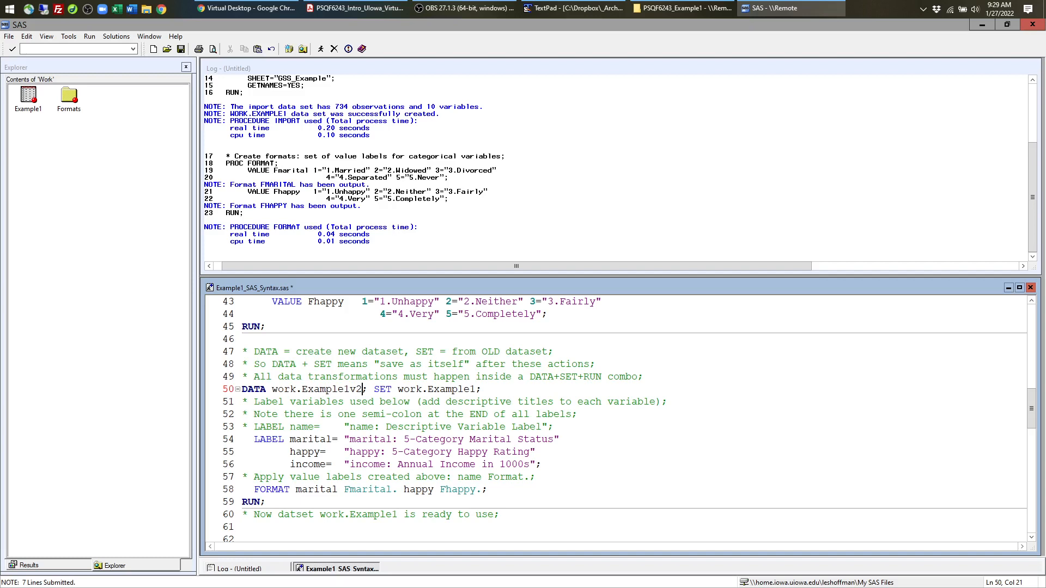
pyautogui.press('BackSpace')
pyautogui.press('BackSpace')
# - Examine the LABEL statement on lines 54 to 56, its marital variable name, and the FORMAT statement on line 58
pyautogui.scroll(-1, 630, 419)
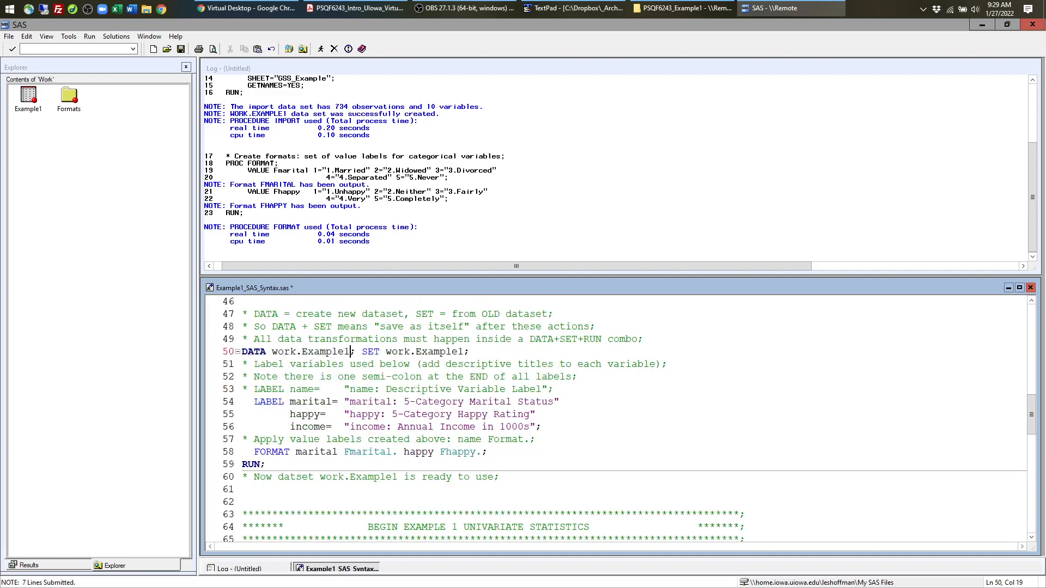
pyautogui.moveTo(543, 426); pyautogui.dragTo(242, 402)
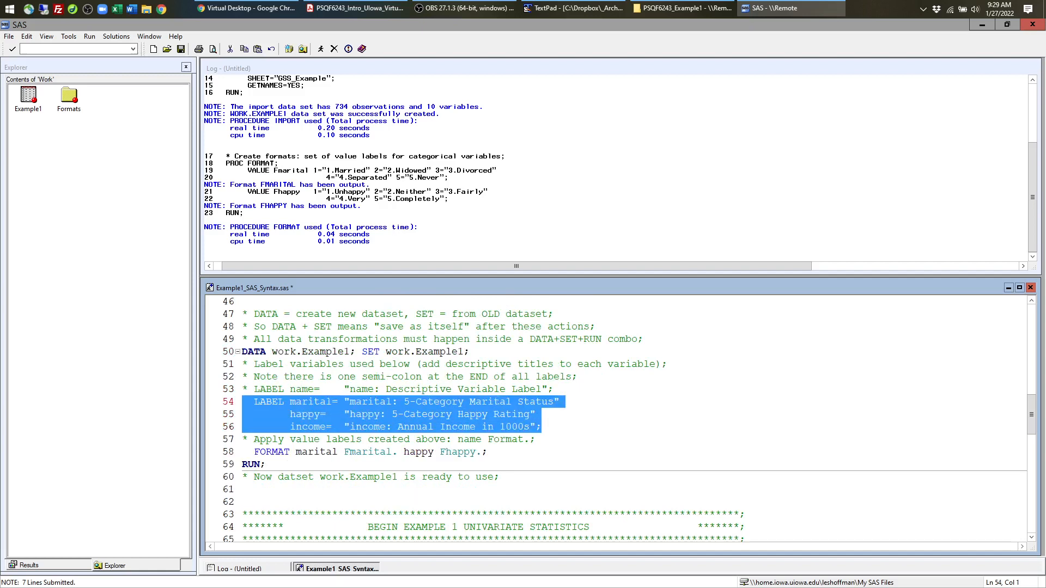
pyautogui.moveTo(493, 451); pyautogui.dragTo(242, 452)
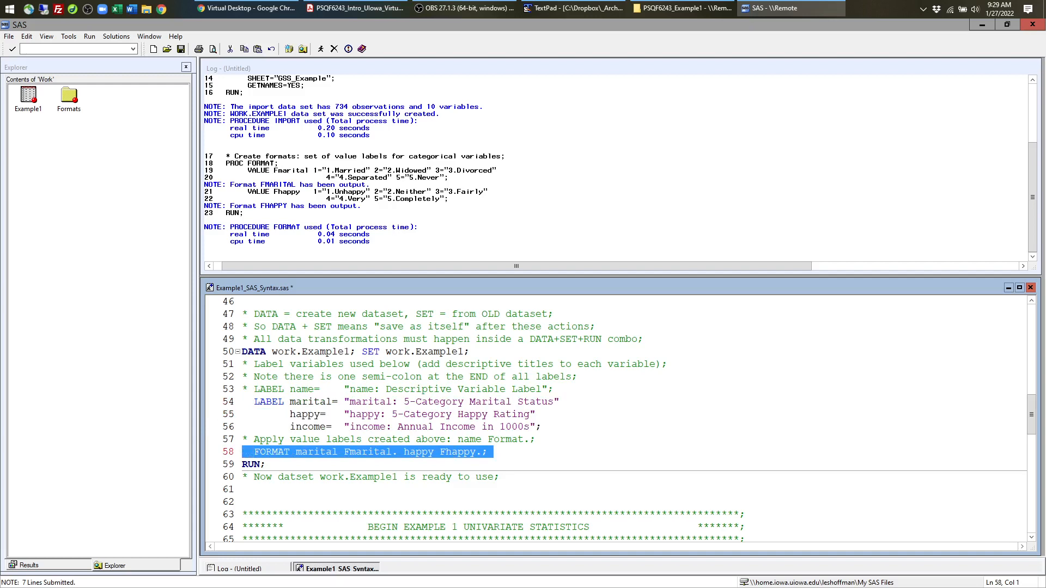
pyautogui.moveTo(541, 426); pyautogui.dragTo(242, 401)
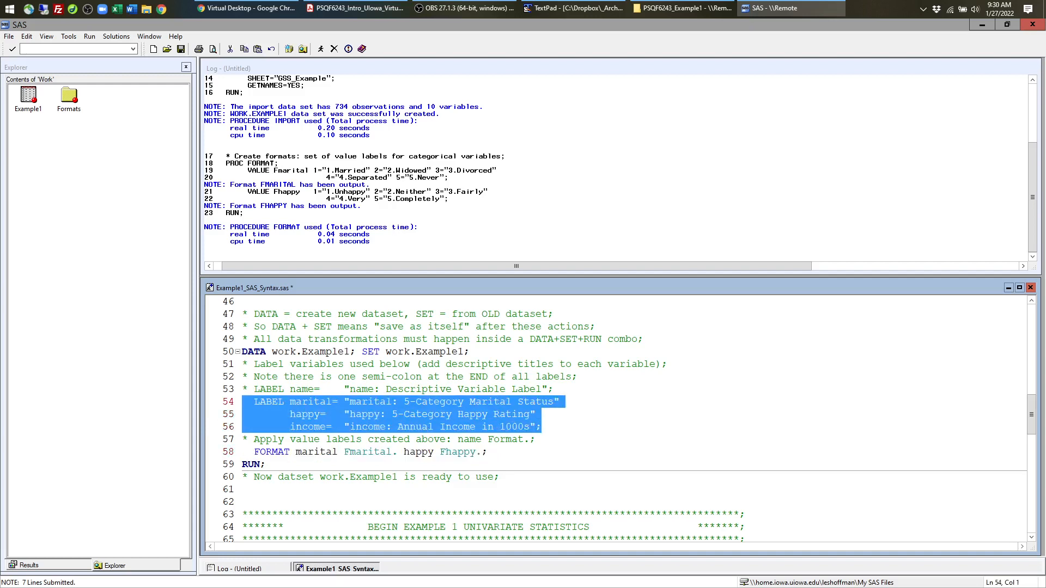
pyautogui.click(434, 402)
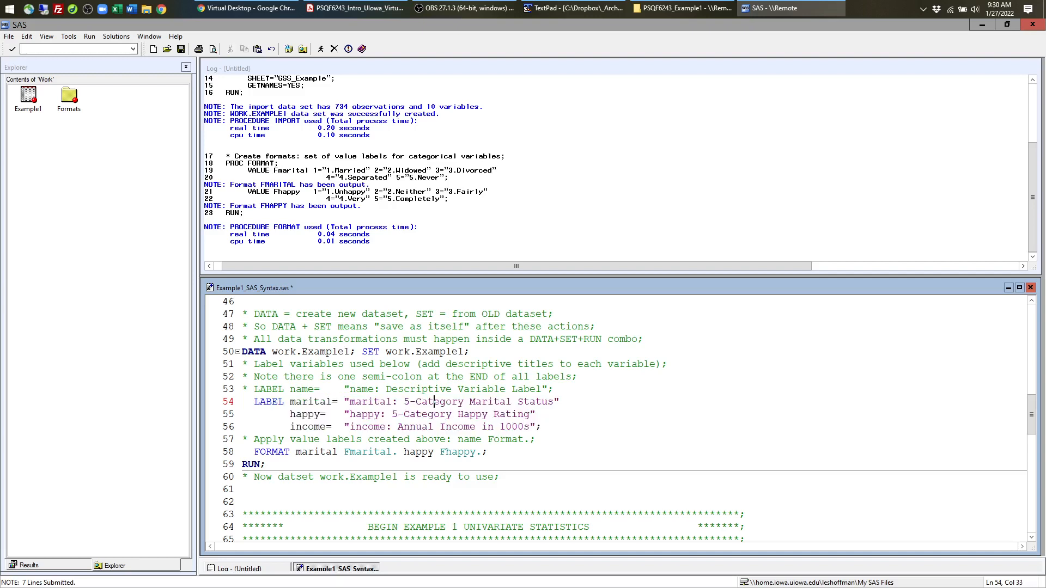
pyautogui.doubleClick(311, 402)
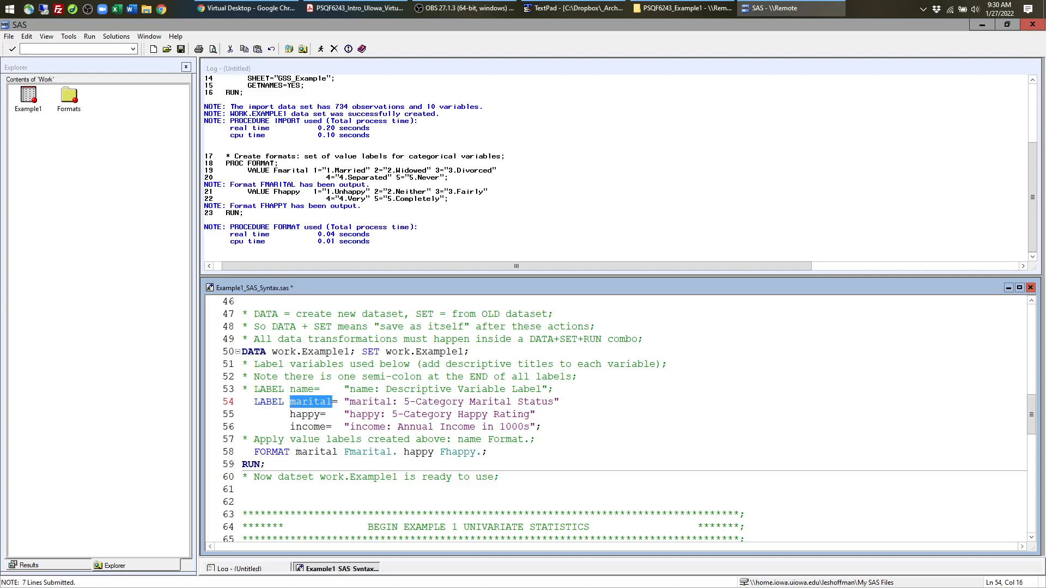
# - View the Example1 data table, highlight its marital column, and close the table
pyautogui.doubleClick(25, 111)
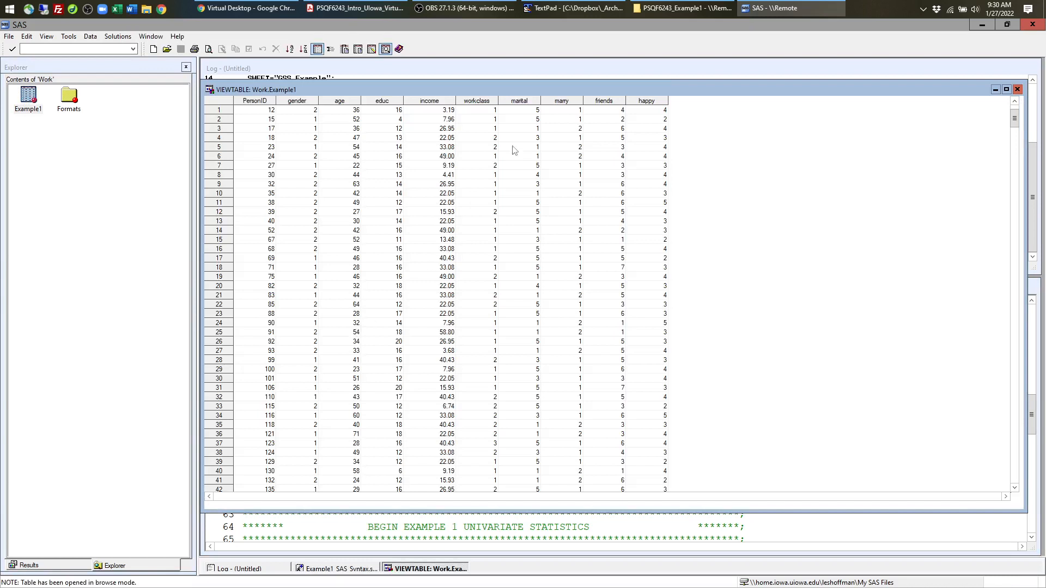
pyautogui.click(521, 101)
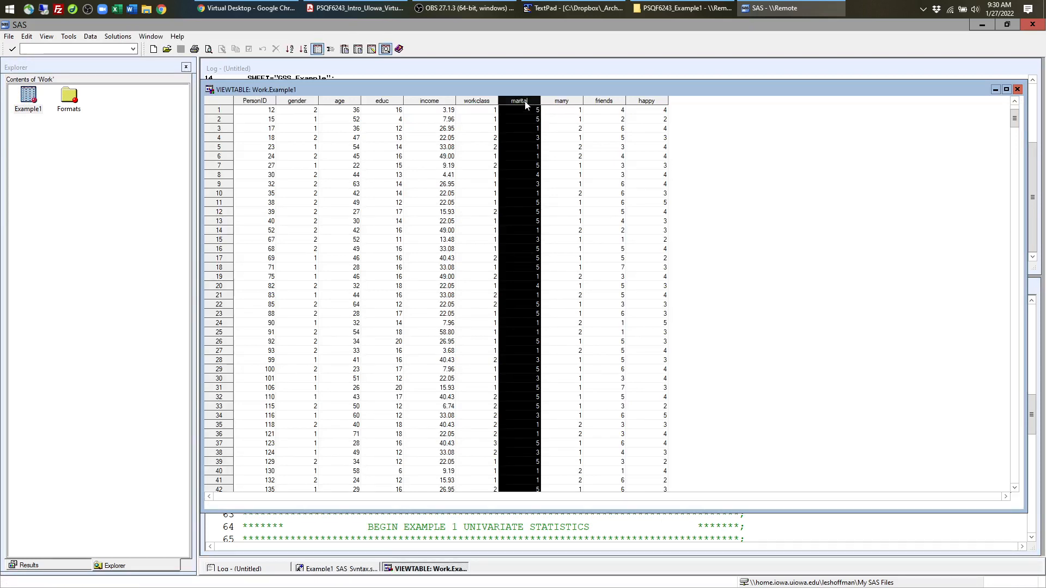
pyautogui.click(1017, 90)
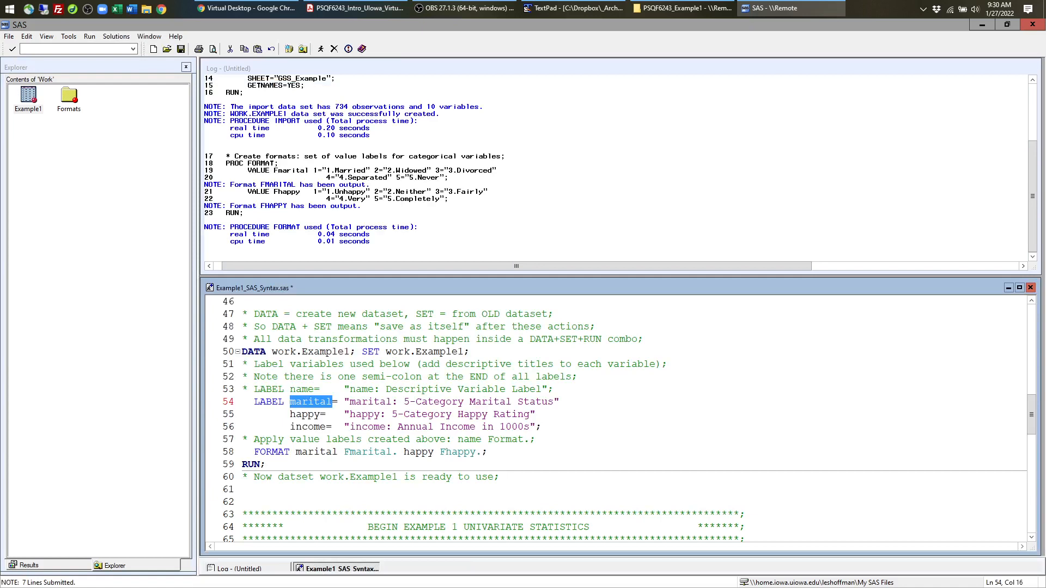
# - Examine the quoted descriptive label for marital and the complete LABEL statement through the income line
pyautogui.click(339, 414)
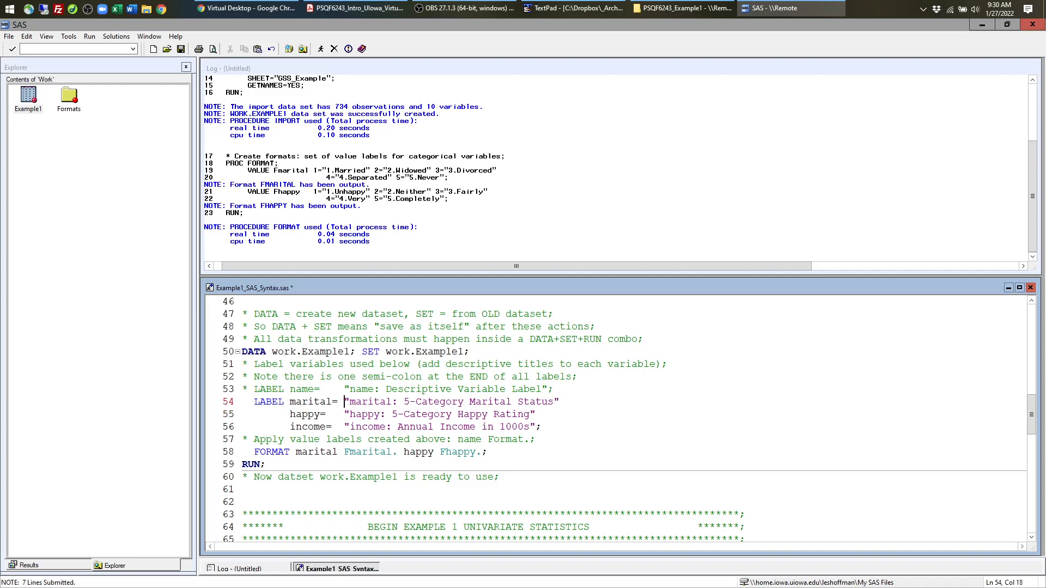
pyautogui.moveTo(345, 401); pyautogui.dragTo(559, 402)
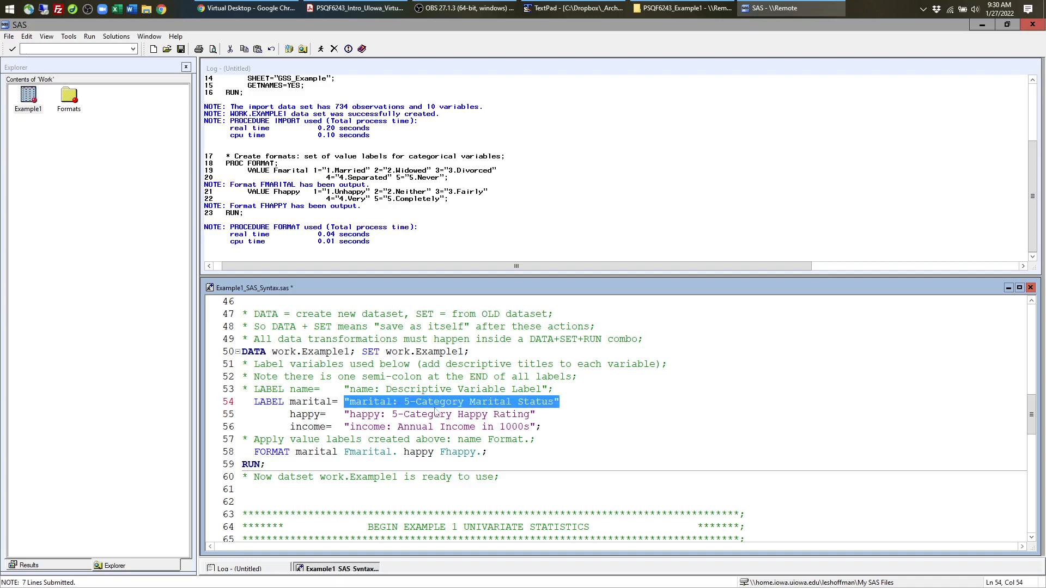
pyautogui.click(386, 439)
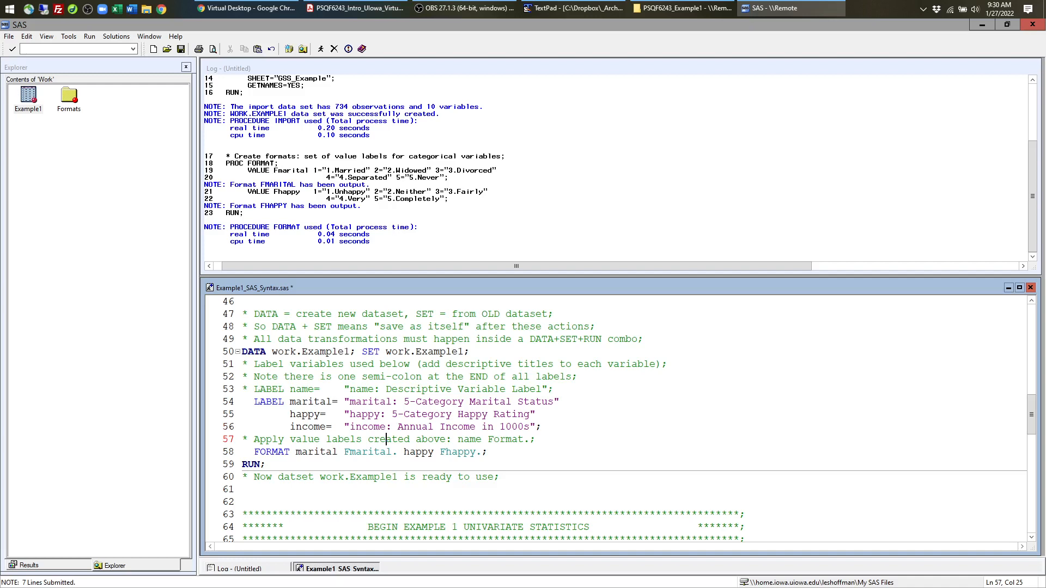
pyautogui.moveTo(542, 427); pyautogui.dragTo(242, 401)
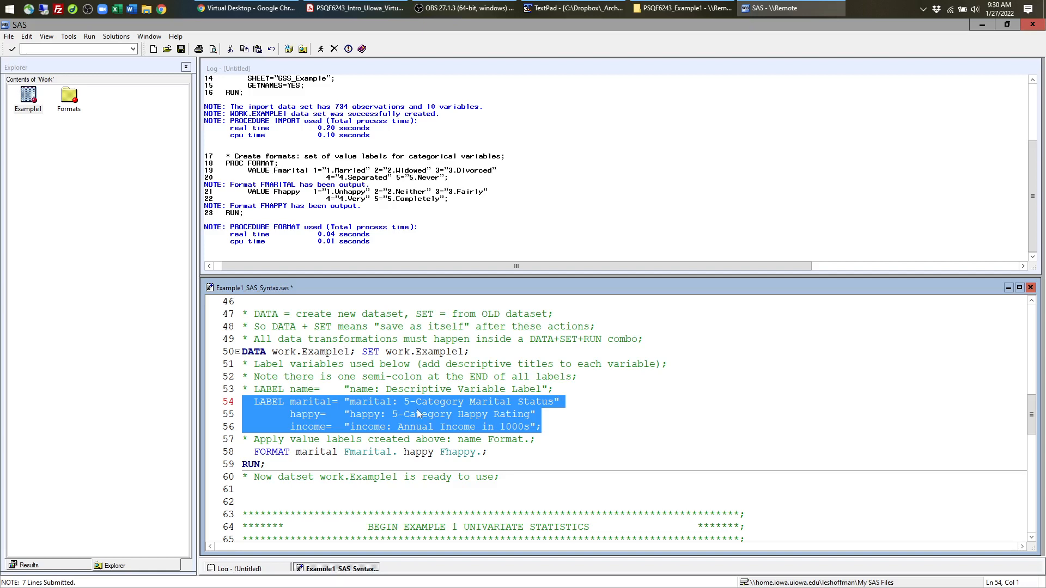
pyautogui.scroll(-1, 417, 409)
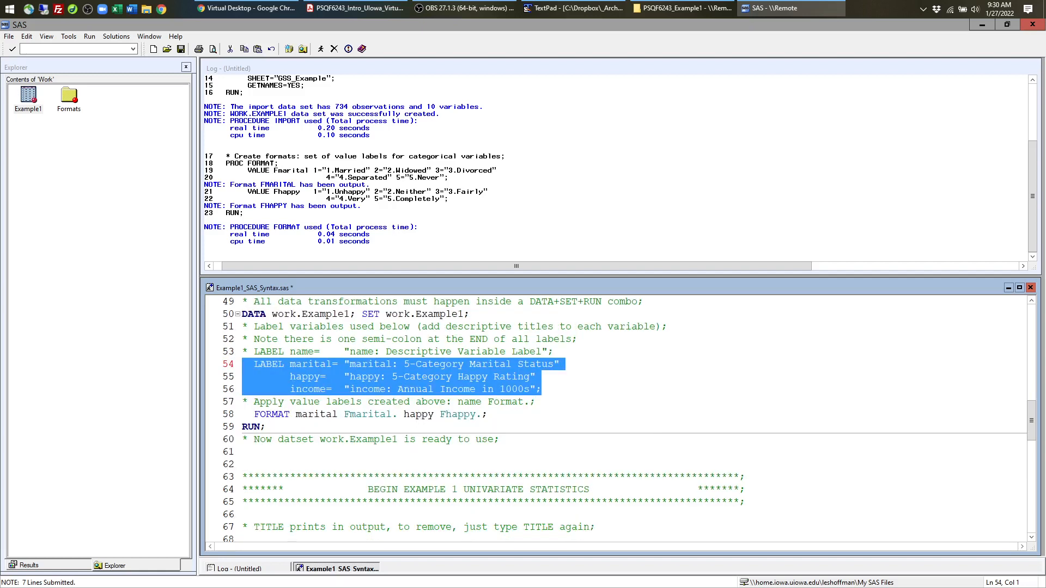
# - Examine how the FORMAT statement pairs marital and happy with the Fmarital. and Fhappy. formats defined in PROC FORMAT
pyautogui.doubleClick(267, 414)
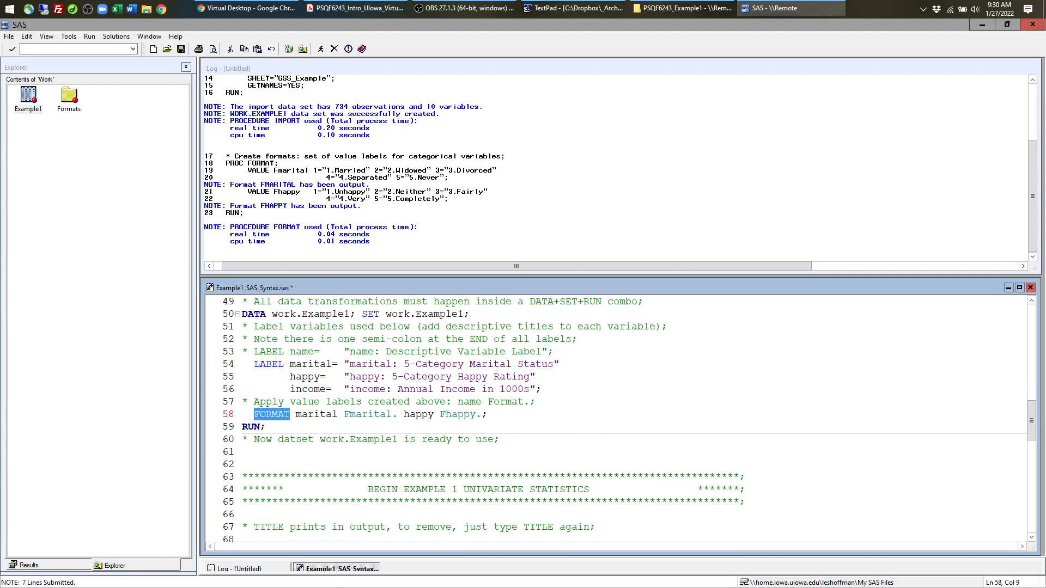
pyautogui.scroll(3, 621, 420)
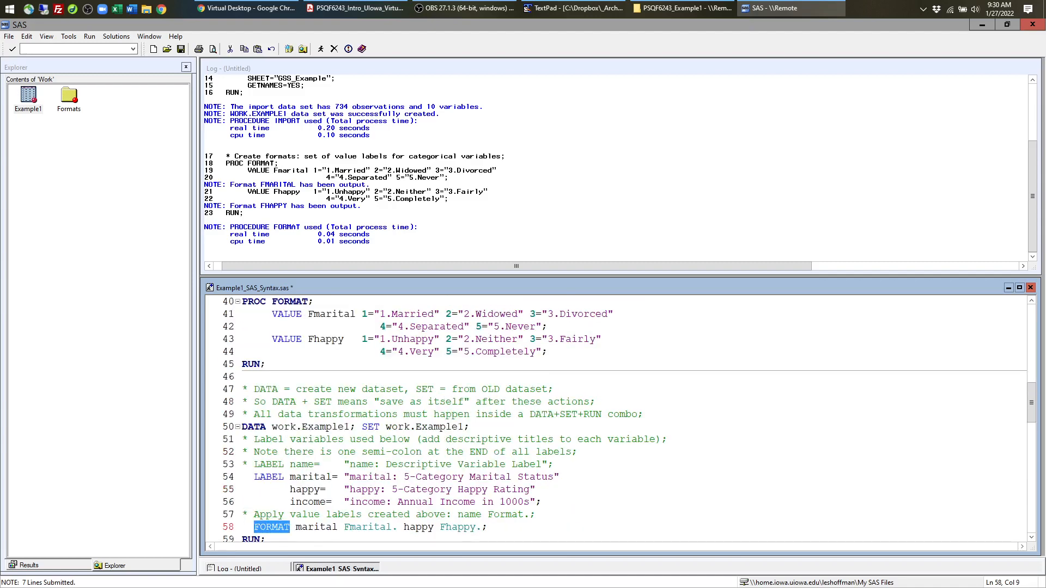
pyautogui.moveTo(242, 314); pyautogui.dragTo(548, 351)
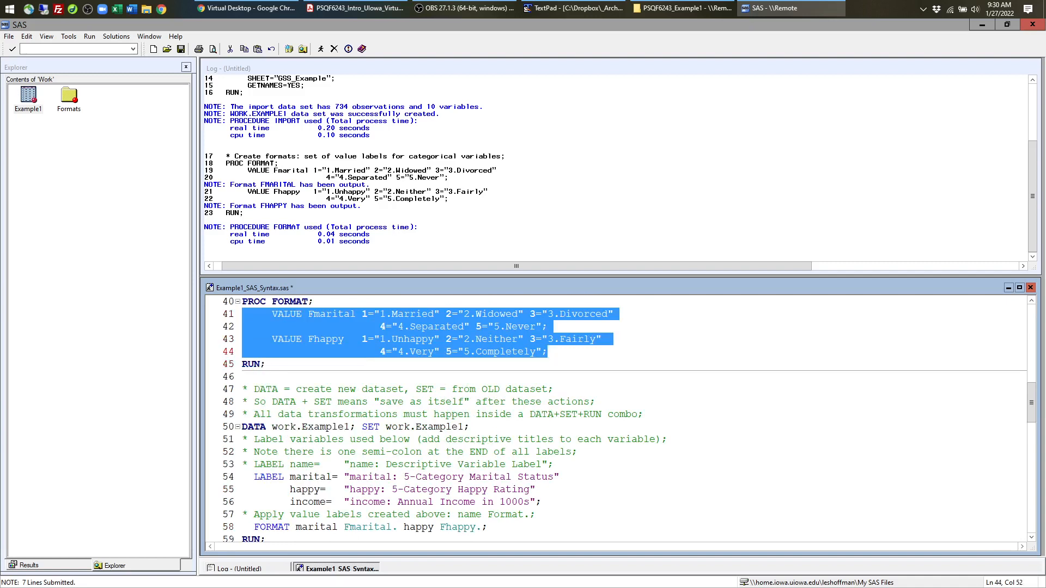
pyautogui.scroll(-1, 621, 420)
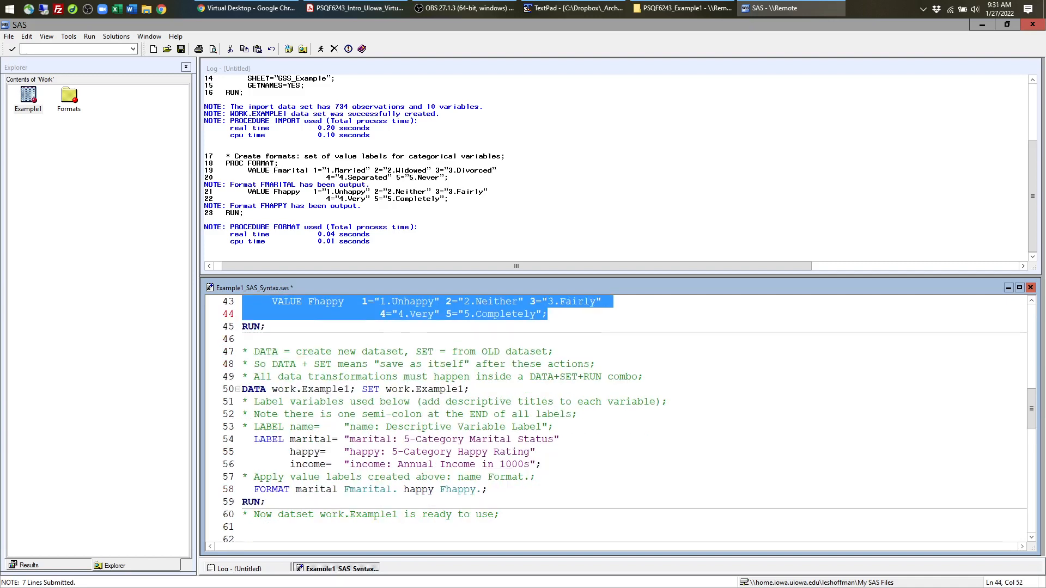
pyautogui.doubleClick(316, 489)
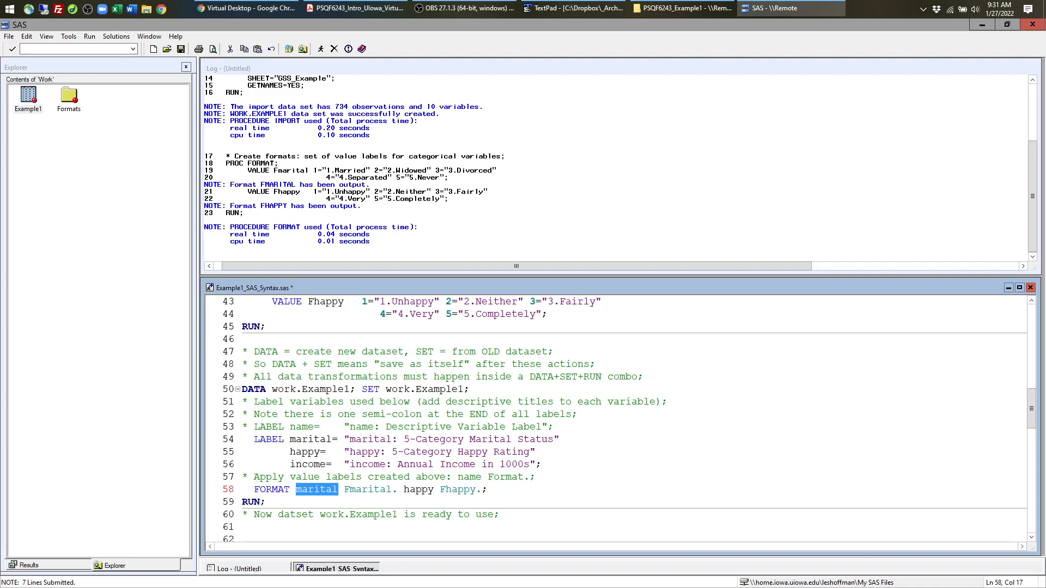
pyautogui.moveTo(345, 489); pyautogui.dragTo(397, 490)
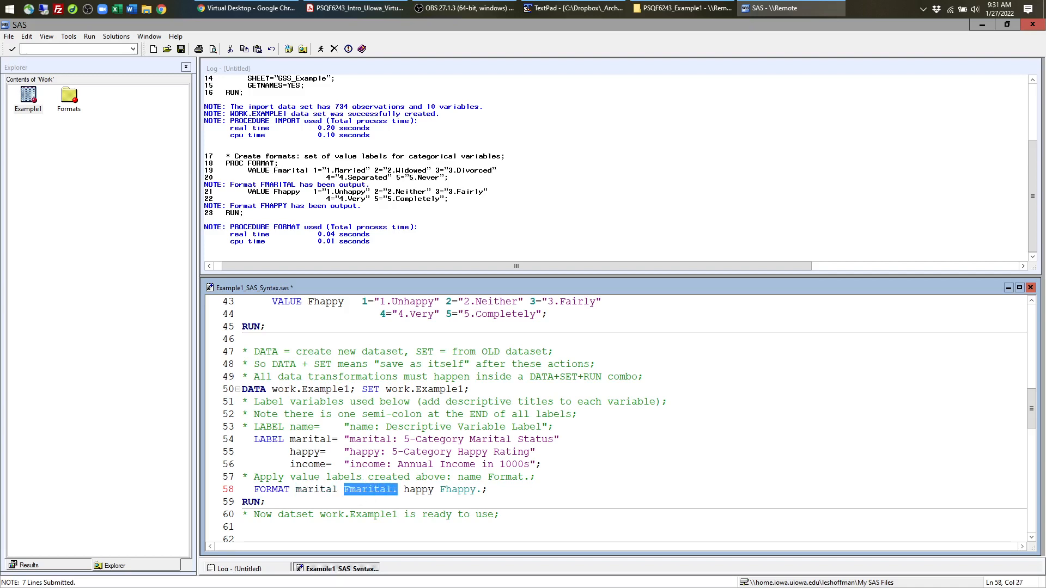
pyautogui.doubleClick(419, 489)
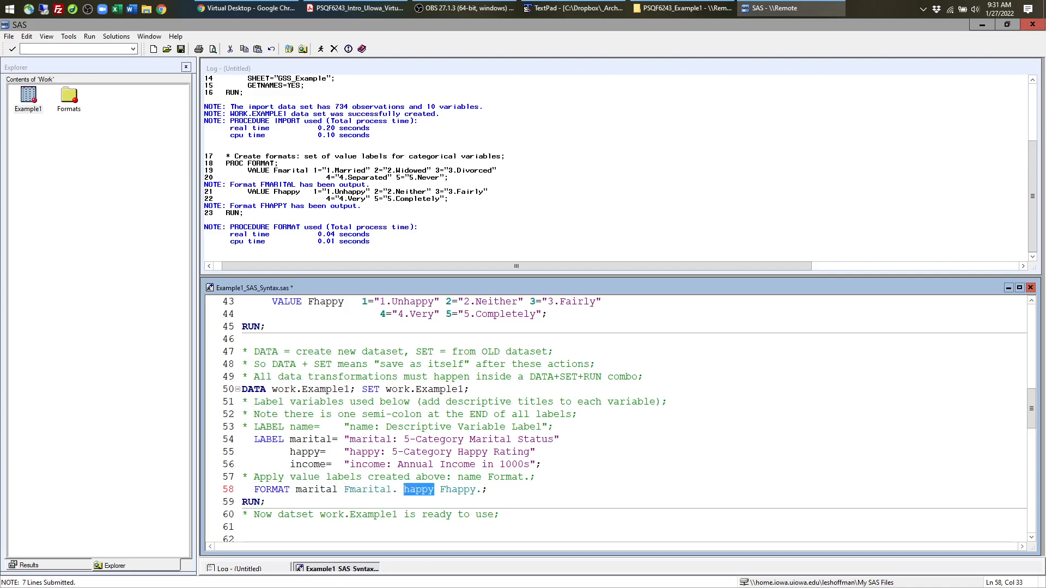
pyautogui.moveTo(440, 489); pyautogui.dragTo(482, 489)
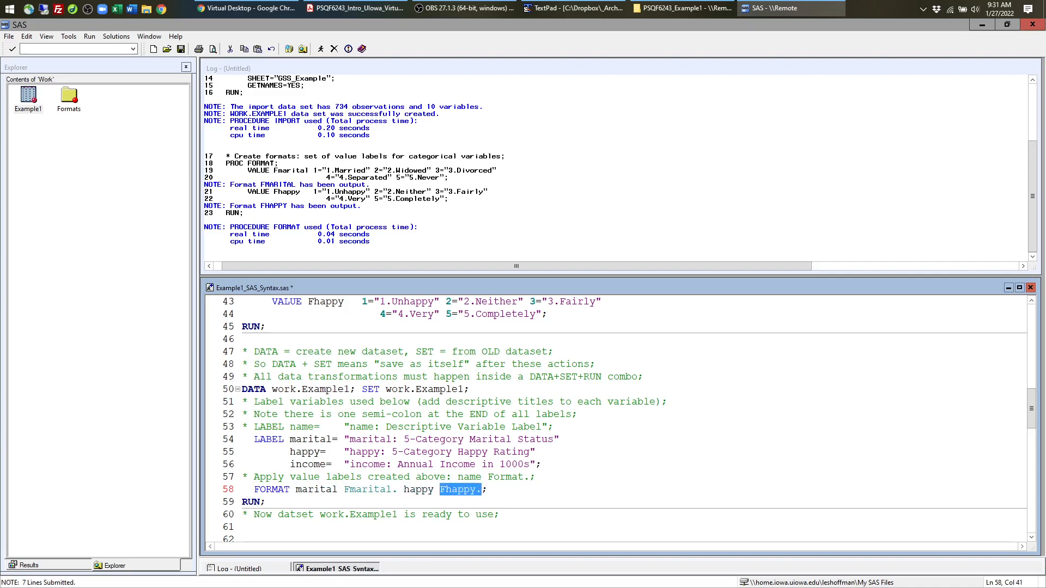
# - Run the DATA step on lines 47 to 59 to apply the variable labels and value formats to work.Example1
pyautogui.scroll(1, 621, 419)
pyautogui.scroll(-1, 621, 420)
pyautogui.moveTo(242, 351); pyautogui.dragTo(290, 389)
pyautogui.hotkey('shift', 'Down')
pyautogui.hotkey('shift', 'Down')
pyautogui.hotkey('shift', 'Down')
pyautogui.hotkey('shift', 'Down')
pyautogui.hotkey('shift', 'Down')
pyautogui.hotkey('shift', 'Down')
pyautogui.hotkey('shift', 'Down')
pyautogui.hotkey('shift', 'Down')
pyautogui.hotkey('shift', 'Down')
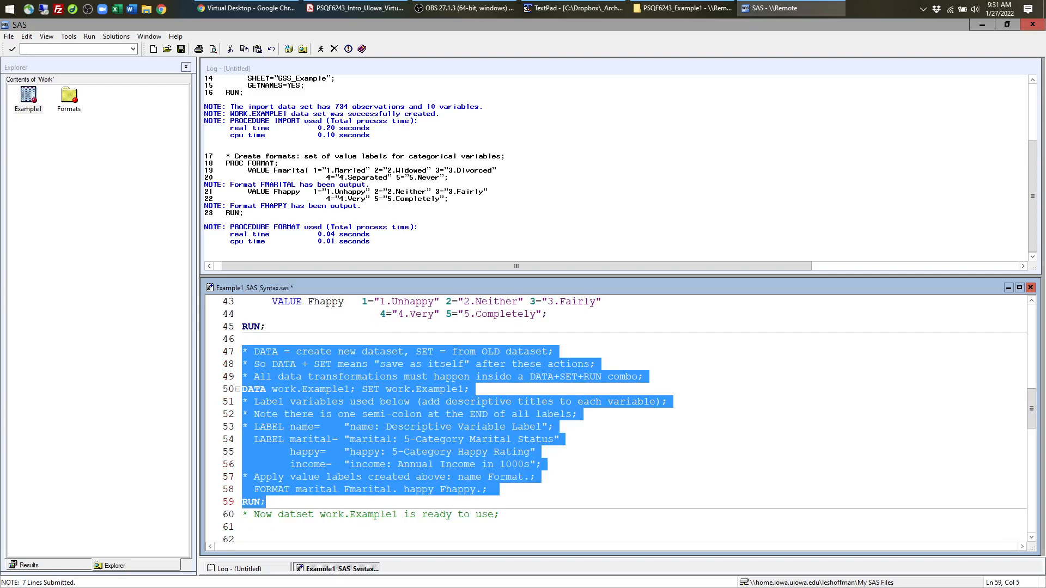
pyautogui.click(321, 49)
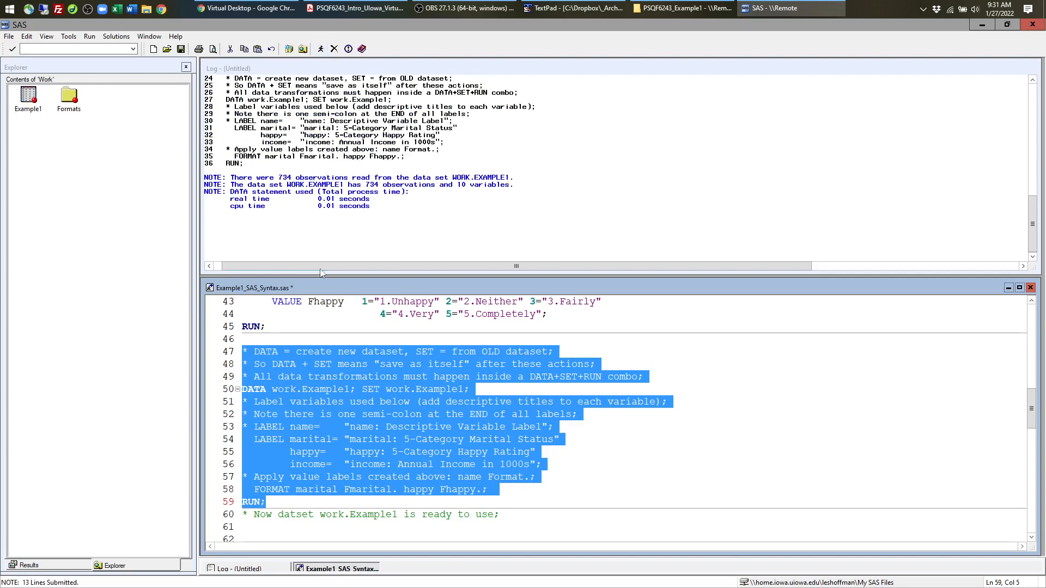
# - Remove the semicolon after SET work.Example1 on line 50, highlight the SET statement and the comment below it, and restore the semicolon
pyautogui.click(365, 389)
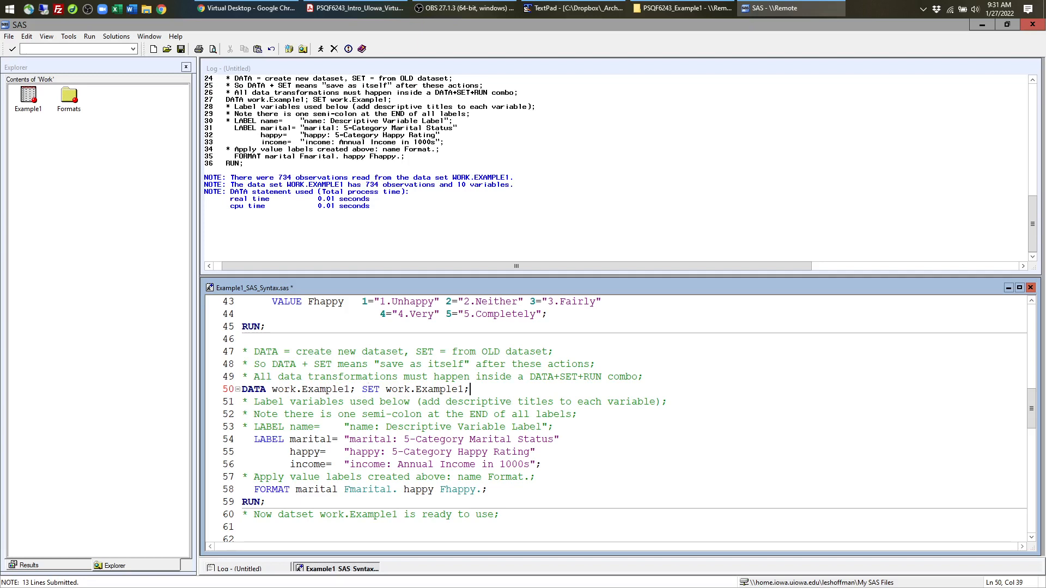
pyautogui.press('BackSpace')
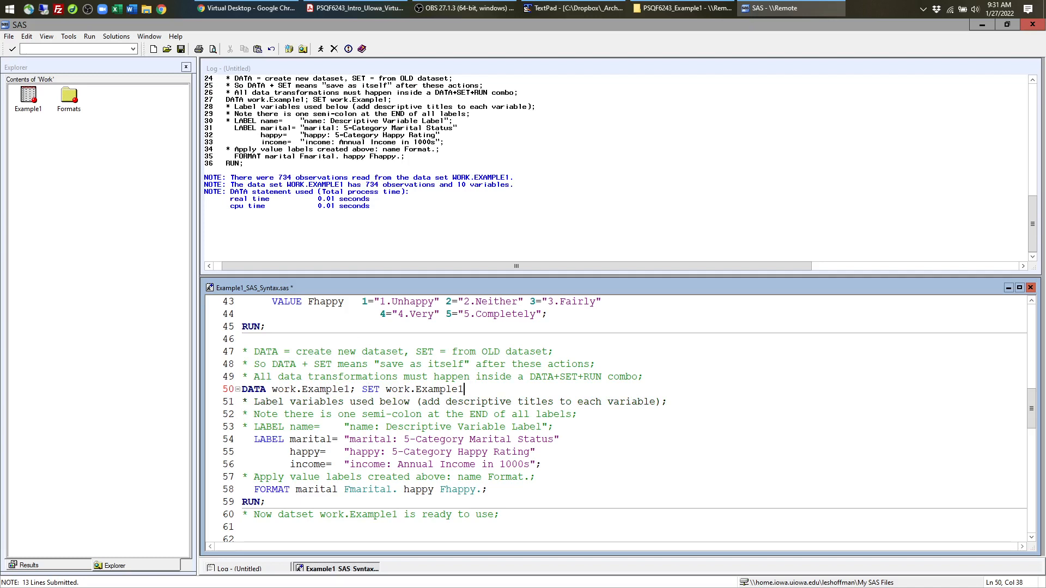
pyautogui.moveTo(362, 390); pyautogui.dragTo(464, 390)
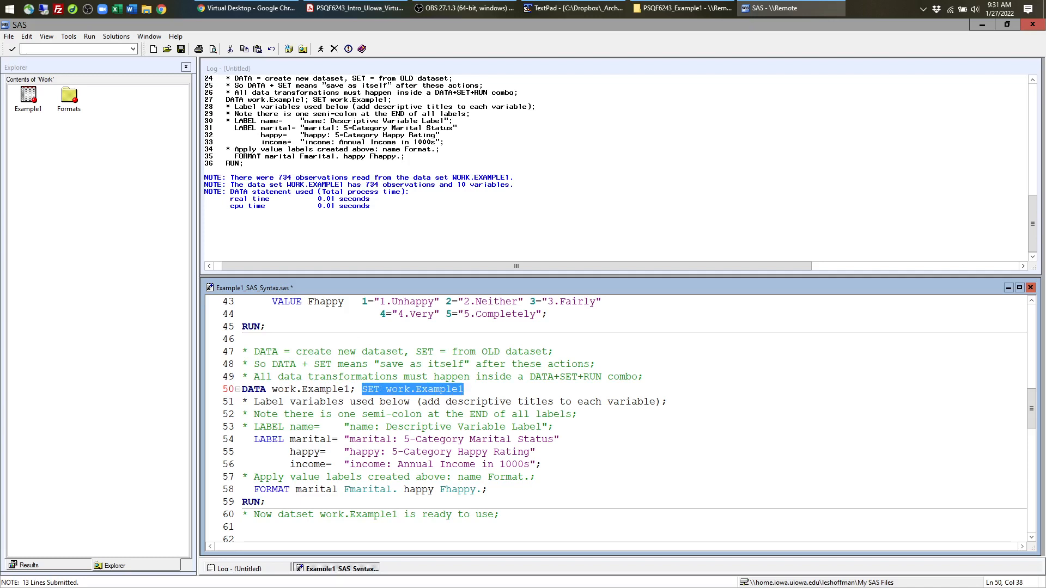
pyautogui.moveTo(278, 402); pyautogui.dragTo(651, 402)
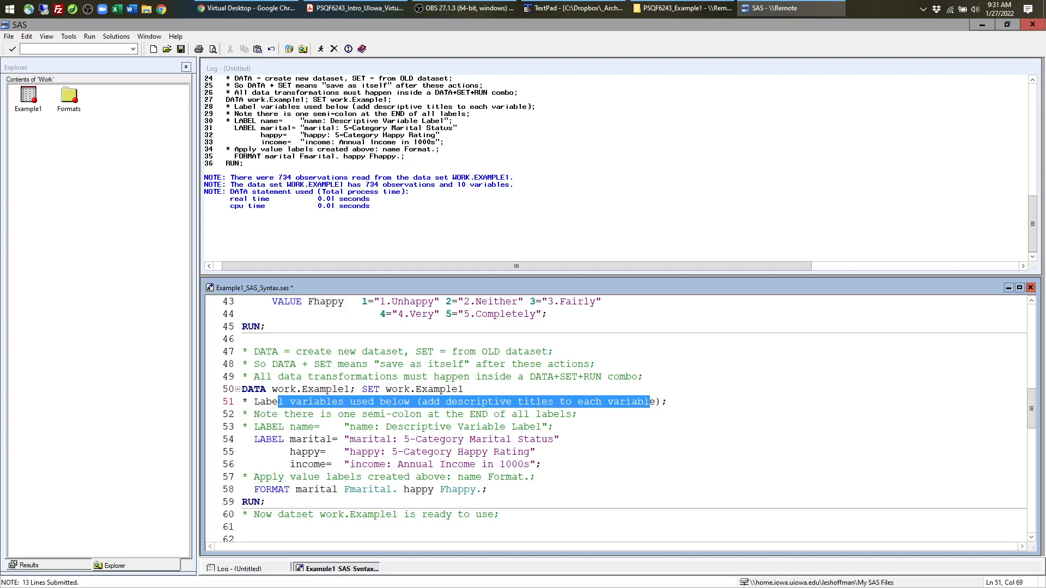
pyautogui.click(467, 389)
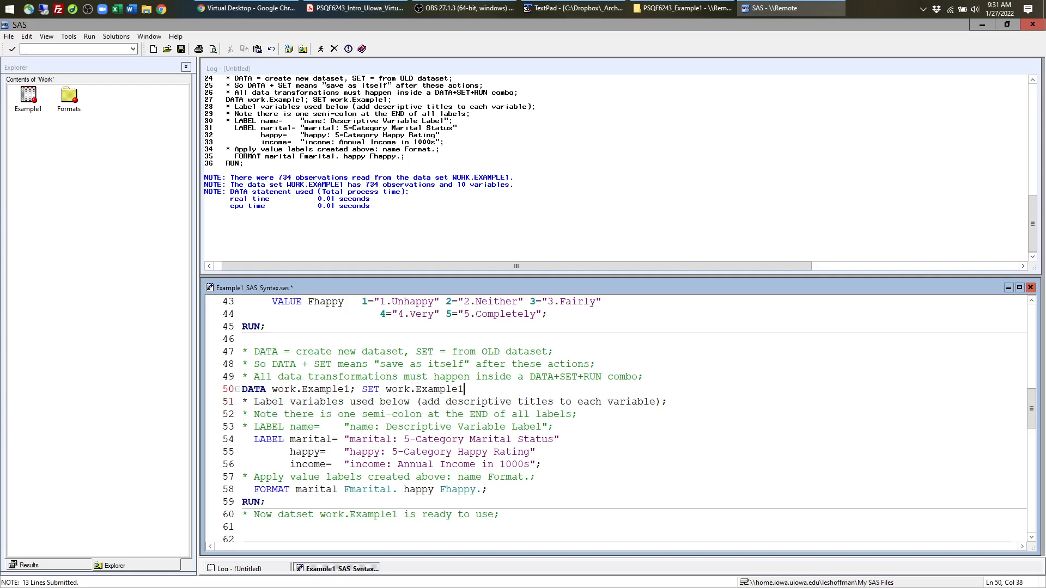
pyautogui.write(';')
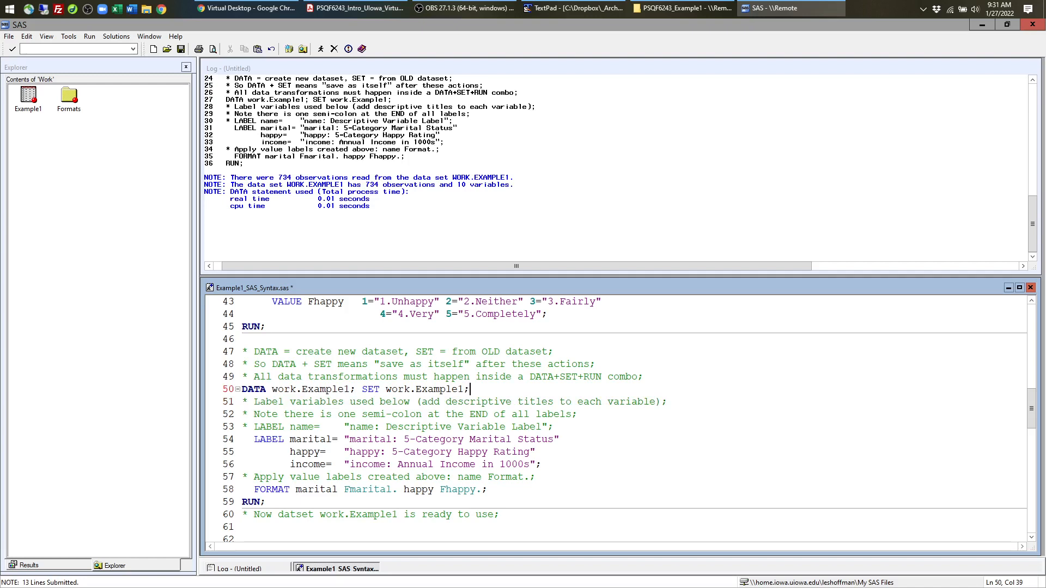
# - Remove the semicolon ending the line 53 comment, highlight lines 53 to 56 as one statement, and restore the semicolon
pyautogui.click(555, 428)
pyautogui.press('BackSpace')
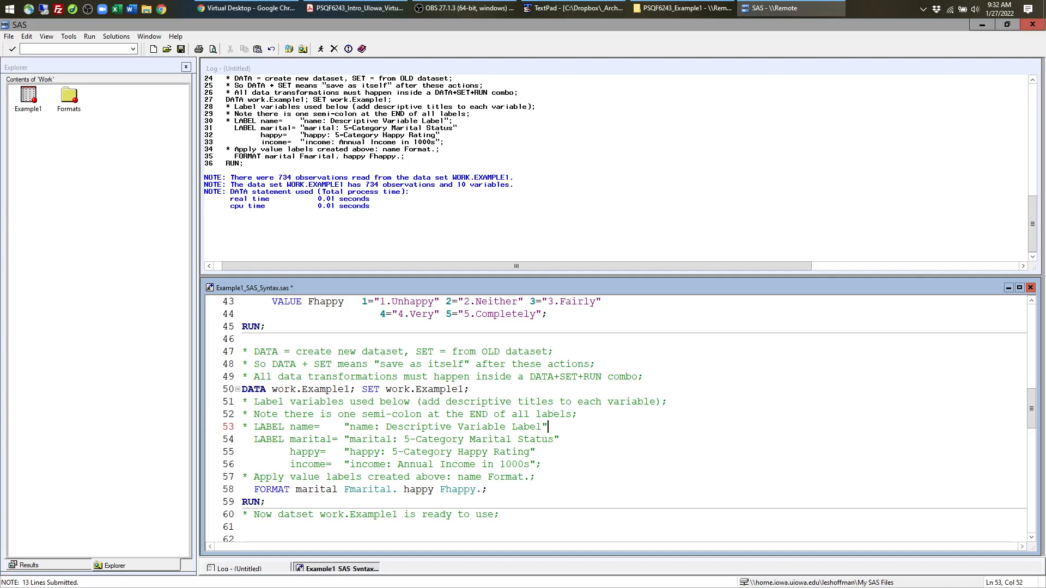
pyautogui.moveTo(243, 427); pyautogui.dragTo(542, 465)
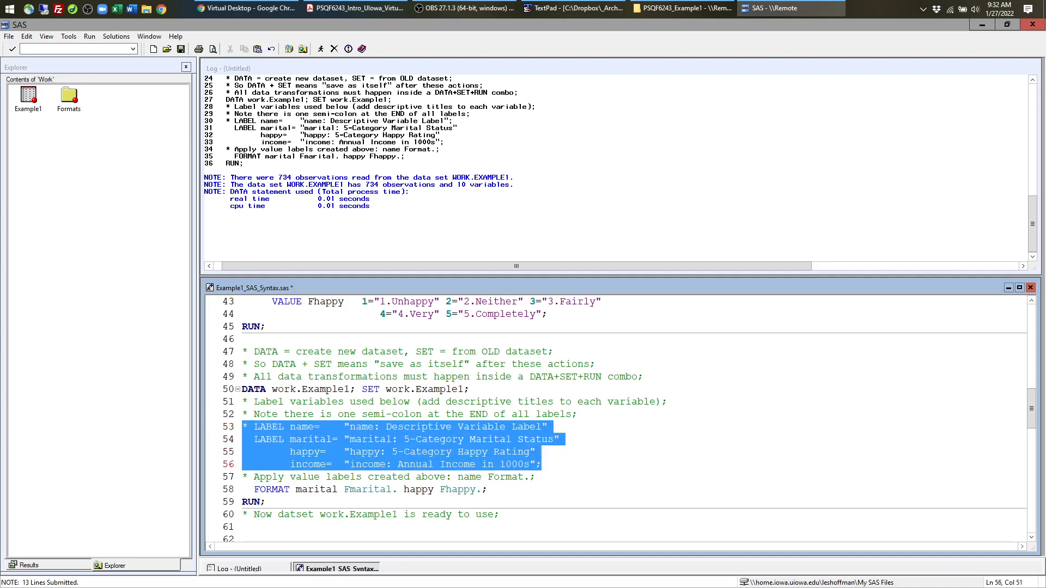
pyautogui.click(542, 465)
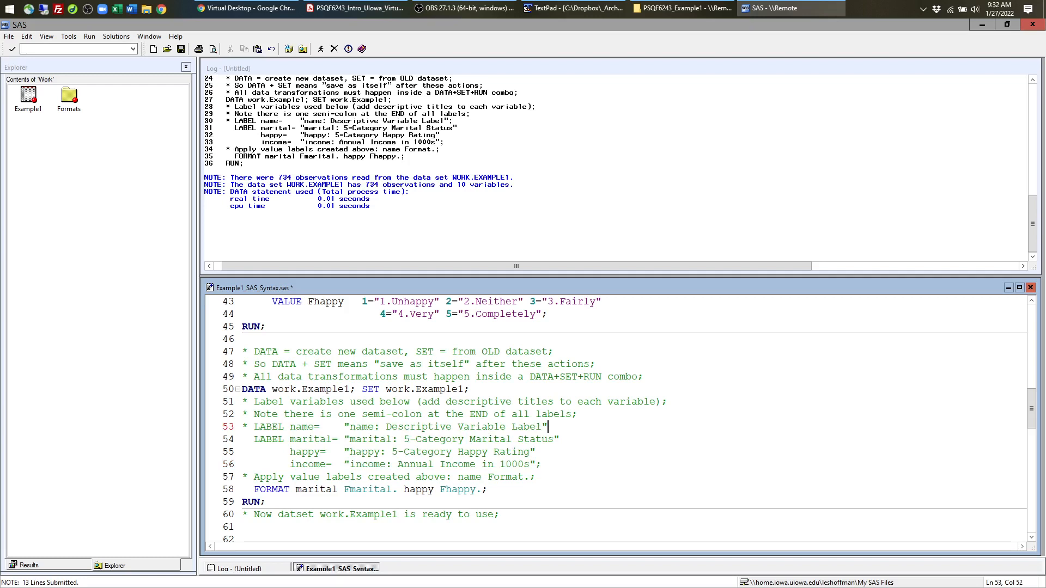
pyautogui.write(';')
# - Add semicolons after the marital and happy labels on lines 54 and 55, and run the DATA step on lines 50 to 59
pyautogui.doubleClick(262, 440)
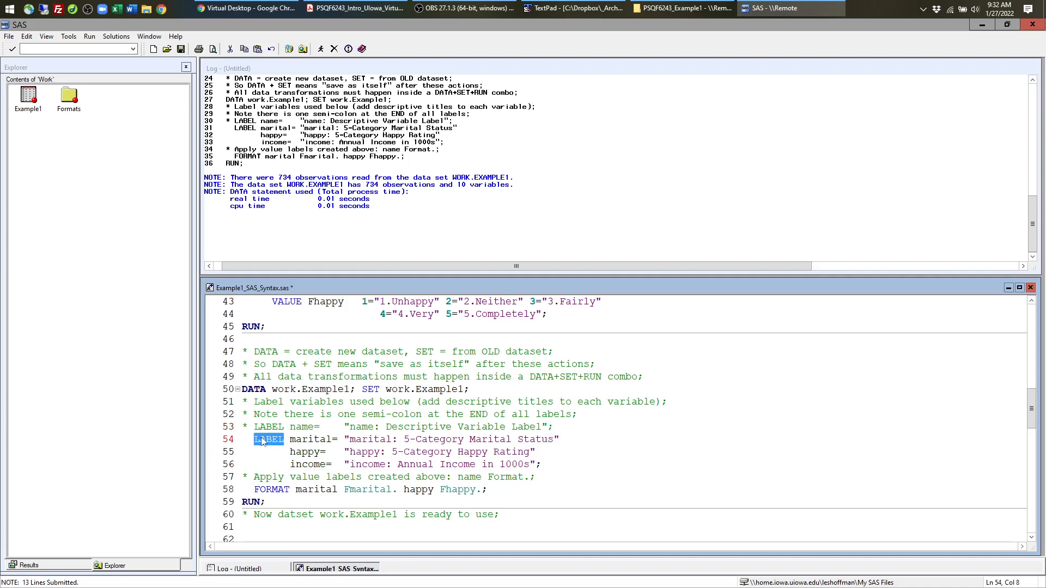
pyautogui.doubleClick(539, 465)
pyautogui.click(560, 439)
pyautogui.write(';')
pyautogui.click(536, 452)
pyautogui.write(';')
pyautogui.moveTo(242, 389); pyautogui.dragTo(267, 502)
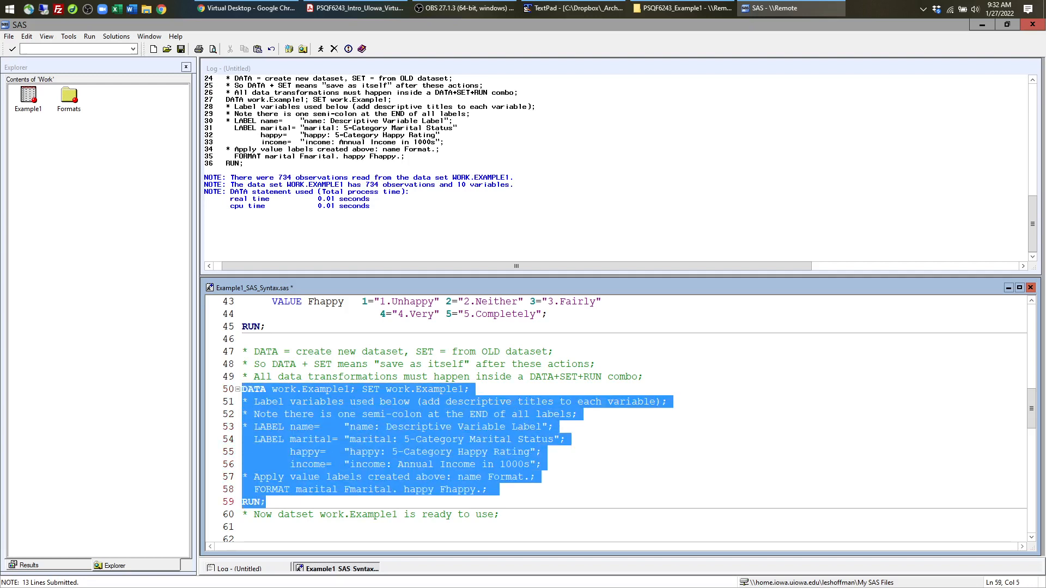
pyautogui.click(320, 49)
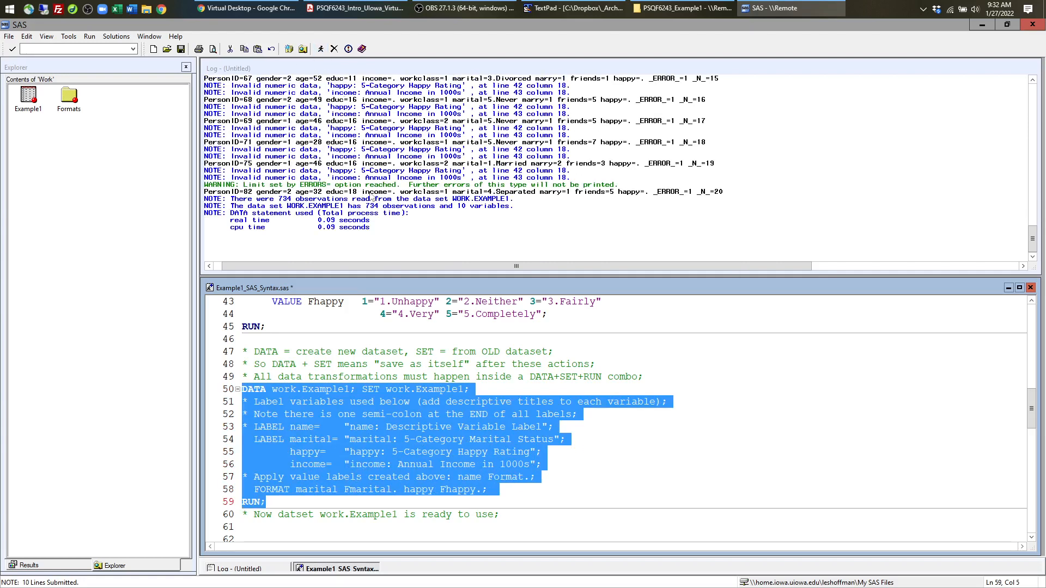
# - Examine the log for the rerun DATA step, from the echoed code through the invalid numeric data notes
pyautogui.scroll(3, 368, 194)
pyautogui.scroll(-2, 375, 161)
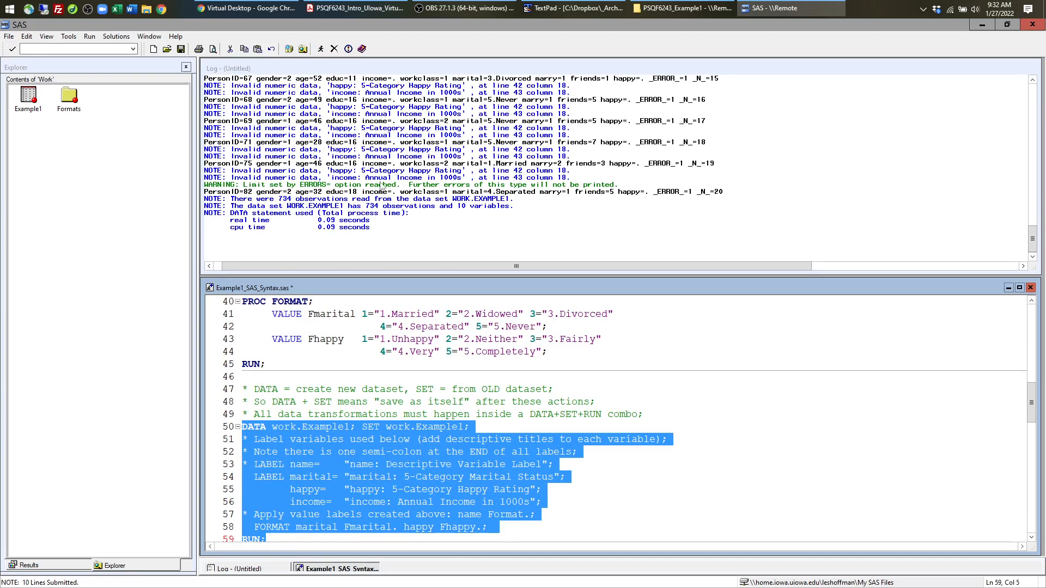
pyautogui.click(380, 184)
pyautogui.scroll(6, 380, 185)
pyautogui.scroll(14, 380, 184)
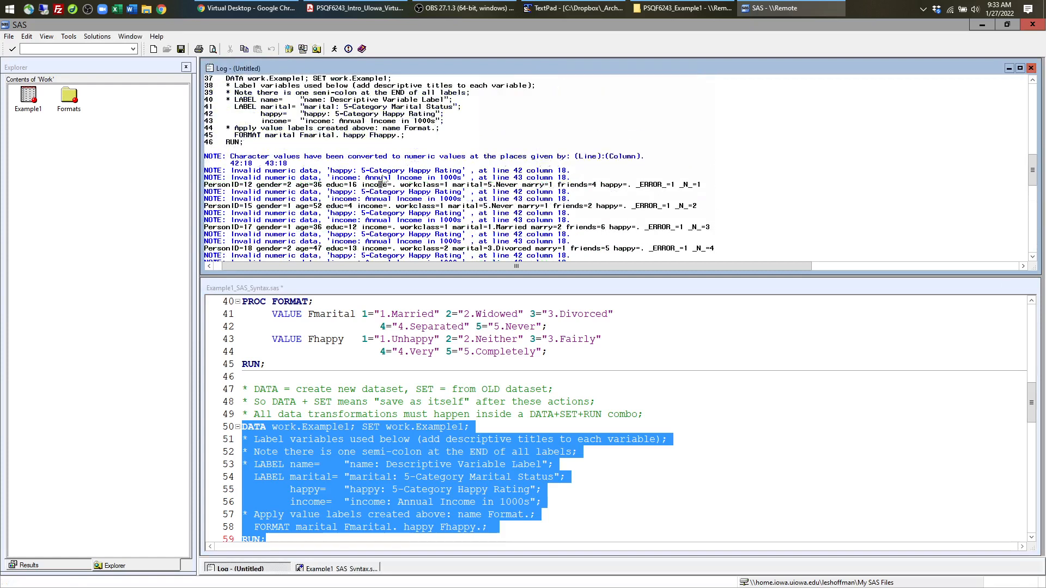
pyautogui.scroll(-3, 380, 184)
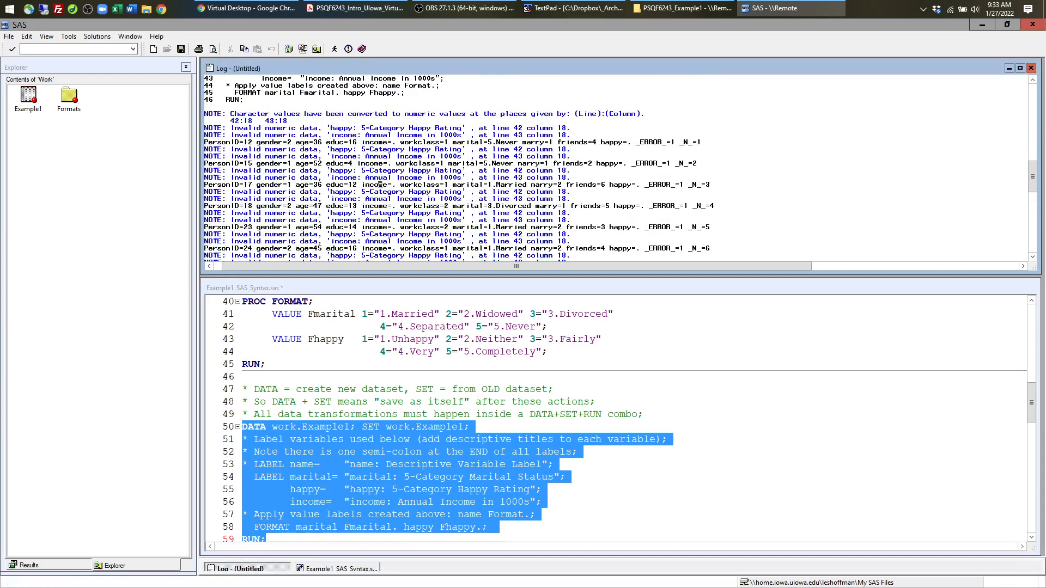
pyautogui.scroll(-2, 380, 184)
# - Examine the LABEL code on lines 54 to 56, comparing the marital statement with the happy and income lines and their quoted text
pyautogui.click(380, 377)
pyautogui.scroll(-2, 380, 377)
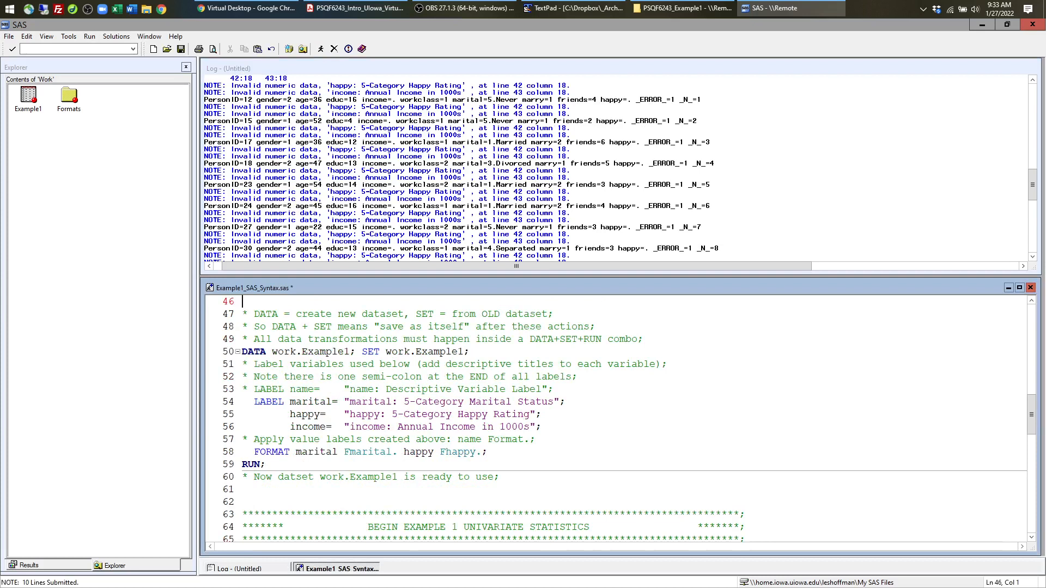
pyautogui.moveTo(566, 402); pyautogui.dragTo(242, 402)
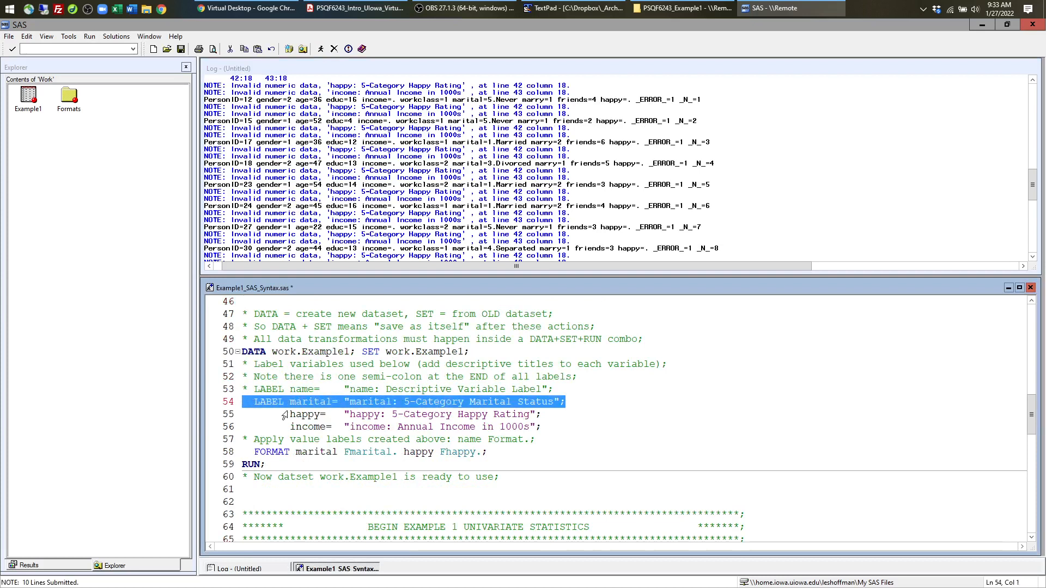
pyautogui.moveTo(542, 427); pyautogui.dragTo(229, 415)
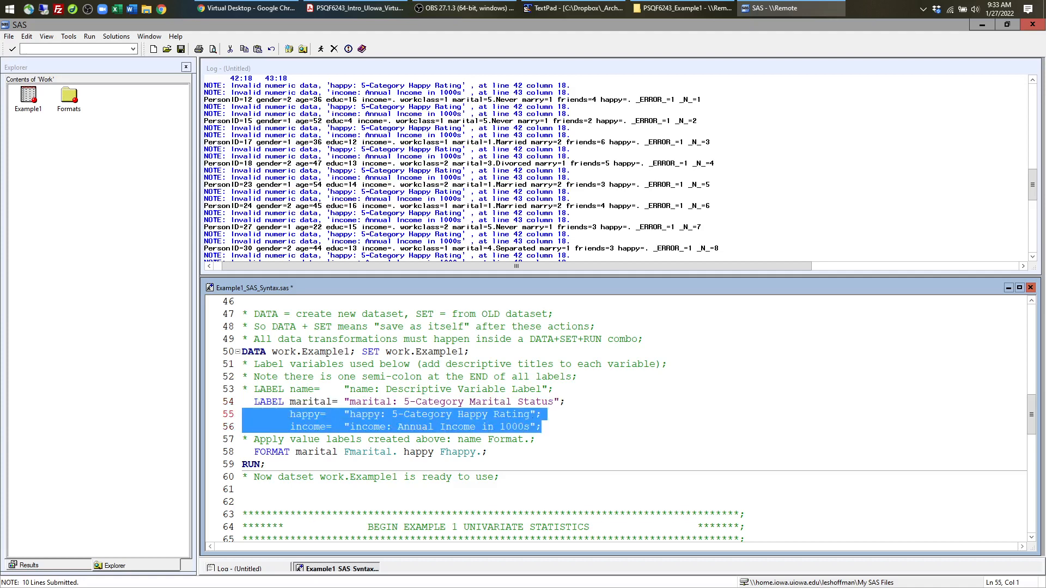
pyautogui.click(368, 452)
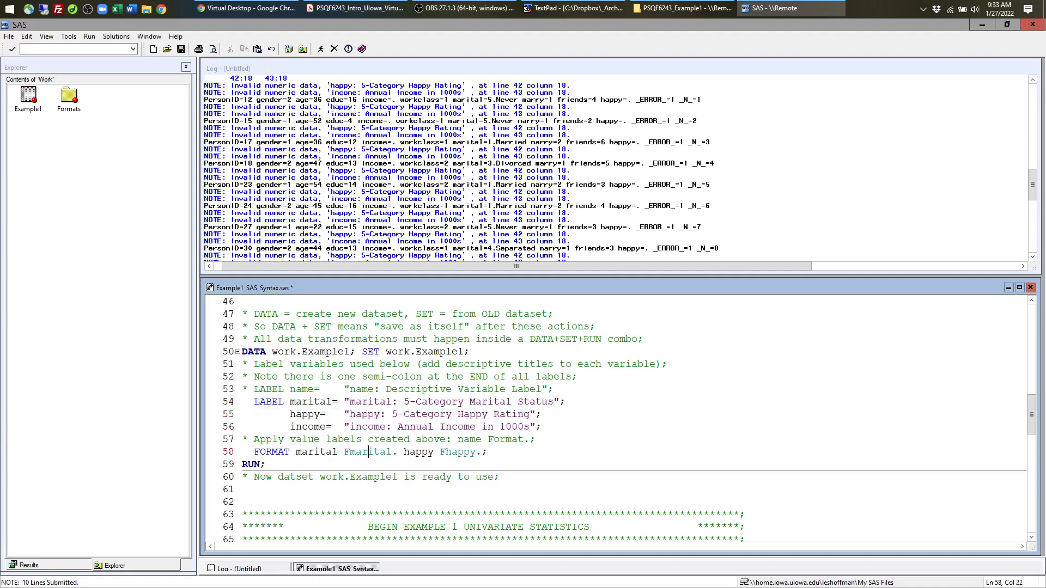
pyautogui.moveTo(542, 427); pyautogui.dragTo(242, 415)
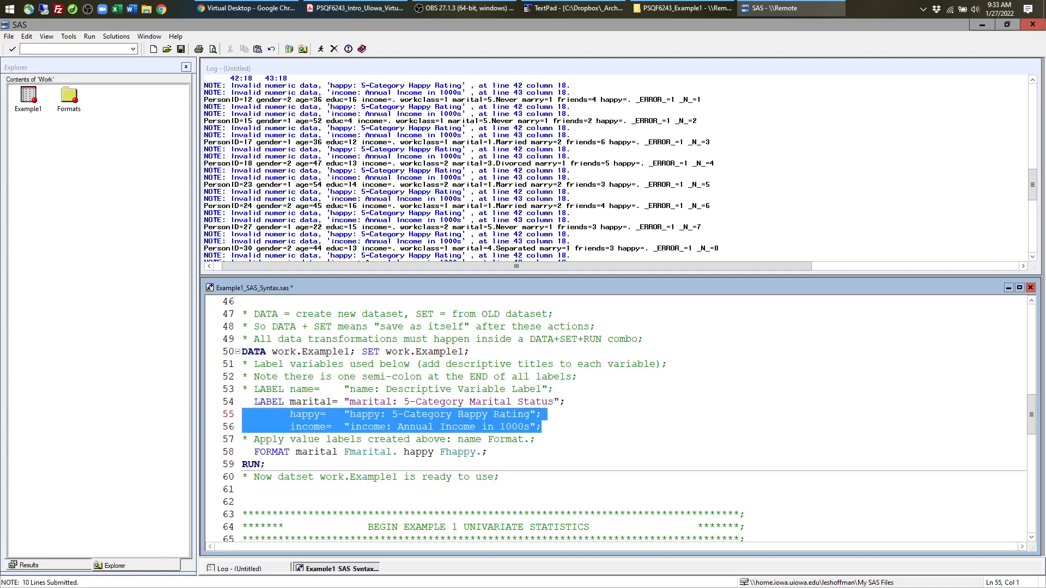
pyautogui.click(332, 426)
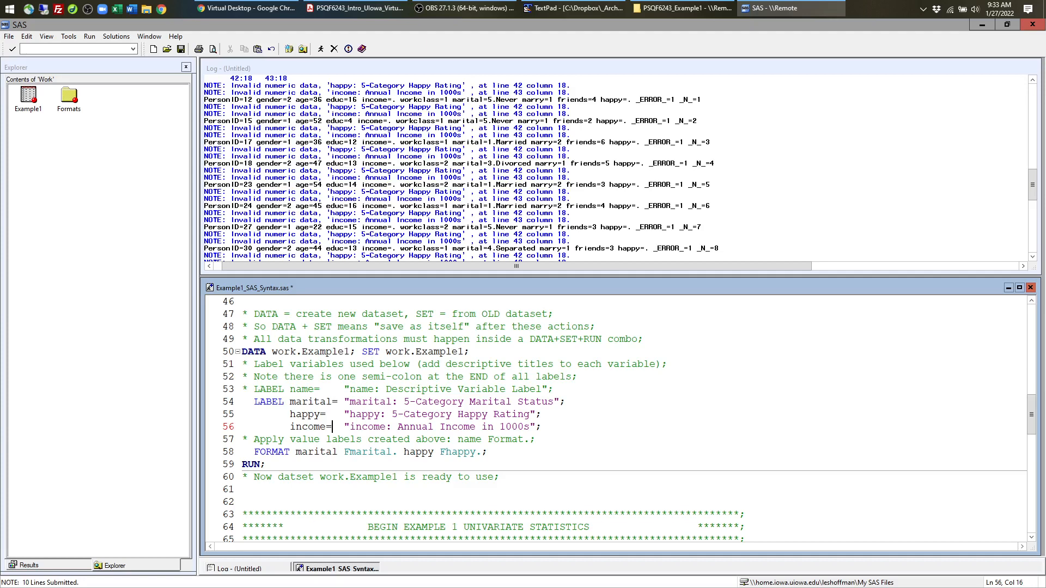
pyautogui.moveTo(350, 402); pyautogui.dragTo(554, 402)
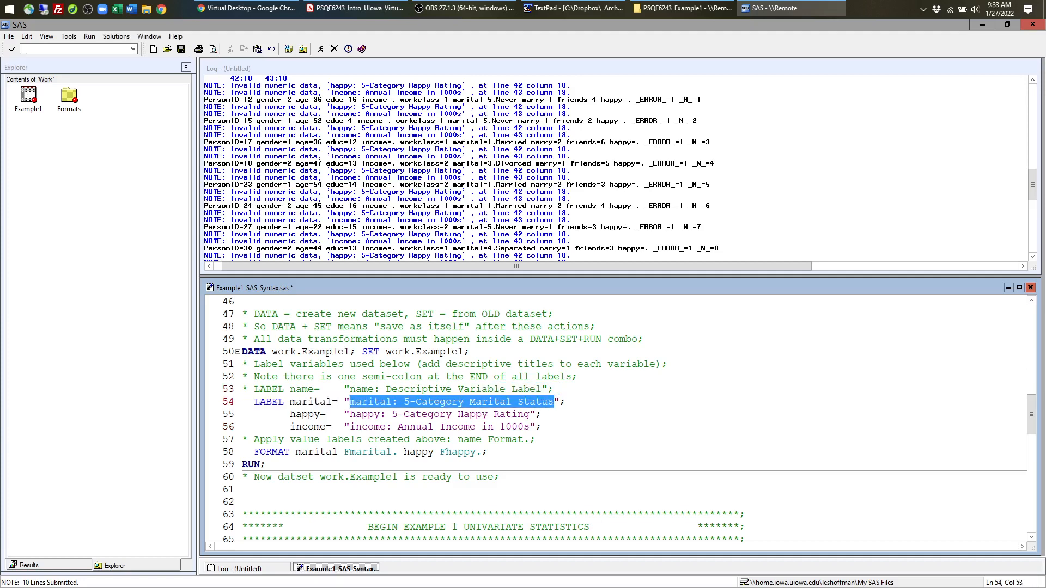
pyautogui.click(386, 427)
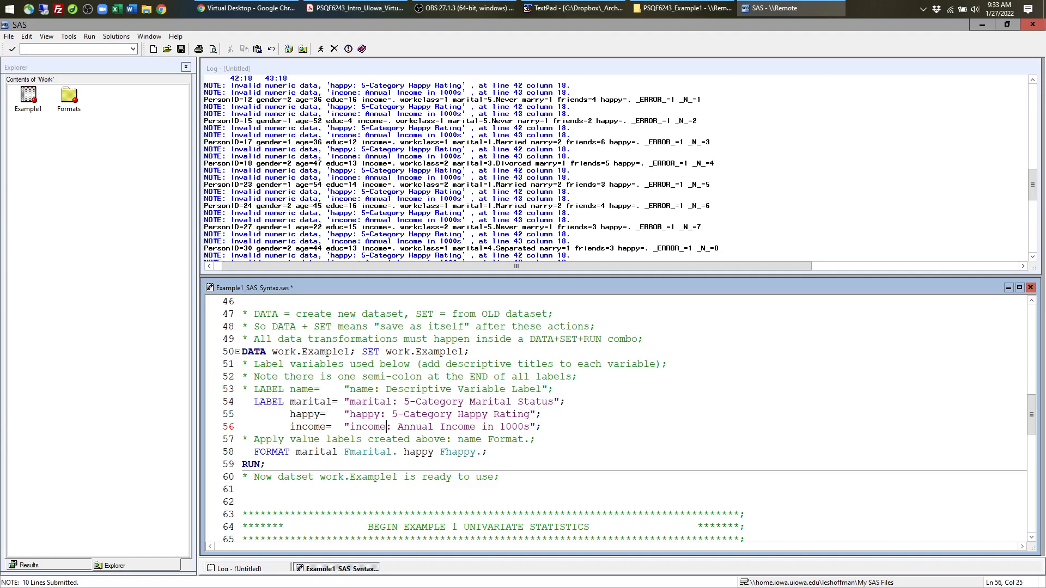
pyautogui.moveTo(349, 414); pyautogui.dragTo(531, 414)
pyautogui.moveTo(350, 427); pyautogui.dragTo(525, 426)
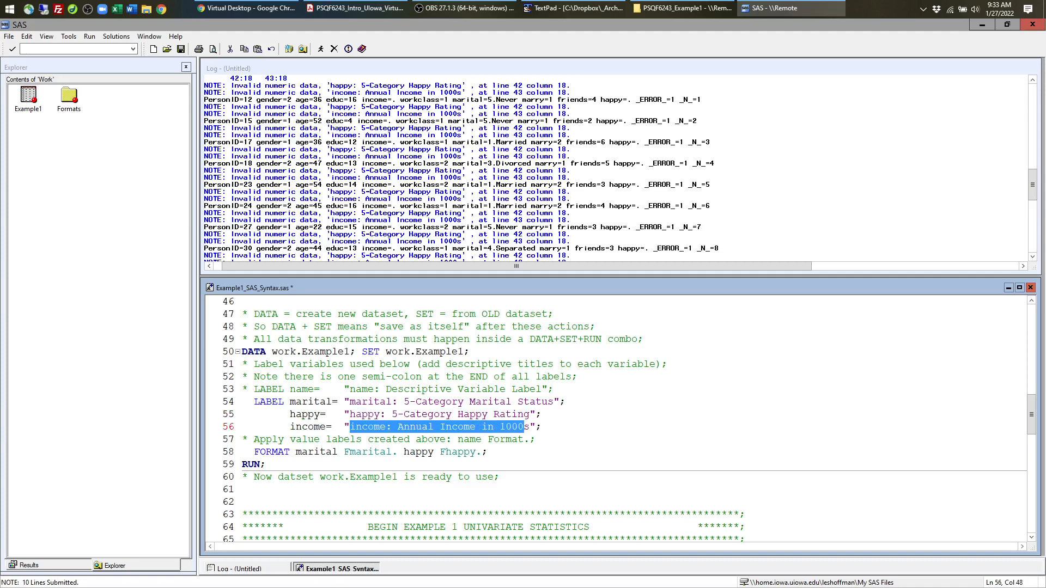
# - Remove the extra semicolons after the marital and happy labels, leaving only the one after the income label
pyautogui.click(566, 402)
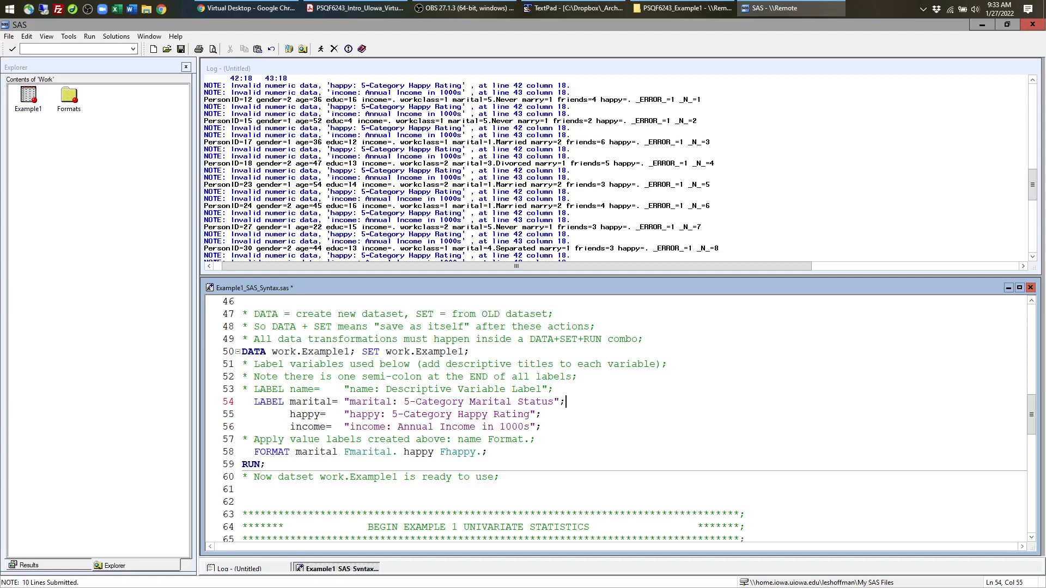
pyautogui.press('BackSpace')
pyautogui.press('BackSpace')
pyautogui.moveTo(296, 414)
pyautogui.mouseDown()
pyautogui.moveTo(536, 414)
pyautogui.moveTo(296, 426)
pyautogui.mouseUp()
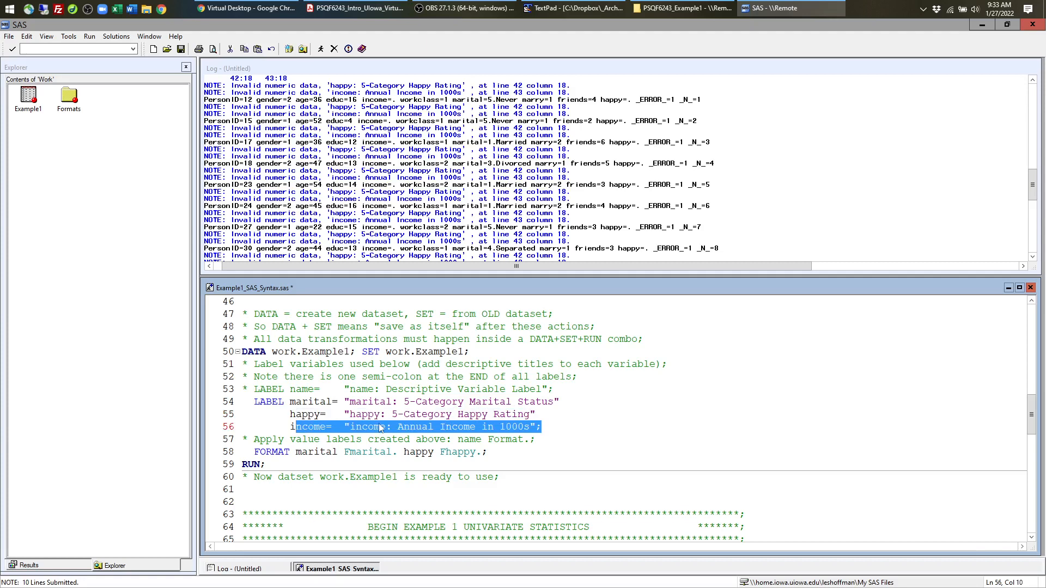
# - Review the invalid numeric data notes once more and clear the log
pyautogui.click(398, 149)
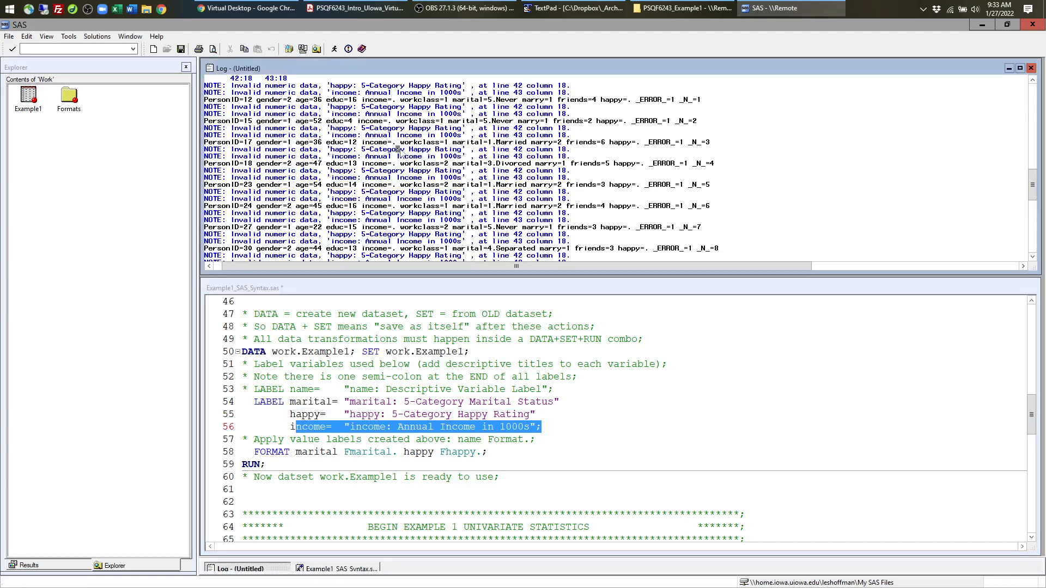
pyautogui.scroll(2, 398, 149)
pyautogui.click(368, 364)
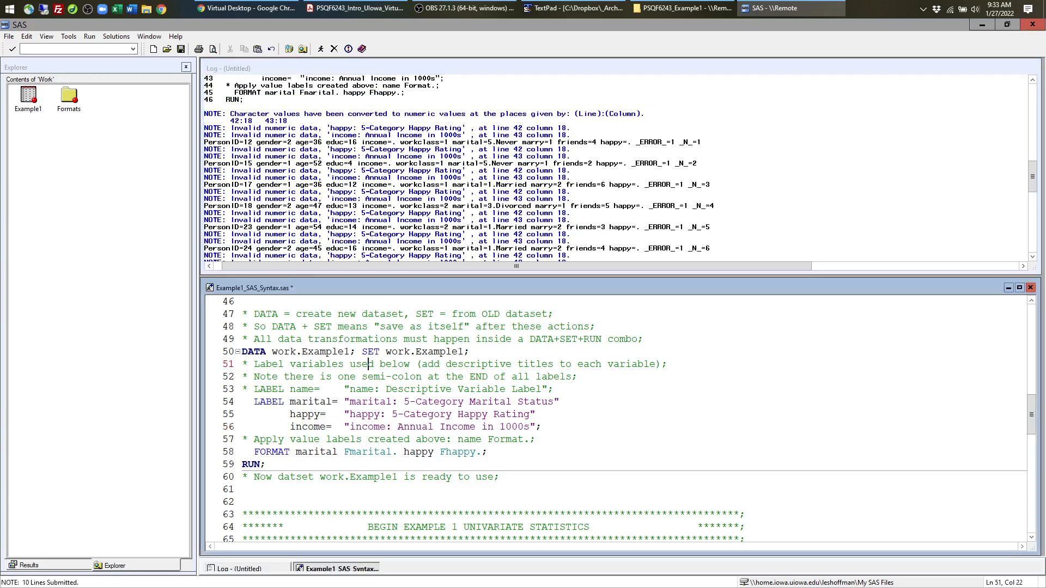
pyautogui.click(330, 177)
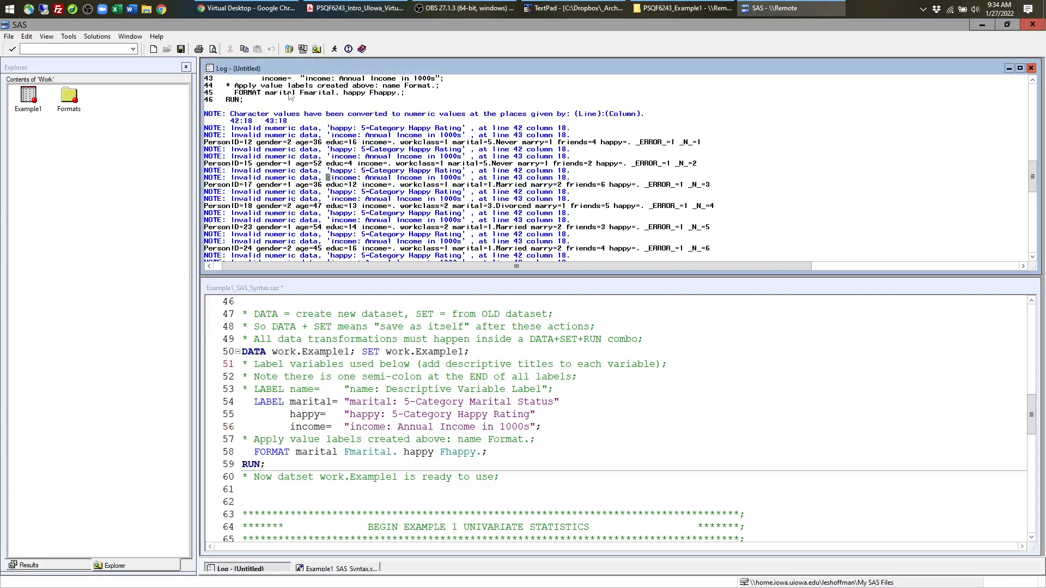
pyautogui.hotkey('ctrl', 'e')
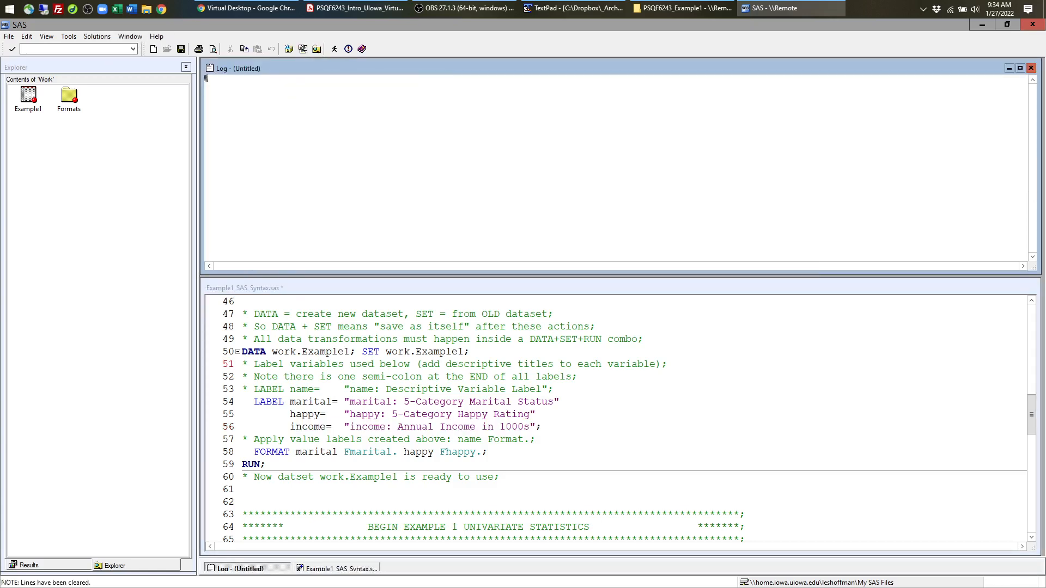
# - Return to the start of the PROC IMPORT section at line 28 of the syntax file
pyautogui.click(314, 377)
pyautogui.scroll(2, 315, 377)
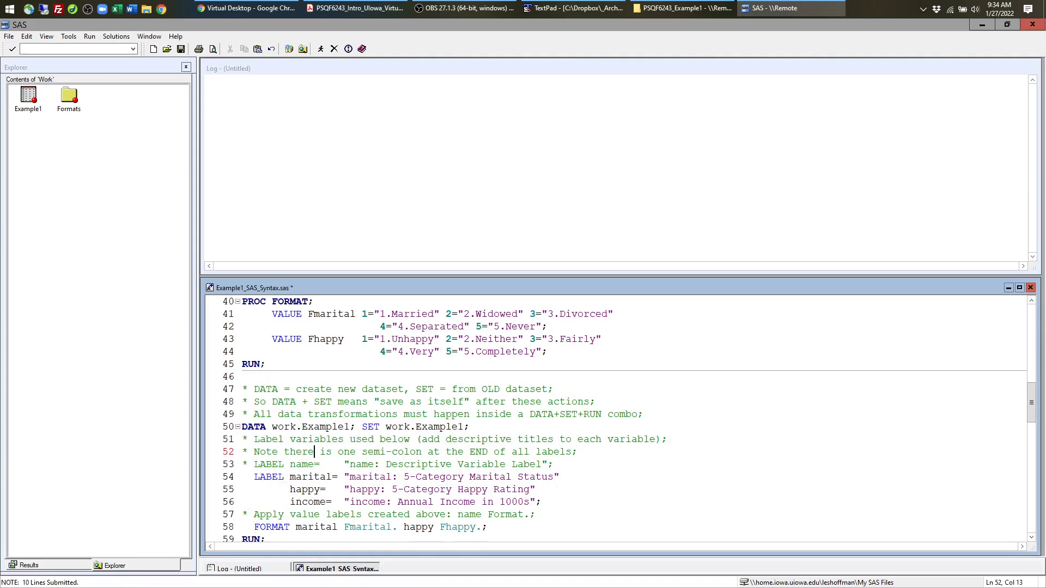
pyautogui.scroll(5, 315, 376)
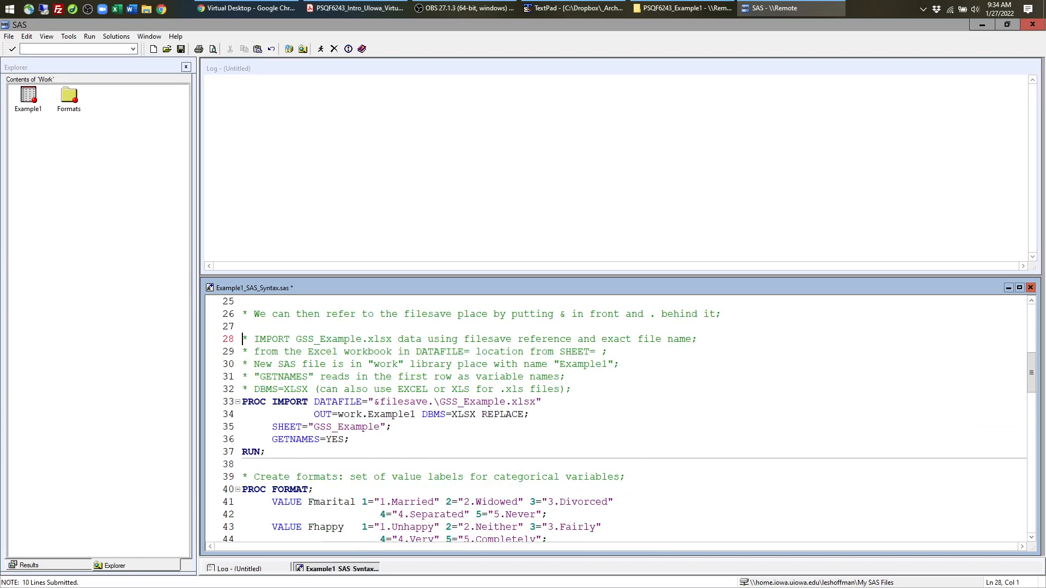
# - Run the PROC IMPORT block on lines 28–37 to read GSS_Example.xlsx into work.Example1
pyautogui.moveTo(243, 339); pyautogui.dragTo(266, 452)
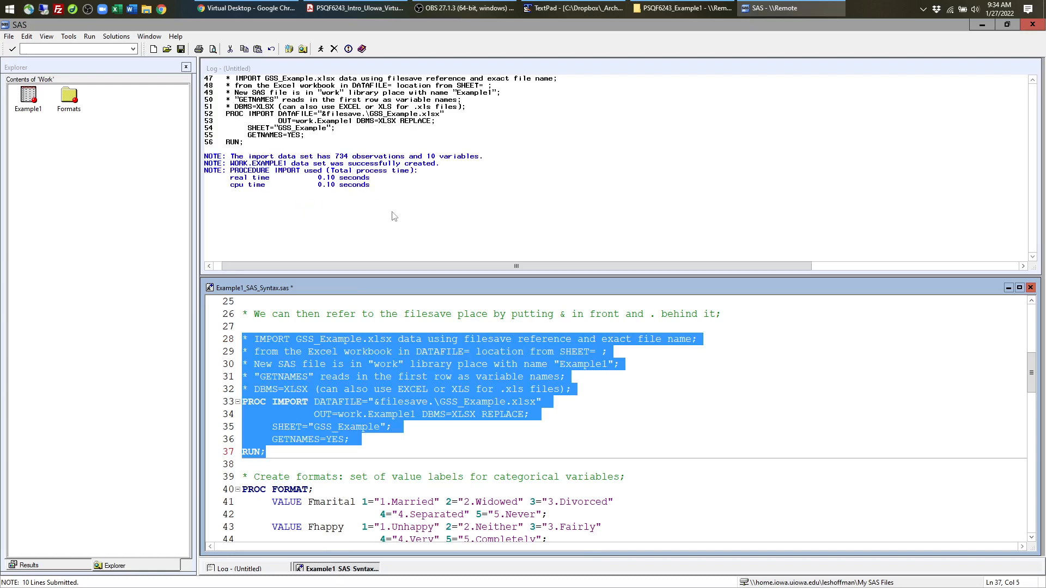
pyautogui.click(29, 107)
pyautogui.click(321, 375)
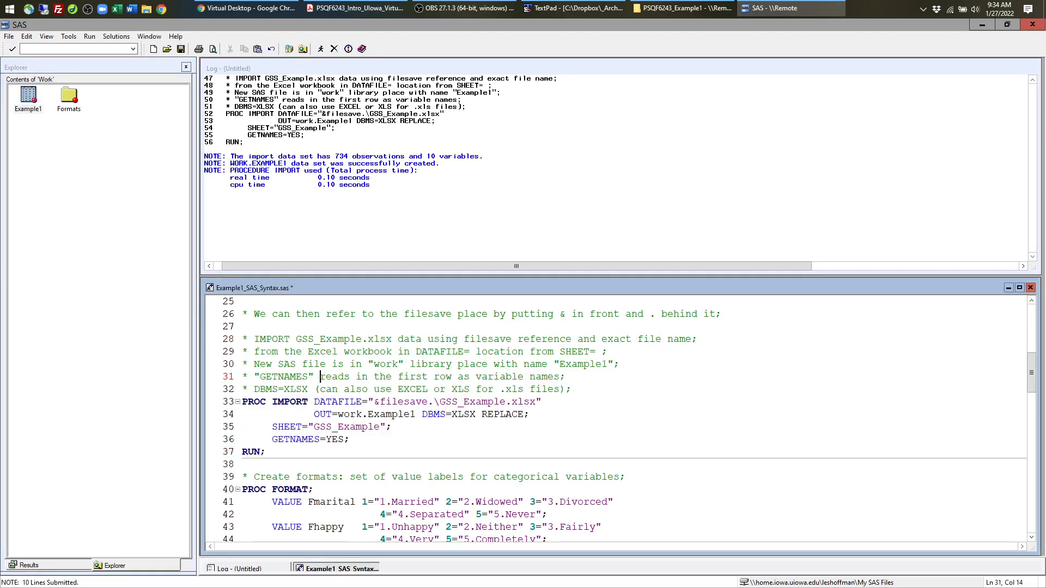
# - Run the DATA step on lines 47–59 that labels marital, happy and income and applies their value formats, and save the syntax file
pyautogui.scroll(-3, 321, 375)
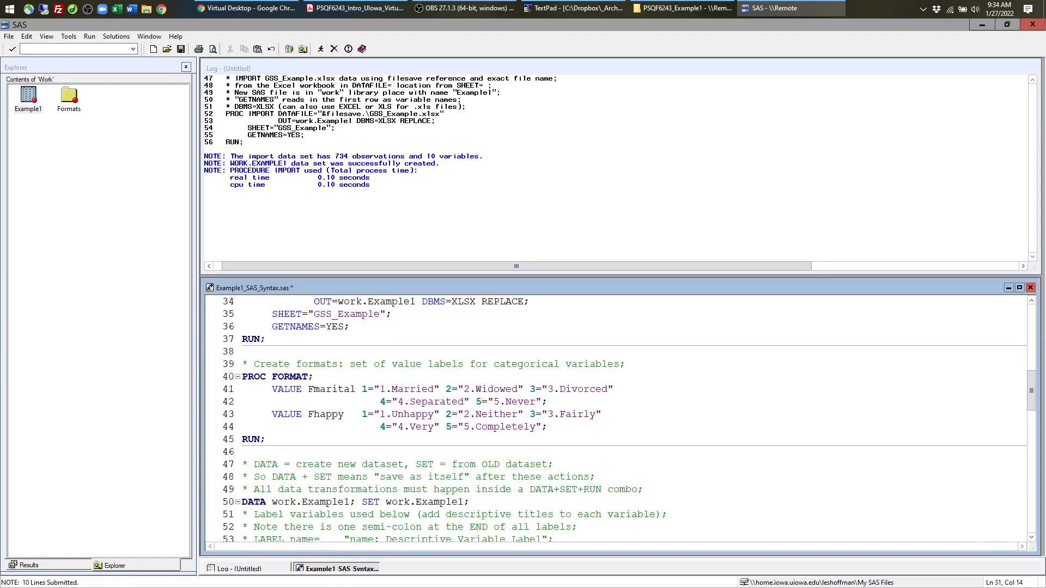
pyautogui.scroll(-3, 621, 419)
pyautogui.scroll(1, 630, 420)
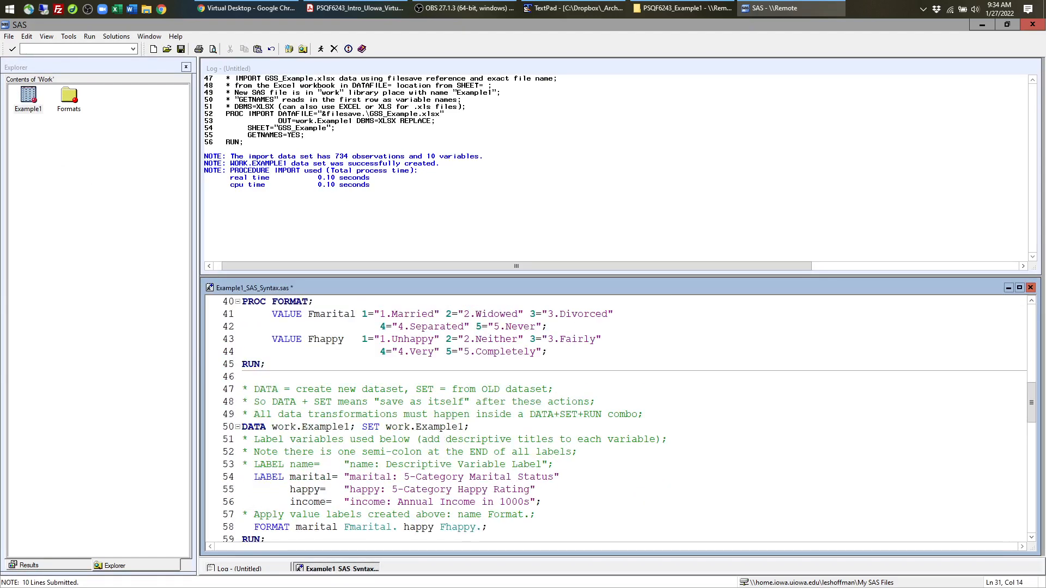
pyautogui.scroll(-1, 629, 420)
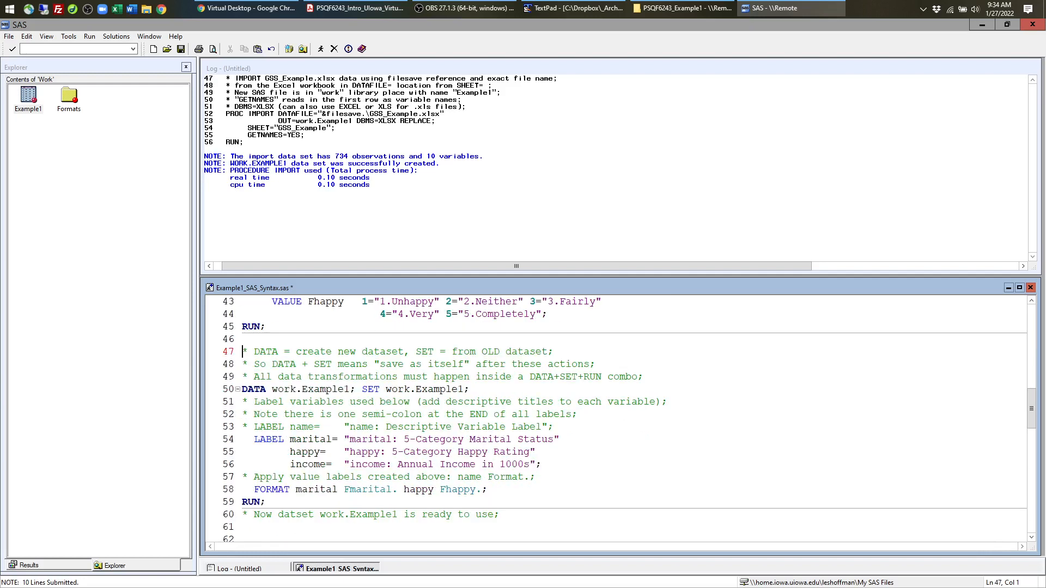
pyautogui.moveTo(243, 352); pyautogui.dragTo(265, 502)
pyautogui.press('F3')
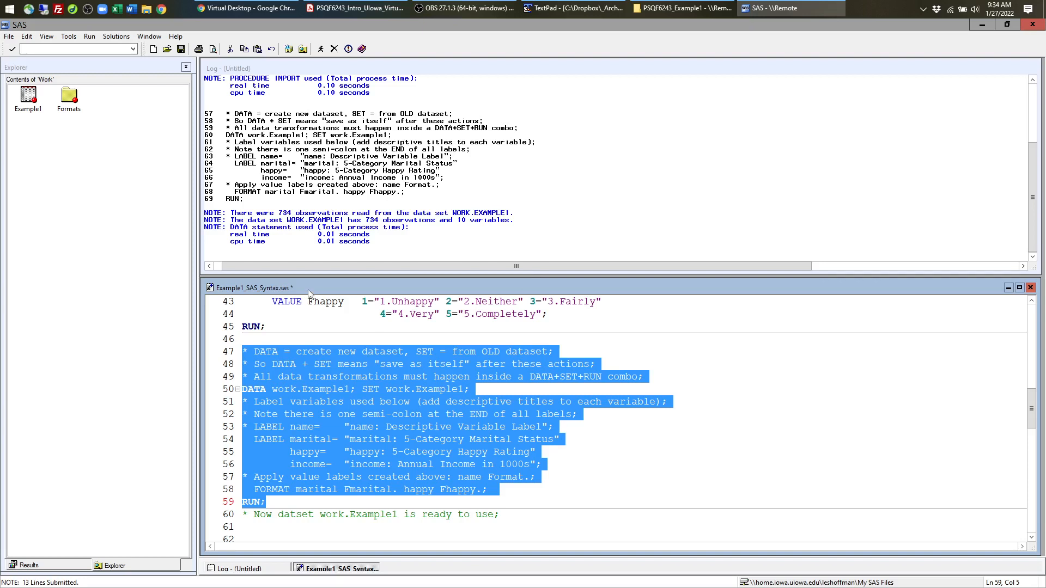
pyautogui.hotkey('ctrl', 's')
# - Open the Example1 dataset and examine the labelled income, marital and happy columns
pyautogui.doubleClick(25, 103)
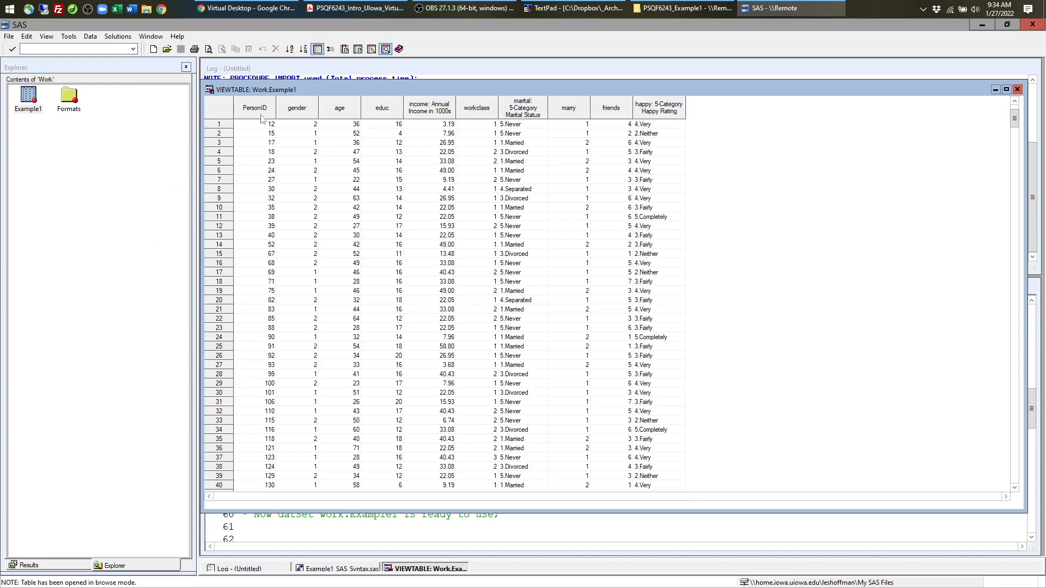
pyautogui.click(439, 111)
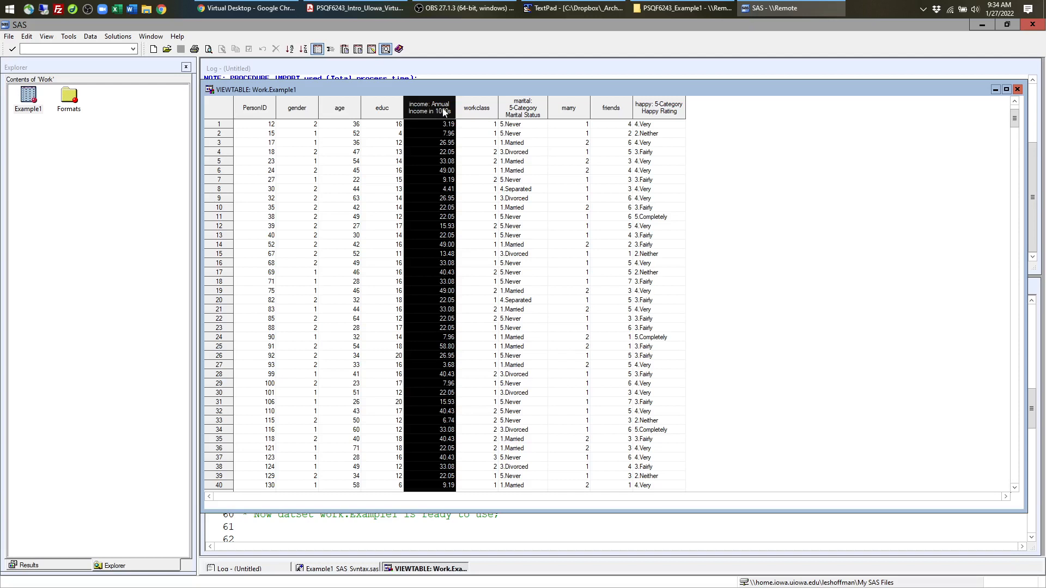
pyautogui.click(536, 115)
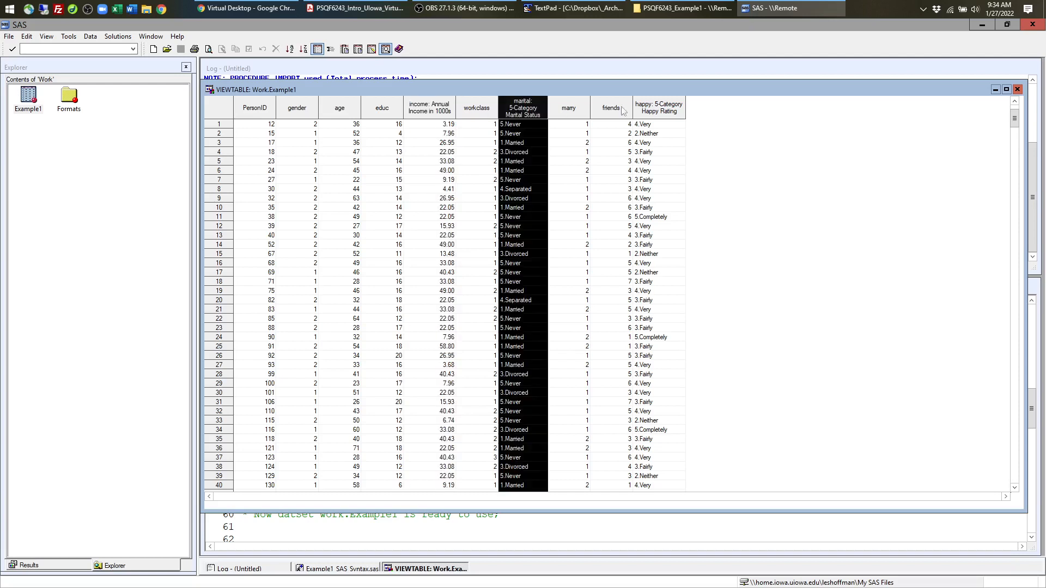
pyautogui.click(650, 111)
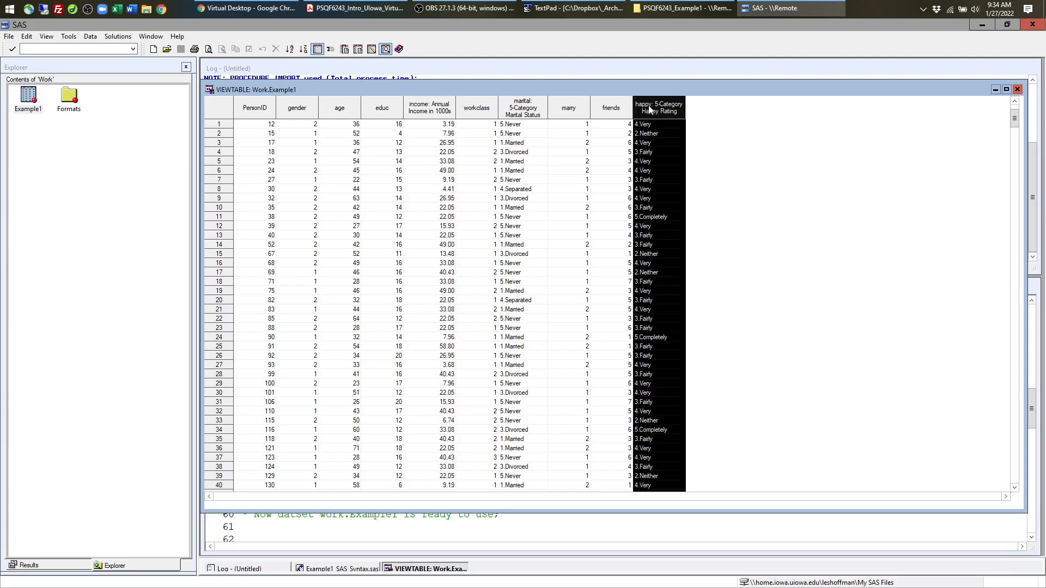
pyautogui.click(537, 129)
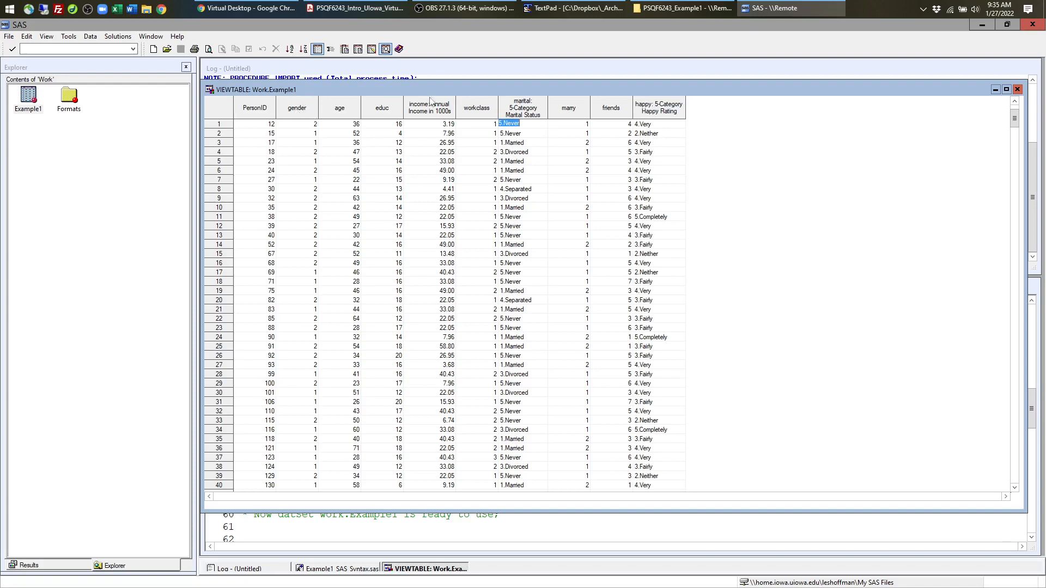
# - Show column names as the Example1 table's headers, and switch back to column labels
pyautogui.click(46, 37)
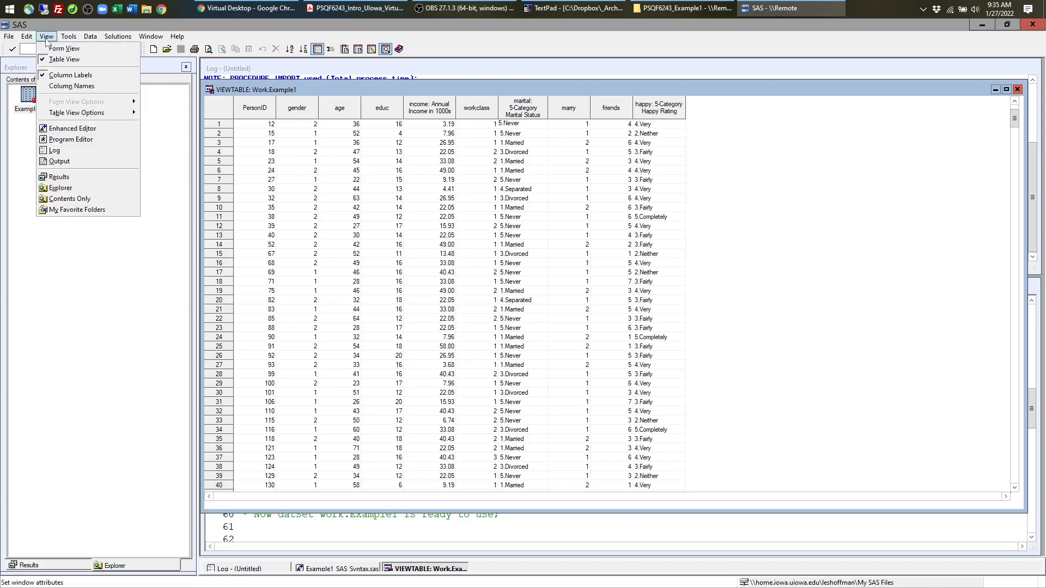
pyautogui.click(77, 85)
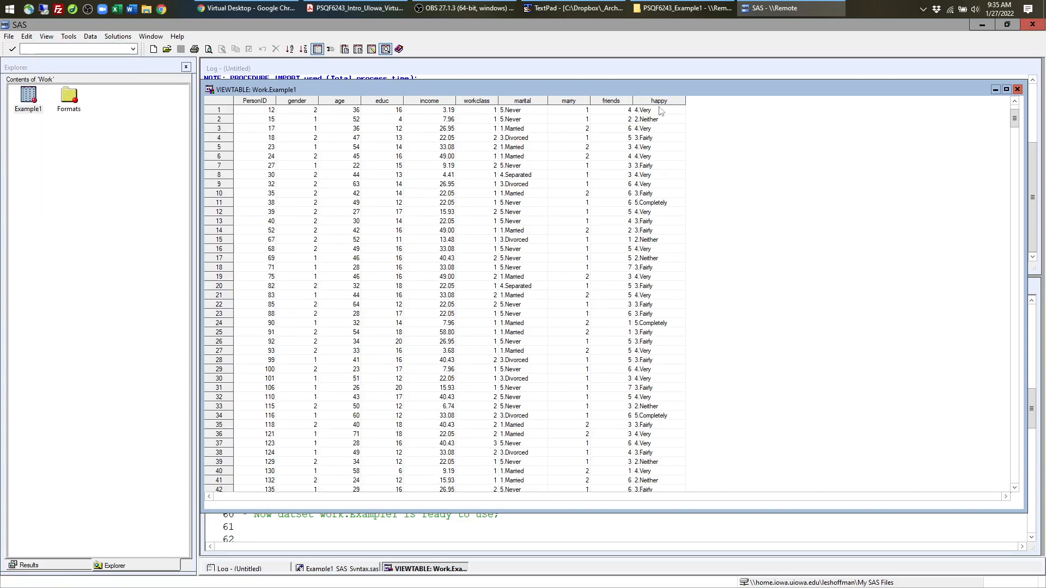
pyautogui.click(48, 37)
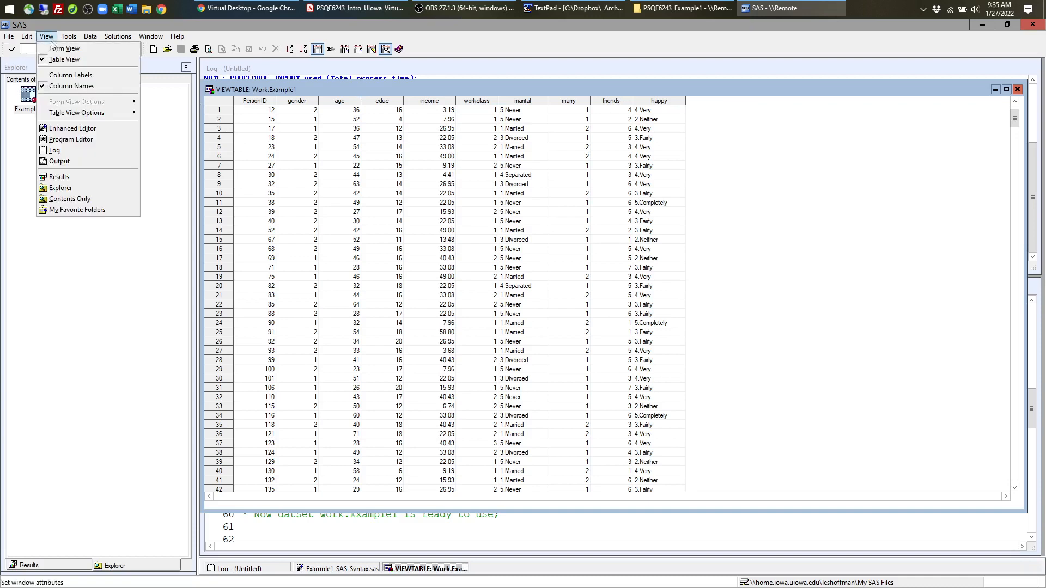
pyautogui.click(75, 80)
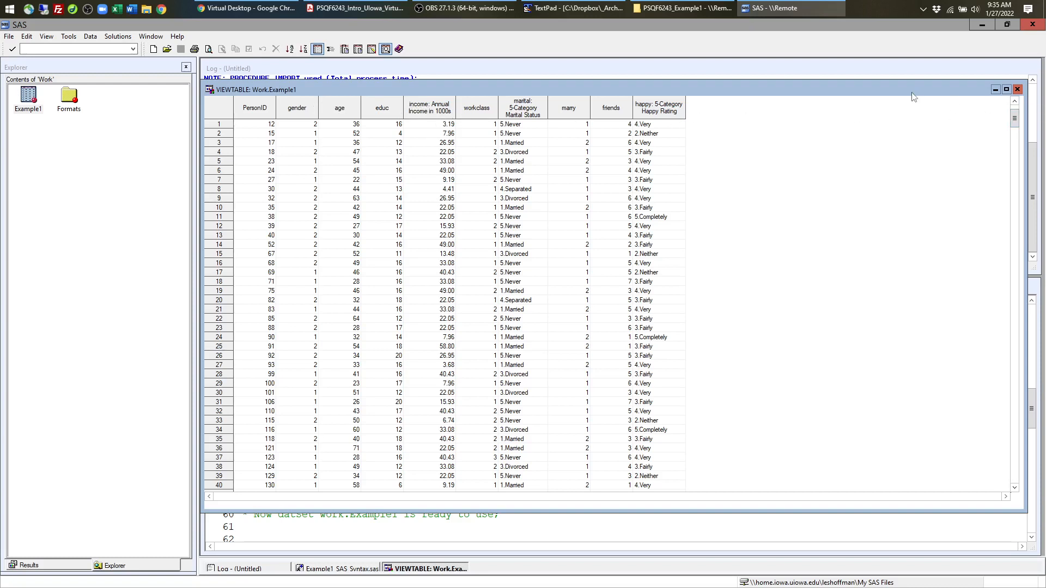
# - Close the Example1 table view and return to the FORMAT statement in the syntax
pyautogui.rightClick(440, 572)
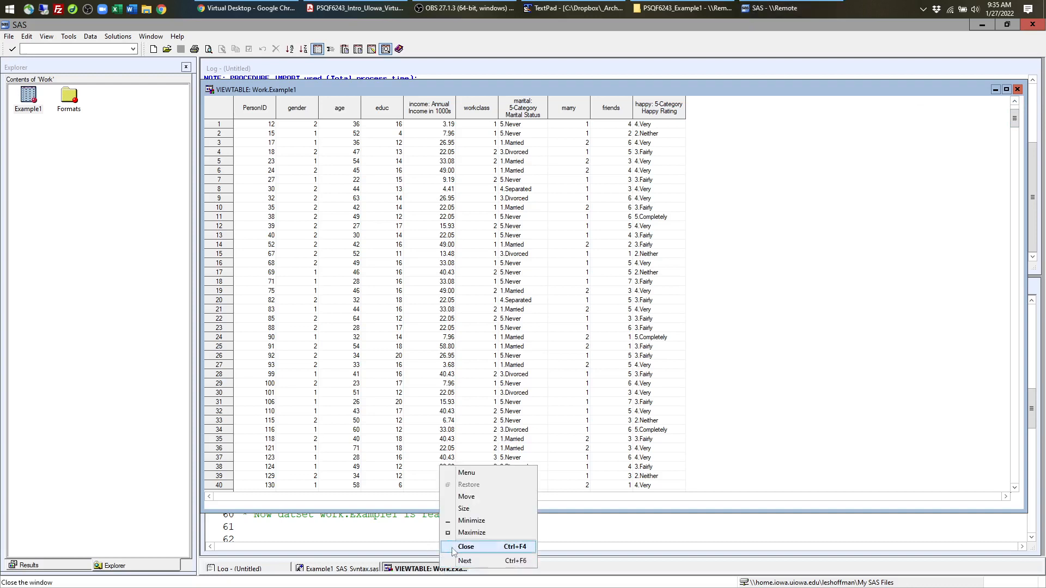
pyautogui.click(452, 548)
pyautogui.scroll(-2, 375, 410)
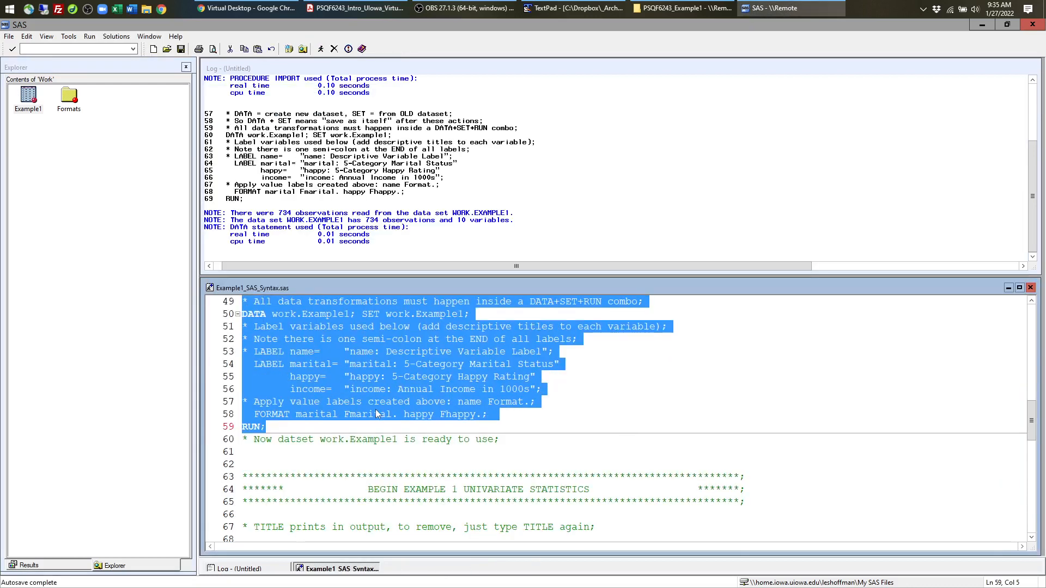
pyautogui.click(375, 414)
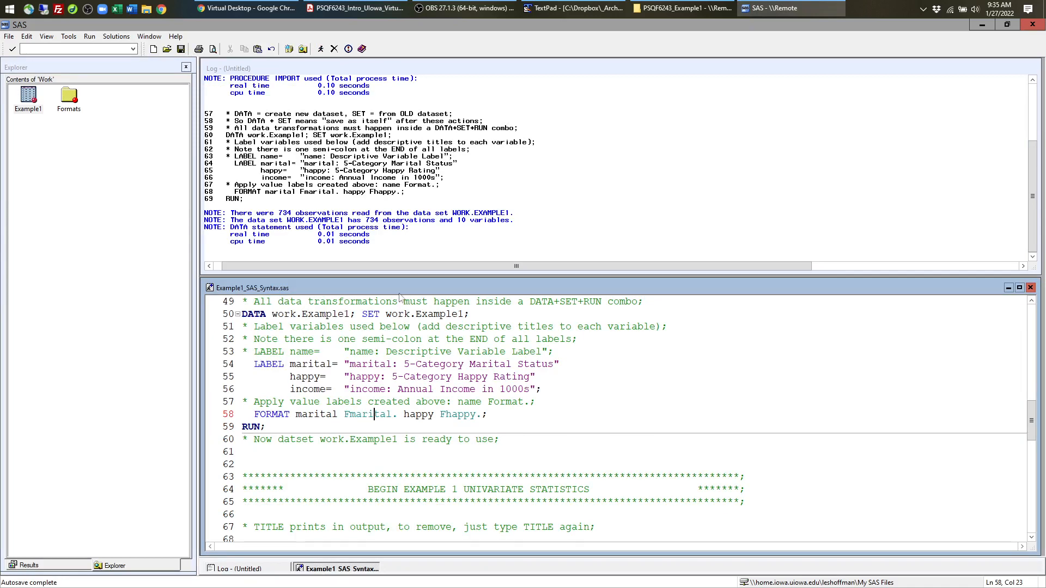
# - Enlarge the syntax editor over most of the log area and highlight the output options and title code on lines 1–4
pyautogui.scroll(8, 401, 298)
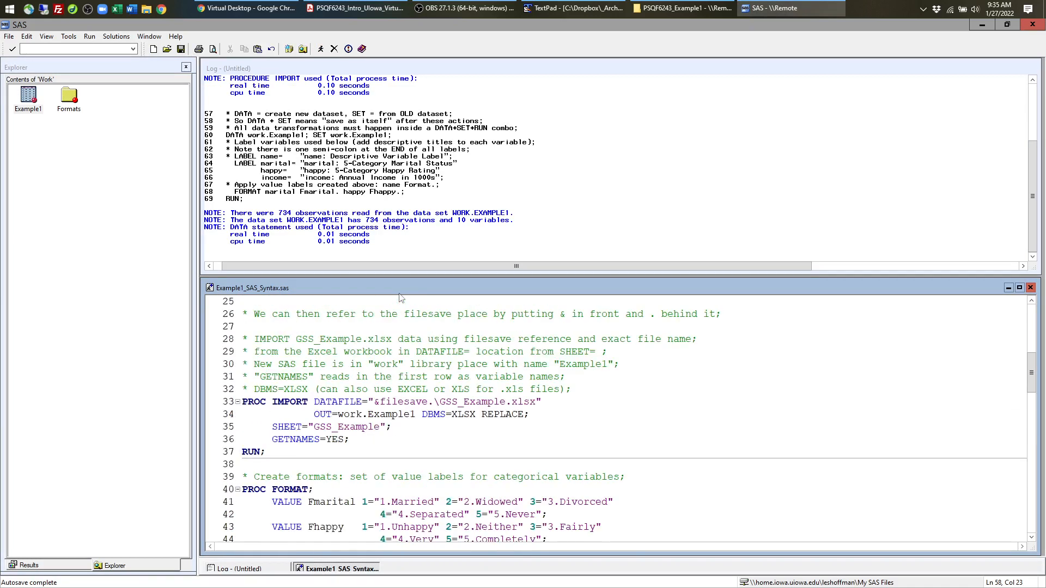
pyautogui.moveTo(413, 281); pyautogui.dragTo(413, 104)
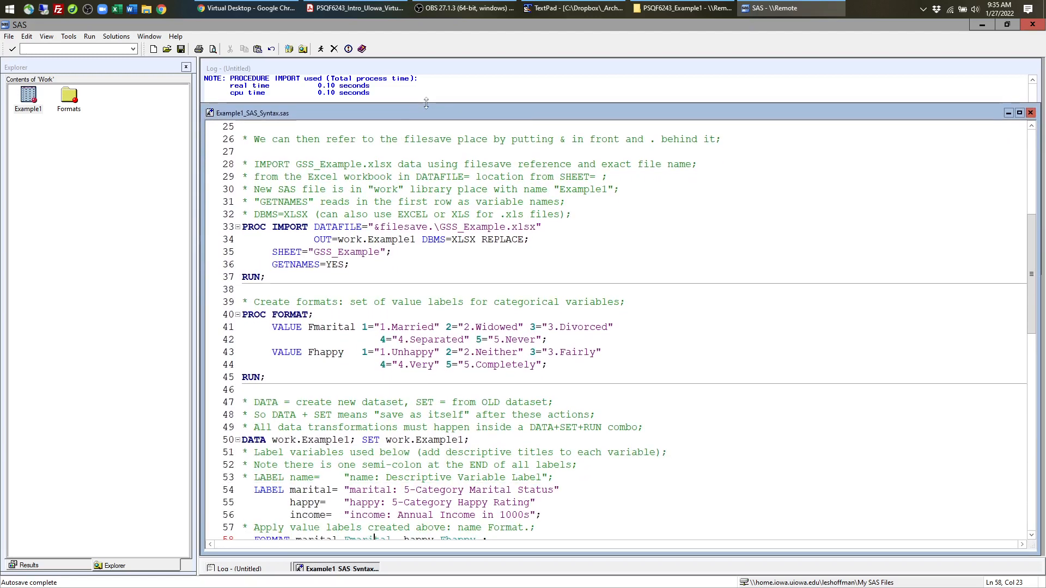
pyautogui.scroll(7, 616, 327)
pyautogui.scroll(1, 630, 330)
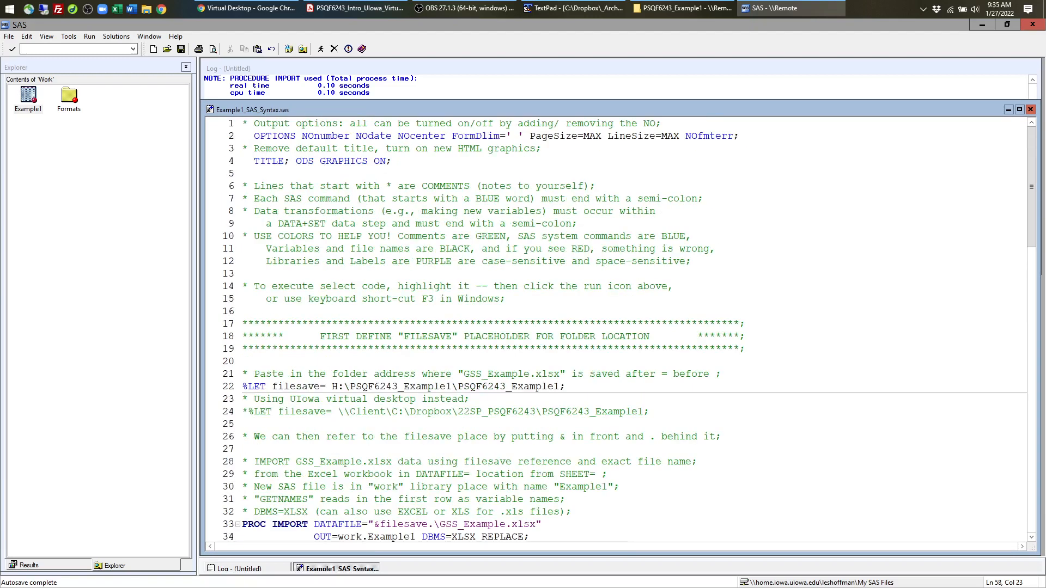
pyautogui.moveTo(242, 124); pyautogui.dragTo(398, 164)
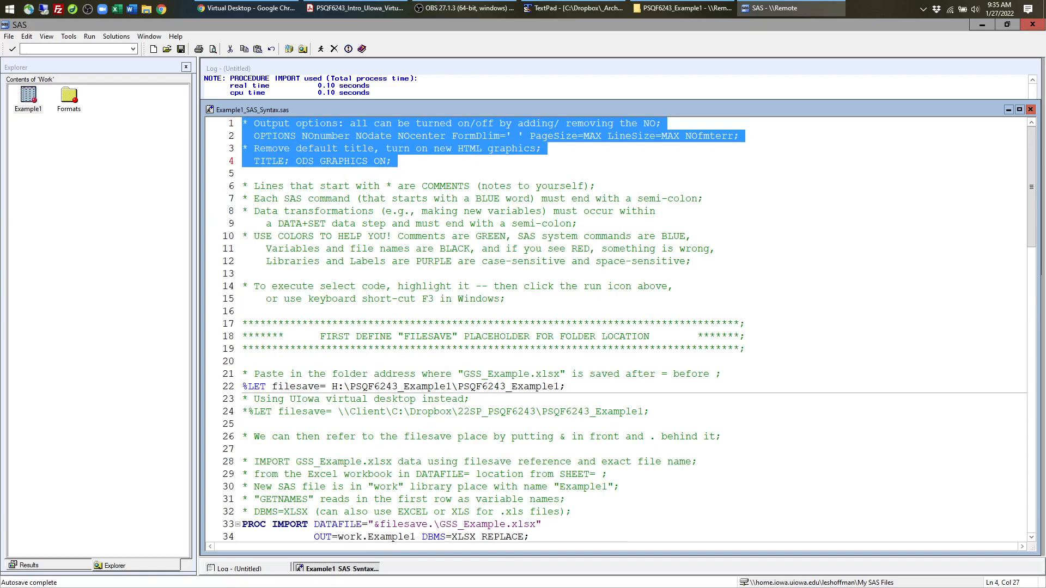
# - Compare the path in the %LET filesave line with the address of the PSQF6243_Example1 folder in File Explorer, and return to SAS
pyautogui.scroll(-1, 630, 329)
pyautogui.scroll(-2, 629, 329)
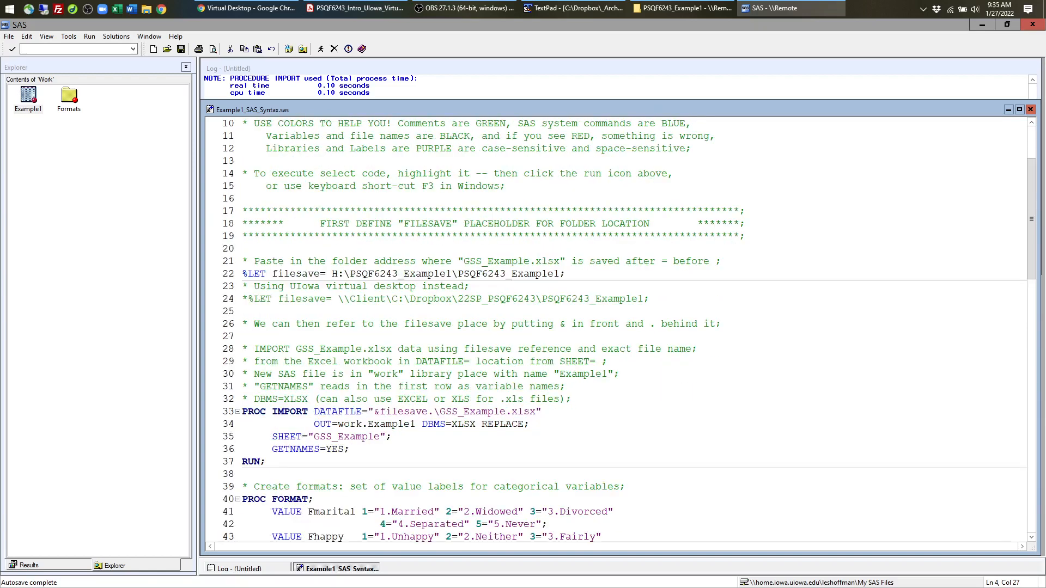
pyautogui.scroll(-1, 630, 329)
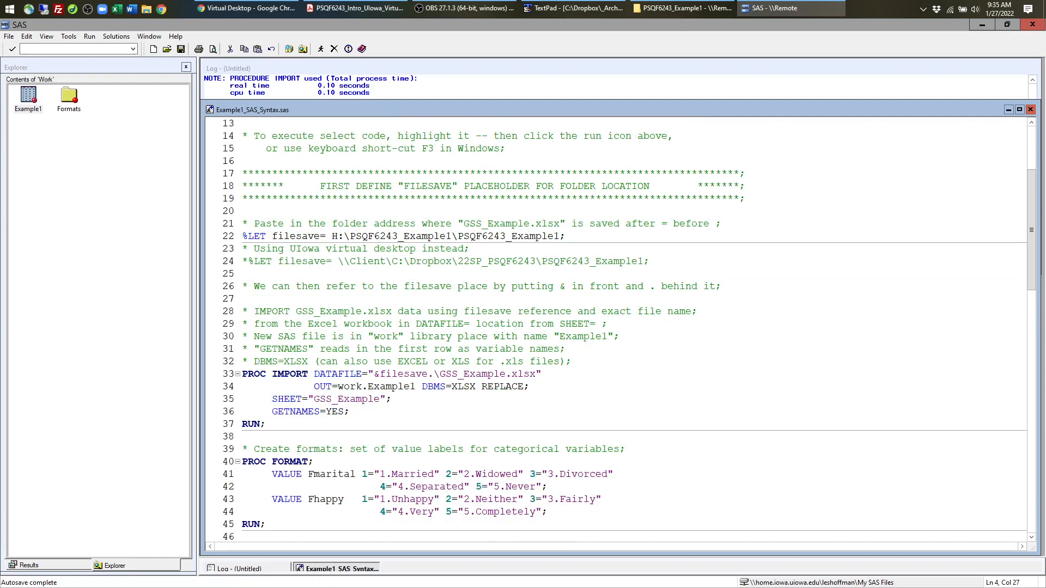
pyautogui.click(237, 241)
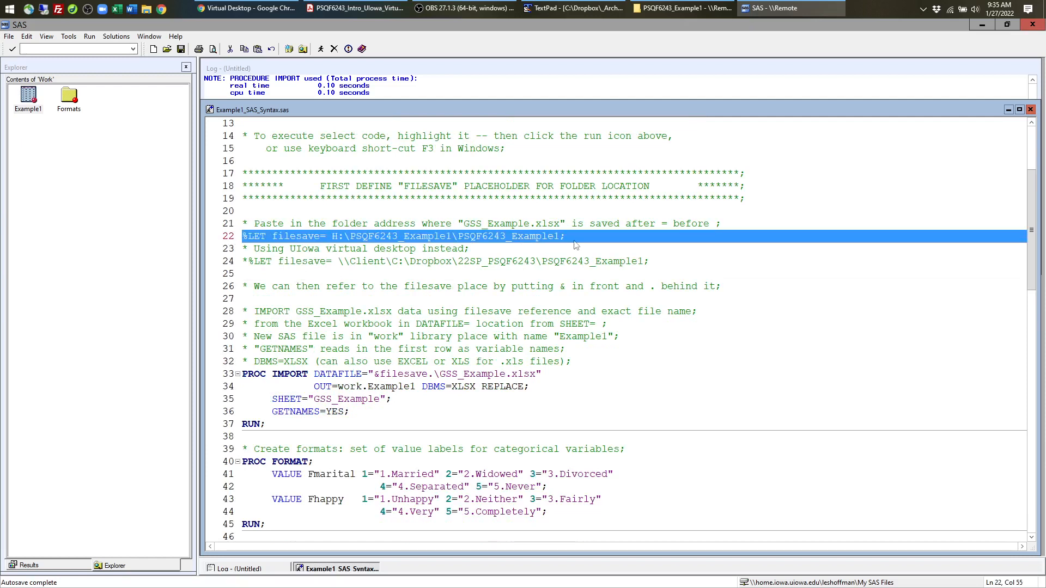
pyautogui.click(665, 7)
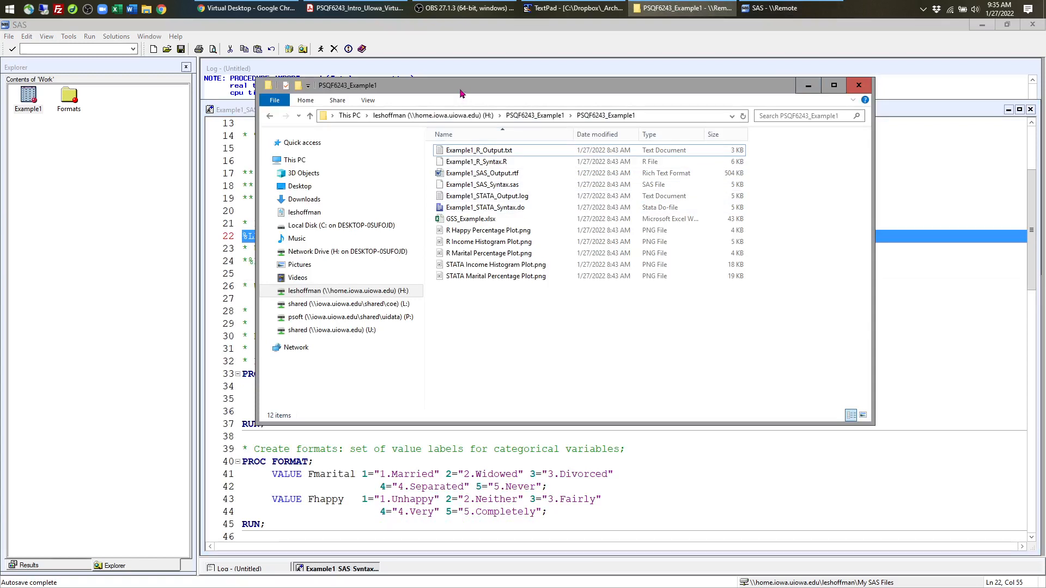
pyautogui.click(646, 116)
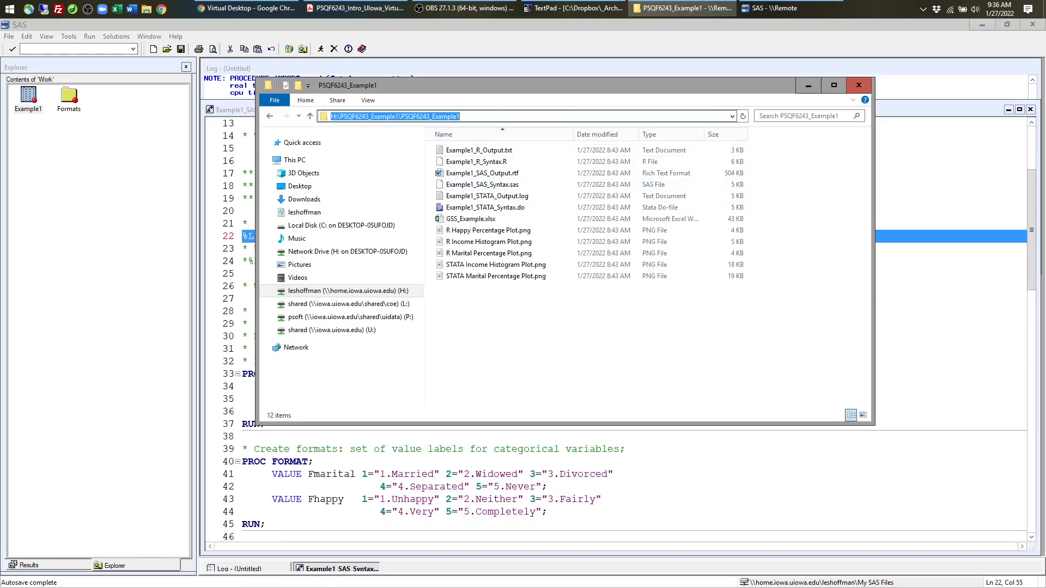
pyautogui.click(809, 85)
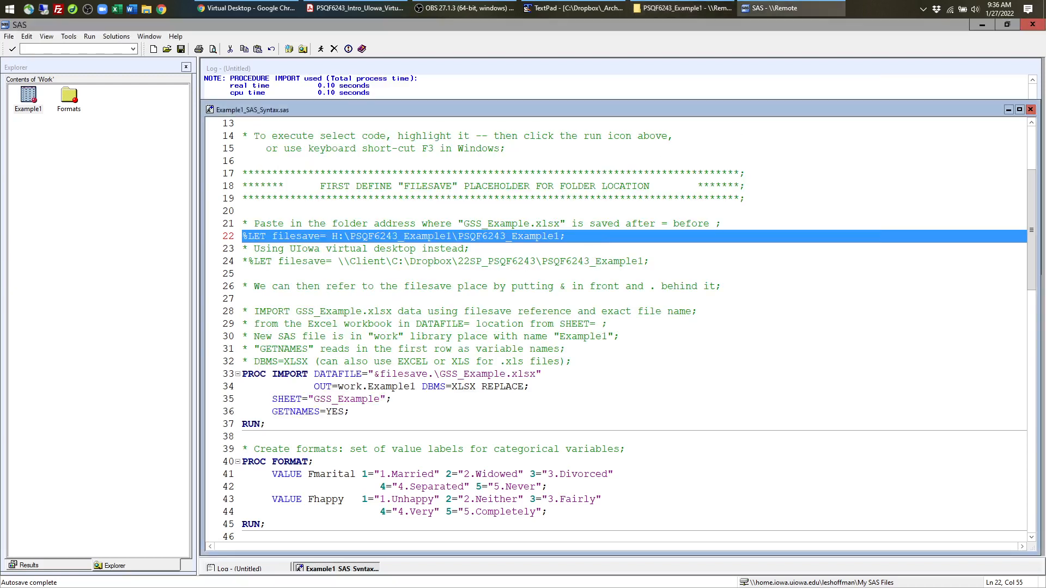
# - Highlight the equals sign and the closing semicolon around the folder path in the %LET filesave line
pyautogui.click(512, 240)
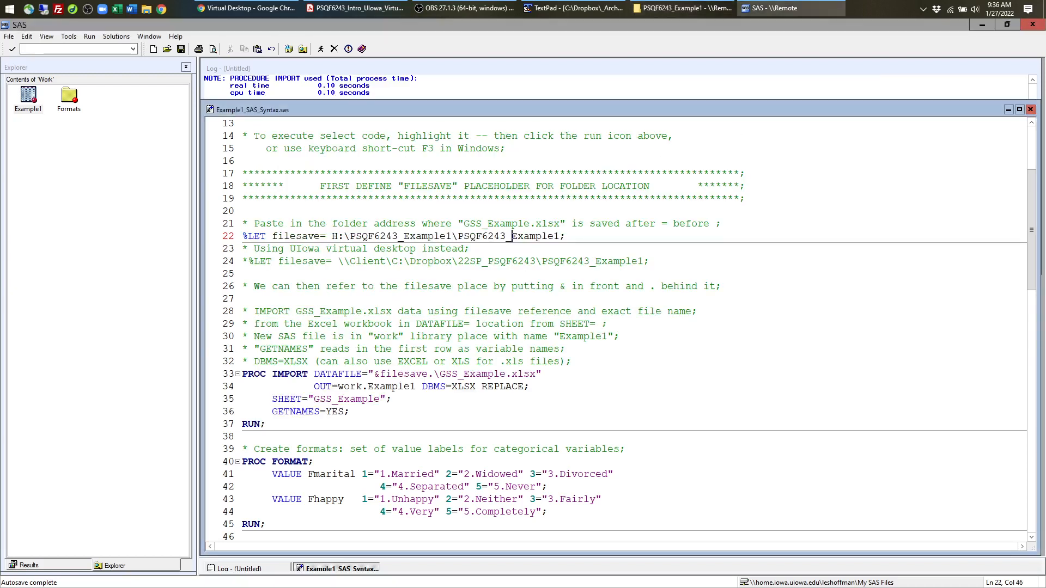
pyautogui.doubleClick(322, 236)
pyautogui.doubleClick(562, 237)
# - Highlight the PROC IMPORT block with its comments on lines 28–37 for review
pyautogui.scroll(-2, 627, 327)
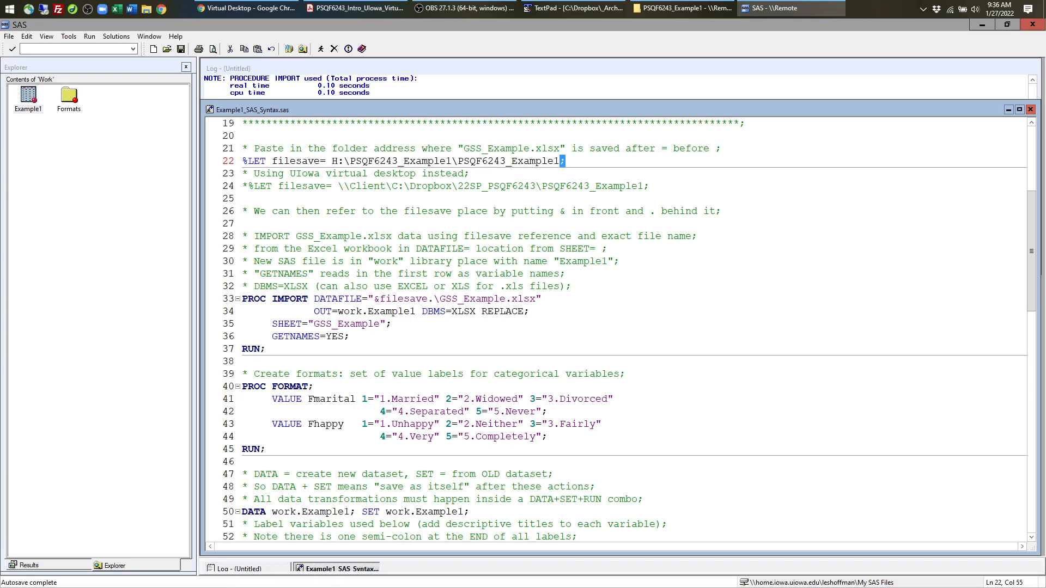
pyautogui.moveTo(242, 236); pyautogui.dragTo(266, 349)
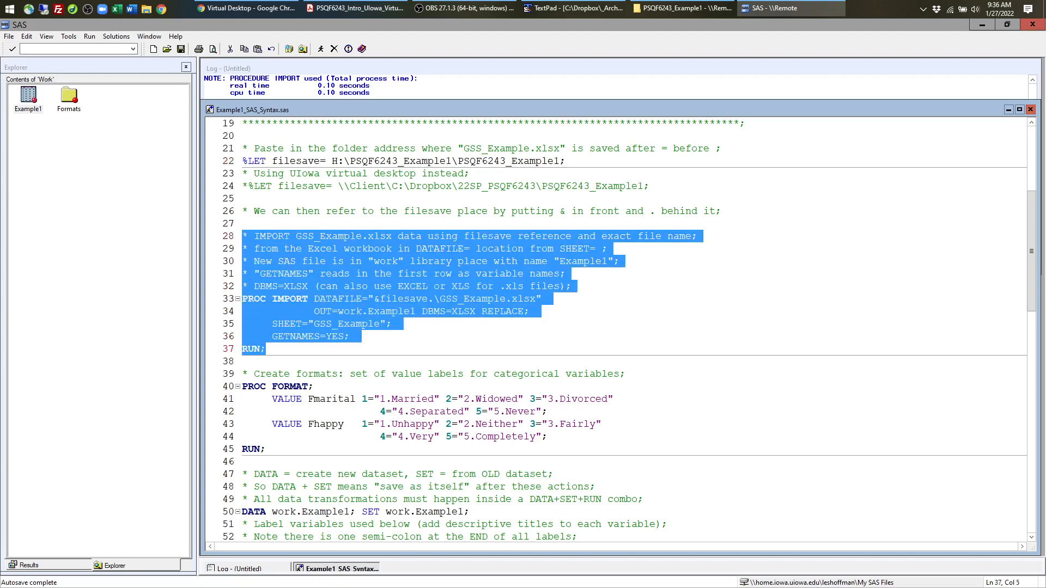
pyautogui.click(482, 299)
# - Highlight the PROC FORMAT block on lines 39–45, followed by the LABEL statement for marital, happy and income
pyautogui.scroll(-3, 481, 298)
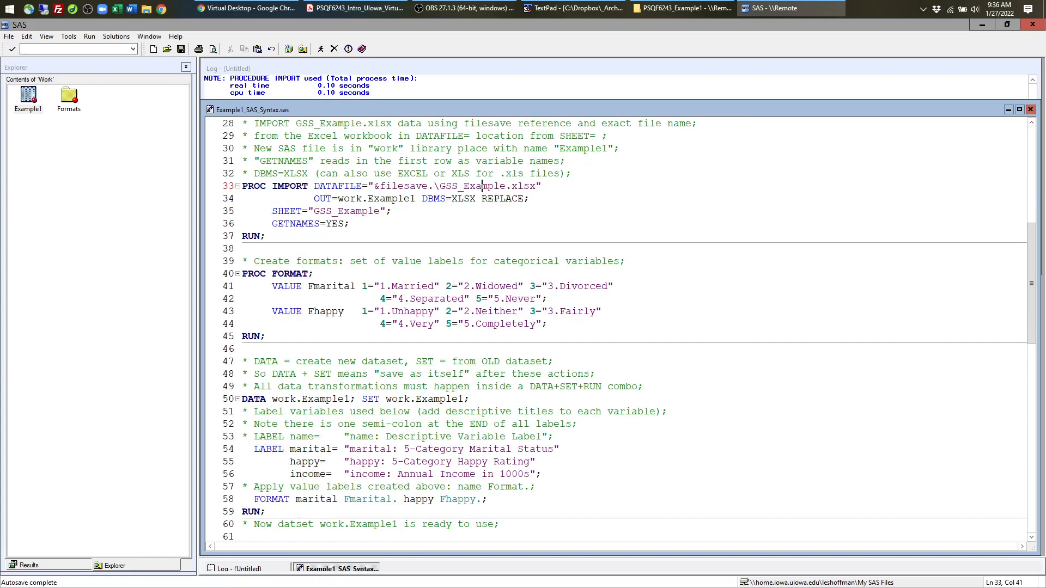
pyautogui.scroll(-1, 482, 298)
pyautogui.moveTo(242, 224); pyautogui.dragTo(291, 304)
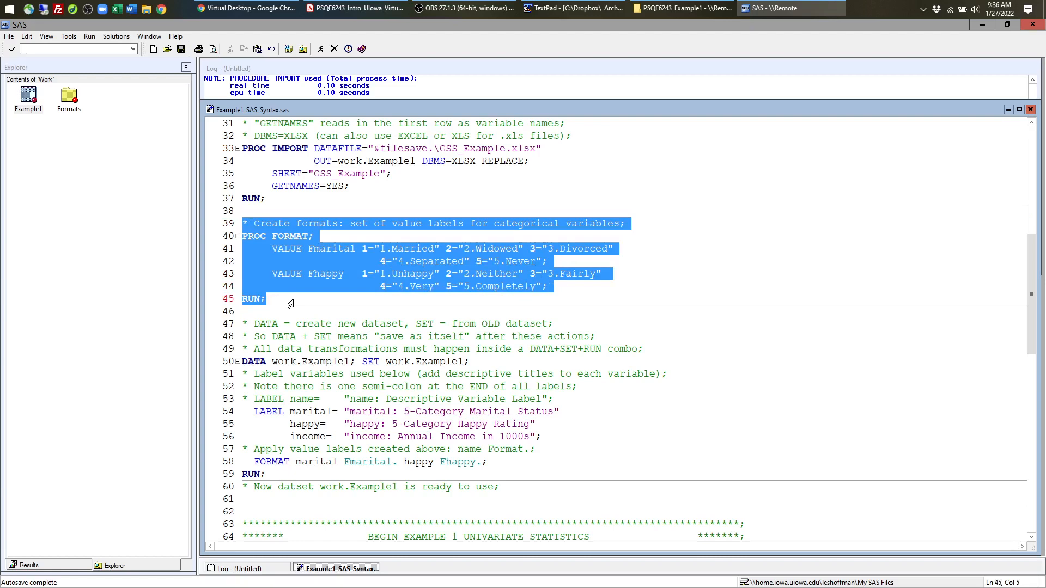
pyautogui.scroll(-2, 291, 304)
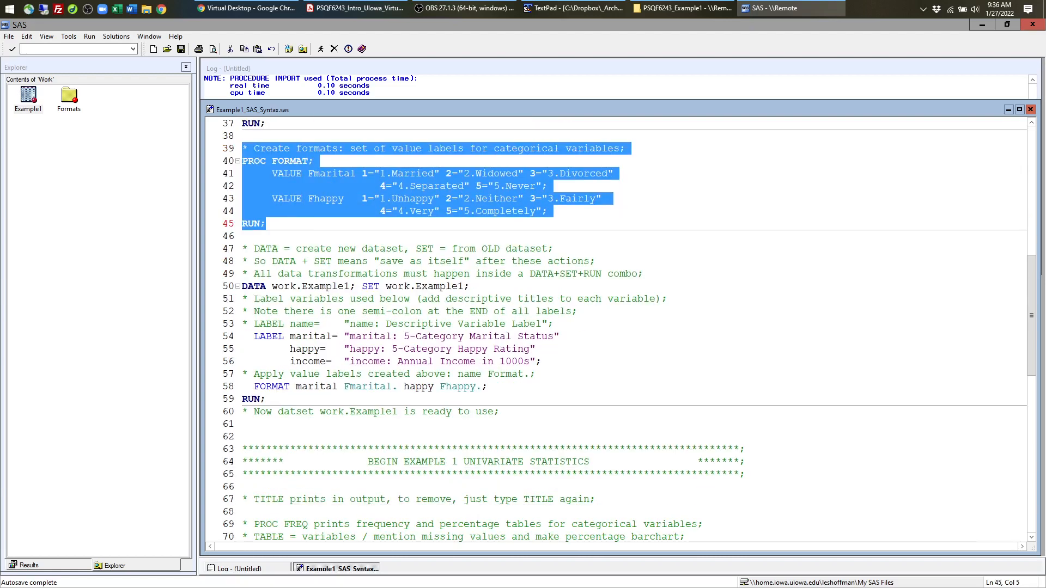
pyautogui.moveTo(248, 336); pyautogui.dragTo(541, 361)
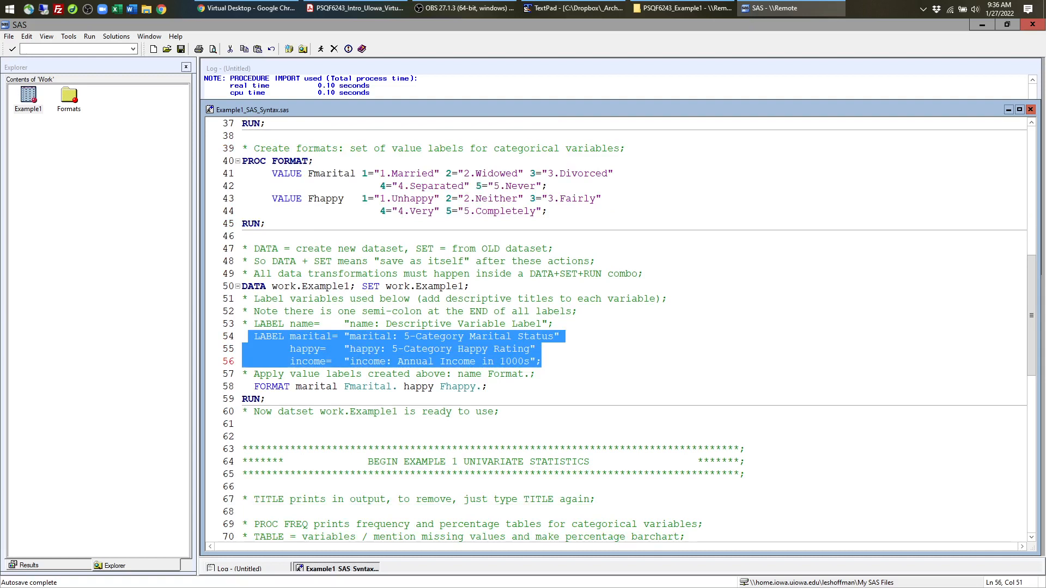
# - Highlight the FORMAT statement on line 58 and the BEGIN EXAMPLE 1 UNIVARIATE STATISTICS banner on lines 63–65
pyautogui.moveTo(494, 386); pyautogui.dragTo(242, 386)
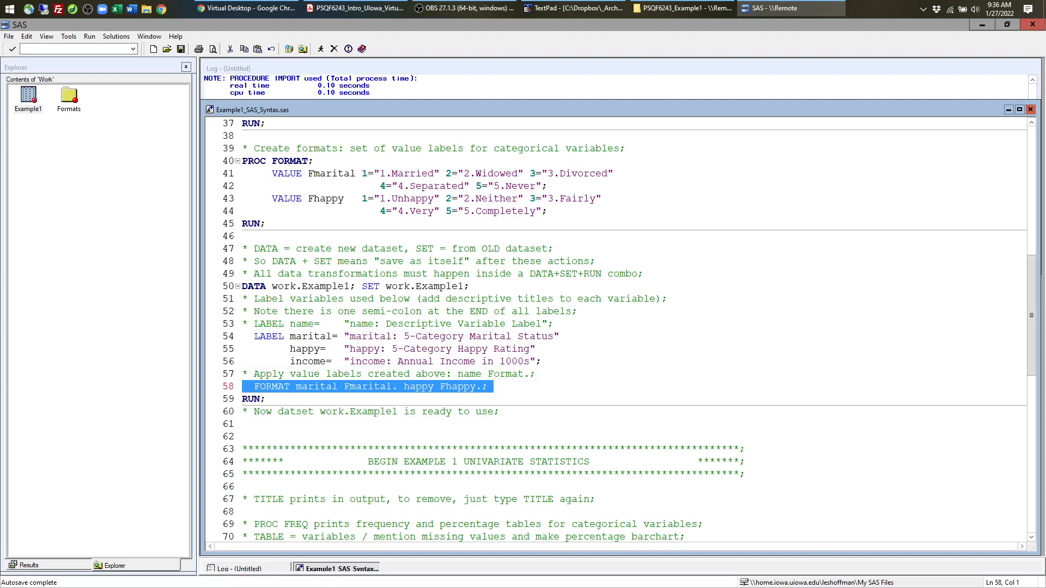
pyautogui.scroll(-1, 626, 327)
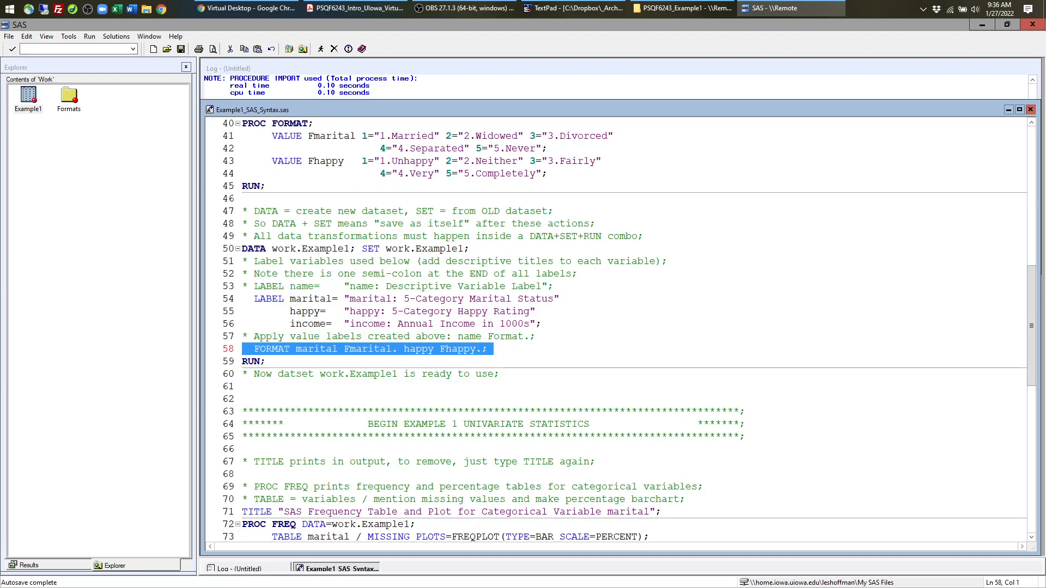
pyautogui.scroll(-5, 616, 327)
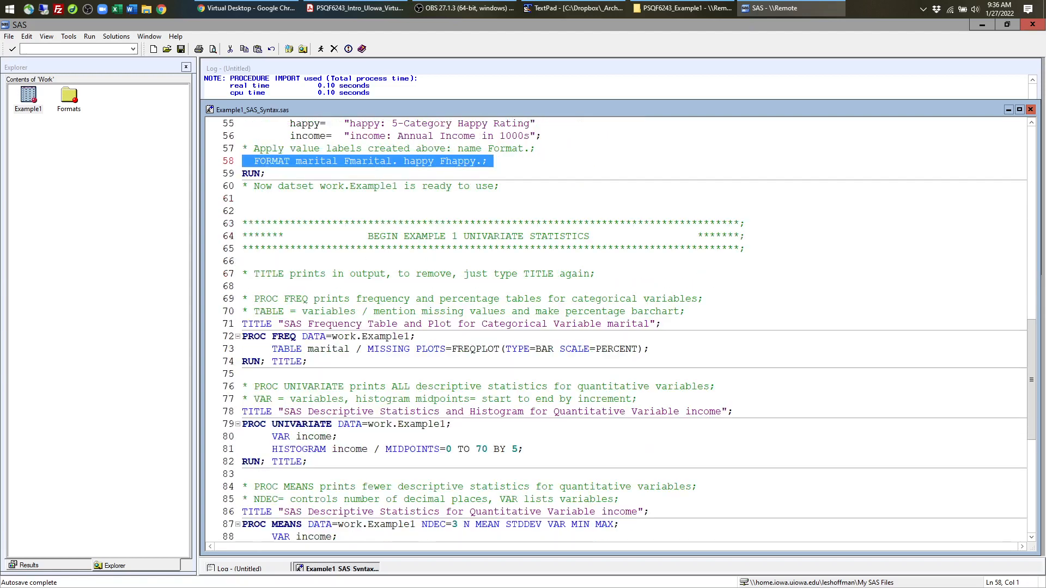
pyautogui.moveTo(242, 223); pyautogui.dragTo(254, 273)
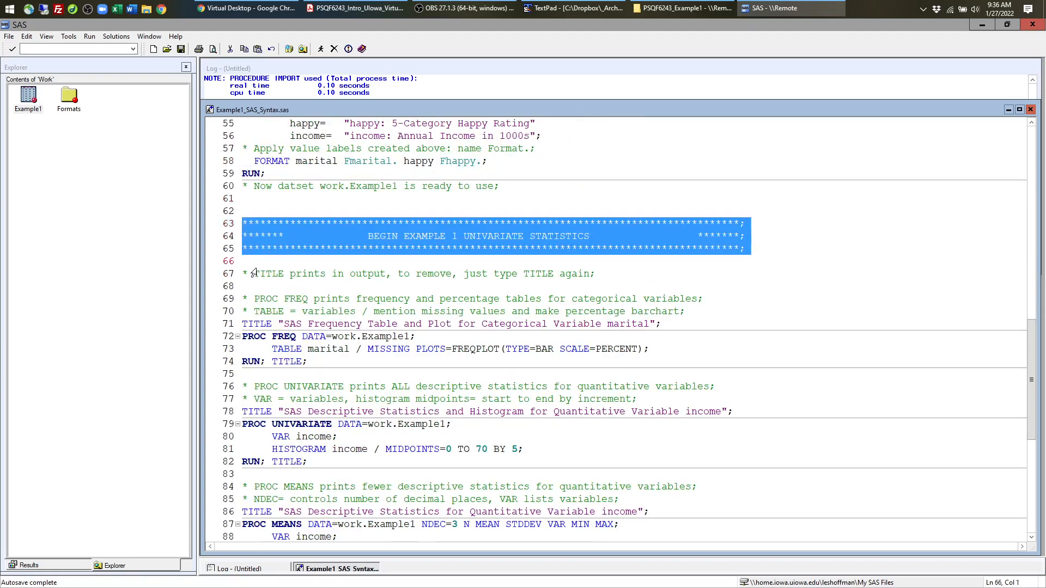
pyautogui.click(446, 236)
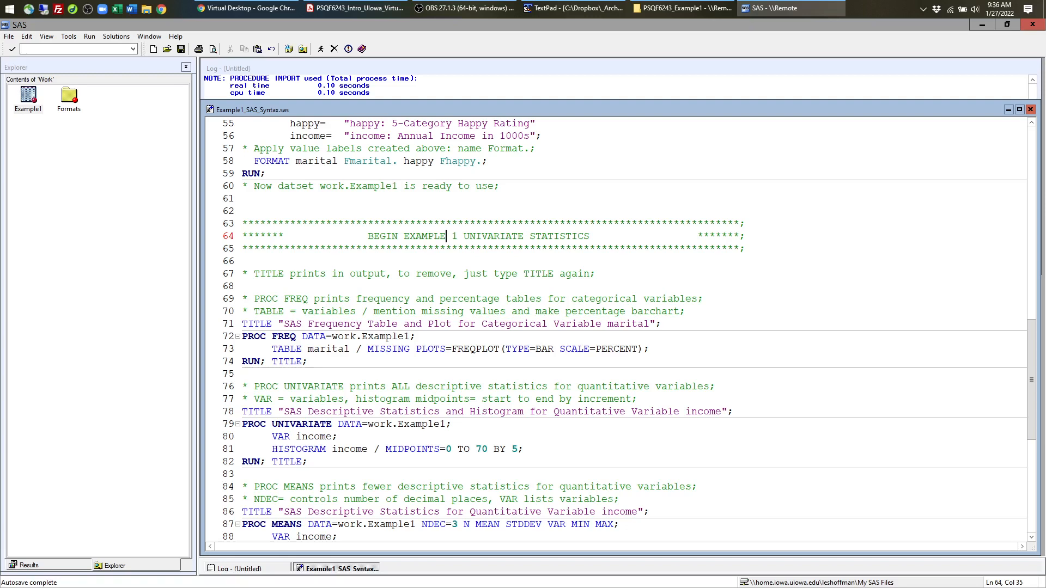
# - Review the TITLE statements, highlighting the keyword in the line 67 comment and the quoted title text for marital on line 71
pyautogui.scroll(-2, 616, 329)
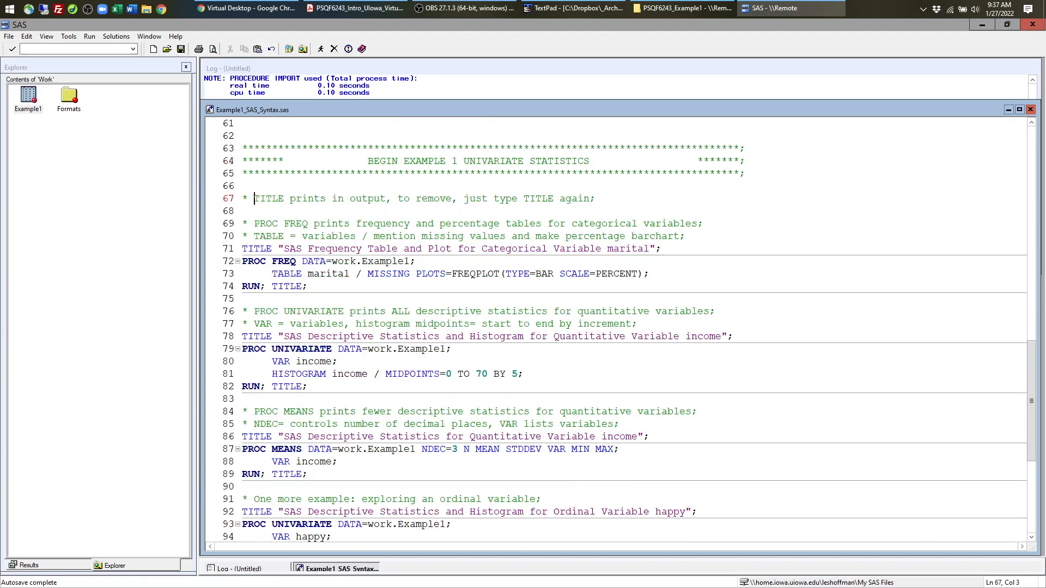
pyautogui.moveTo(255, 199); pyautogui.dragTo(284, 199)
pyautogui.click(267, 336)
pyautogui.click(261, 437)
pyautogui.moveTo(284, 249); pyautogui.dragTo(651, 249)
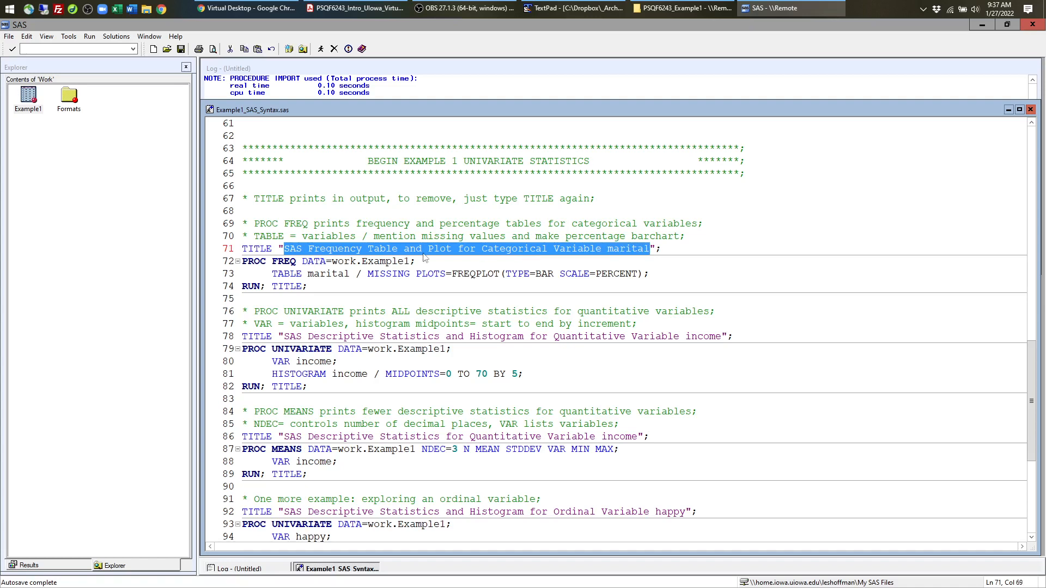
pyautogui.click(290, 249)
pyautogui.doubleClick(290, 248)
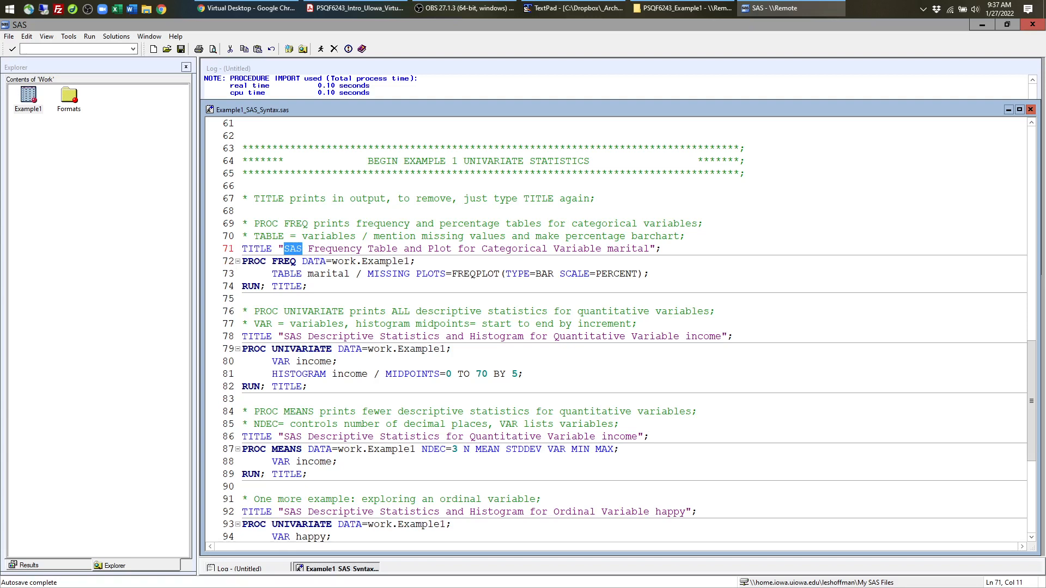
# - Highlight the PROC FREQ keywords on line 72 and the DATA=work.Example1 option that follows them
pyautogui.moveTo(243, 262); pyautogui.dragTo(296, 261)
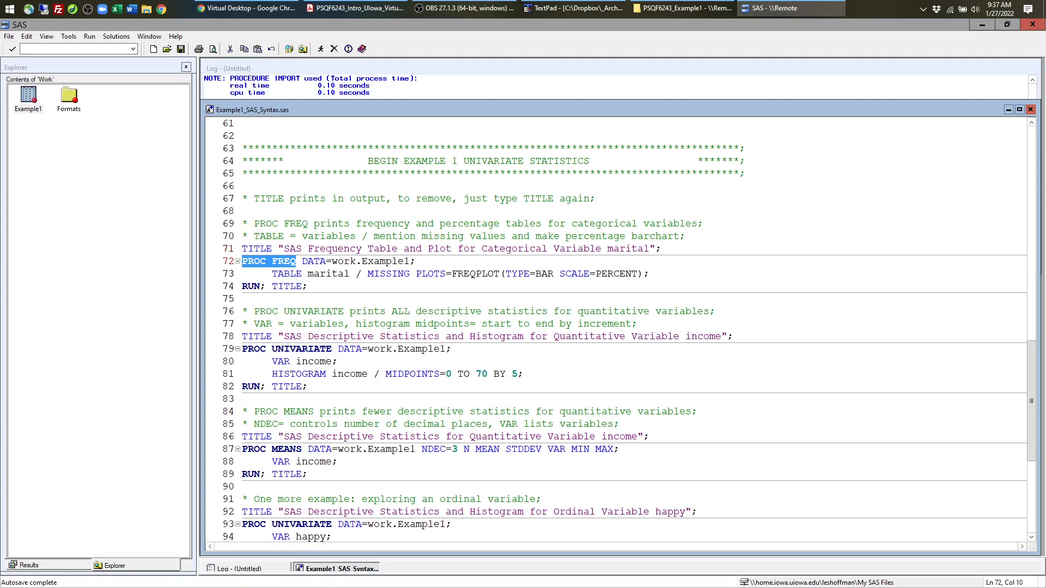
pyautogui.click(284, 274)
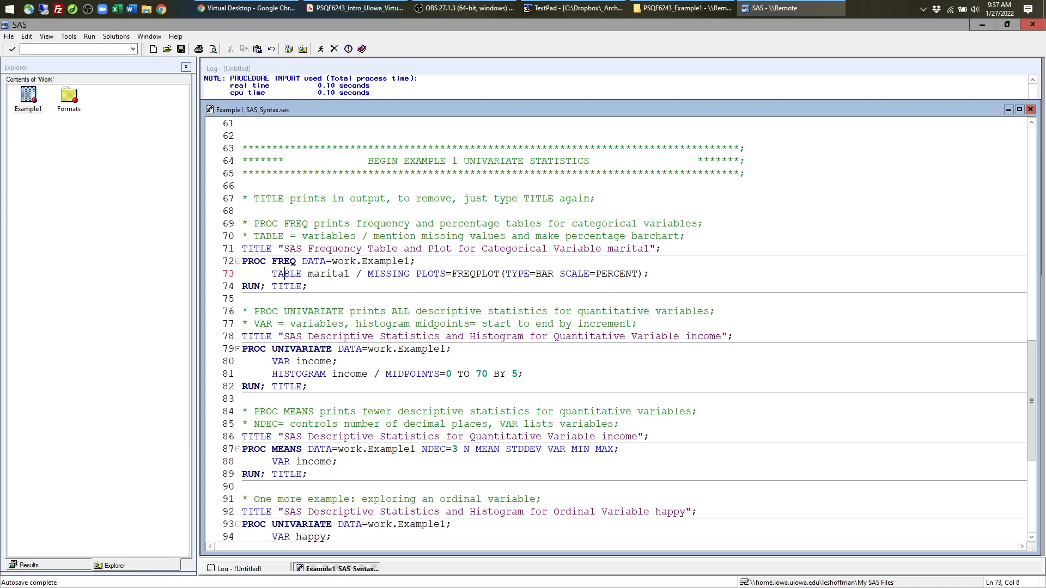
pyautogui.moveTo(302, 261); pyautogui.dragTo(416, 261)
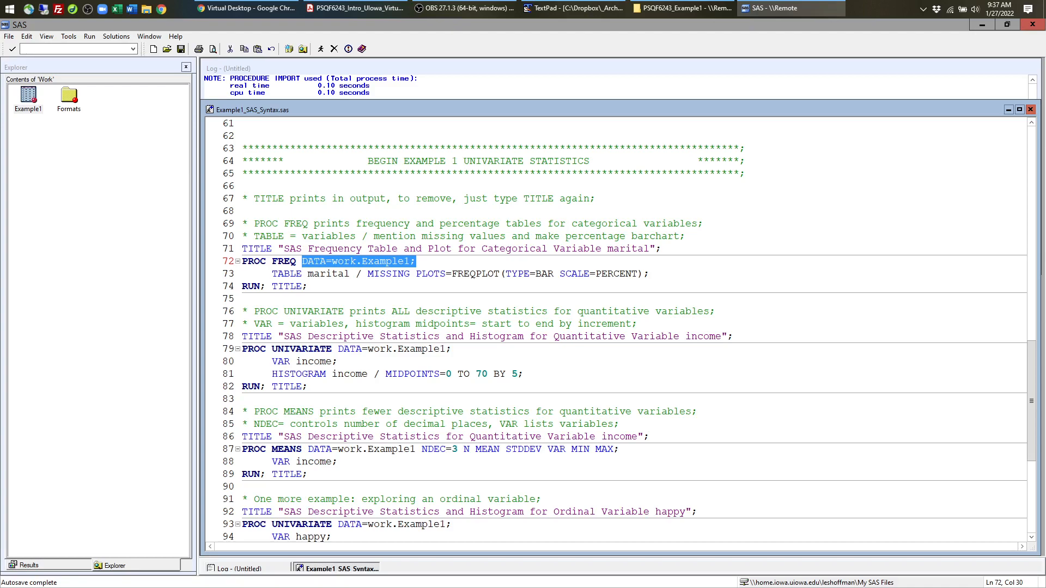
# - Trace the dataset name back to OUT=work.Example1 in PROC IMPORT and to the DATA statement on line 50
pyautogui.scroll(12, 621, 331)
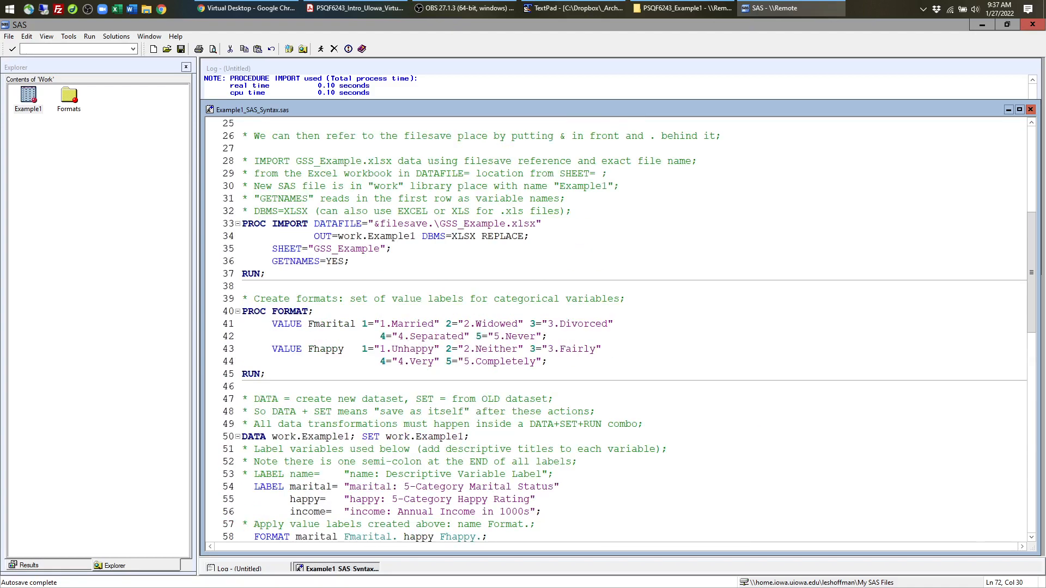
pyautogui.moveTo(308, 236); pyautogui.dragTo(417, 236)
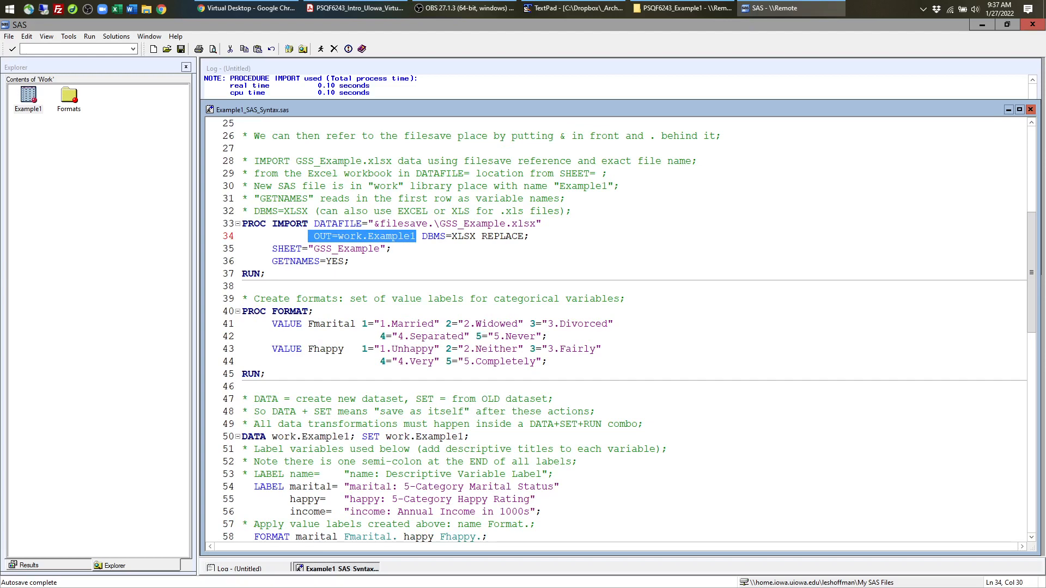
pyautogui.scroll(-3, 621, 331)
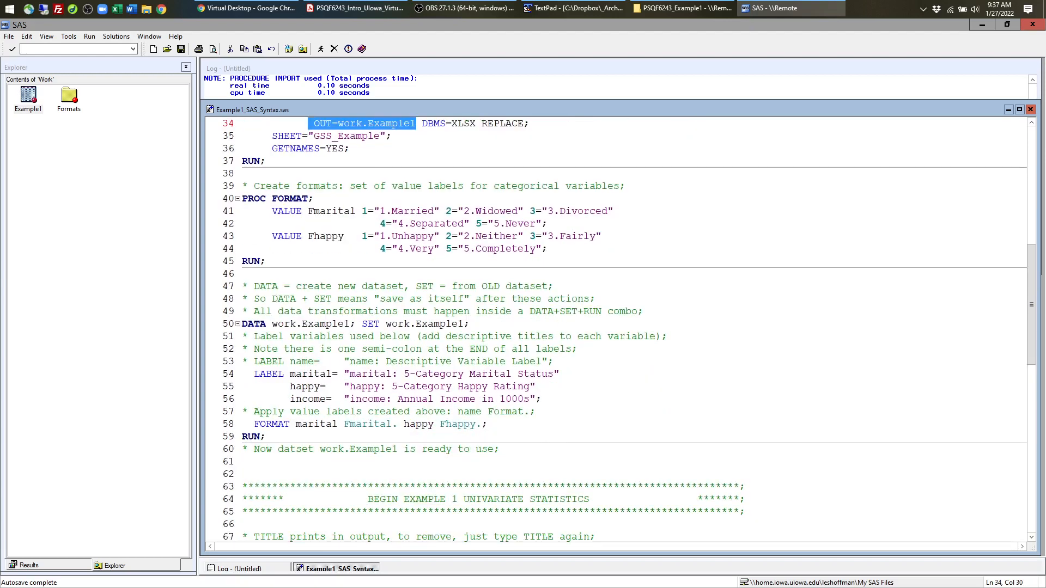
pyautogui.click(333, 324)
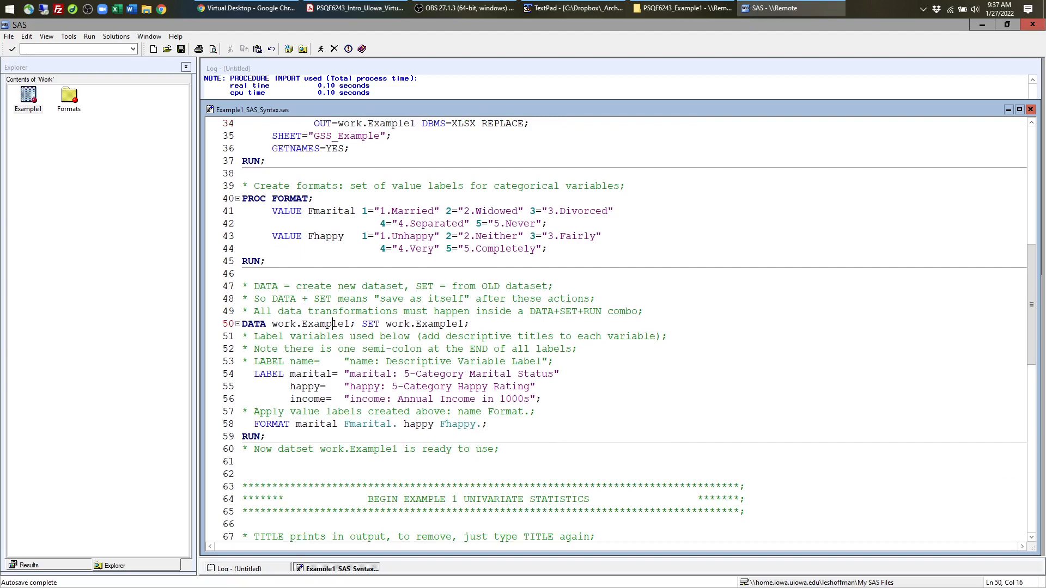
pyautogui.scroll(1, 621, 331)
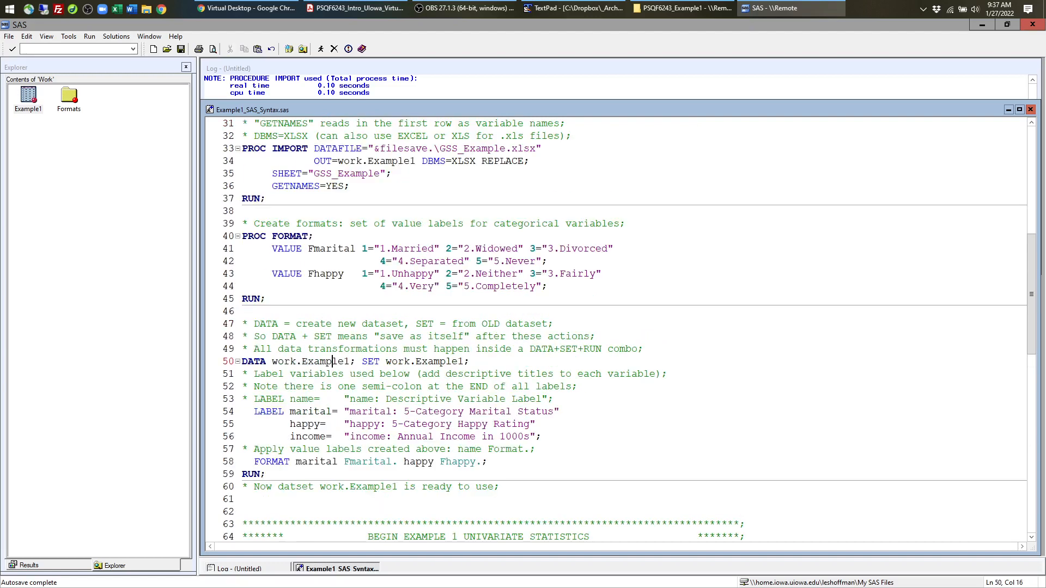
pyautogui.doubleClick(386, 161)
pyautogui.scroll(-2, 386, 161)
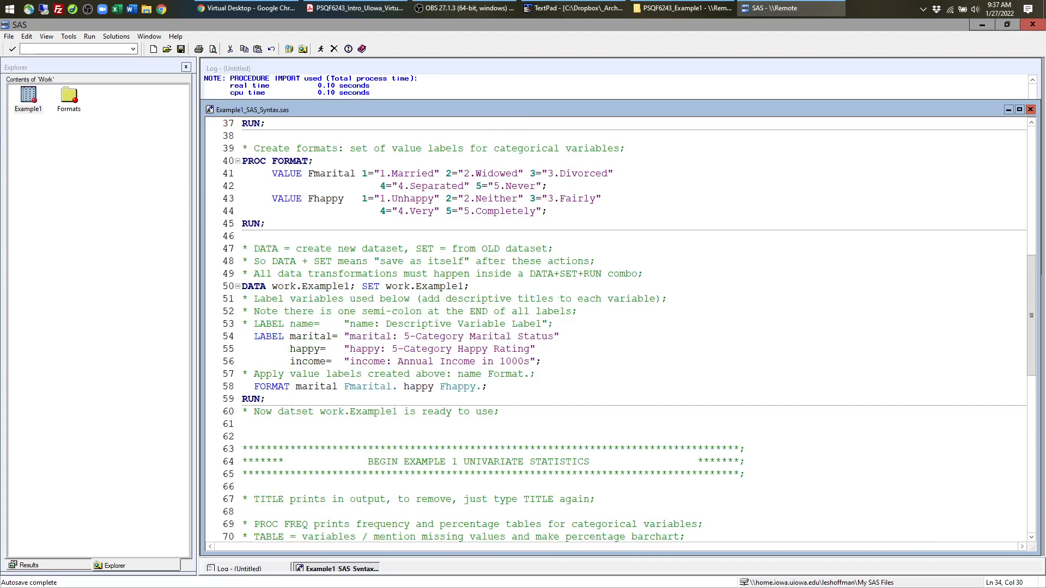
# - Return to the PROC FREQ statement on line 72 and highlight Example1 in its work.Example1 dataset reference
pyautogui.scroll(-6, 616, 331)
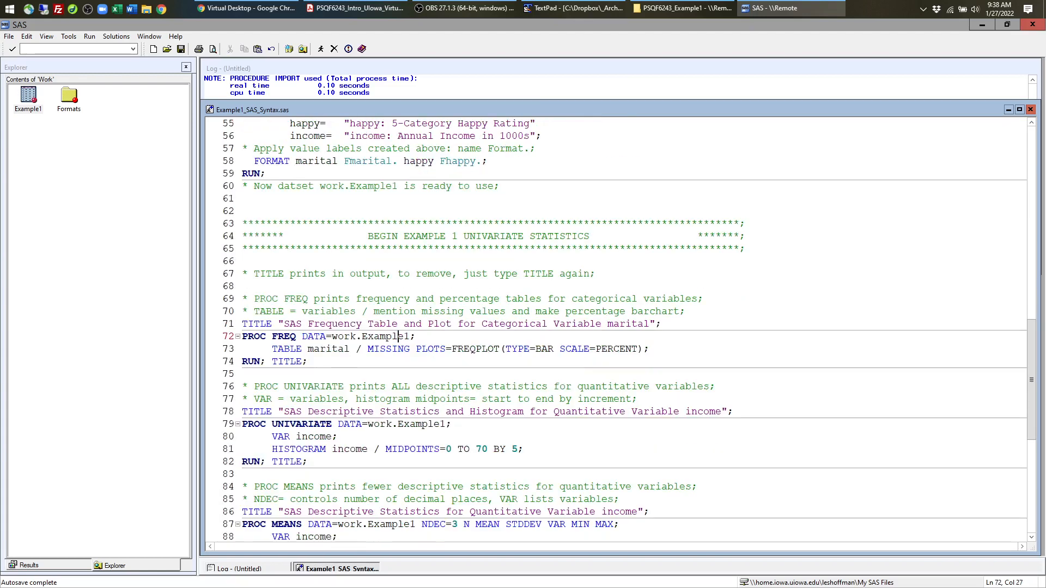
pyautogui.doubleClick(386, 337)
pyautogui.click(344, 336)
pyautogui.doubleClick(386, 336)
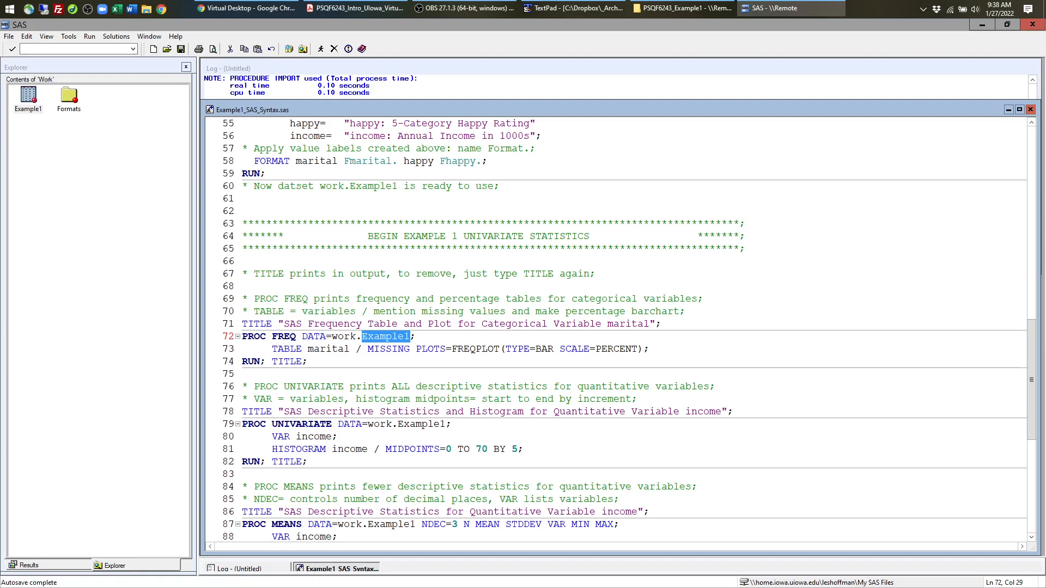
pyautogui.click(422, 337)
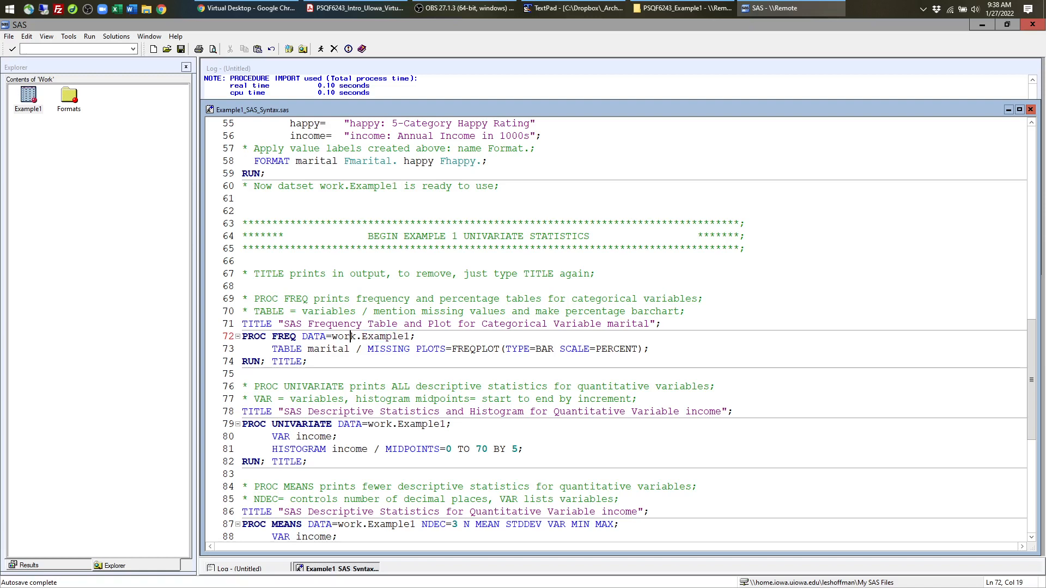
# - Add the variable happy after marital in the TABLE statement of PROC FREQ
pyautogui.doubleClick(285, 348)
pyautogui.doubleClick(326, 349)
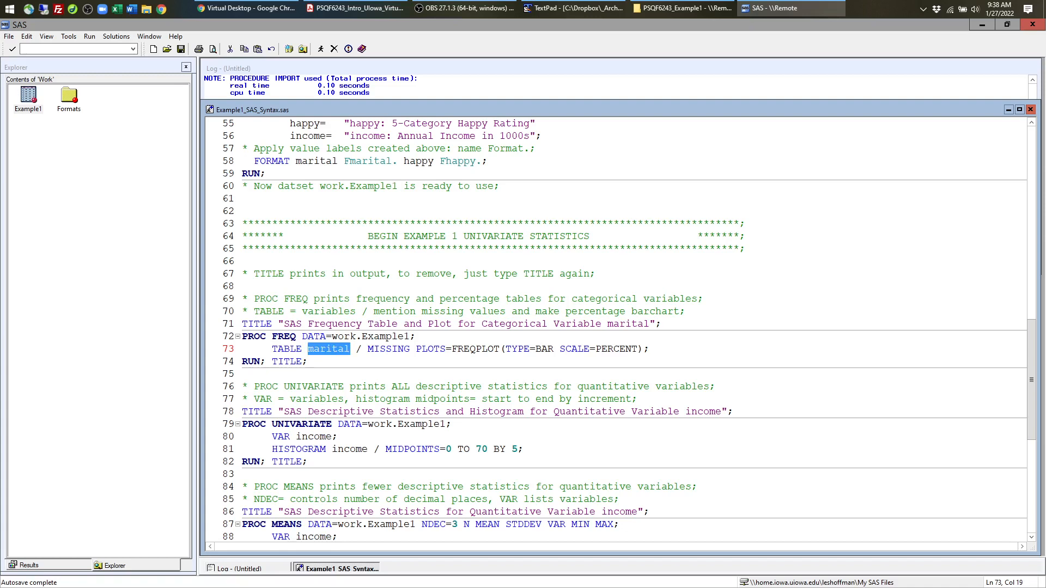
pyautogui.click(350, 349)
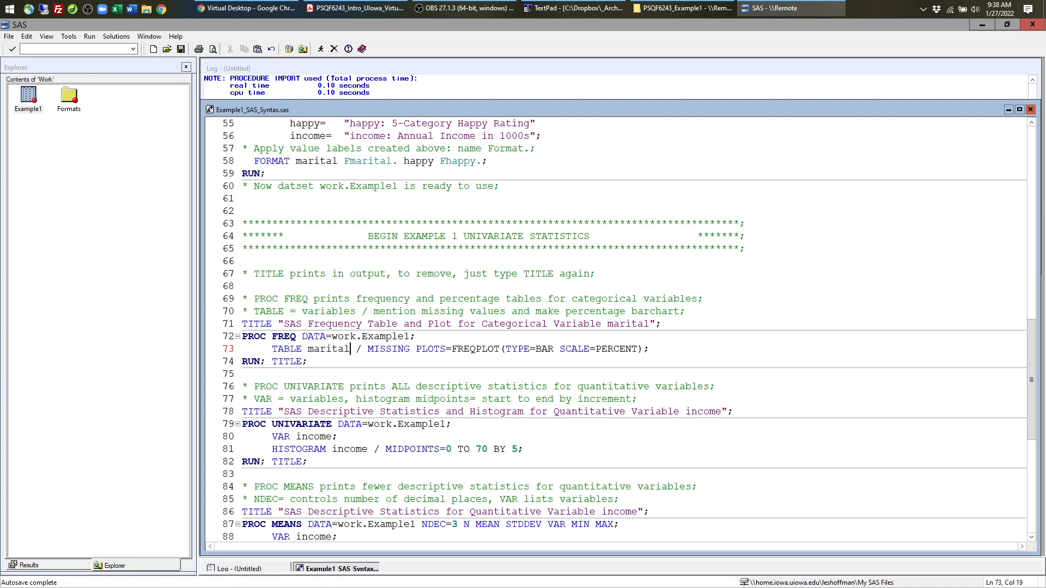
pyautogui.write('happy')
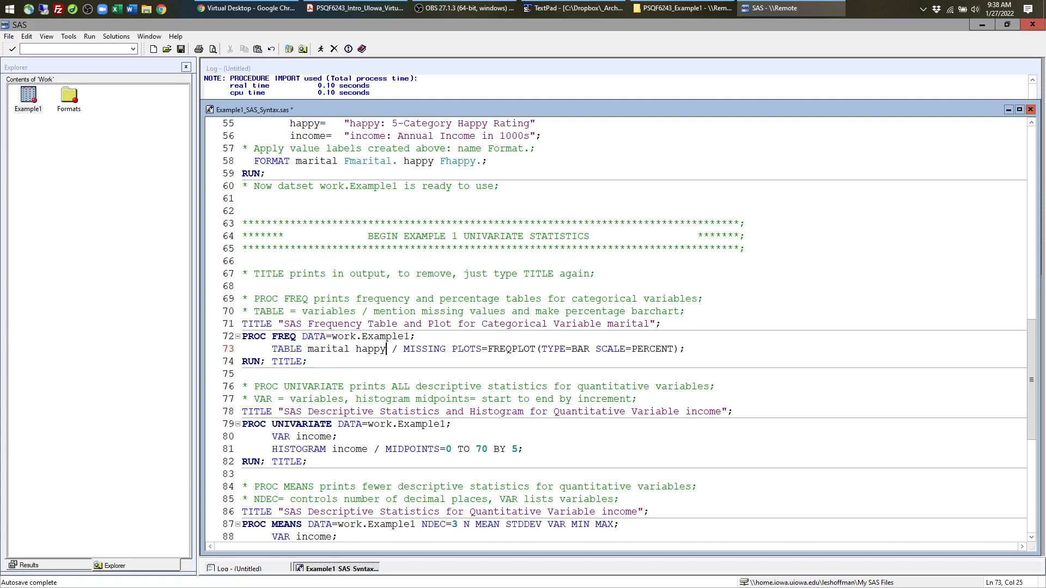
# - Highlight the MISSING option and the PLOTS=FREQPLOT(TYPE=BAR SCALE=PERCENT) option in the TABLE statement
pyautogui.doubleClick(427, 349)
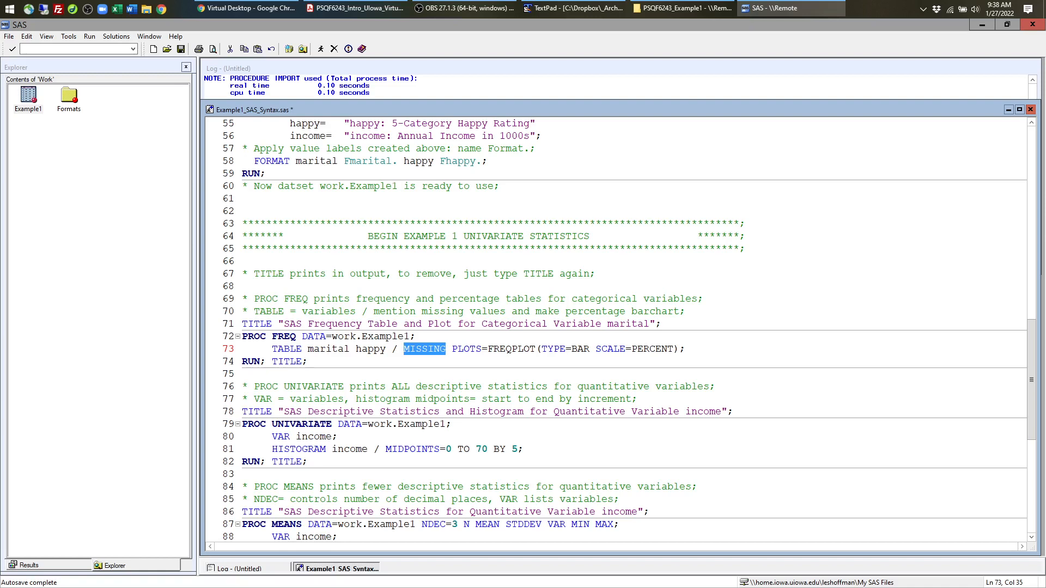
pyautogui.moveTo(453, 350); pyautogui.dragTo(697, 349)
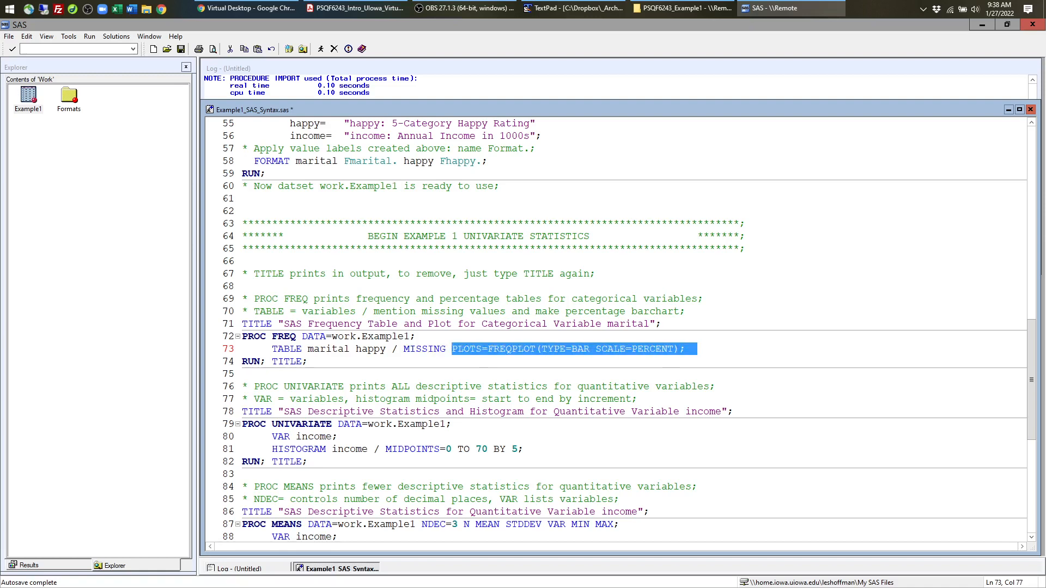
pyautogui.click(663, 350)
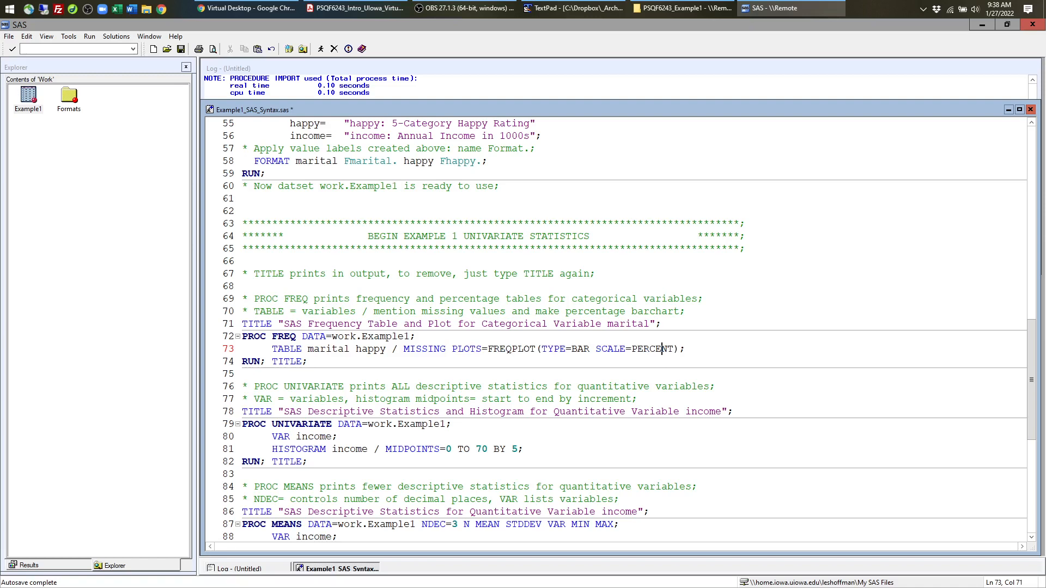
# - Run only the TITLE and PROC FREQ code on lines 71–74, leaving out the comments above it
pyautogui.moveTo(320, 362)
pyautogui.mouseDown()
pyautogui.moveTo(242, 349)
pyautogui.moveTo(243, 323)
pyautogui.moveTo(327, 349)
pyautogui.moveTo(330, 361)
pyautogui.mouseUp()
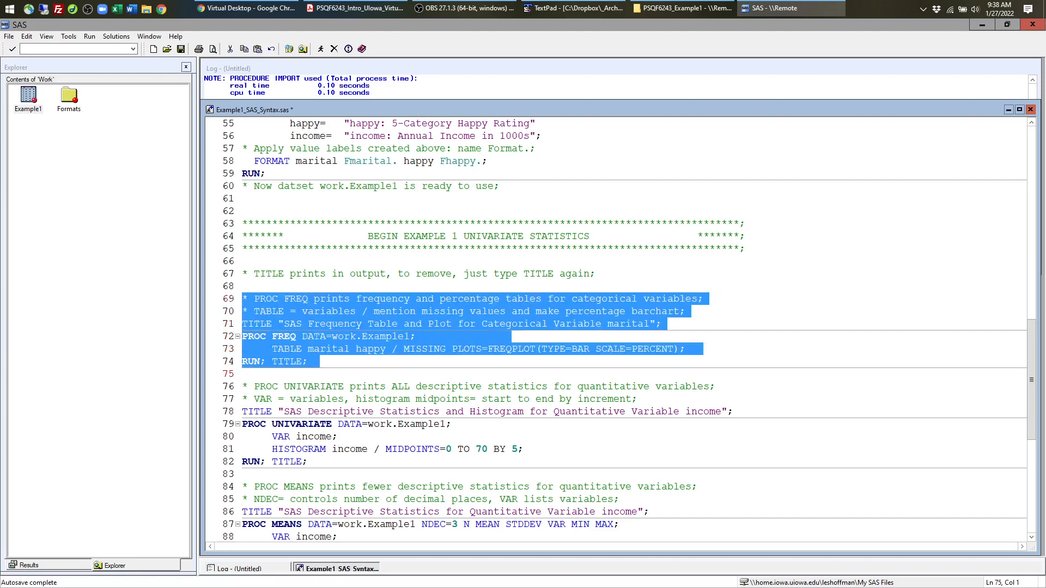
pyautogui.click(382, 312)
pyautogui.moveTo(685, 311); pyautogui.dragTo(242, 299)
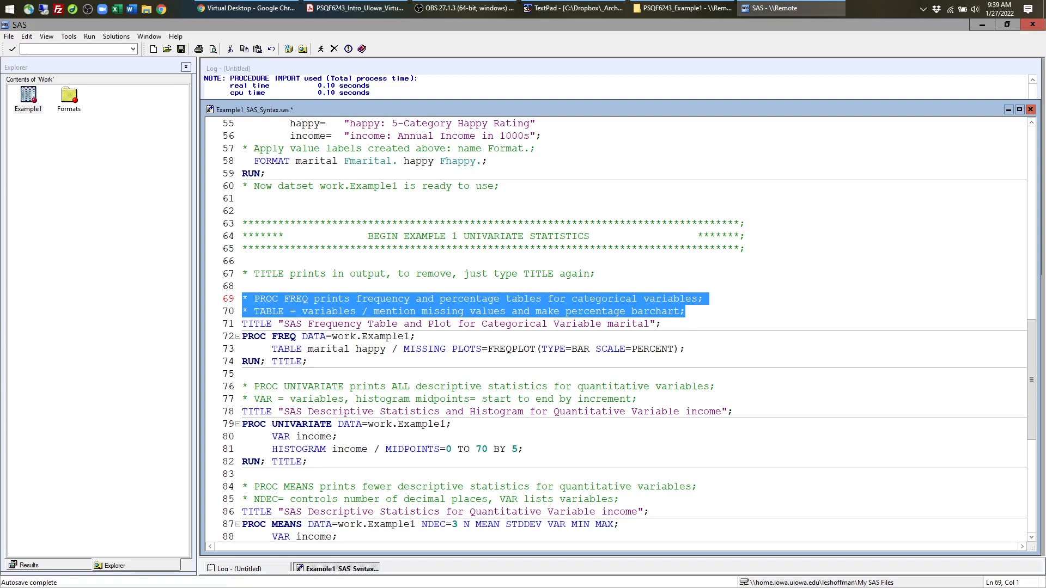
pyautogui.moveTo(314, 361); pyautogui.dragTo(243, 329)
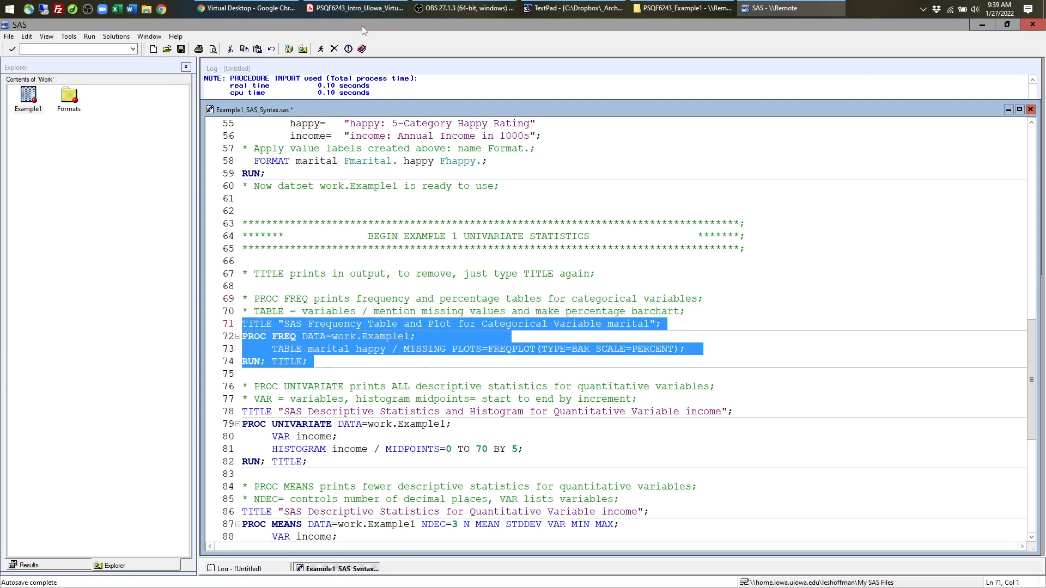
pyautogui.click(320, 51)
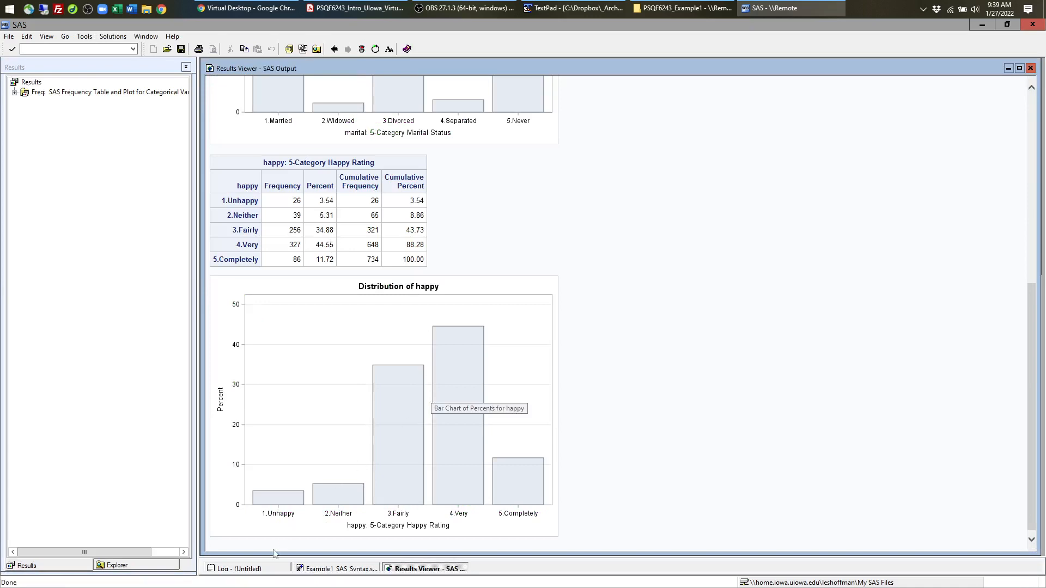
# - Check the log for the PROC FREQ run, and save the Example1_SAS_Syntax.sas file
pyautogui.click(261, 572)
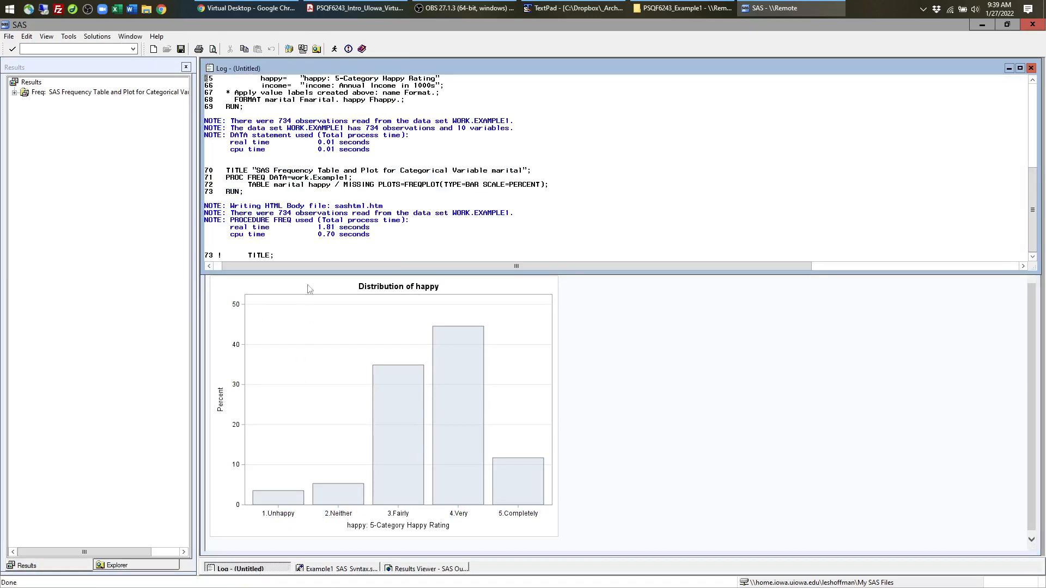
pyautogui.scroll(-1, 305, 190)
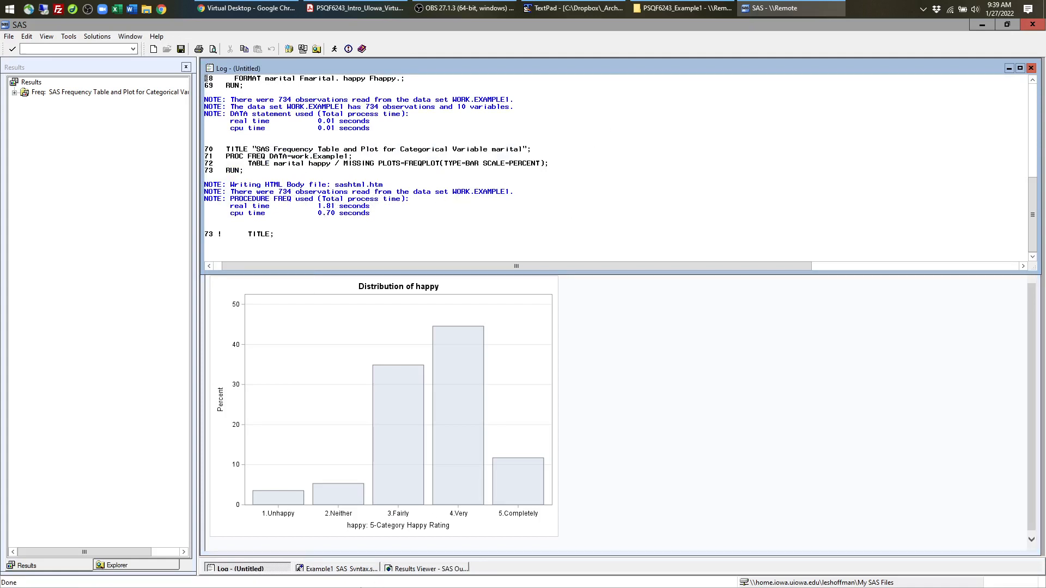
pyautogui.click(354, 571)
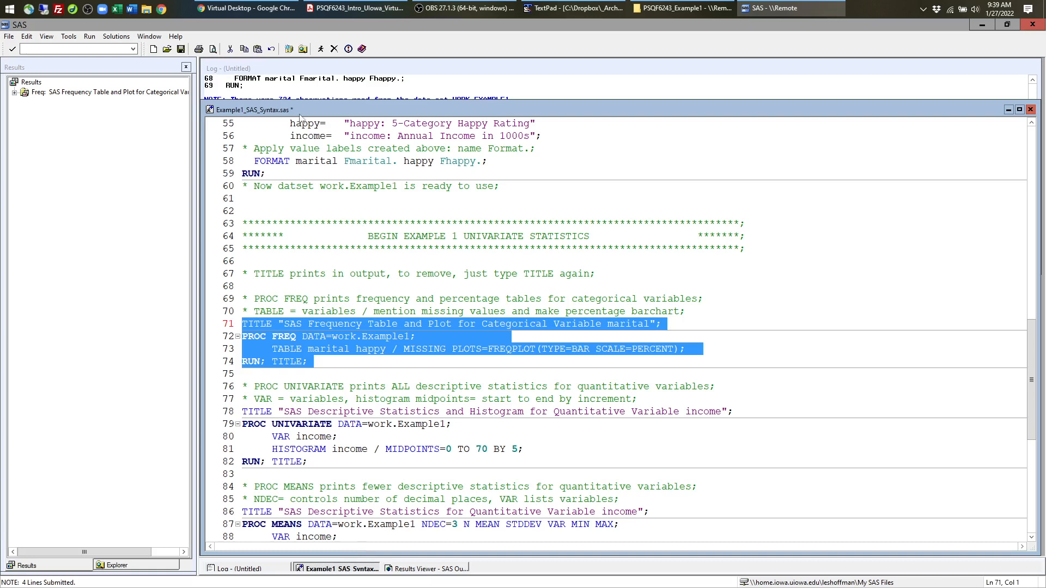
pyautogui.hotkey('ctrl', 's')
# - Open the PROC FREQ output and examine the frequency table and bar chart for marital
pyautogui.click(436, 569)
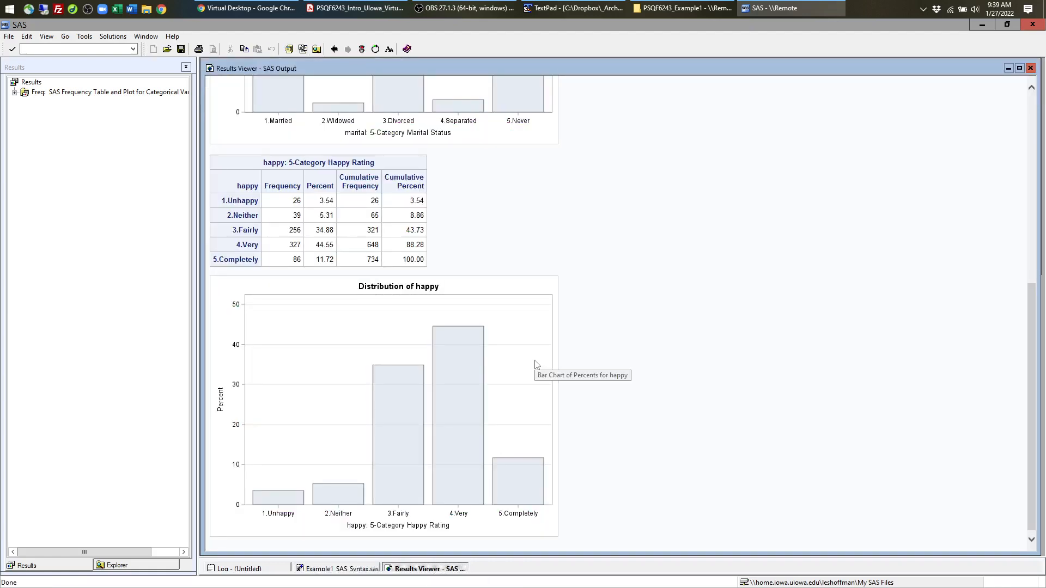
pyautogui.scroll(10, 536, 364)
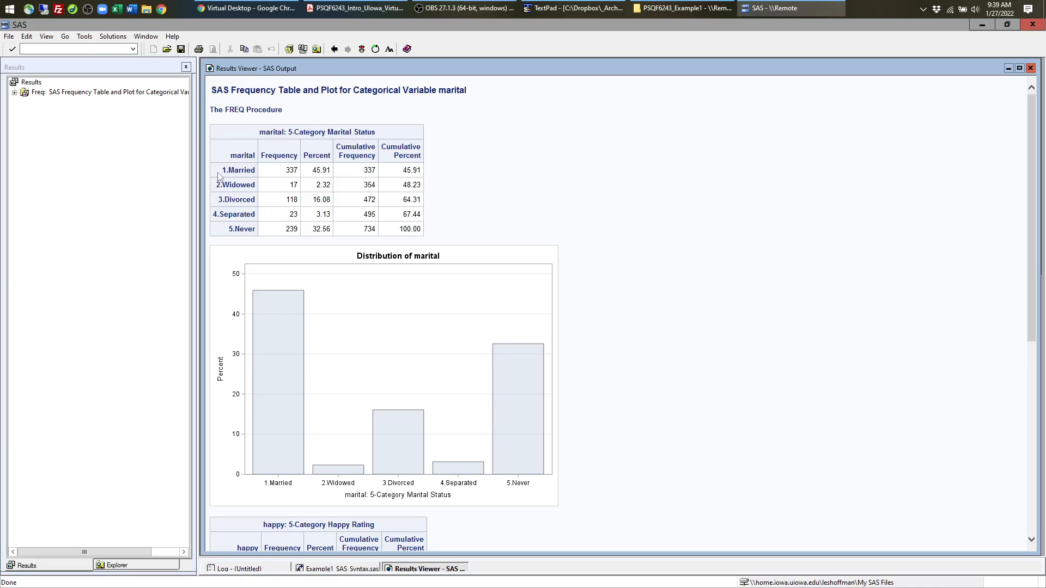
# - Highlight the category labels and the last cumulative frequency in the marital frequency table, and review its bar chart
pyautogui.moveTo(219, 177); pyautogui.dragTo(240, 237)
pyautogui.click(206, 189)
pyautogui.moveTo(363, 228); pyautogui.dragTo(378, 231)
pyautogui.scroll(-2, 507, 229)
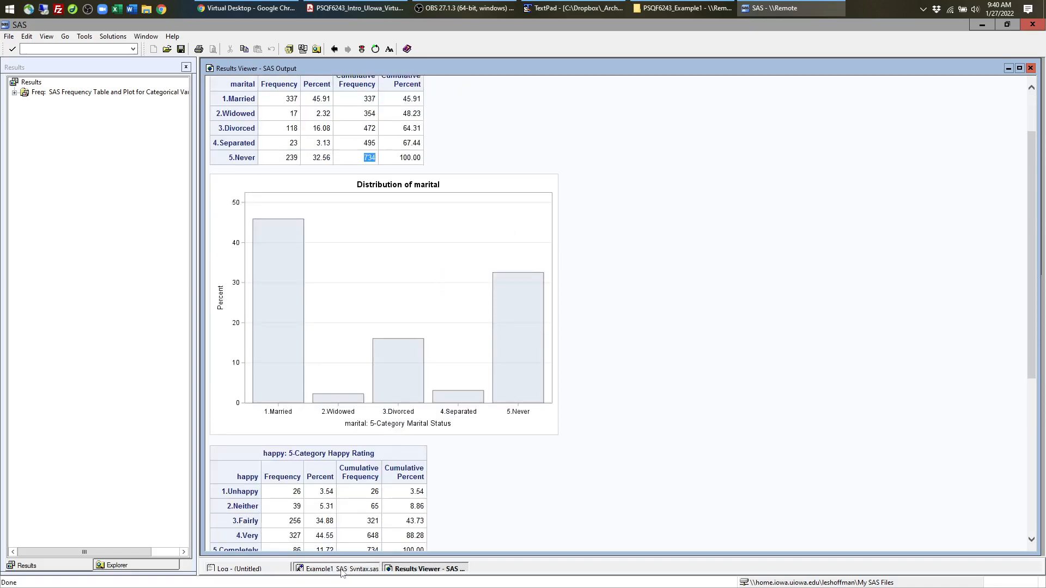
# - Return to the Example1_SAS_Syntax.sas code and highlight happy in the TABLE statement on line 73
pyautogui.click(342, 571)
pyautogui.click(416, 362)
pyautogui.doubleClick(373, 349)
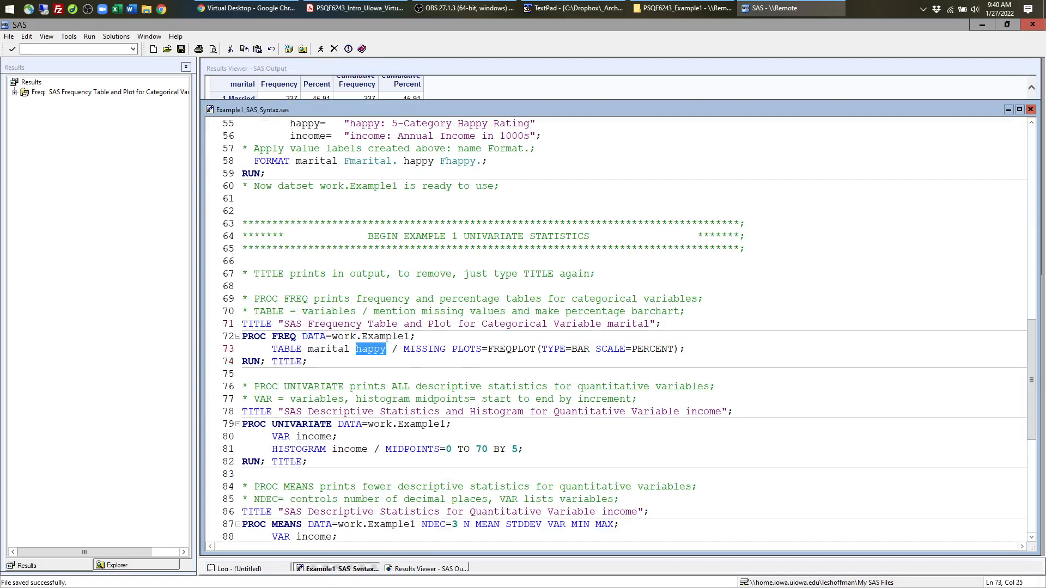
# - Open the PROC FREQ output and examine the frequency table and bar chart for happy
pyautogui.click(427, 569)
pyautogui.scroll(-3, 395, 362)
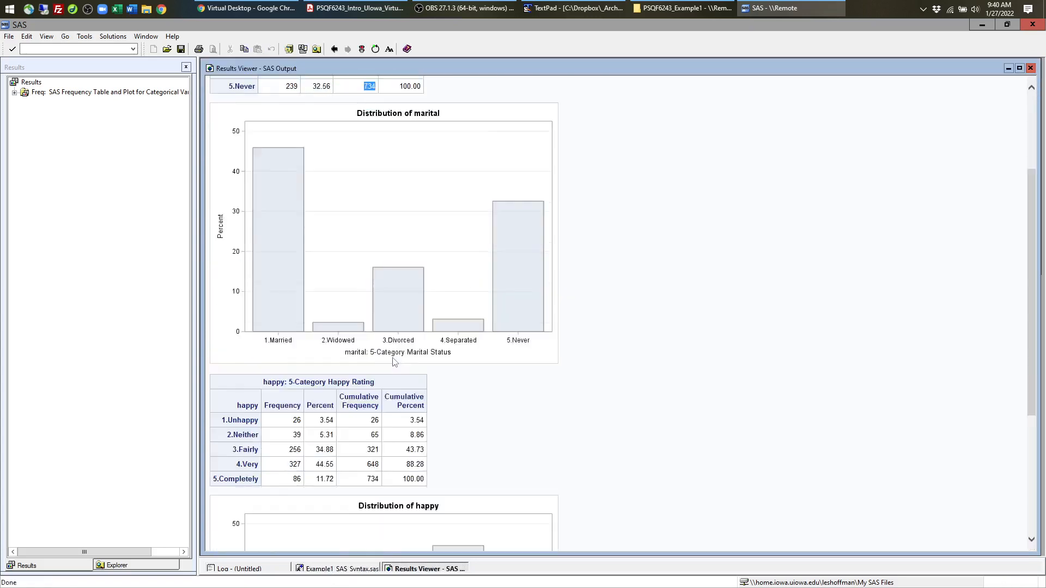
pyautogui.scroll(-3, 394, 362)
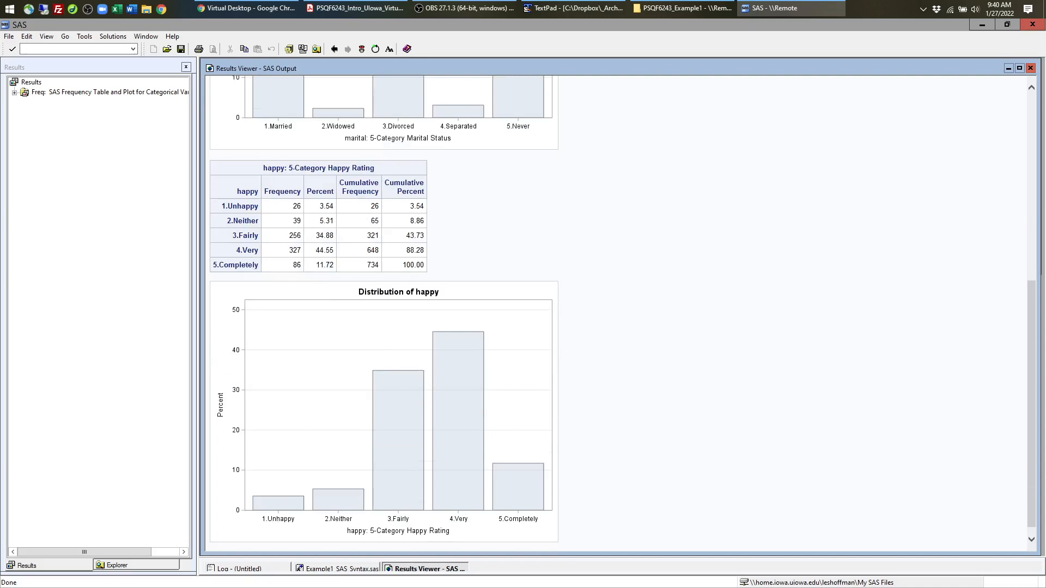
pyautogui.scroll(-1, 373, 337)
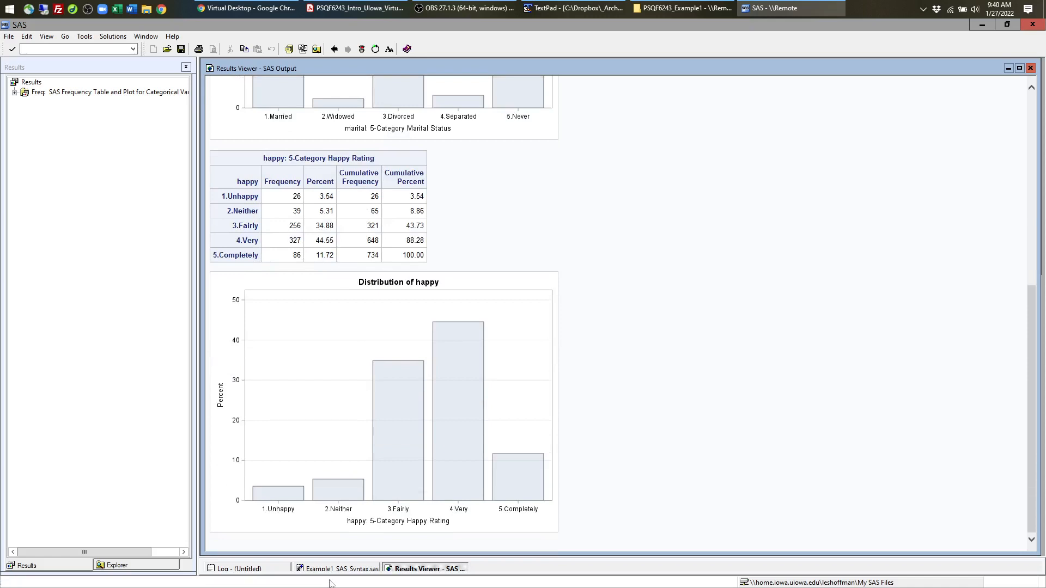
# - Return to the syntax and highlight the whole TABLE statement on line 73 up to its closing semicolon
pyautogui.click(339, 569)
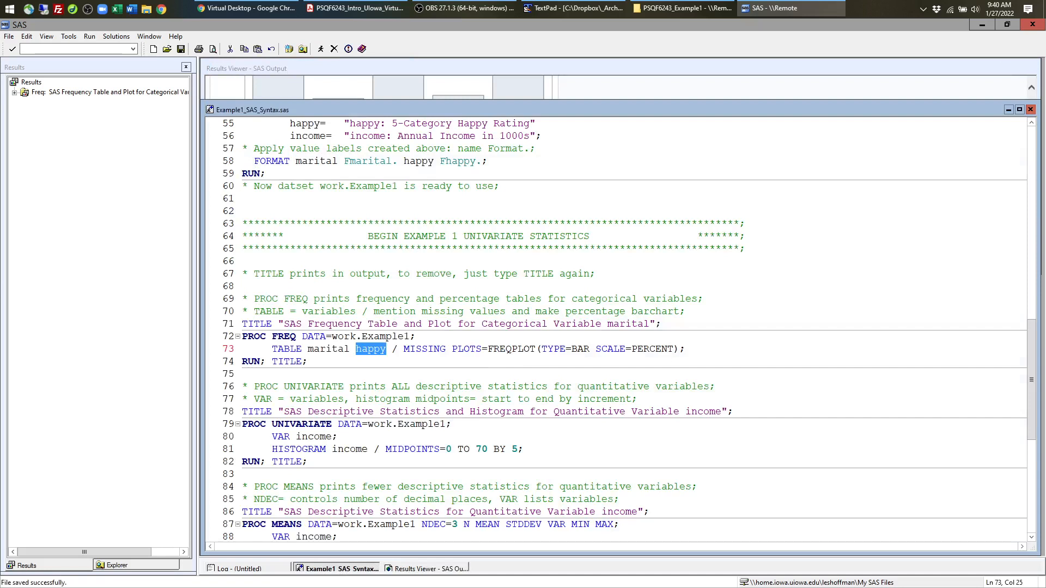
pyautogui.click(453, 349)
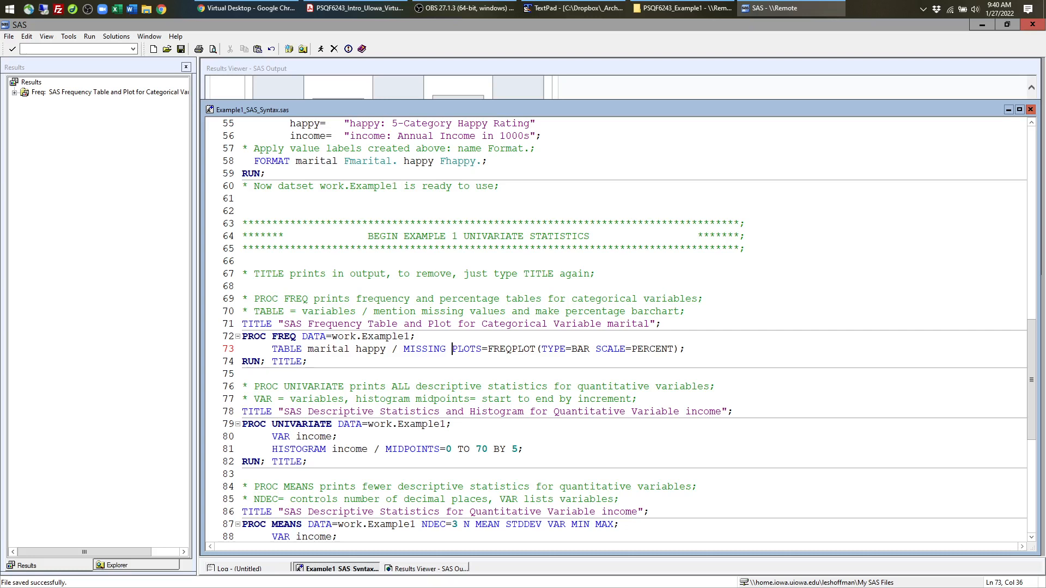
pyautogui.moveTo(680, 350); pyautogui.dragTo(692, 349)
pyautogui.hotkey('shift', 'Home')
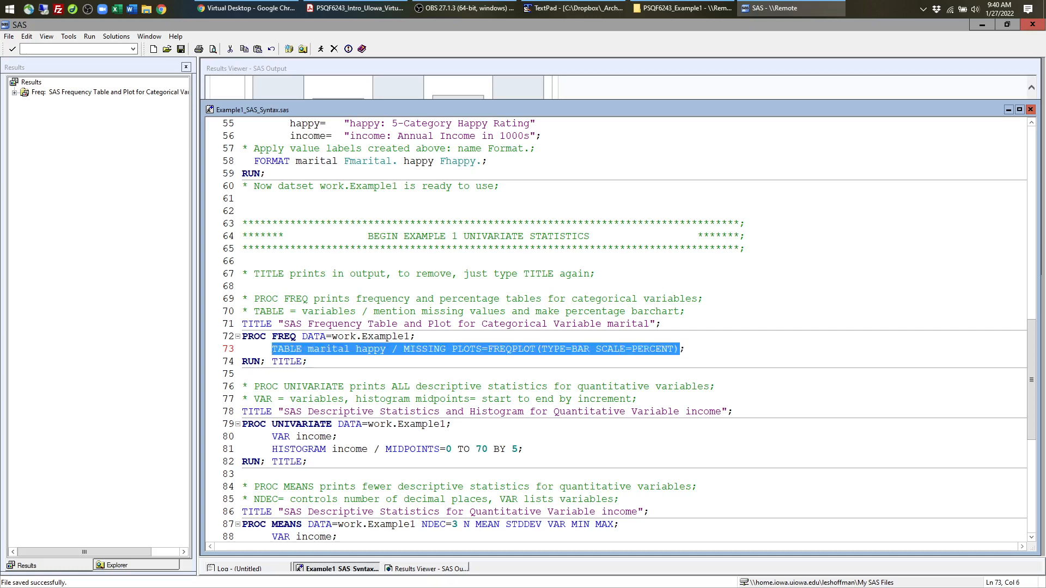
pyautogui.click(314, 362)
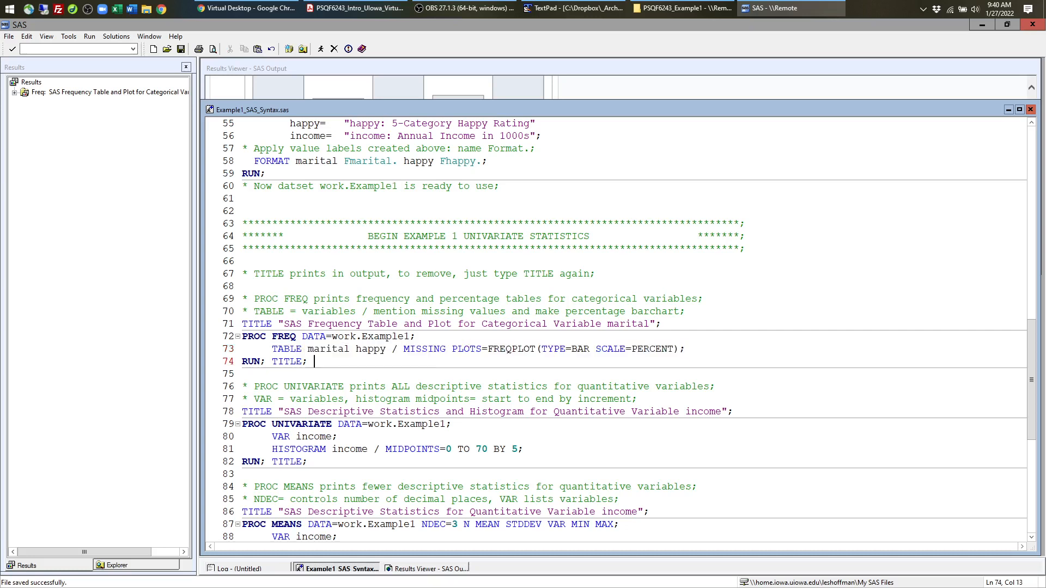
pyautogui.moveTo(272, 349); pyautogui.dragTo(698, 349)
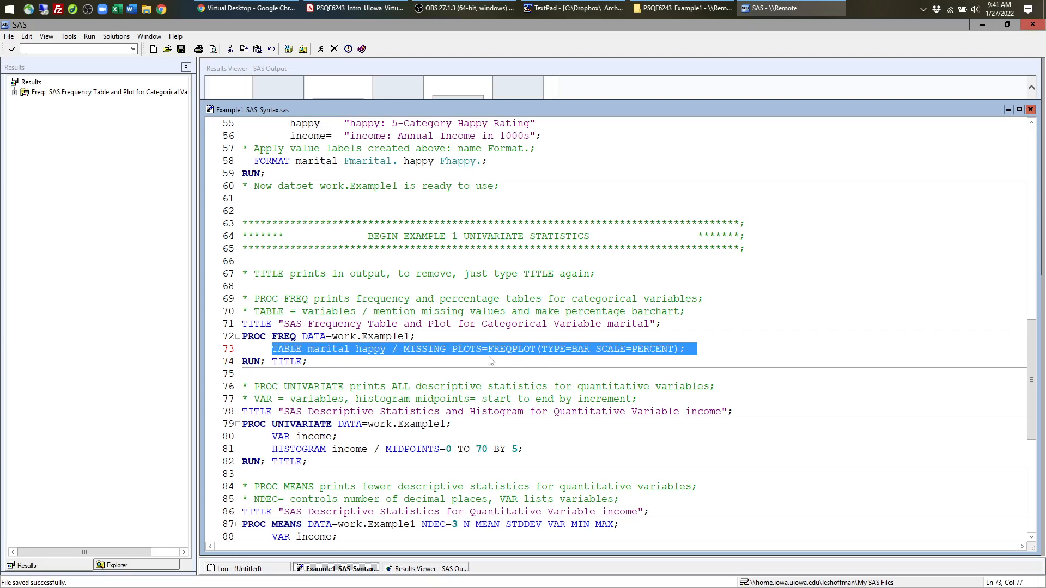
pyautogui.click(627, 349)
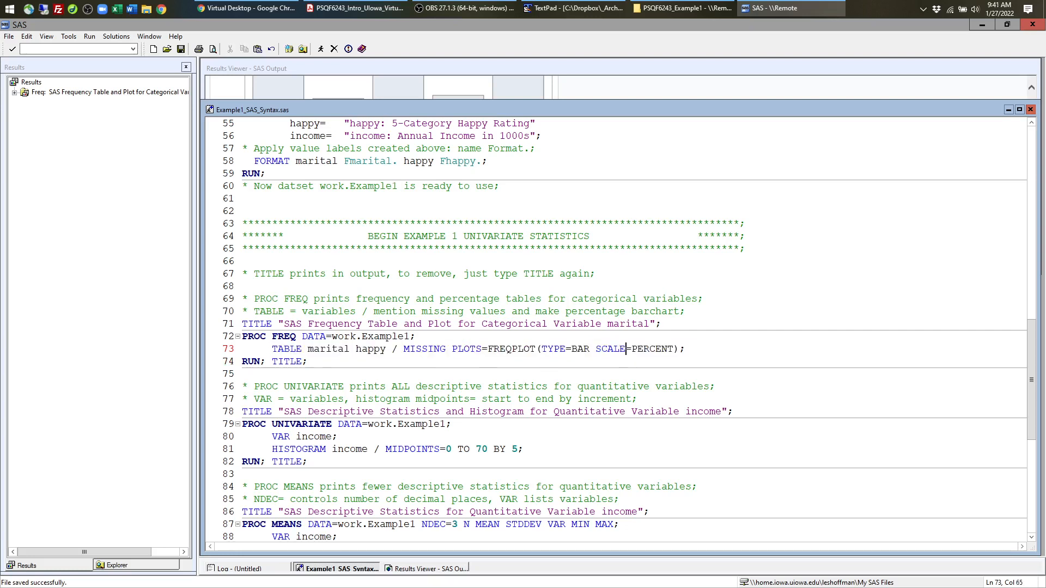
# - End the TABLE statement with a semicolon after MISSING and comment out the PLOTS=FREQPLOT option with an asterisk
pyautogui.click(446, 350)
pyautogui.write(';')
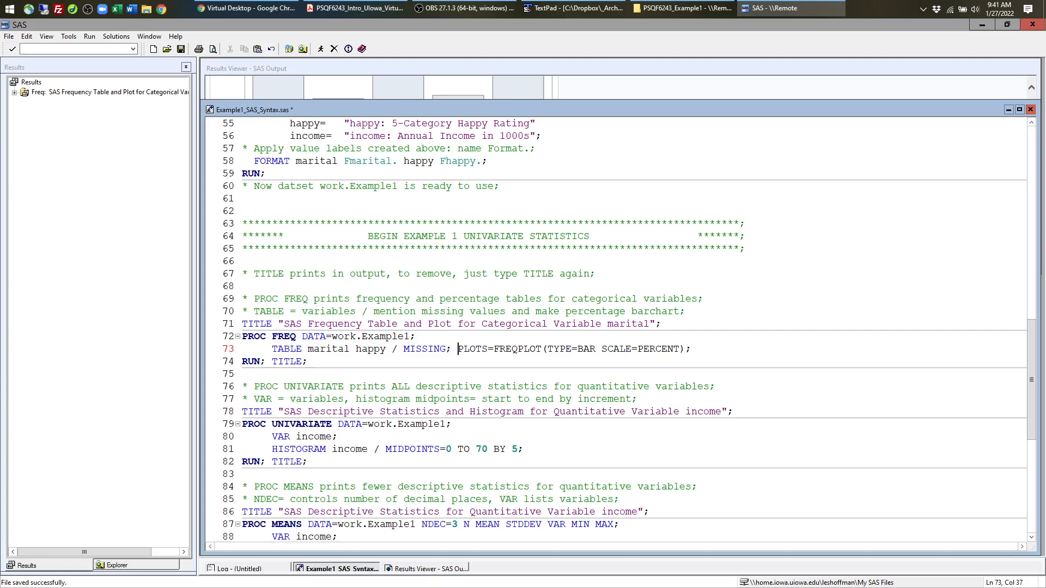
pyautogui.write('*')
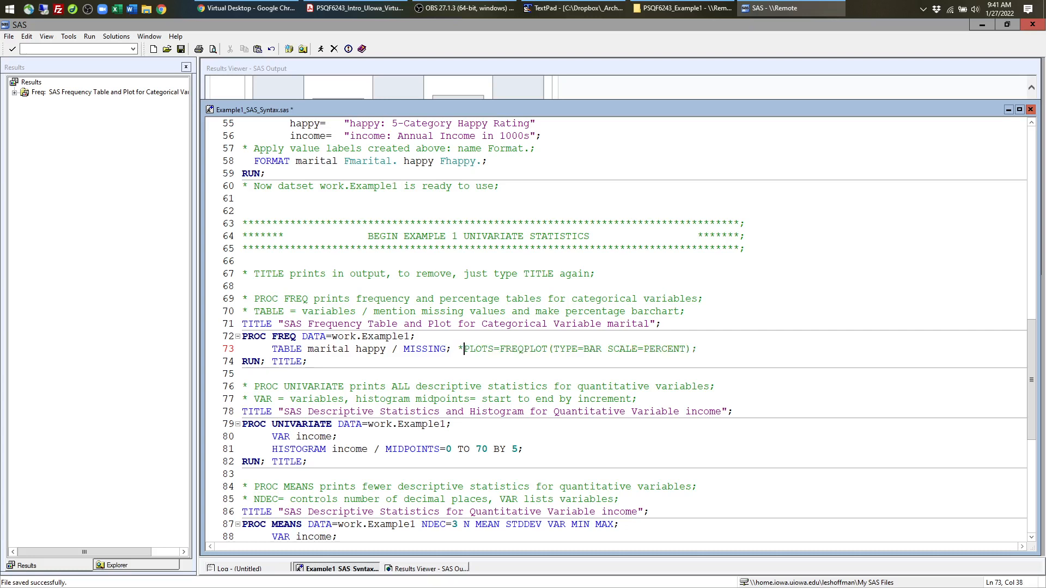
pyautogui.moveTo(458, 349); pyautogui.dragTo(692, 348)
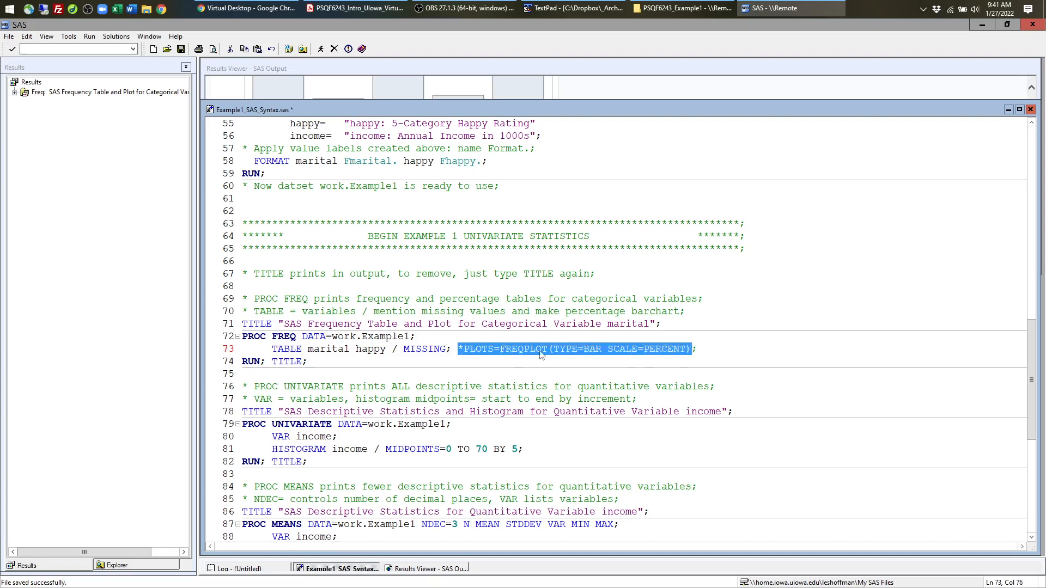
pyautogui.click(464, 350)
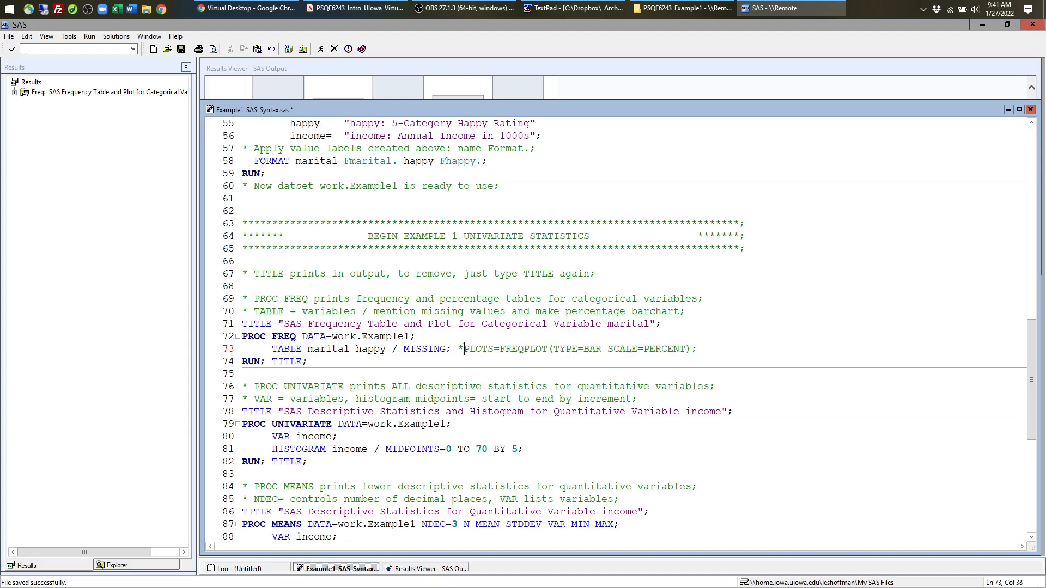
# - Rerun the TITLE and PROC FREQ code on lines 71–74, check the output, and return to the syntax
pyautogui.moveTo(315, 362); pyautogui.dragTo(228, 330)
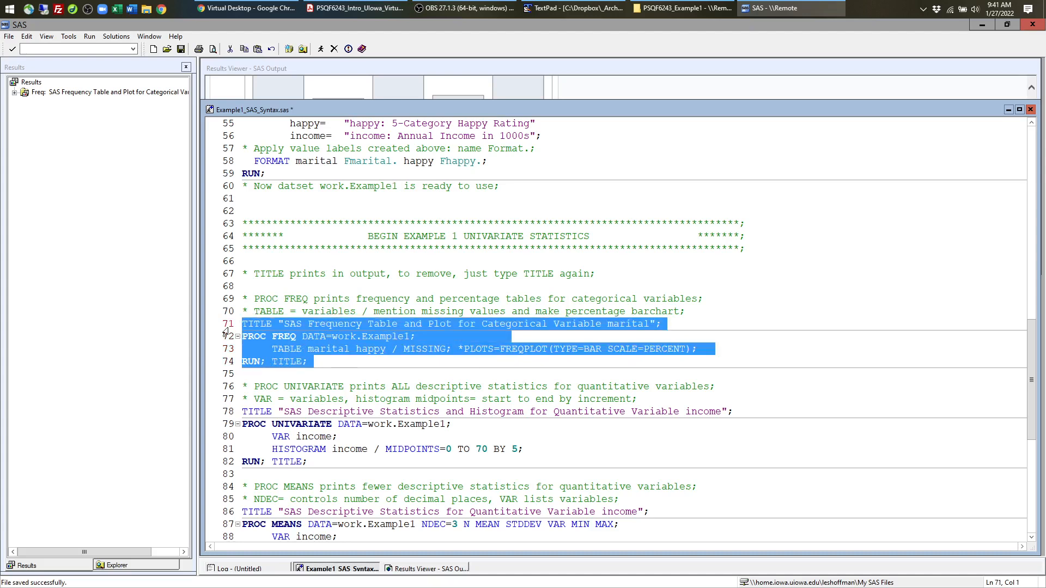
pyautogui.press('F3')
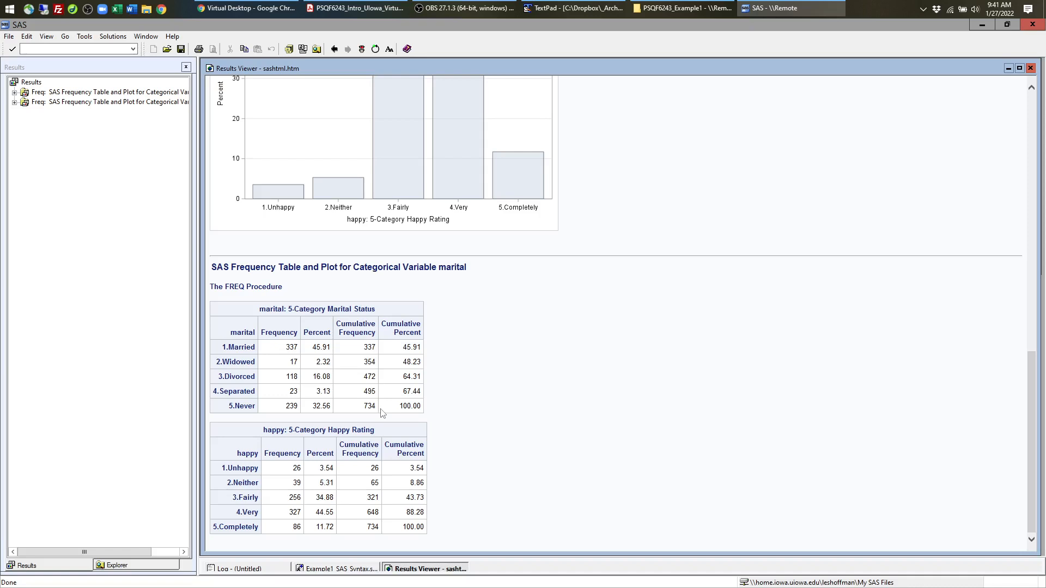
pyautogui.click(355, 570)
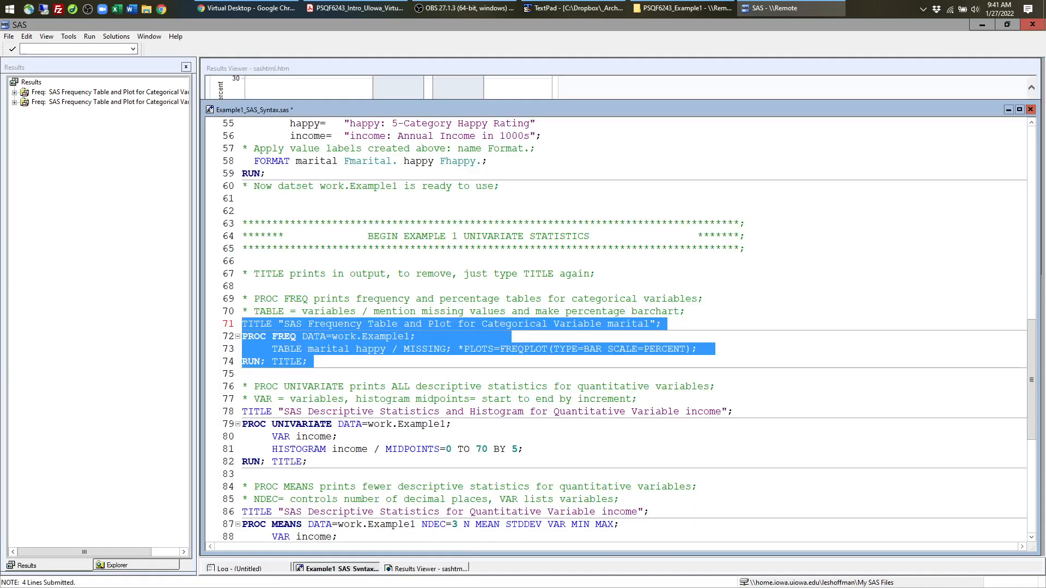
# - Highlight the PROC FREQ block on lines 71–74, and the title, DATA=work.Example1 and VAR income parts of the PROC UNIVARIATE code
pyautogui.click(452, 399)
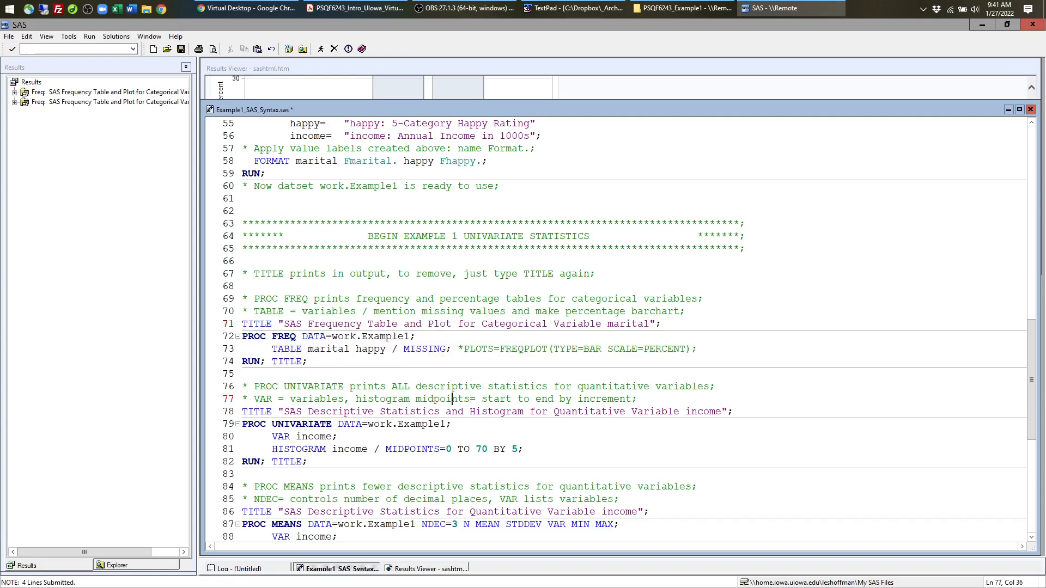
pyautogui.scroll(-3, 621, 331)
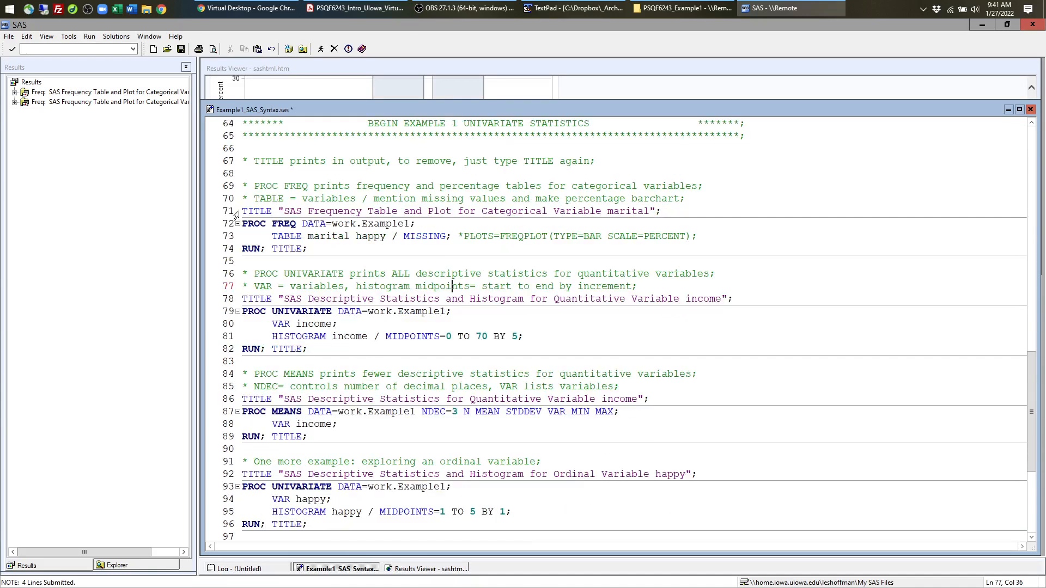
pyautogui.moveTo(242, 210); pyautogui.dragTo(314, 248)
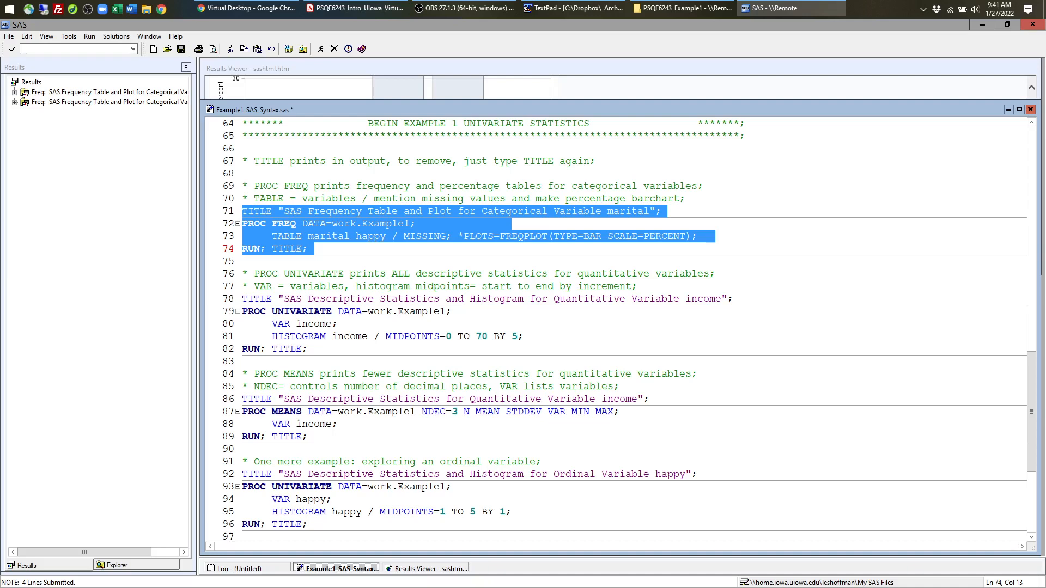
pyautogui.click(238, 301)
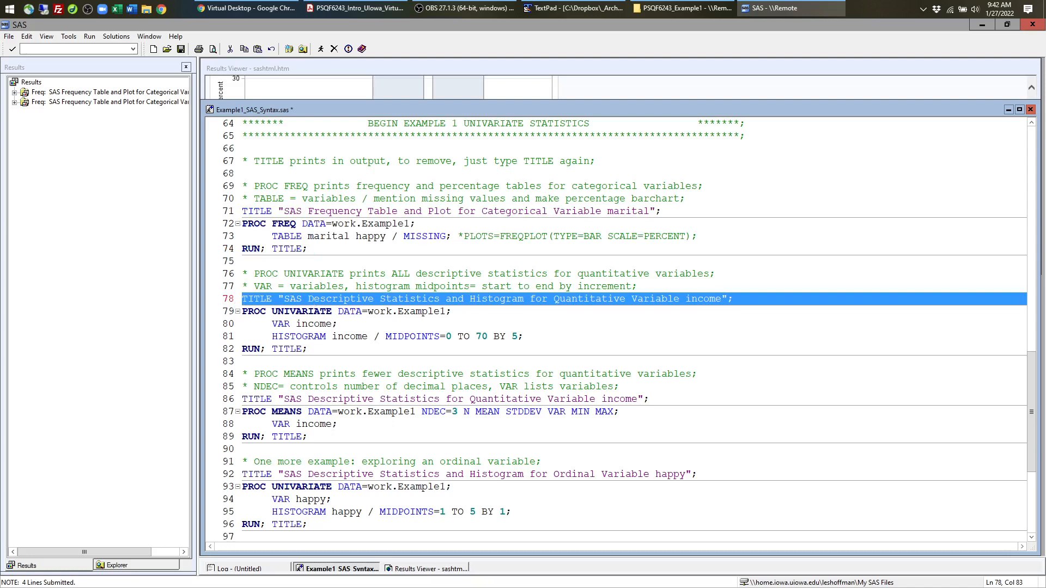
pyautogui.moveTo(242, 312); pyautogui.dragTo(452, 312)
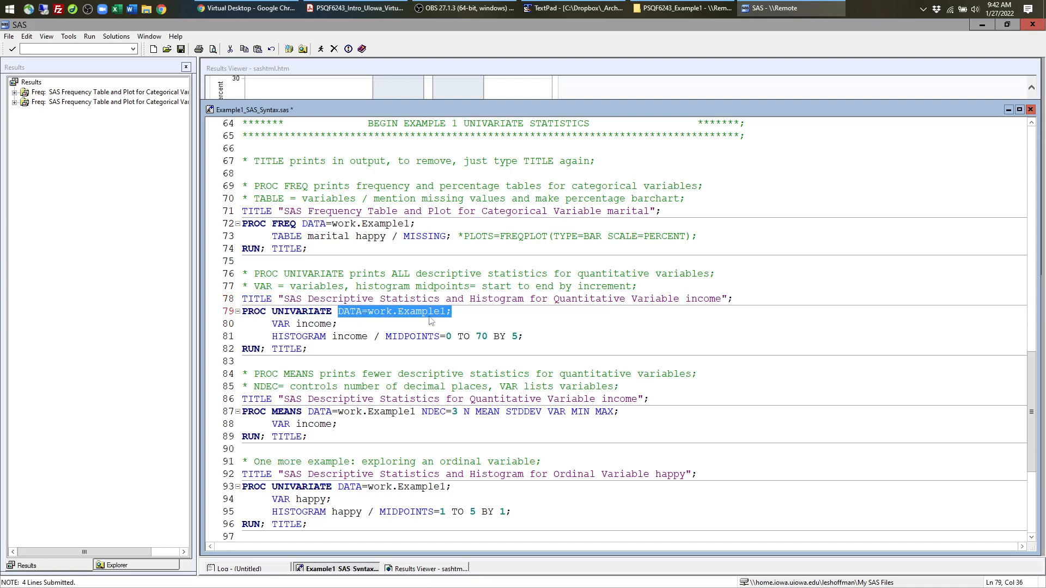
pyautogui.doubleClick(280, 324)
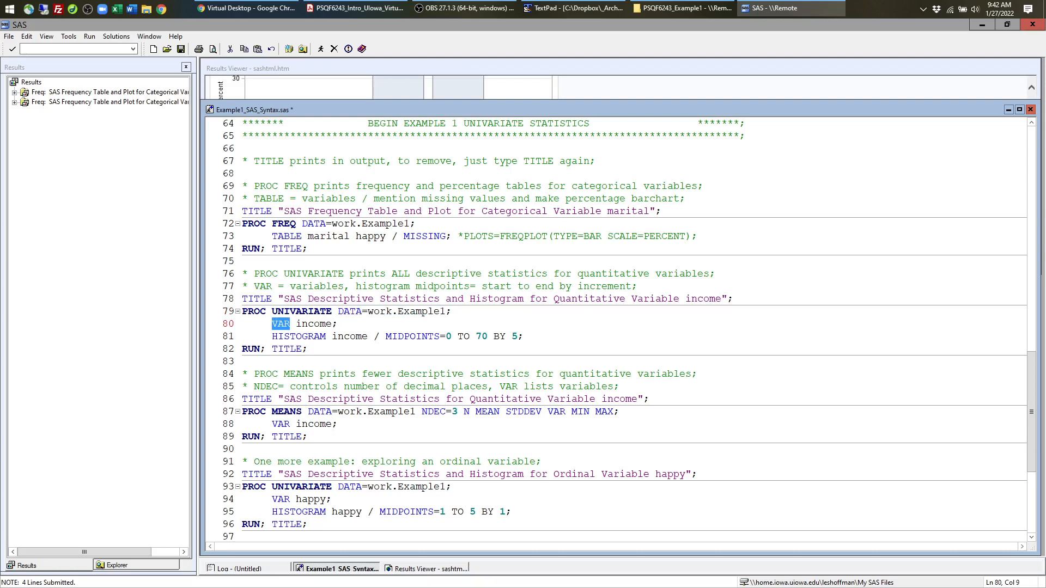
pyautogui.doubleClick(314, 324)
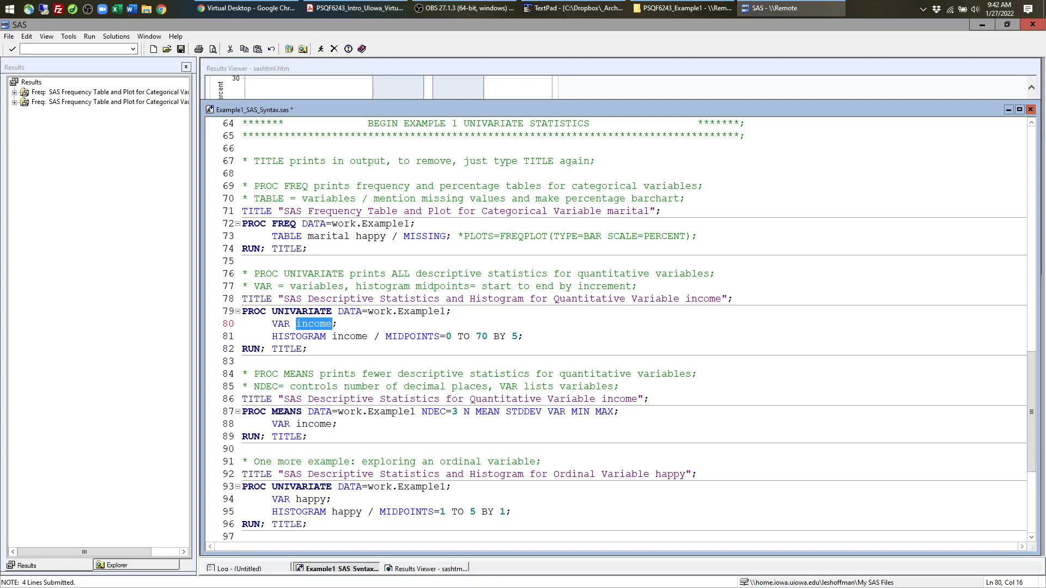
# - Highlight the TITLE statement on line 78 and the empty closing TITLE statement on line 82
pyautogui.doubleClick(289, 349)
pyautogui.click(238, 299)
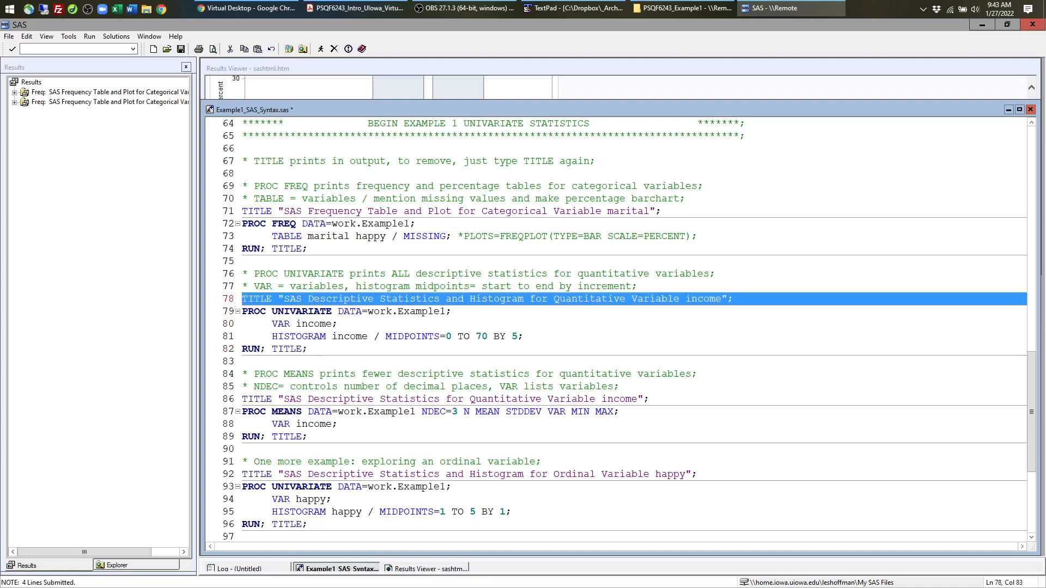
pyautogui.moveTo(309, 350); pyautogui.dragTo(272, 349)
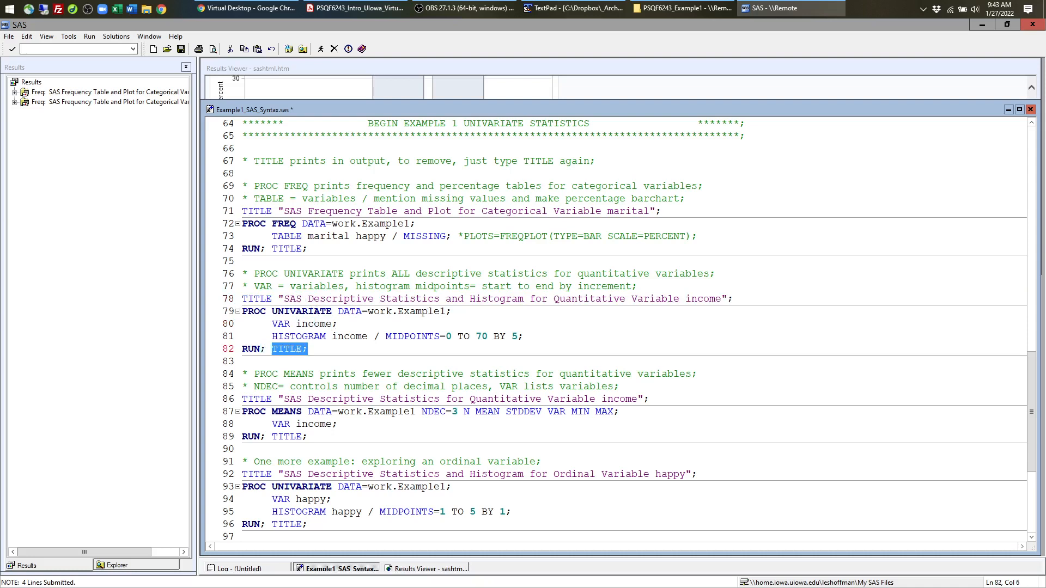
pyautogui.moveTo(638, 298); pyautogui.dragTo(338, 299)
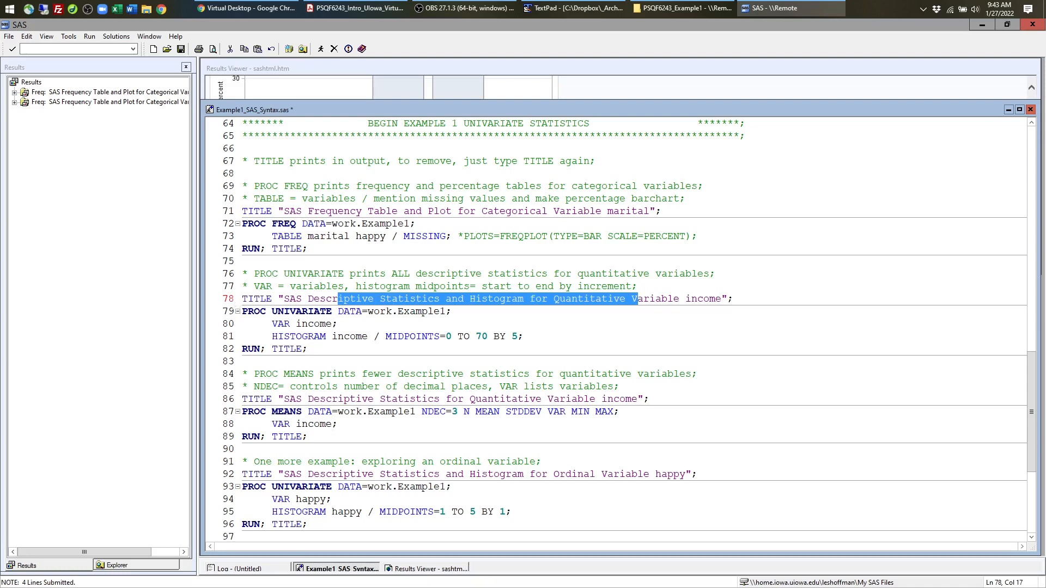
# - Run only the TITLE and PROC UNIVARIATE code for income on lines 78–82
pyautogui.moveTo(242, 299); pyautogui.dragTo(242, 361)
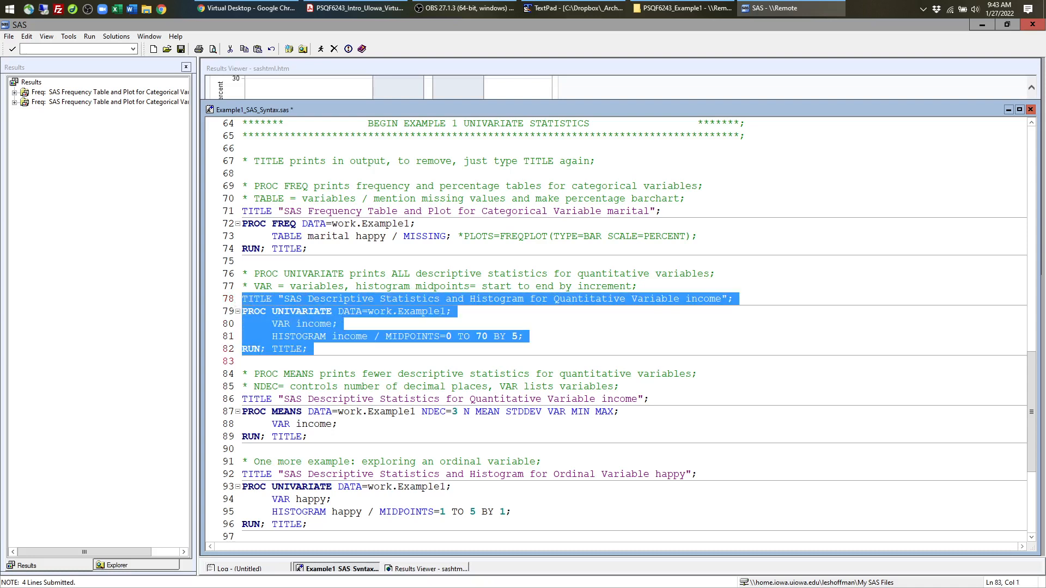
pyautogui.click(320, 48)
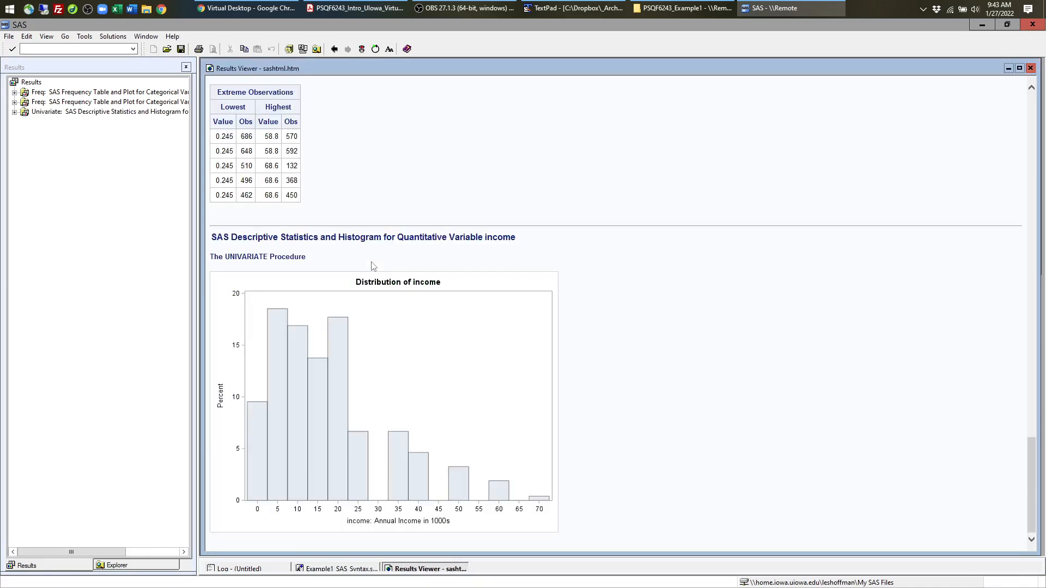
# - Examine the PROC UNIVARIATE output for income, from the histogram to the moments and quantiles, and highlight the 50% Median row
pyautogui.scroll(6, 375, 412)
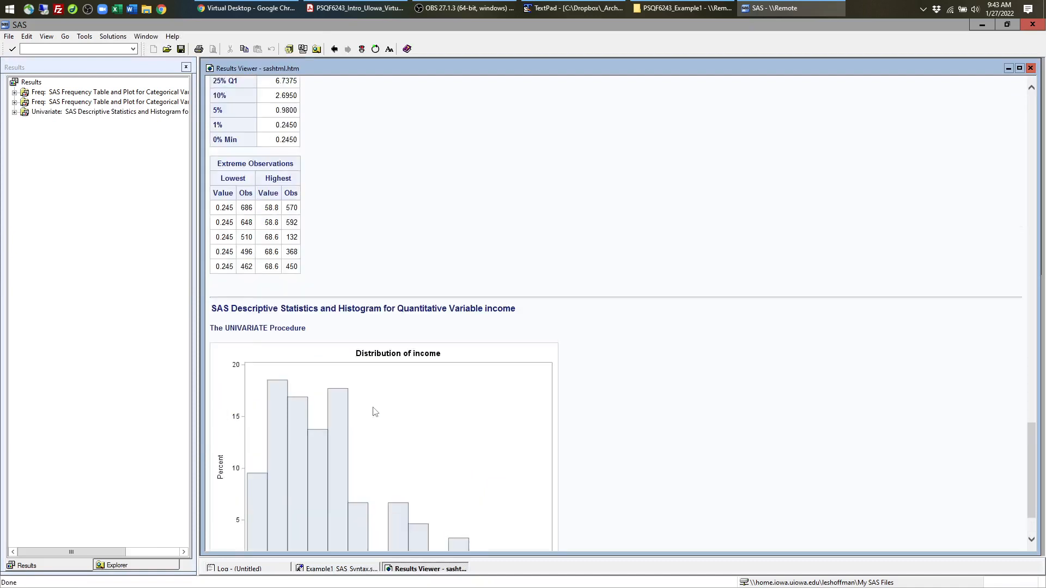
pyautogui.scroll(4, 375, 412)
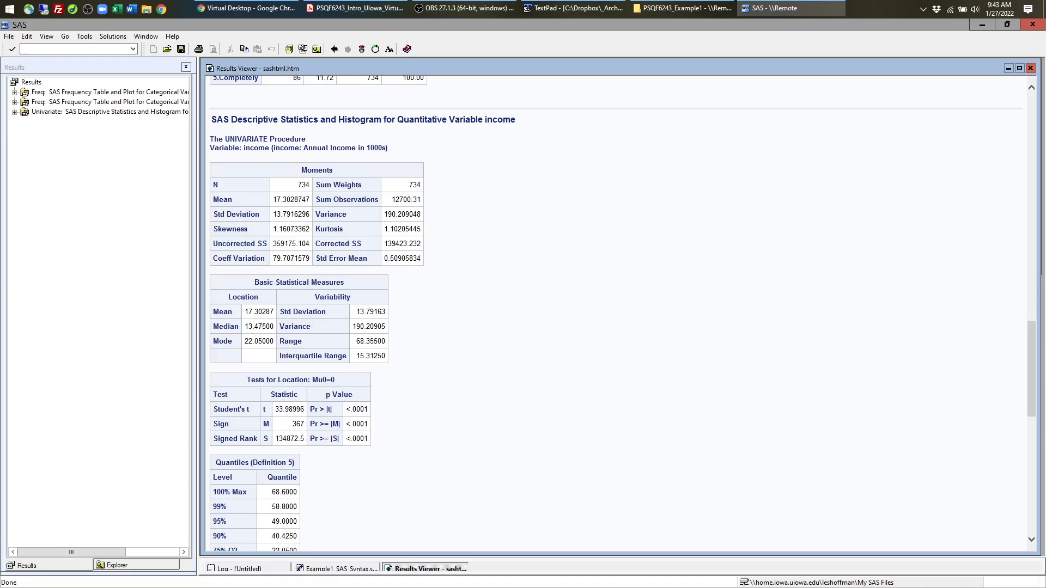
pyautogui.scroll(-2, 362, 246)
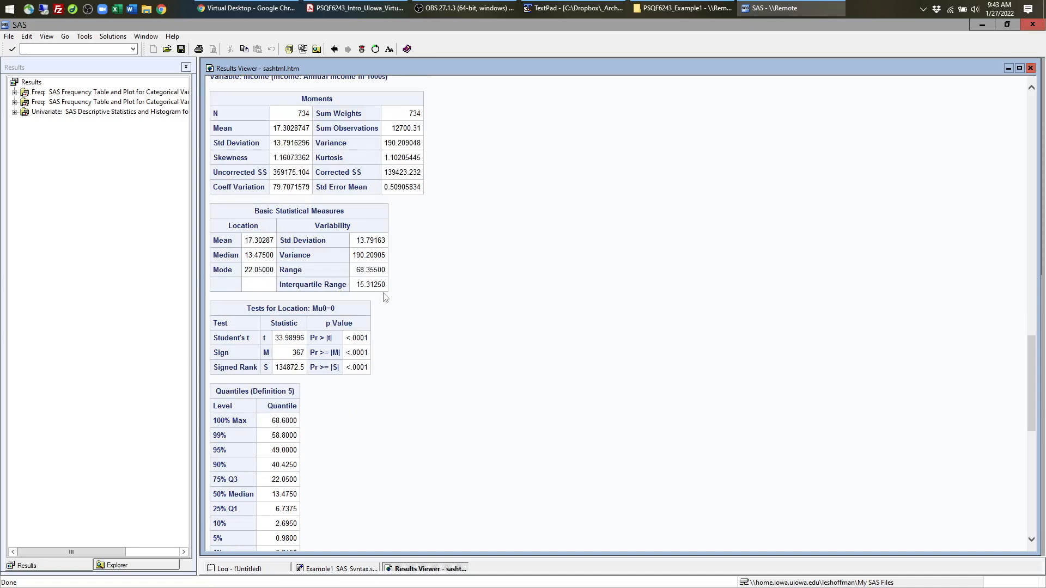
pyautogui.scroll(-4, 385, 297)
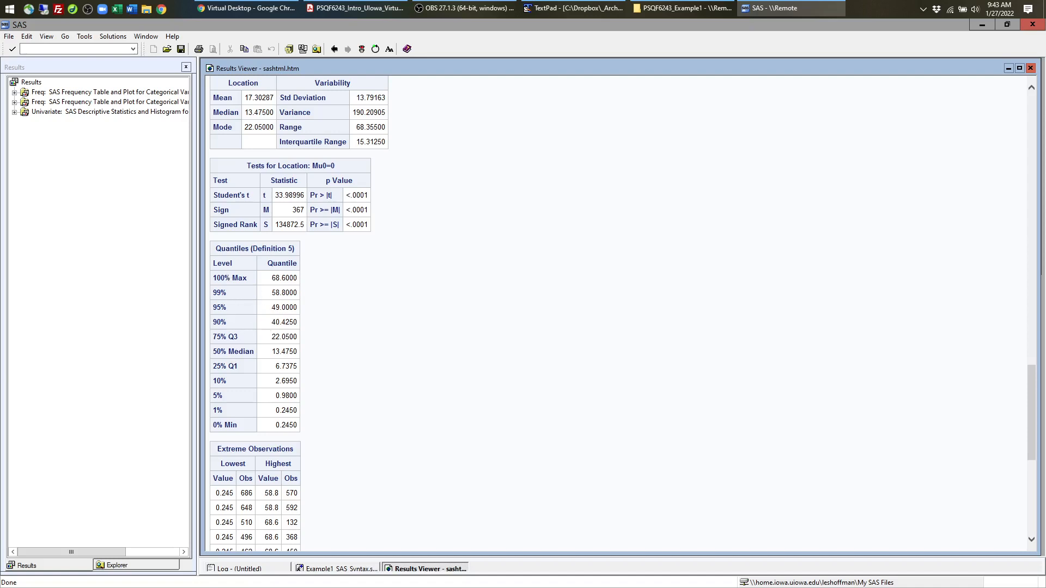
pyautogui.moveTo(214, 352); pyautogui.dragTo(298, 353)
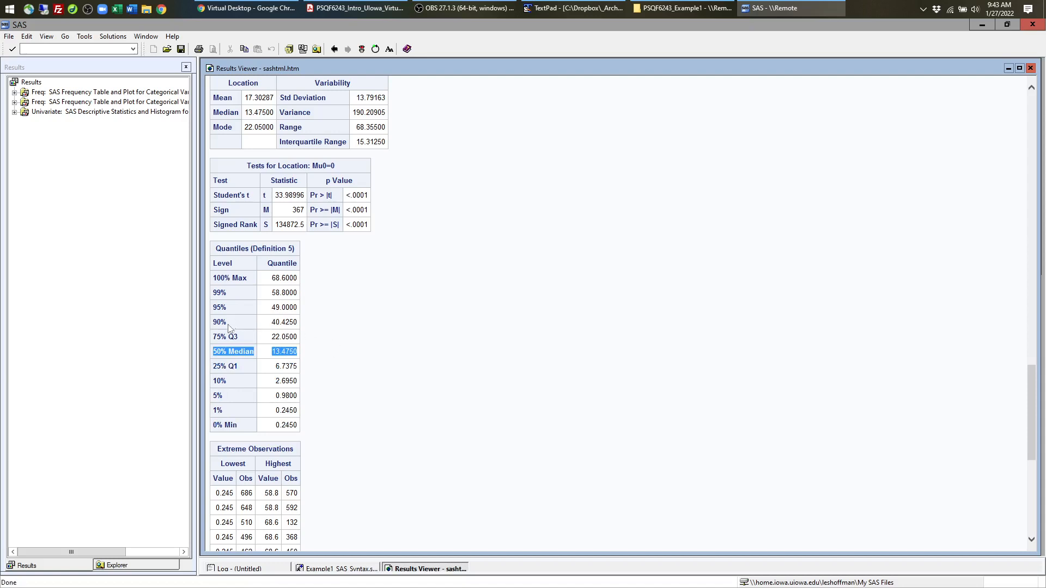
# - Examine the 25% Q1 quantile, the Interquartile Range, the extreme observations and the histogram in the PROC UNIVARIATE output for income
pyautogui.moveTo(213, 337); pyautogui.dragTo(298, 366)
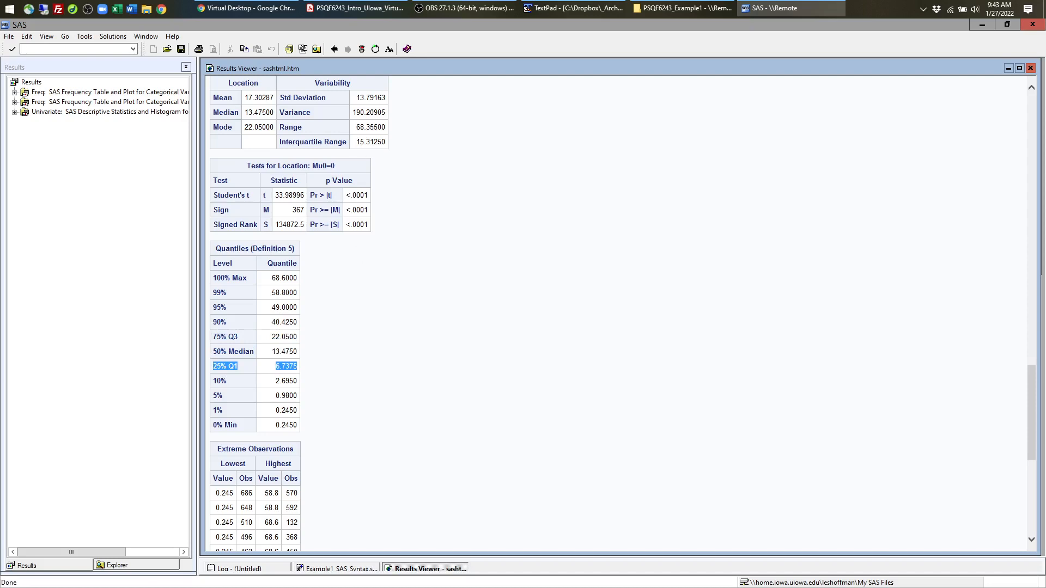
pyautogui.moveTo(356, 146); pyautogui.dragTo(385, 148)
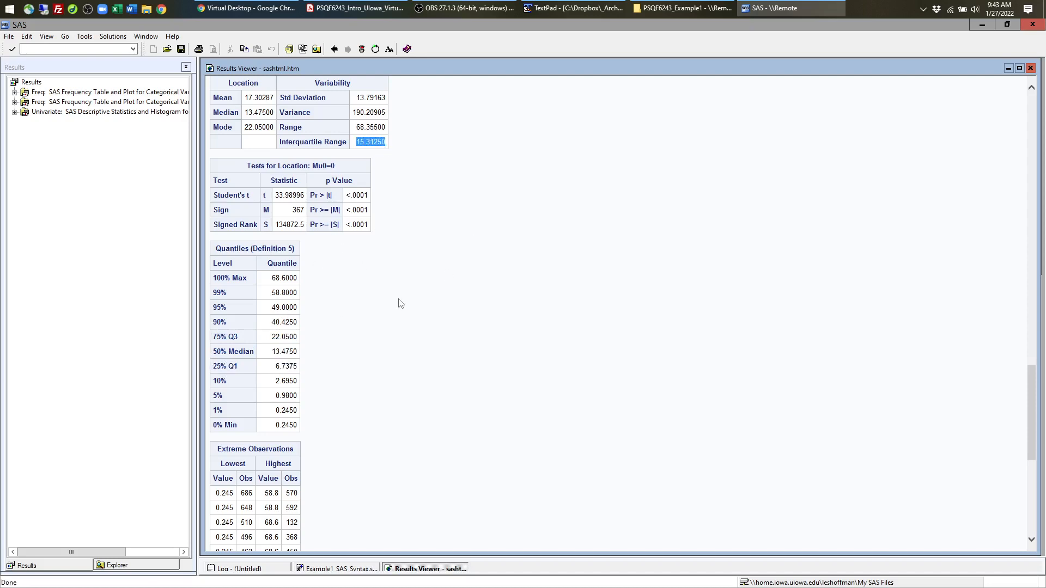
pyautogui.scroll(4, 399, 303)
pyautogui.scroll(-2, 400, 302)
pyautogui.scroll(-7, 398, 303)
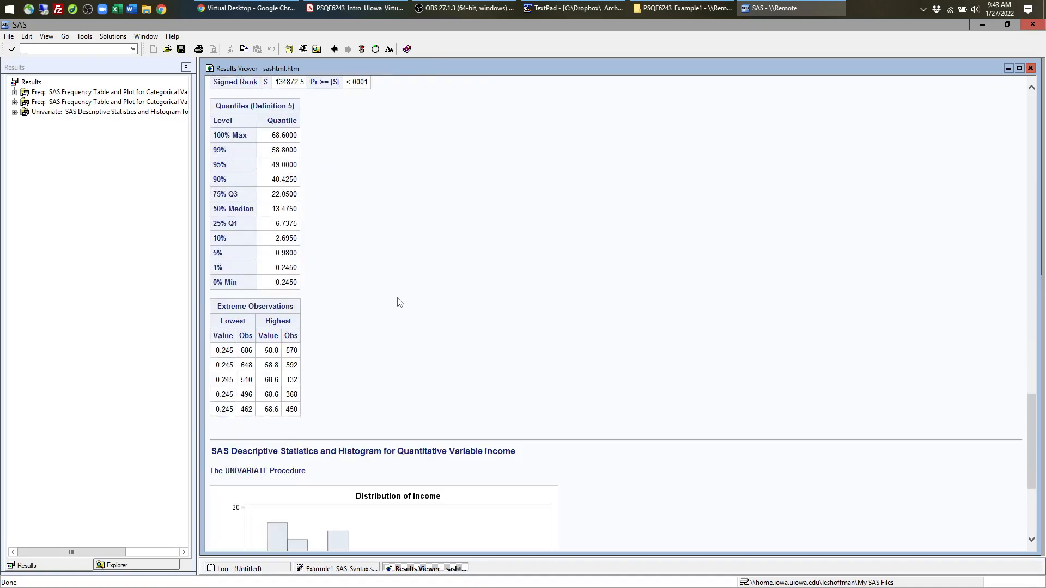
pyautogui.scroll(-3, 271, 269)
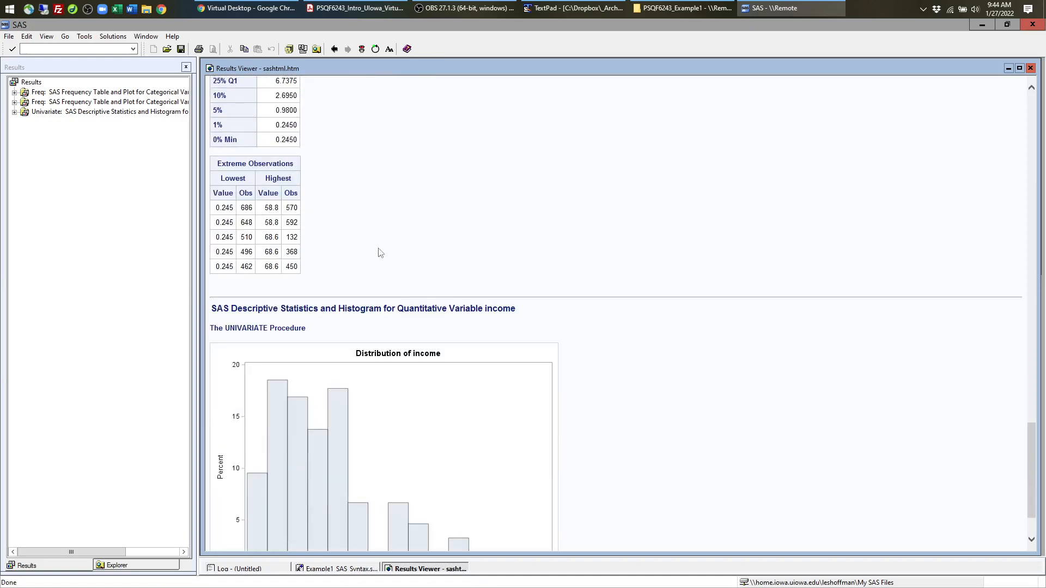
pyautogui.scroll(-3, 381, 253)
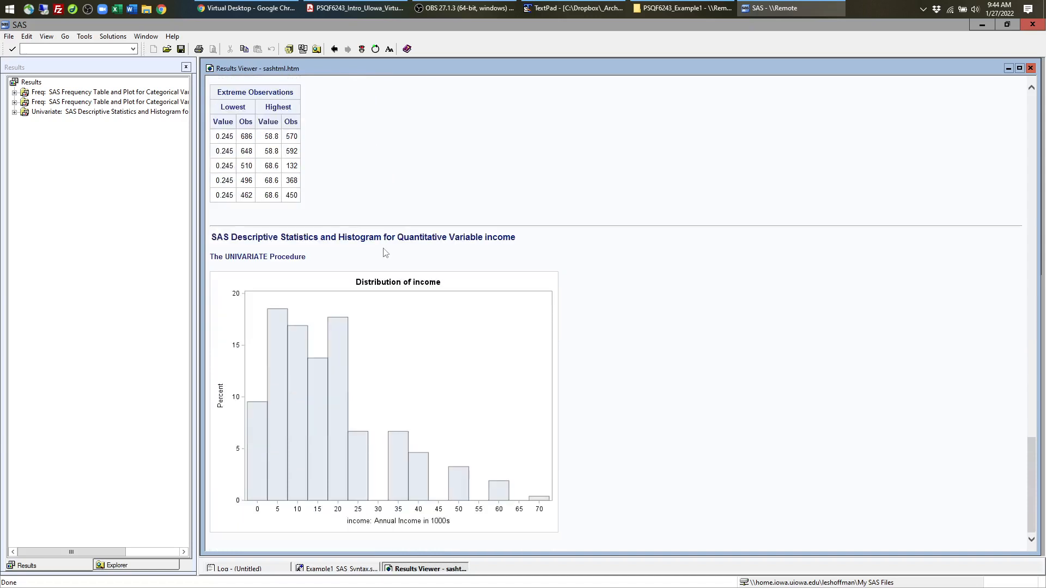
# - Comment out the HISTOGRAM statement on line 81 with an asterisk and rerun only the income PROC UNIVARIATE code on lines 78–82
pyautogui.click(353, 569)
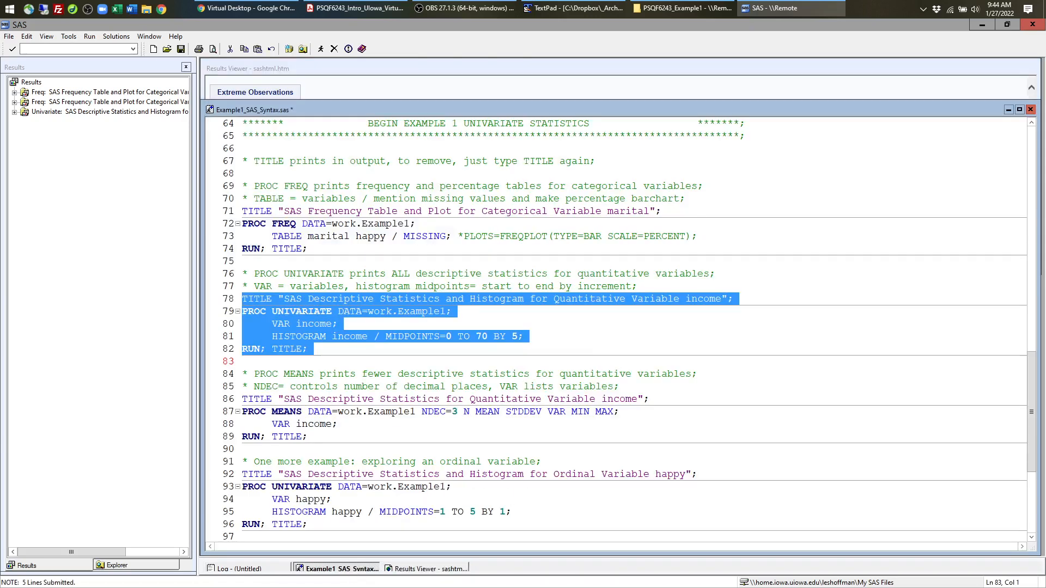
pyautogui.click(558, 350)
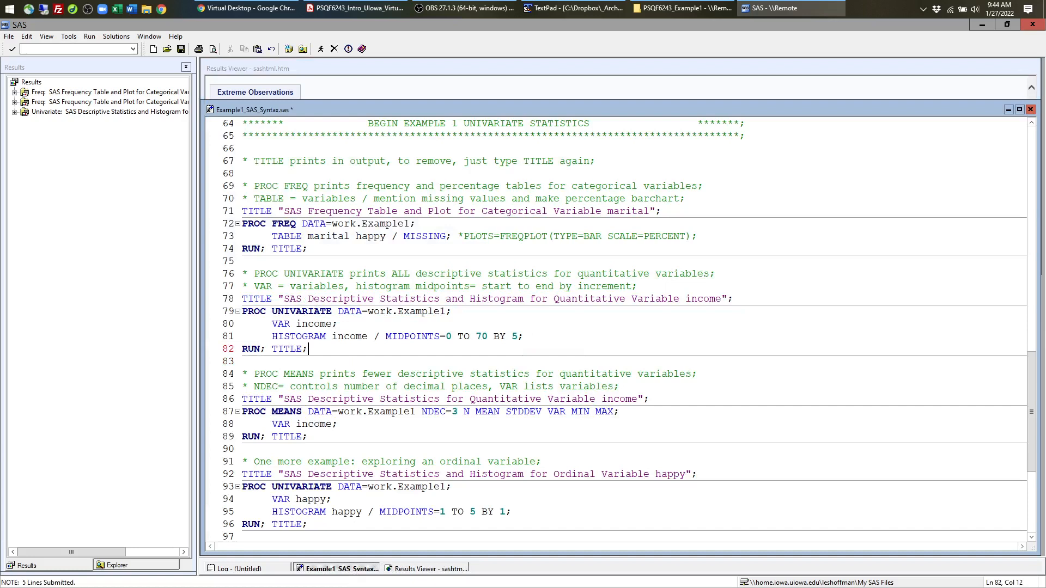
pyautogui.moveTo(272, 336); pyautogui.dragTo(523, 336)
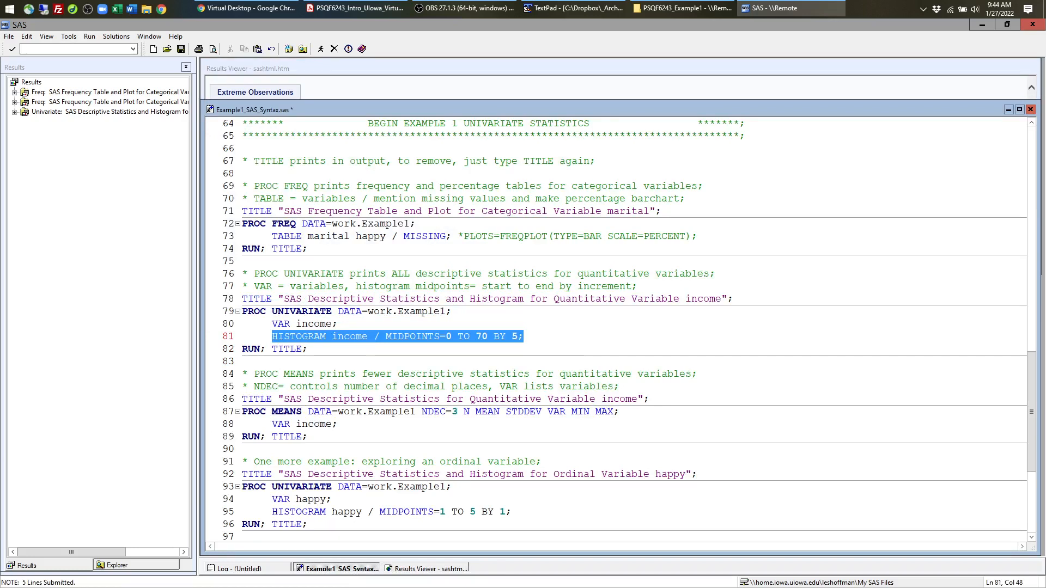
pyautogui.click(272, 336)
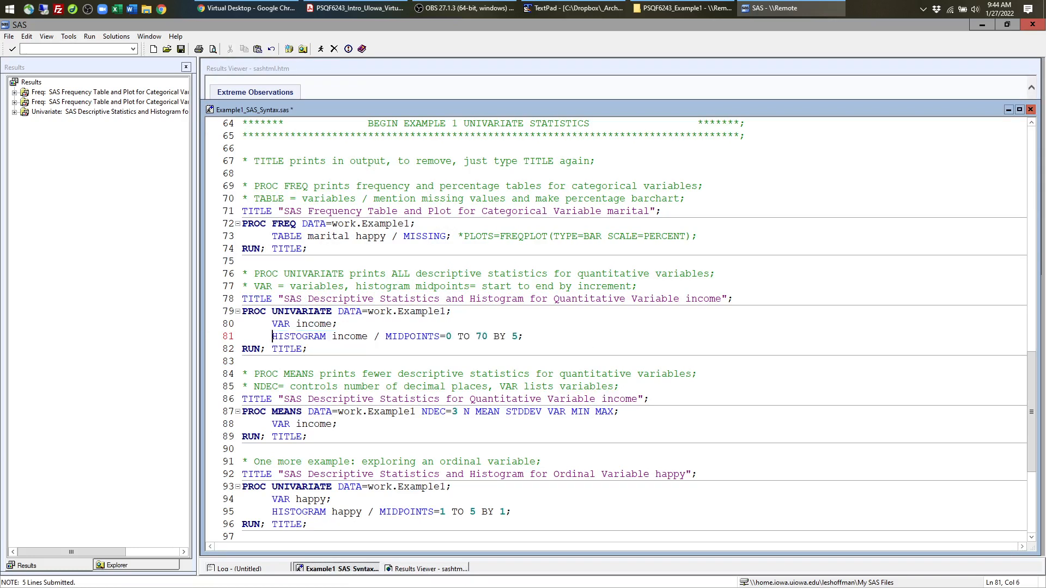
pyautogui.write('*')
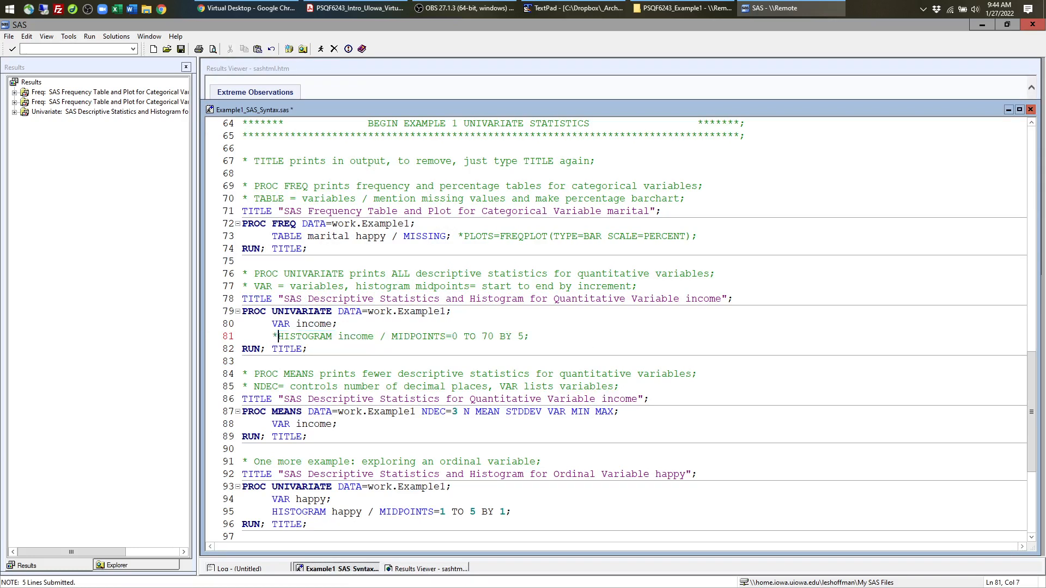
pyautogui.moveTo(308, 349); pyautogui.dragTo(242, 299)
pyautogui.click(320, 49)
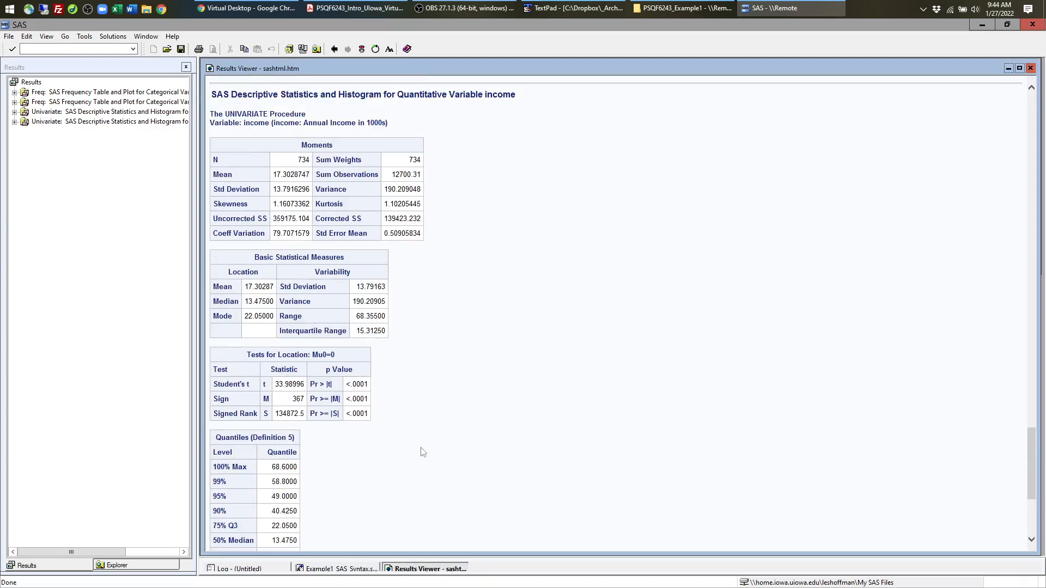
# - Add happy after income in the VAR statement of the PROC MEANS code on line 88
pyautogui.click(341, 569)
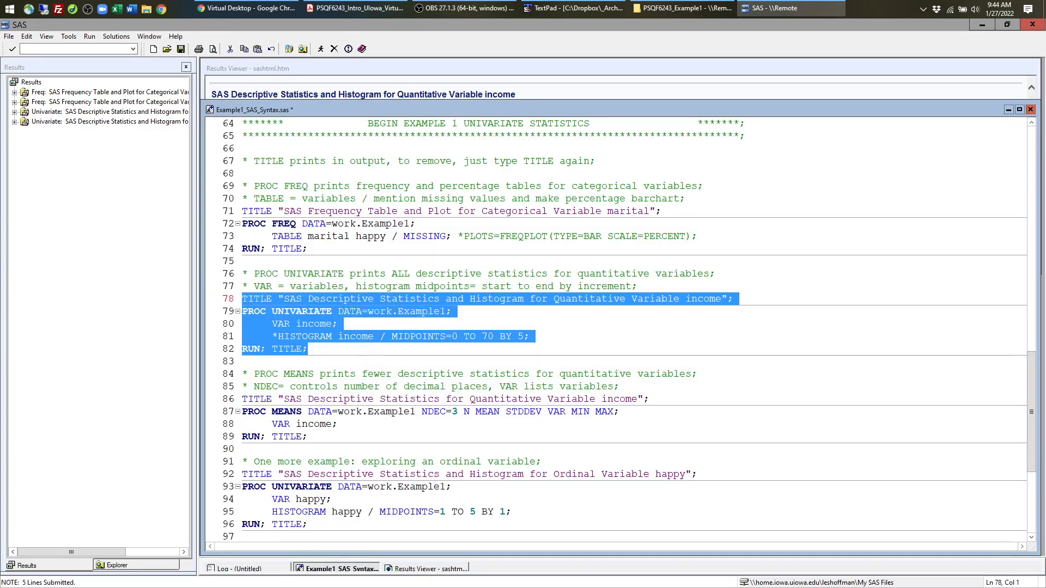
pyautogui.scroll(-2, 616, 327)
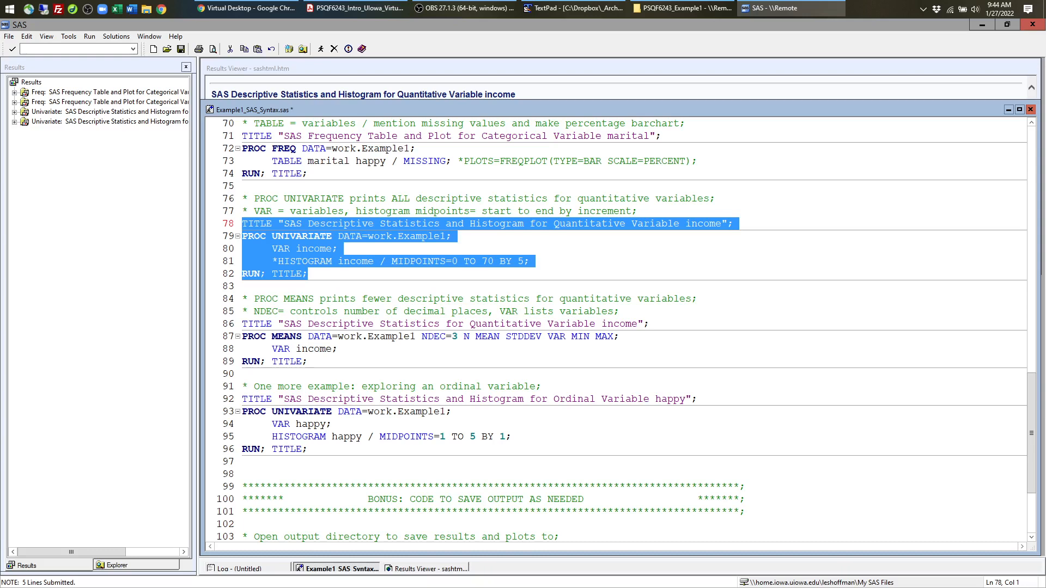
pyautogui.click(243, 287)
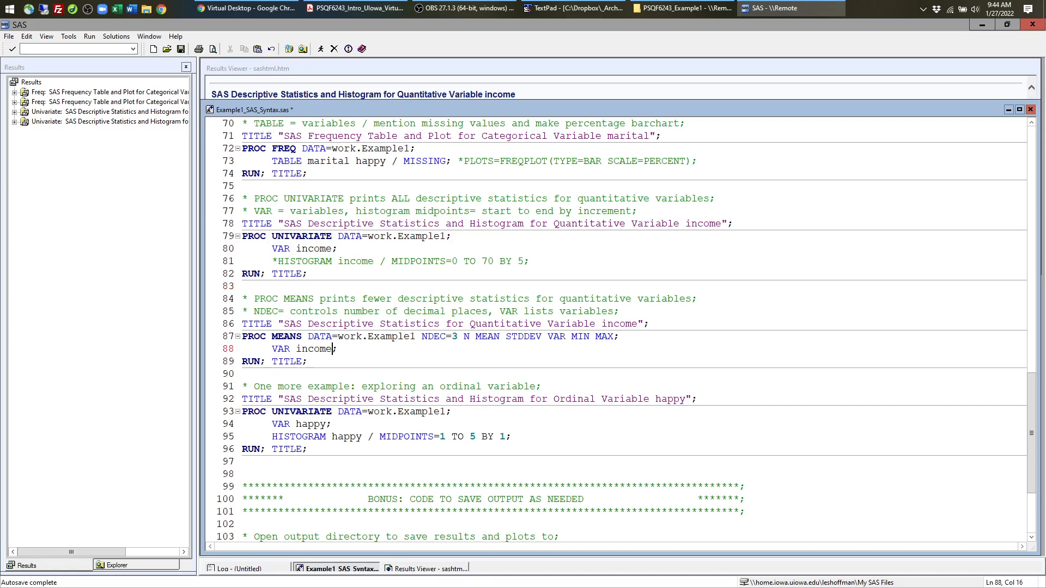
pyautogui.write('happy')
# - Highlight the NDEC=3 option and the N MEAN STDDEV VAR MIN MAX keywords in the PROC MEANS statement on line 87
pyautogui.moveTo(422, 336); pyautogui.dragTo(463, 336)
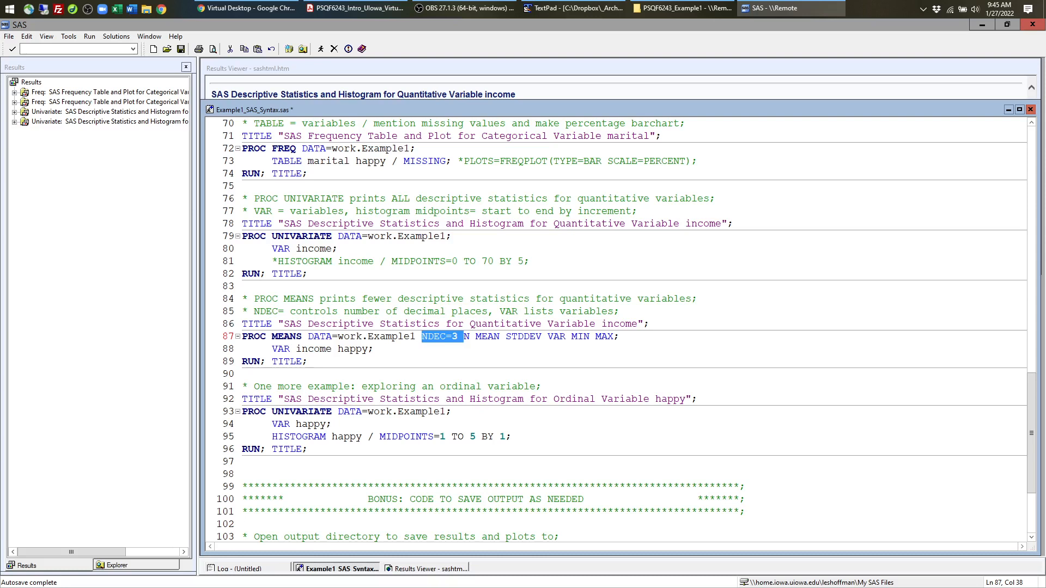
pyautogui.click(464, 336)
pyautogui.moveTo(464, 336); pyautogui.dragTo(614, 336)
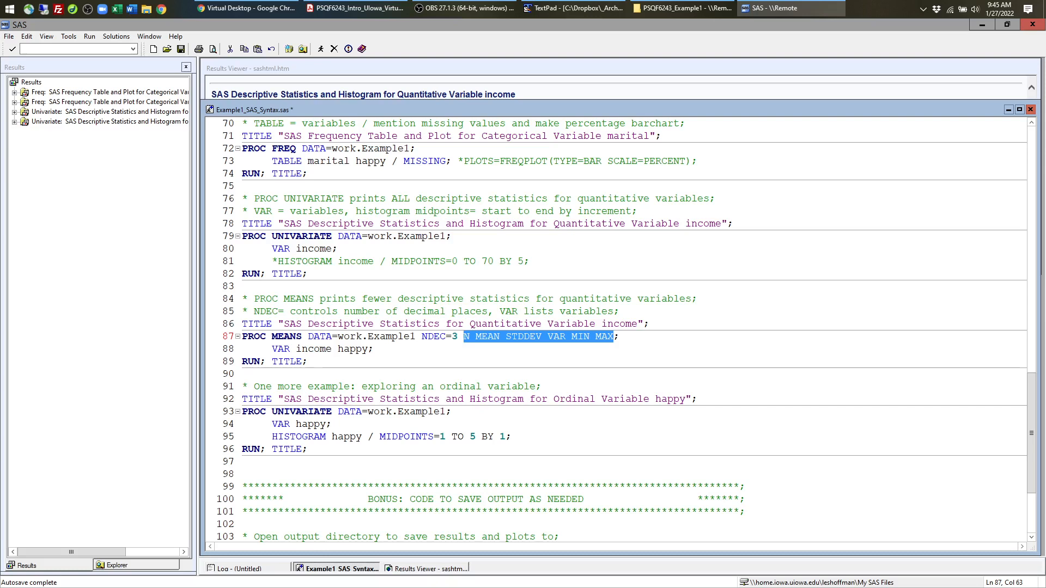
pyautogui.click(567, 361)
# - Remove the VAR keyword from the PROC MEANS statement on line 87, retype it and highlight the whole list of statistics
pyautogui.doubleClick(556, 337)
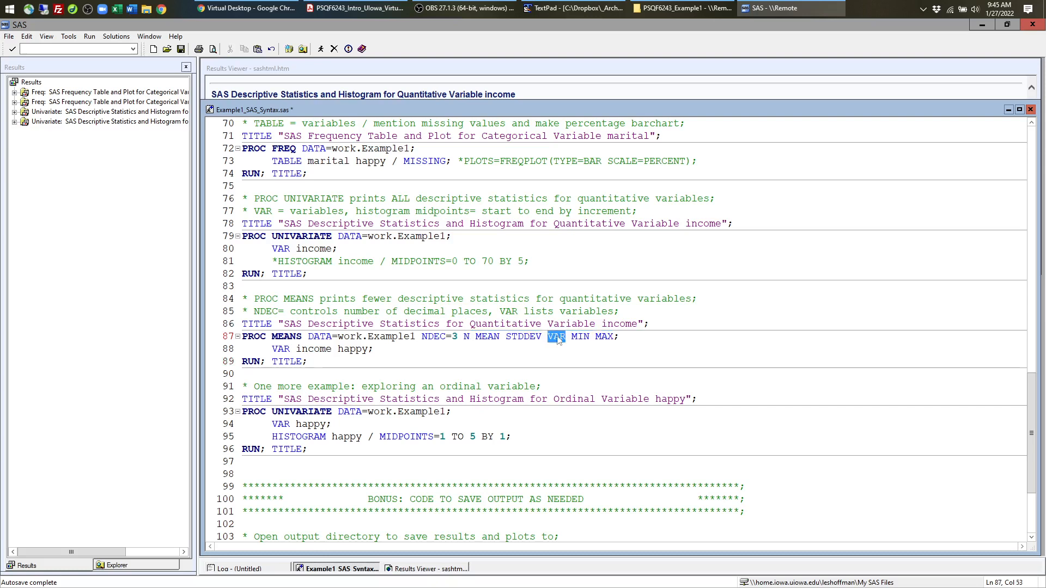
pyautogui.press('Delete')
pyautogui.write('VAR')
pyautogui.moveTo(464, 336); pyautogui.dragTo(614, 336)
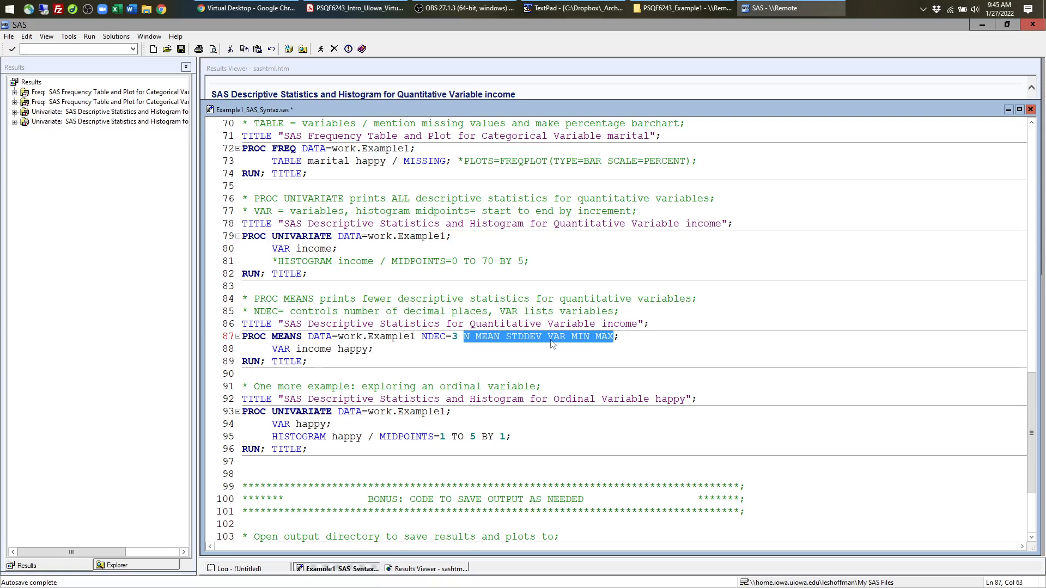
pyautogui.click(376, 349)
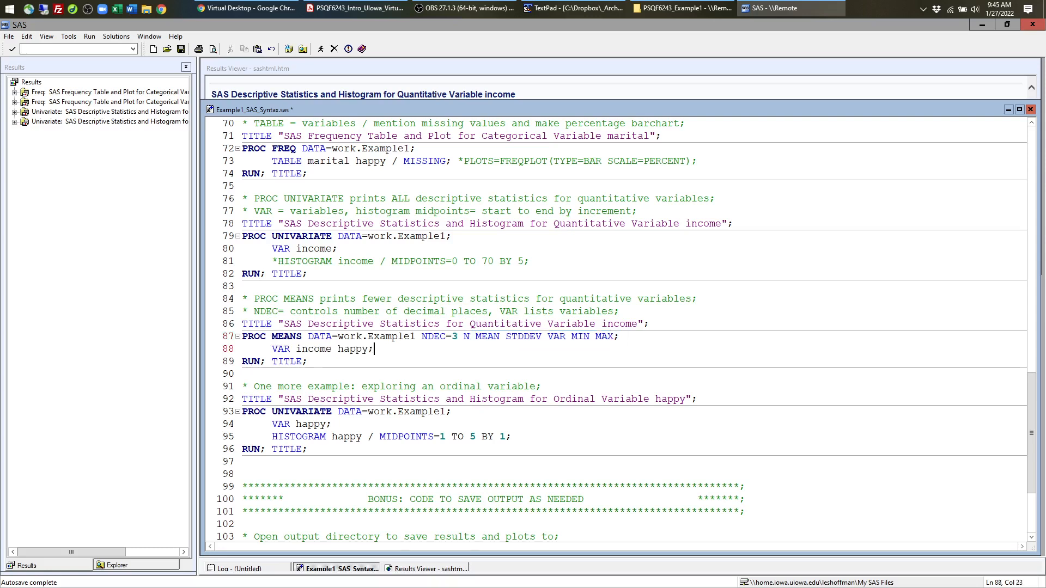
# - Run only the TITLE and PROC MEANS code on lines 86–89 and highlight the income and happy rows in the output
pyautogui.moveTo(308, 361); pyautogui.dragTo(242, 324)
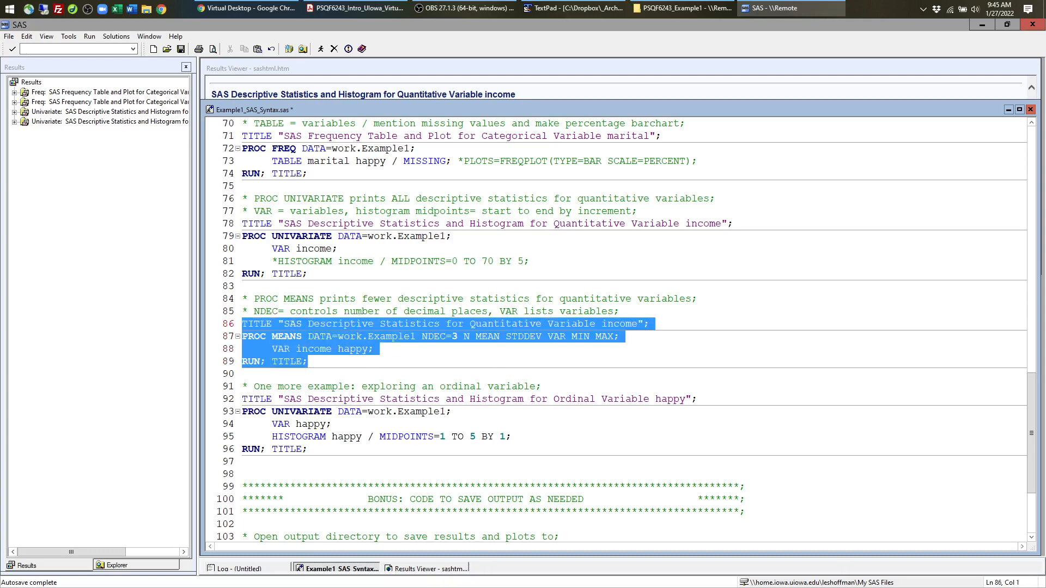
pyautogui.click(320, 48)
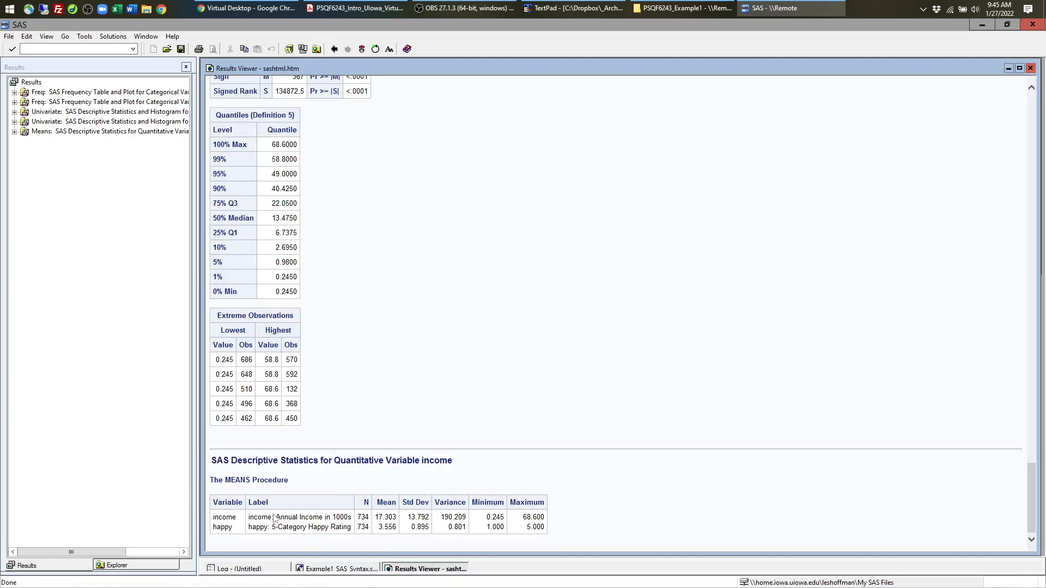
pyautogui.moveTo(212, 515); pyautogui.dragTo(544, 528)
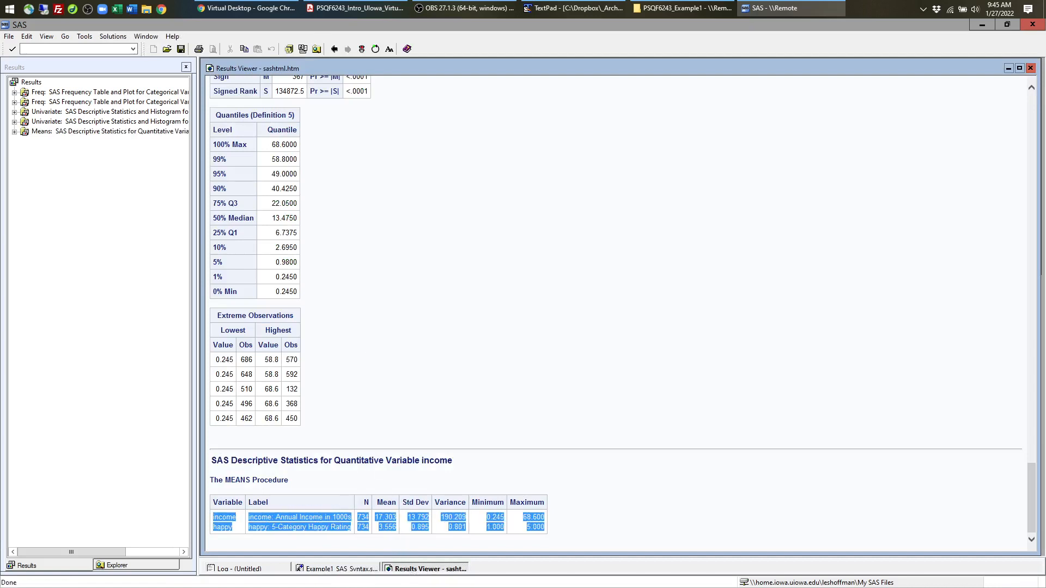
pyautogui.click(312, 490)
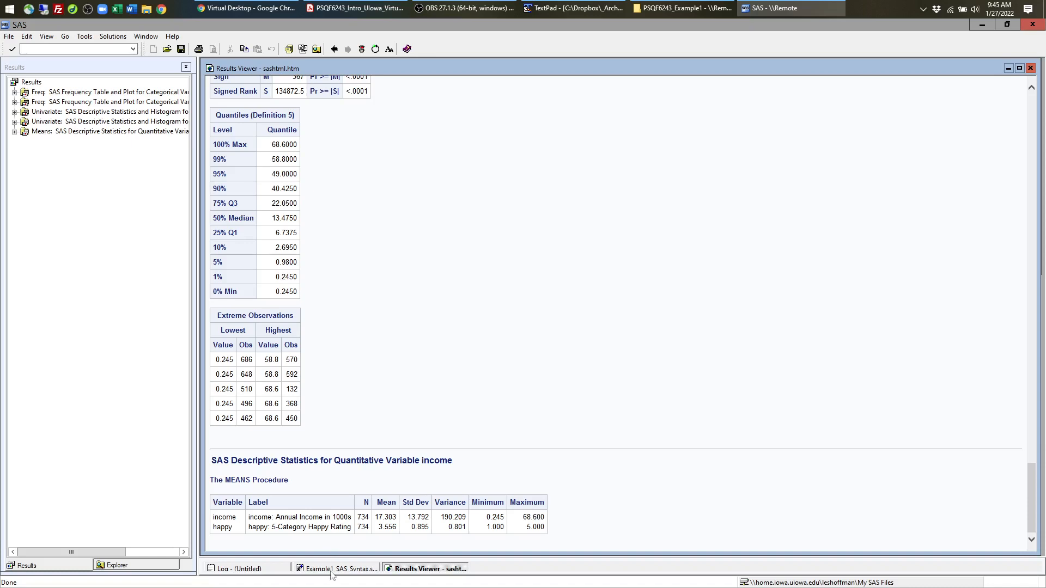
# - Highlight the ordinal-variable example for happy on lines 91–96 of the code and save the Example1_SAS_Syntax file
pyautogui.click(334, 569)
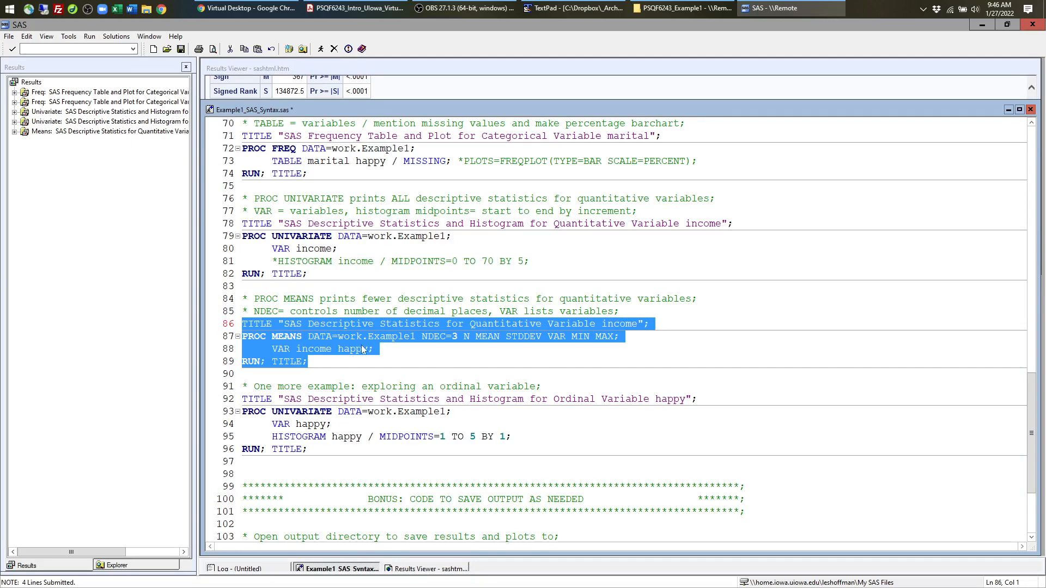
pyautogui.click(343, 351)
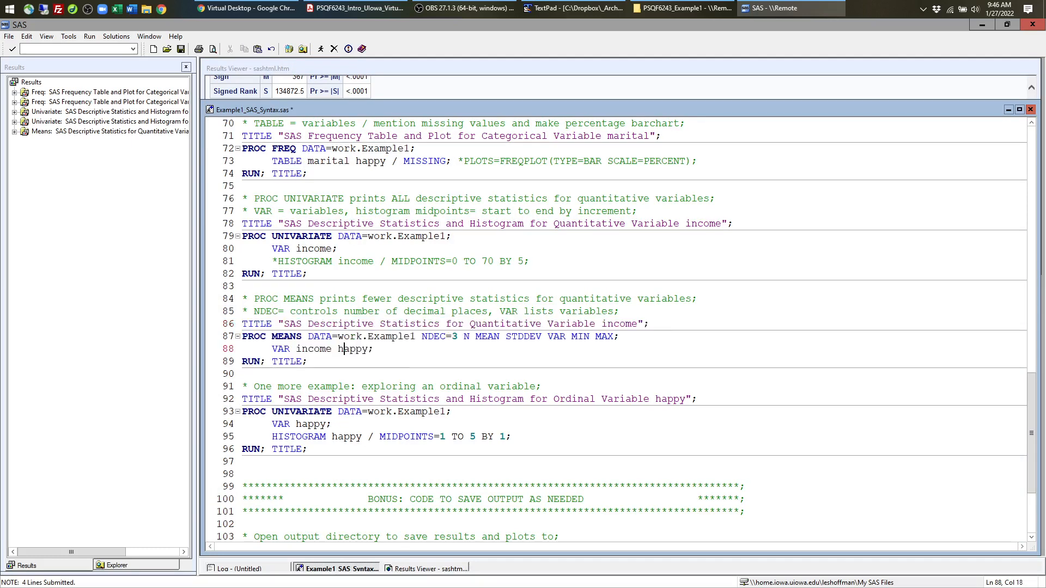
pyautogui.scroll(-2, 343, 351)
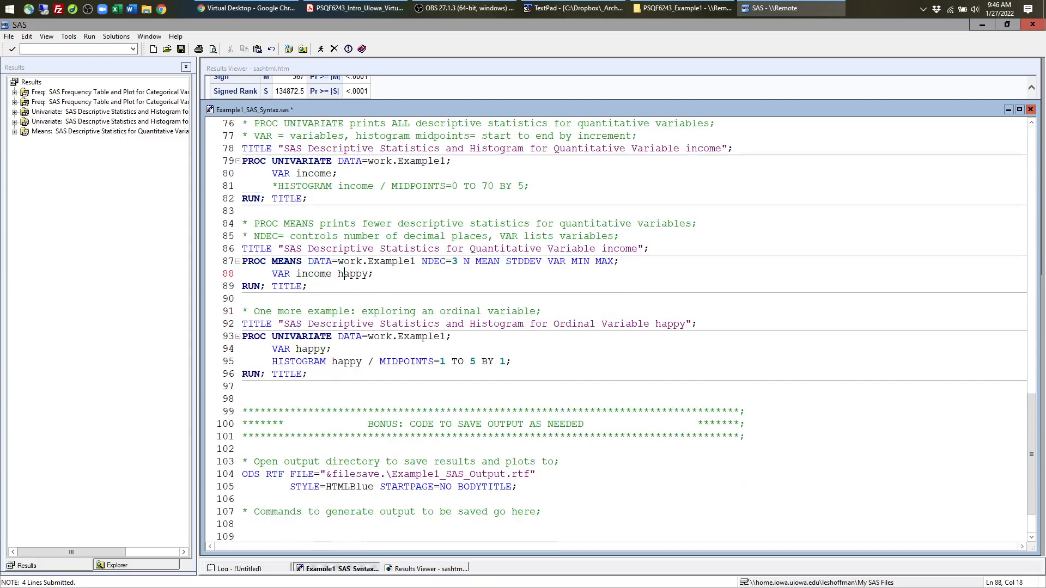
pyautogui.moveTo(239, 313); pyautogui.dragTo(327, 375)
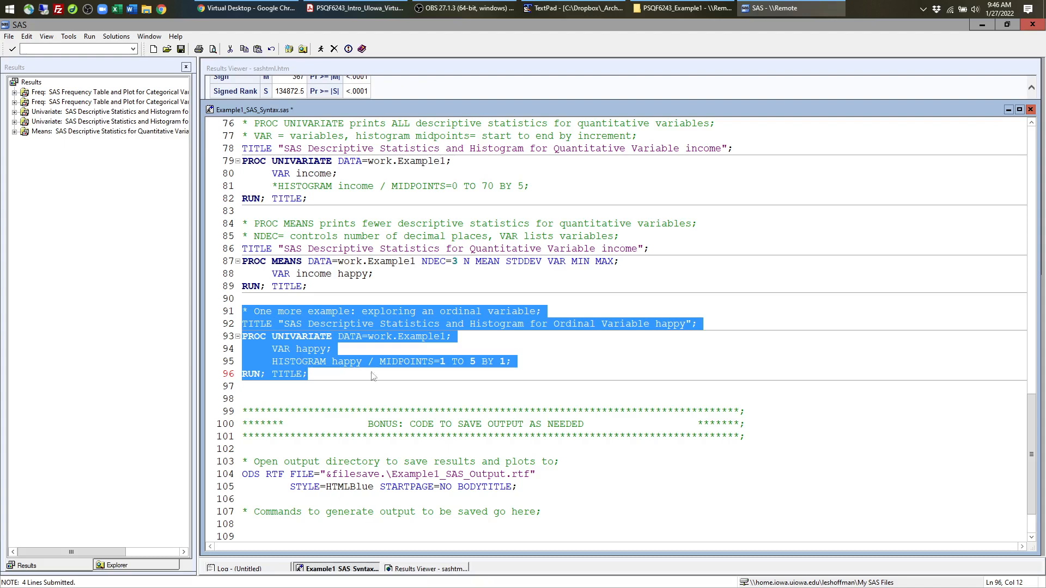
pyautogui.press('F3')
pyautogui.scroll(1, 627, 331)
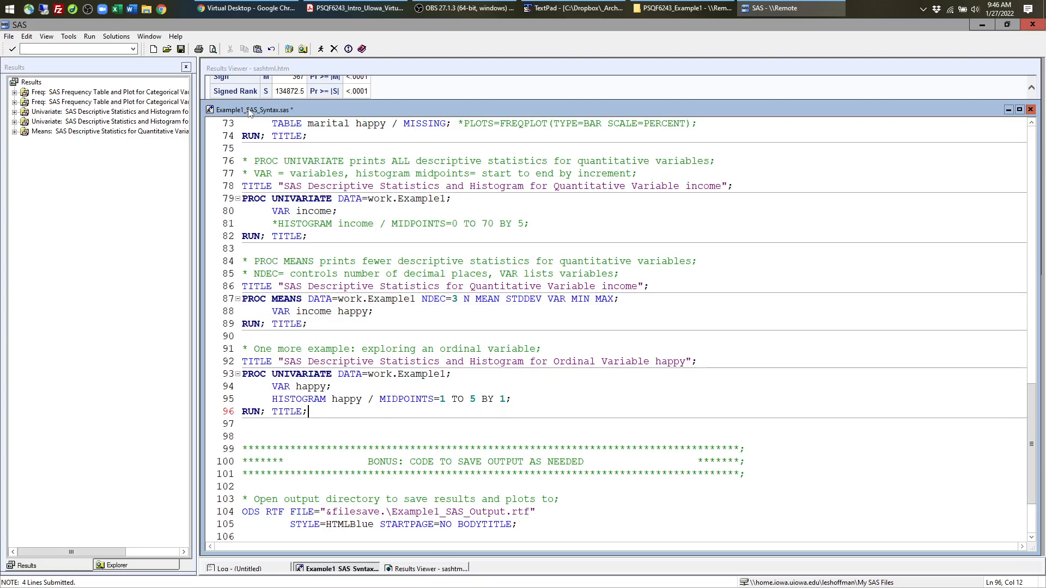
pyautogui.hotkey('ctrl', 's')
# - Highlight the income PROC UNIVARIATE block on lines 76–82, view the log and the results, and return to the syntax file
pyautogui.moveTo(241, 161); pyautogui.dragTo(309, 236)
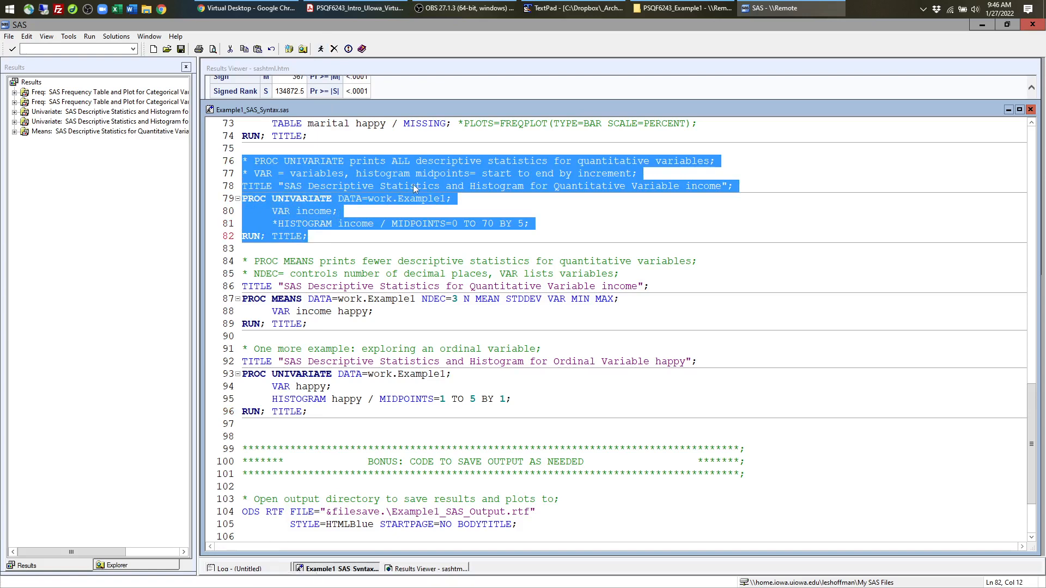
pyautogui.click(257, 570)
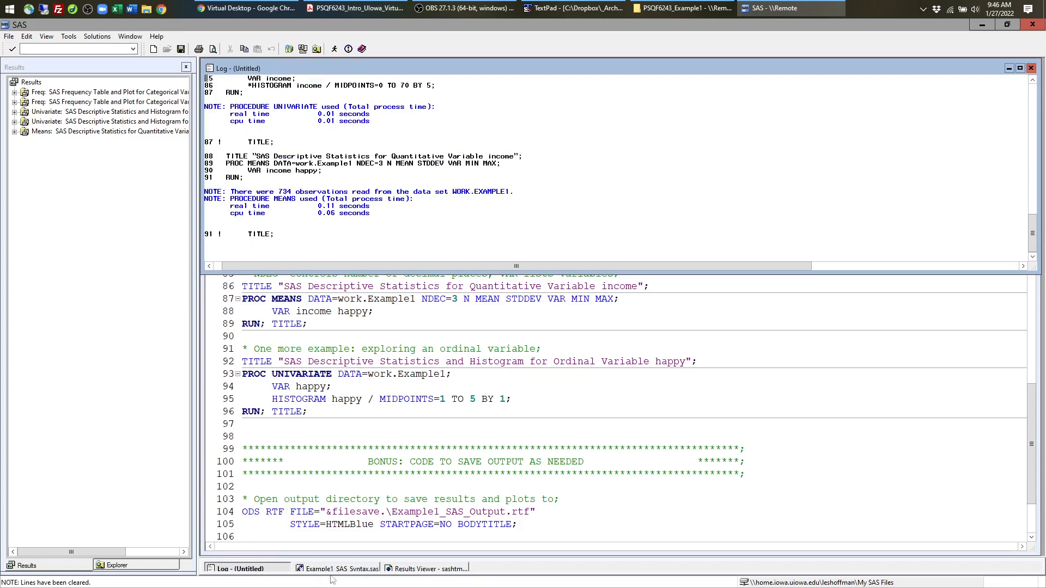
pyautogui.click(406, 572)
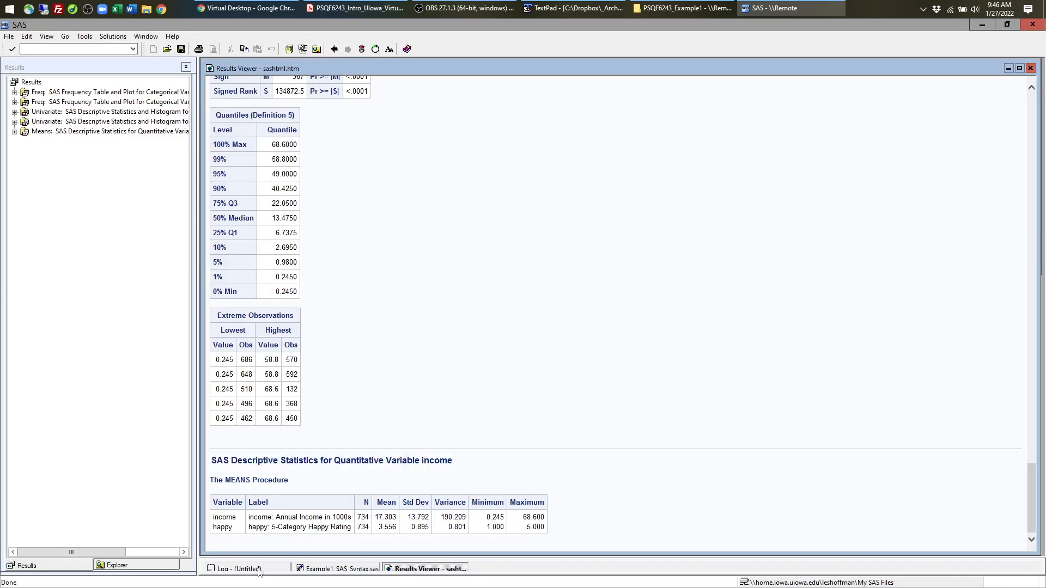
pyautogui.click(263, 572)
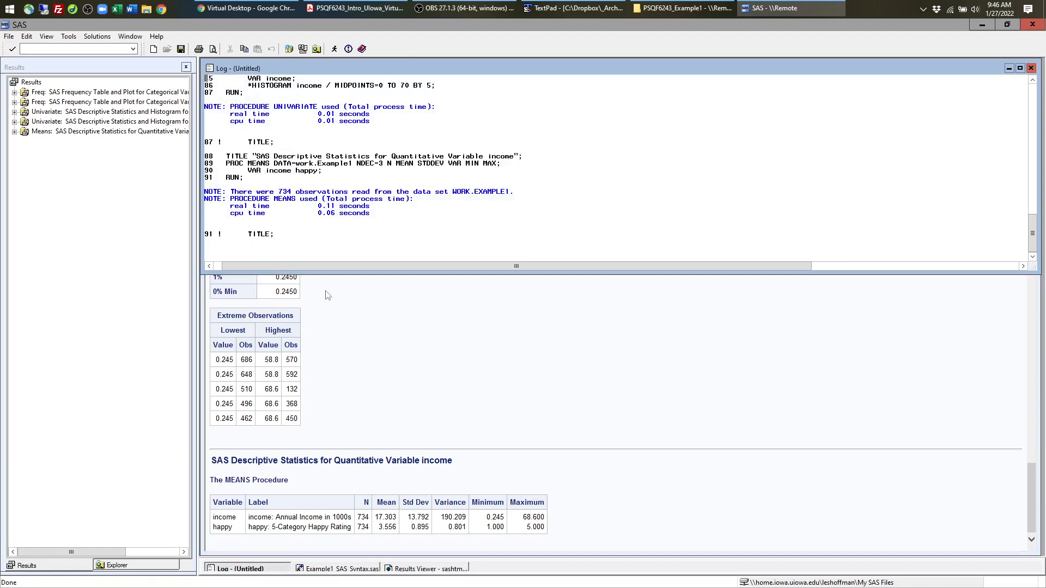
pyautogui.click(339, 570)
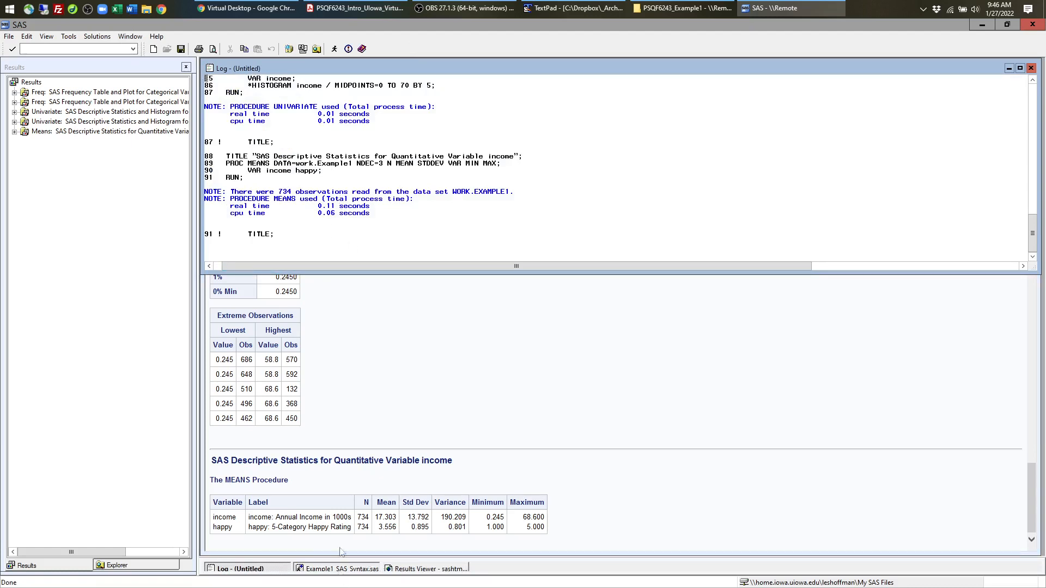
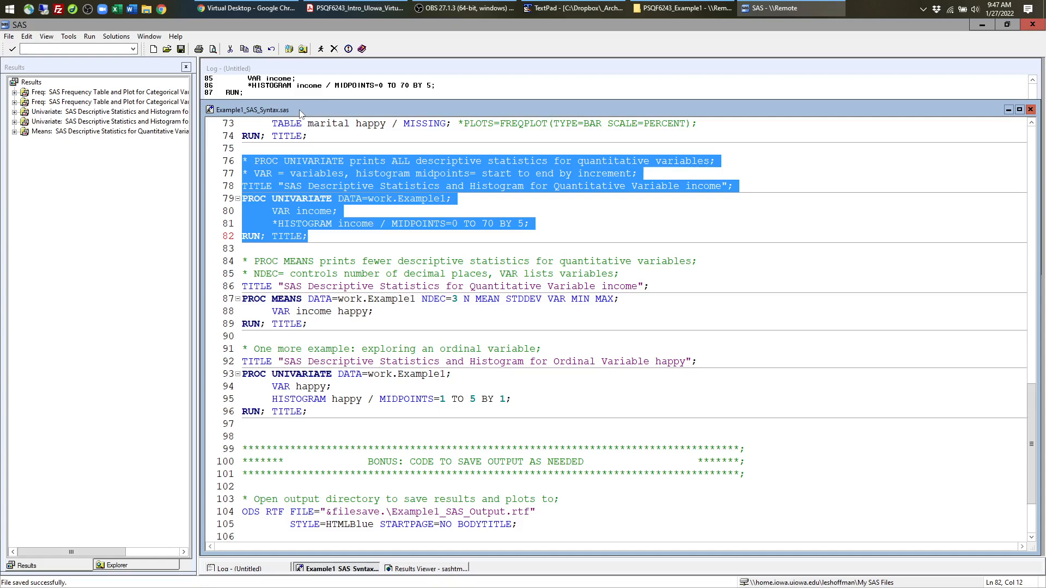
# - View the PSQF6243_Example1 folder briefly and highlight the univariate statistics code on lines 67–79 of the syntax file
pyautogui.click(673, 10)
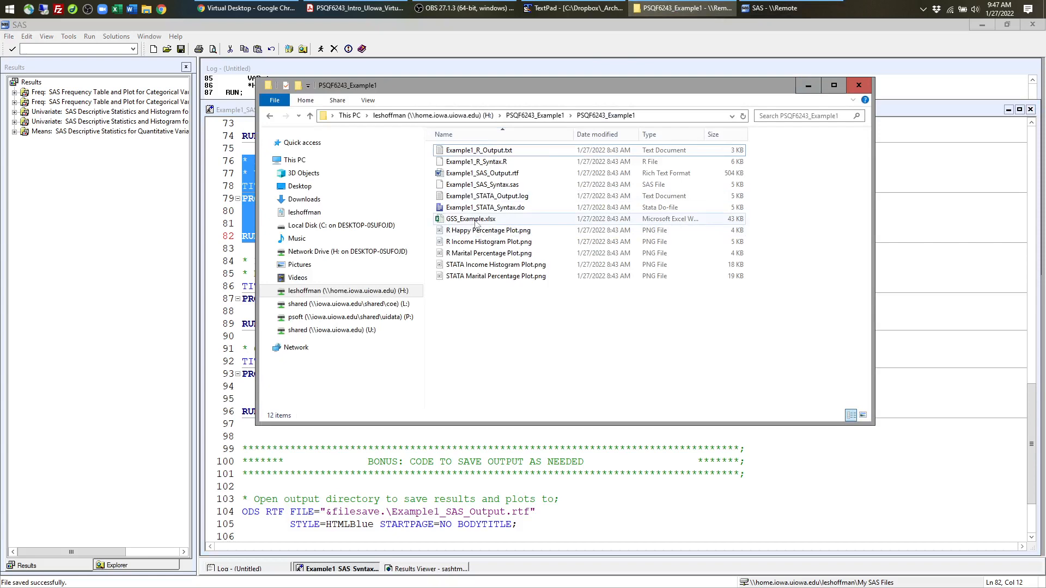
pyautogui.click(808, 85)
pyautogui.scroll(3, 622, 327)
pyautogui.scroll(1, 621, 327)
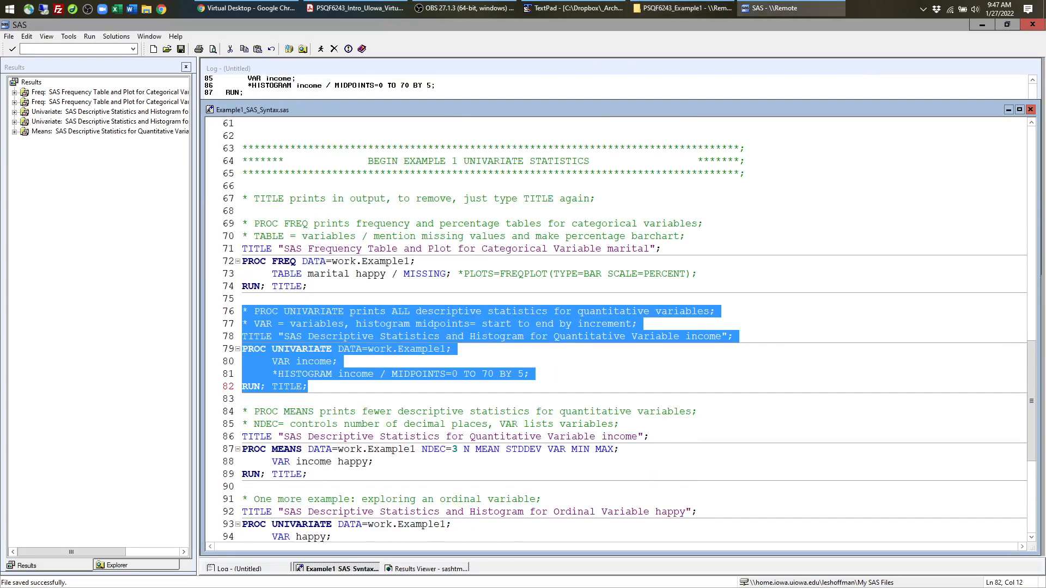
pyautogui.moveTo(260, 198); pyautogui.dragTo(400, 349)
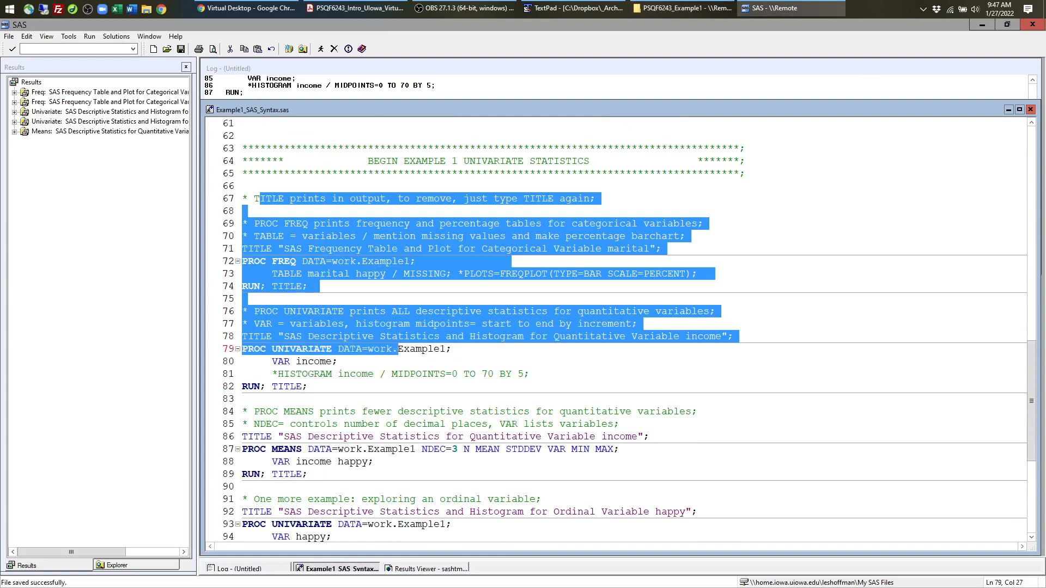
# - Highlight in turn the bonus section heading, the ODS RTF opening code, the commands placeholder comment and the ODS RTF CLOSE code
pyautogui.scroll(-2, 410, 349)
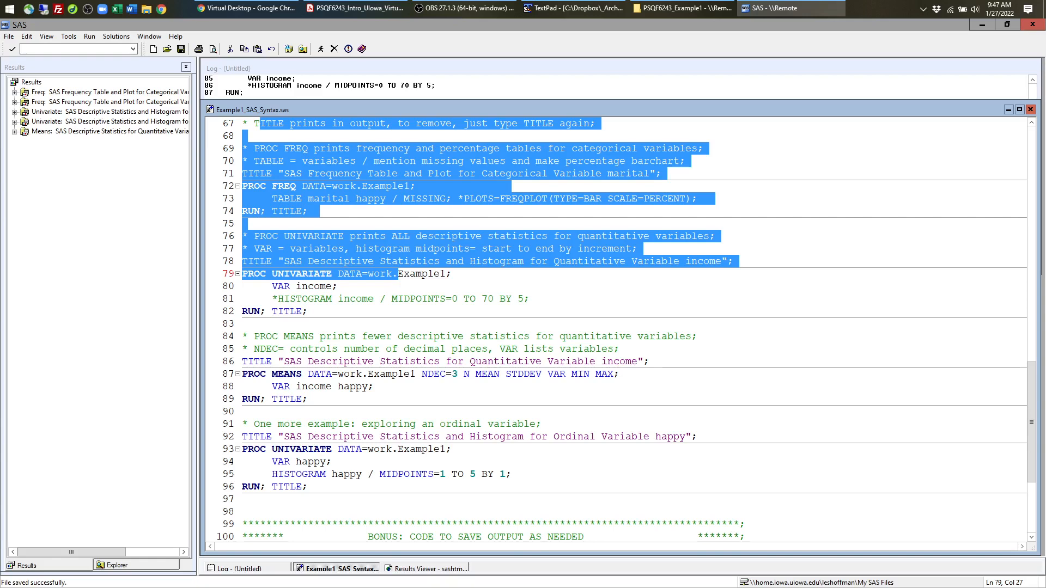
pyautogui.scroll(-4, 616, 327)
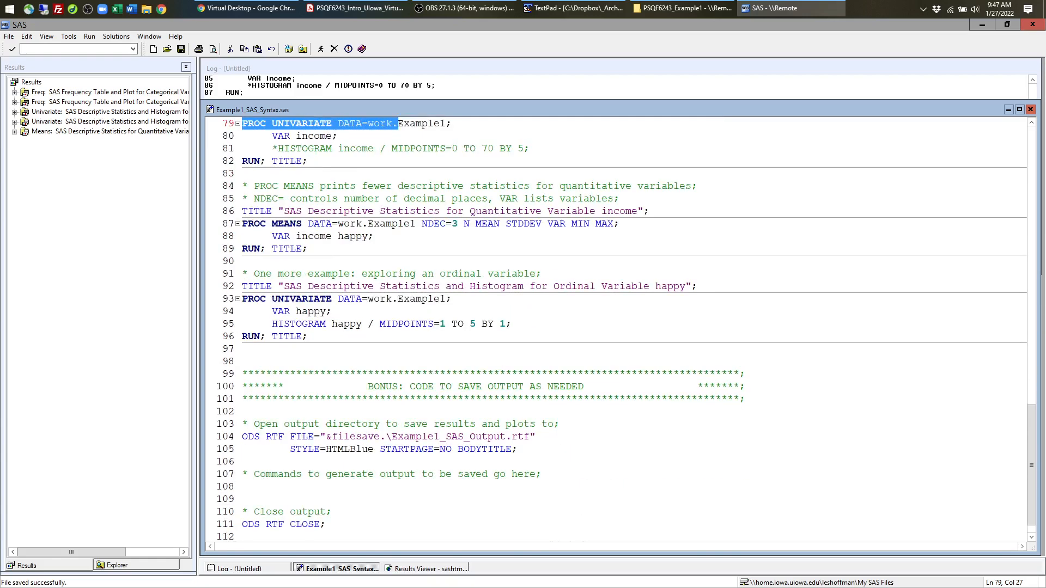
pyautogui.scroll(-2, 616, 326)
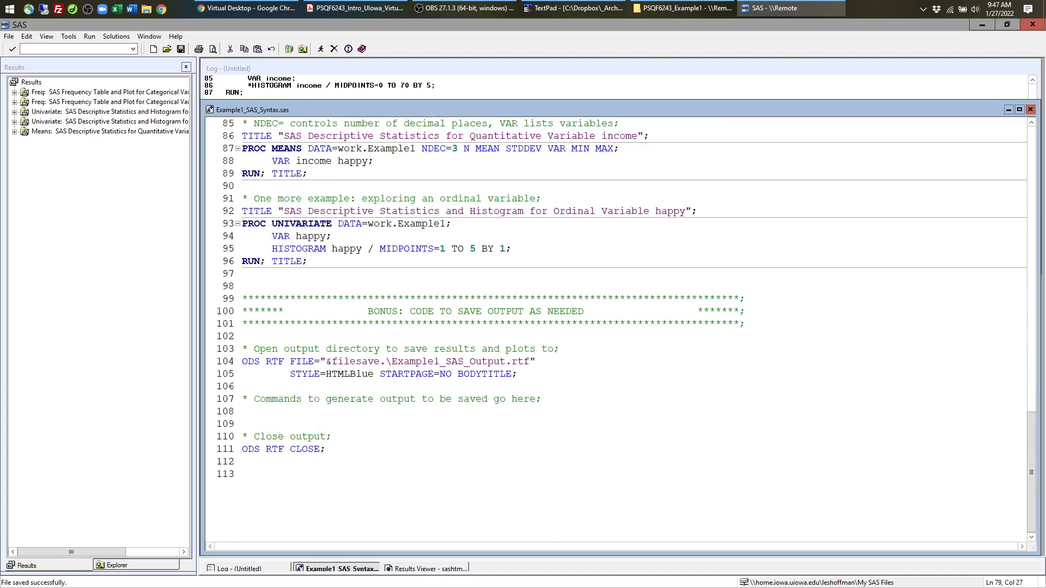
pyautogui.moveTo(242, 298); pyautogui.dragTo(734, 324)
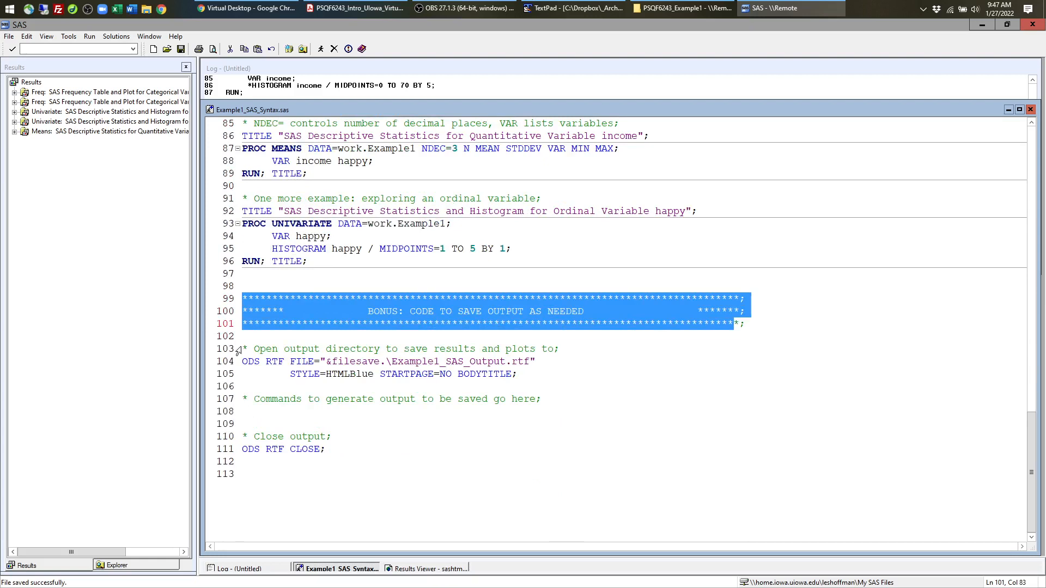
pyautogui.scroll(-2, 234, 339)
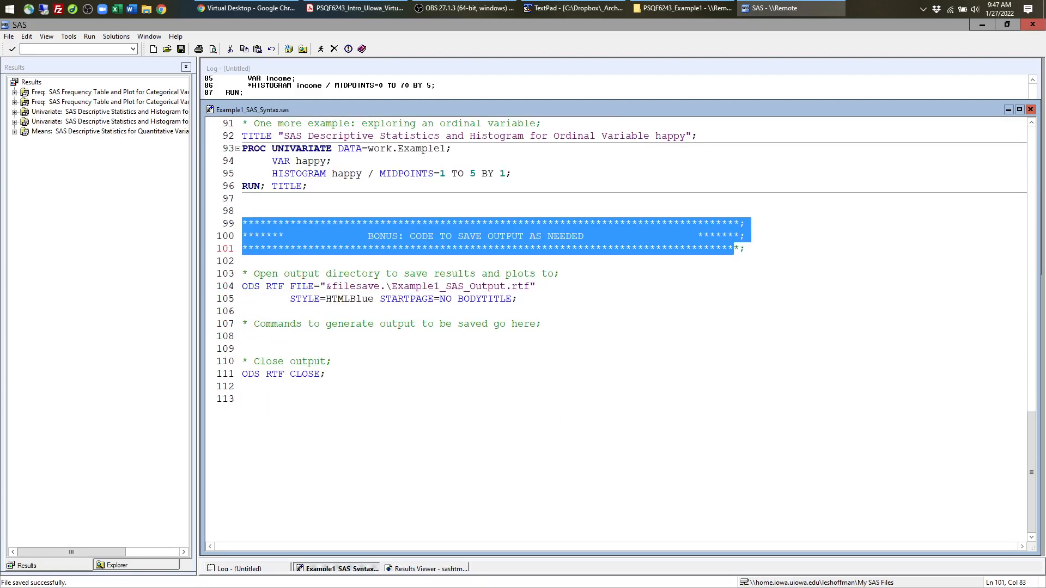
pyautogui.moveTo(242, 273); pyautogui.dragTo(517, 299)
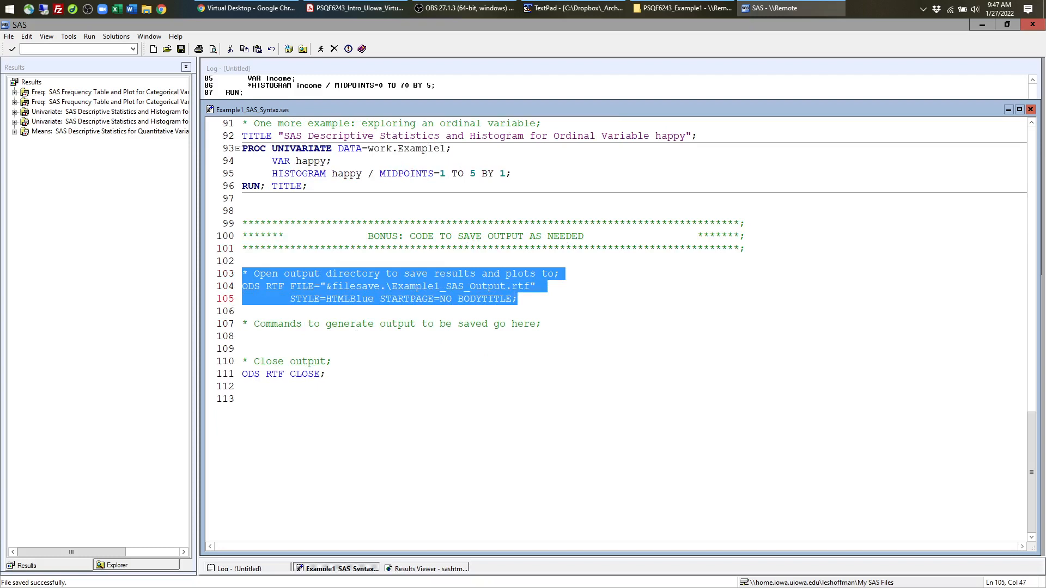
pyautogui.moveTo(541, 324); pyautogui.dragTo(242, 324)
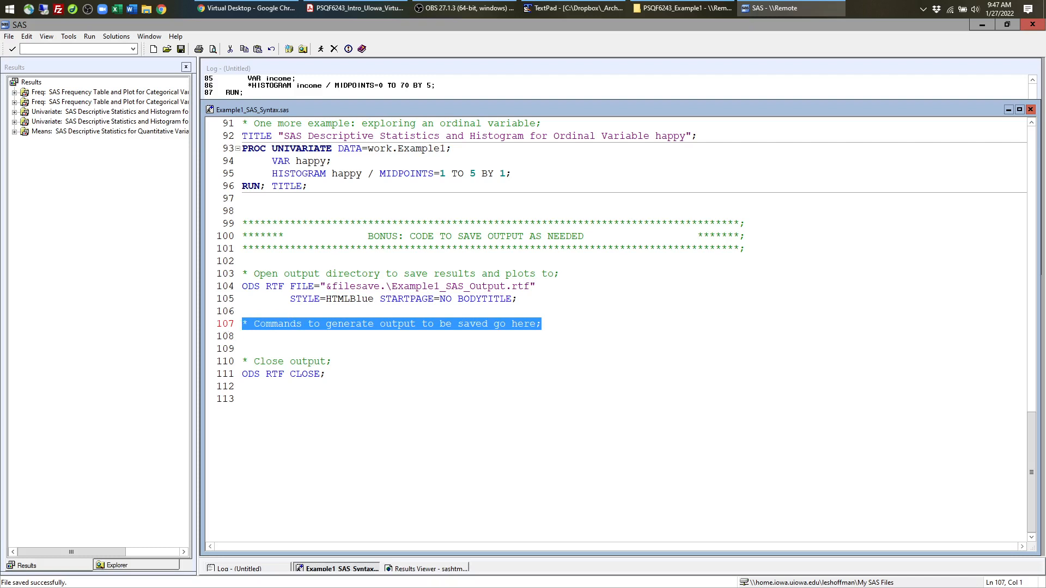
pyautogui.moveTo(325, 374); pyautogui.dragTo(242, 361)
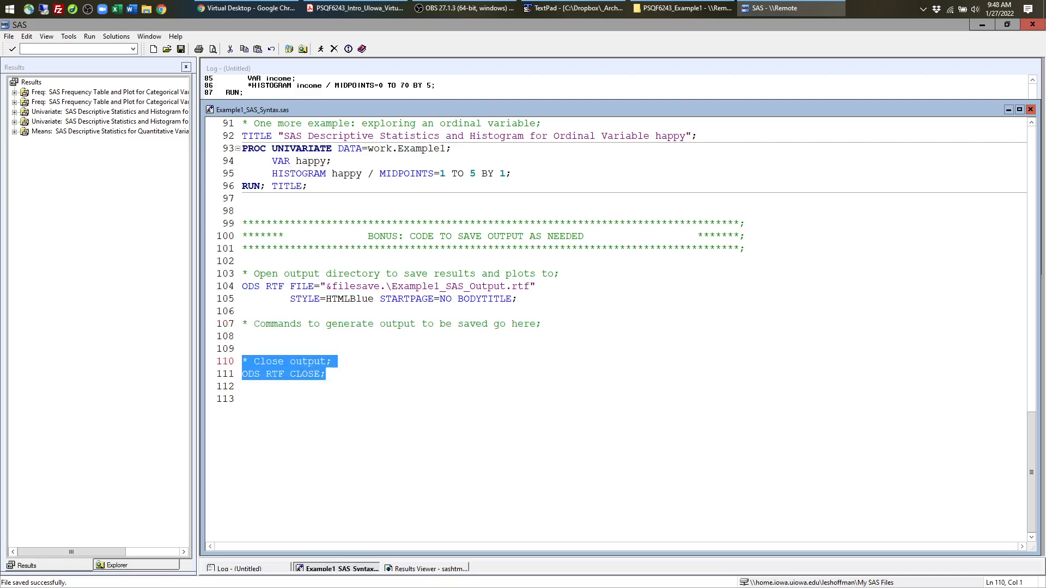
# - Highlight &filesave. and Example1_SAS_Output on line 104, and locate Example1_SAS_Output.rtf in the PSQF6243_Example1 folder
pyautogui.moveTo(326, 287); pyautogui.dragTo(386, 287)
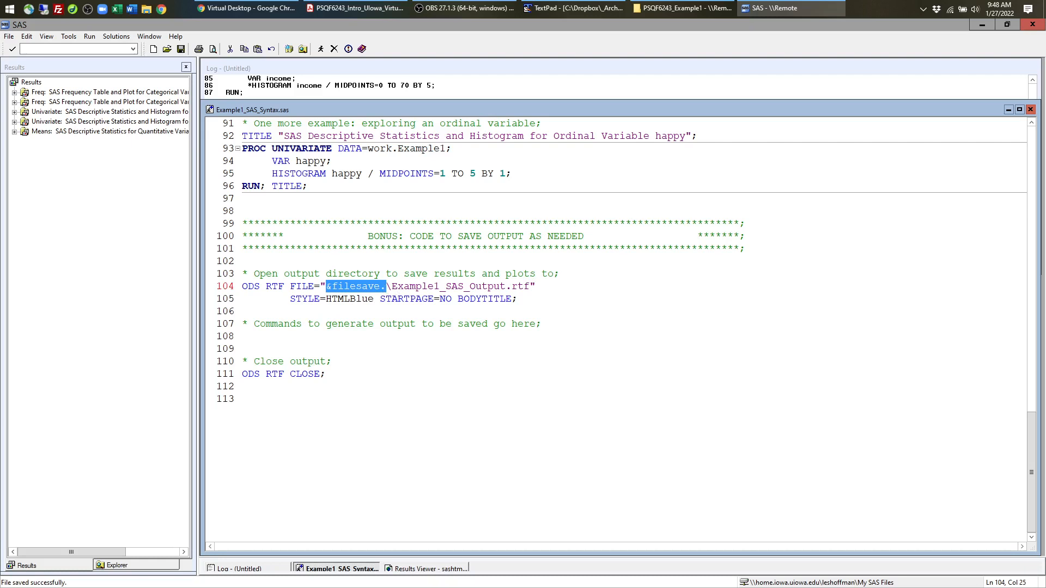
pyautogui.moveTo(392, 288); pyautogui.dragTo(505, 287)
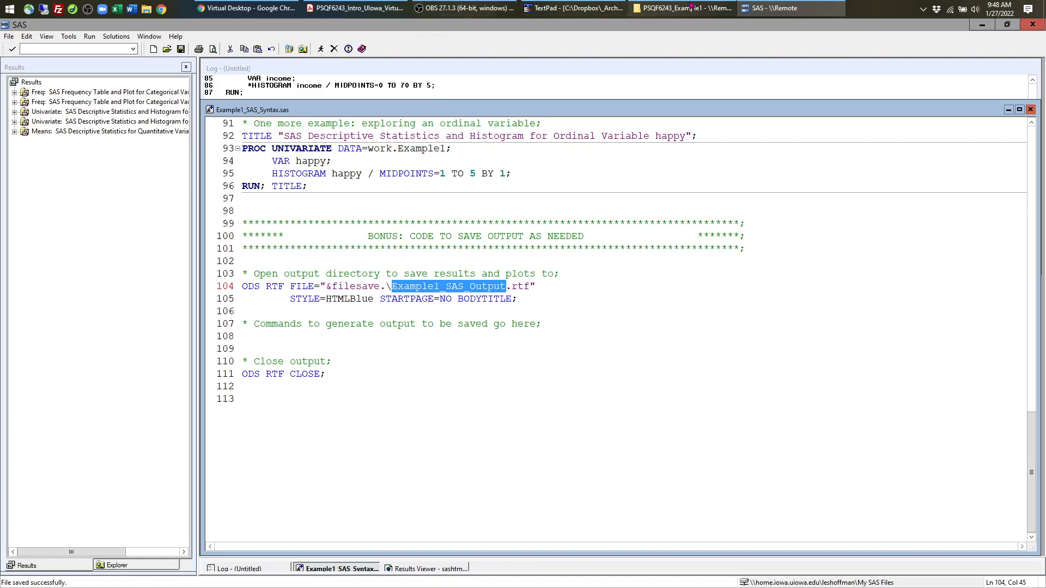
pyautogui.click(688, 8)
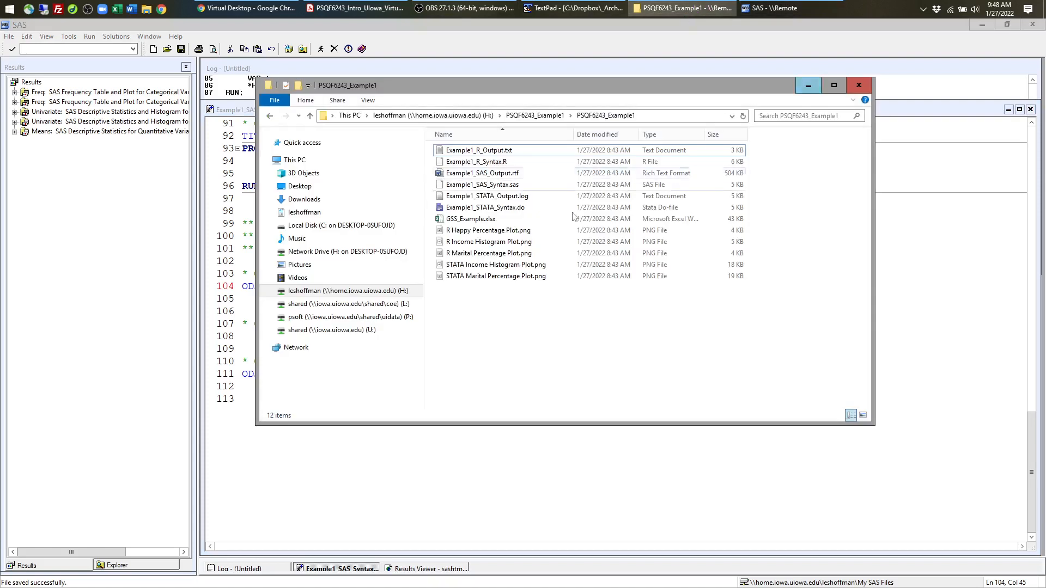
pyautogui.click(507, 174)
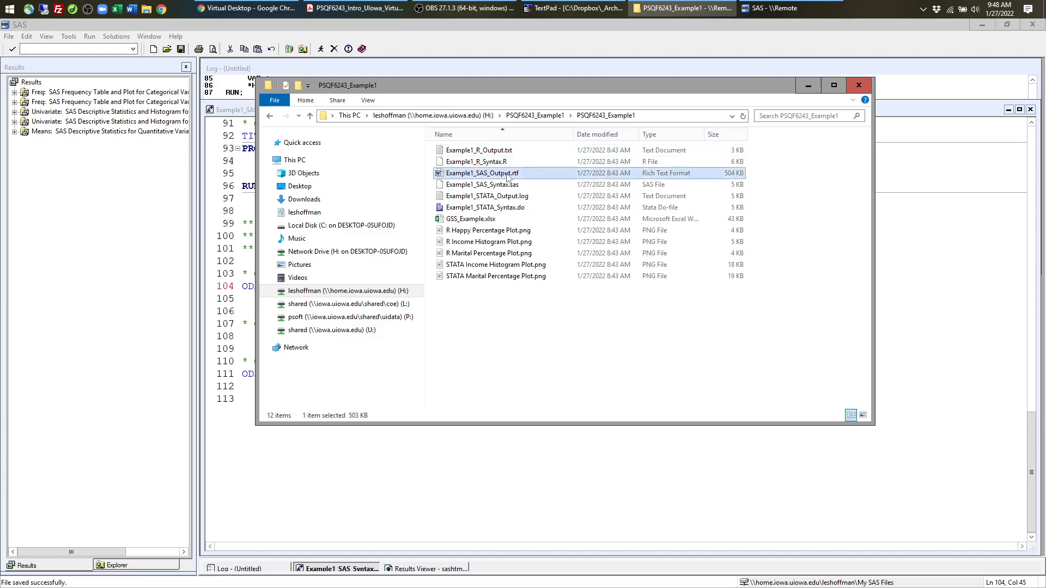
pyautogui.click(808, 88)
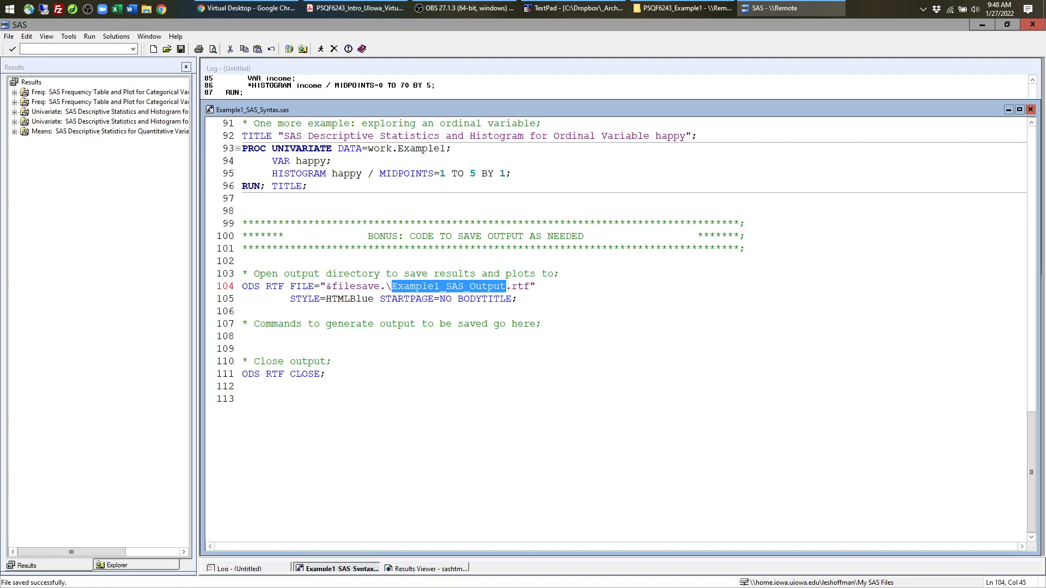
# - Copy the ordinal-variable example for happy on lines 91–96 to line 108, below the comment about commands to generate output
pyautogui.scroll(2, 622, 279)
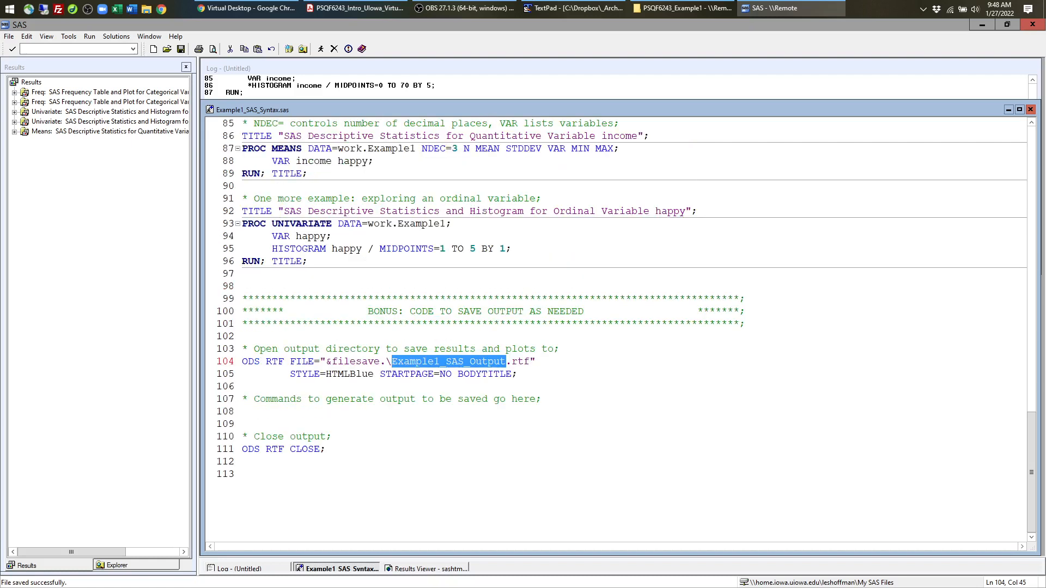
pyautogui.moveTo(242, 200); pyautogui.dragTo(310, 264)
pyautogui.hotkey('ctrl', 'c')
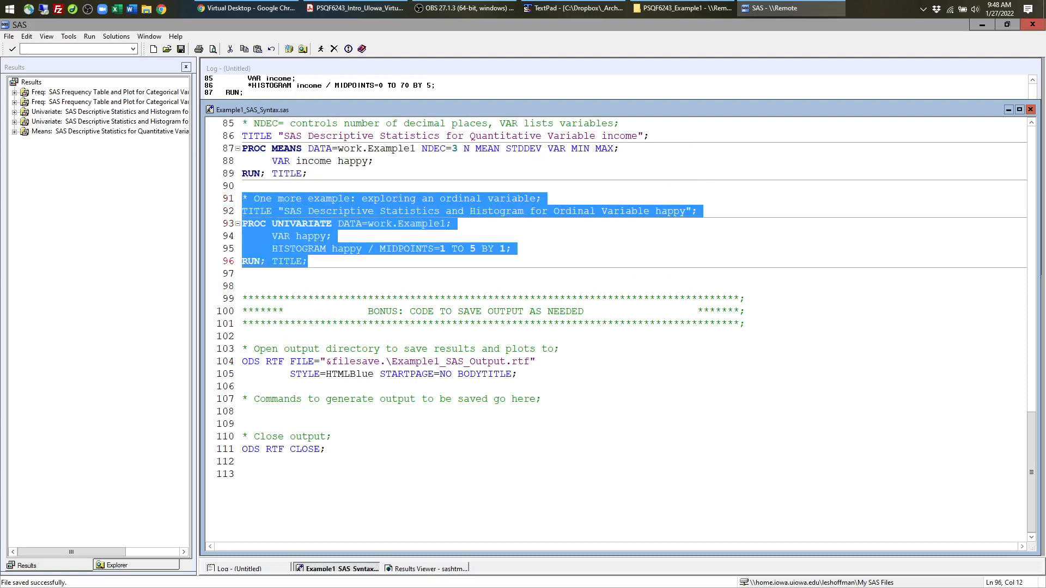
pyautogui.click(243, 412)
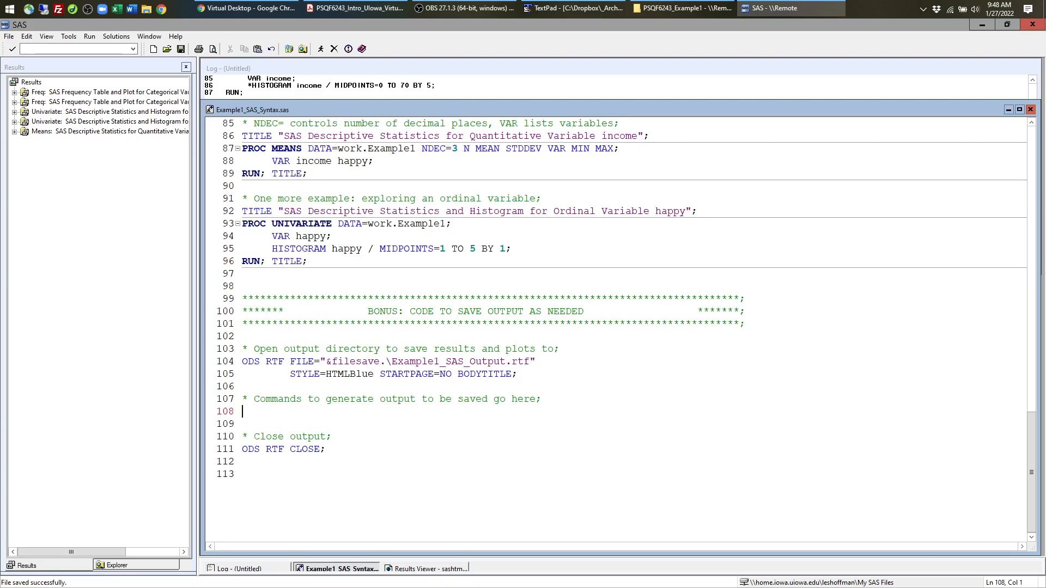
pyautogui.hotkey('ctrl', 'v')
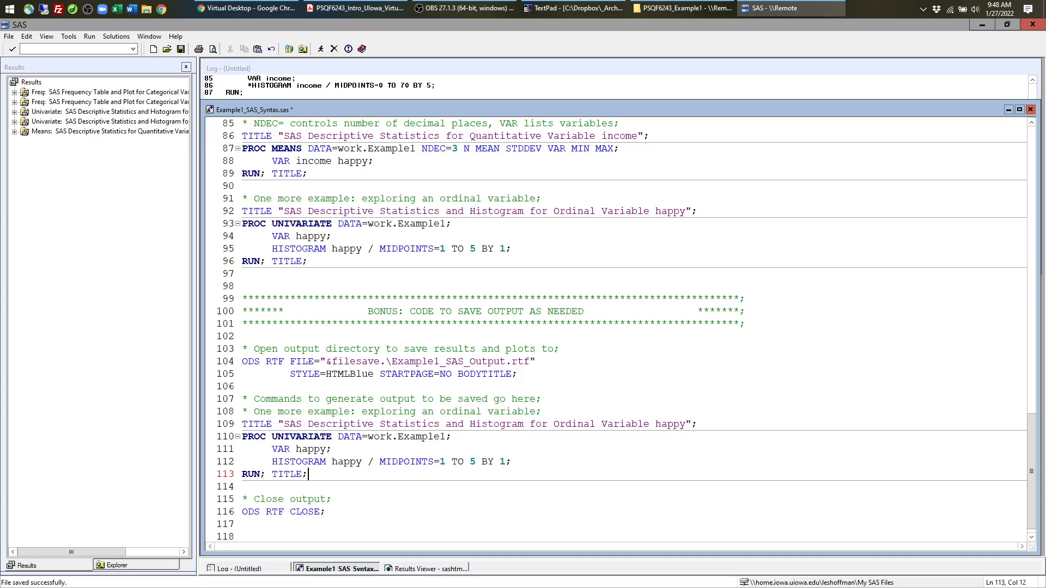
# - Highlight in turn the ODS RTF opening code, the pasted PROC UNIVARIATE block and the output closing code
pyautogui.moveTo(242, 349); pyautogui.dragTo(517, 373)
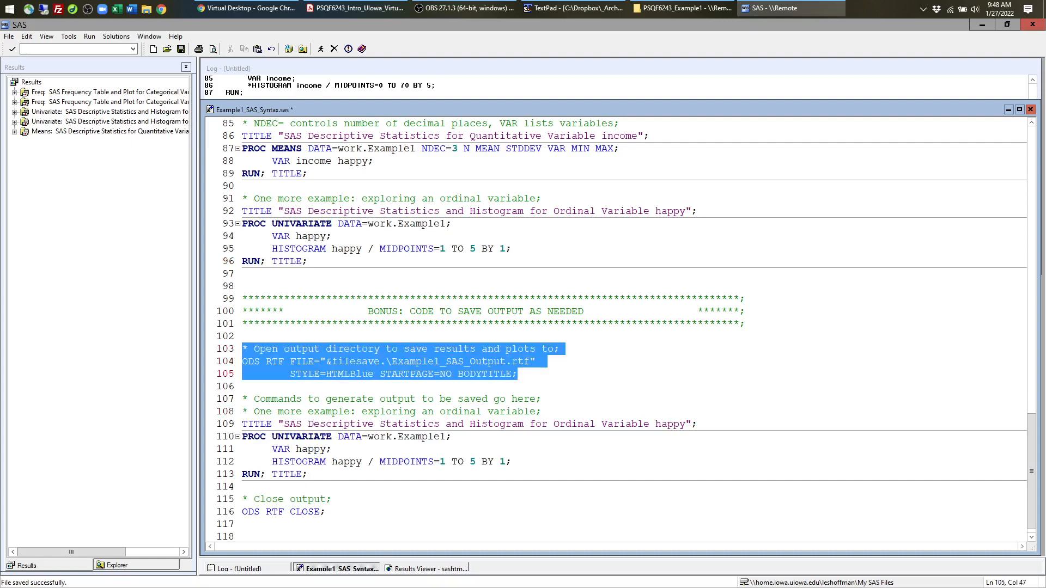
pyautogui.scroll(-2, 435, 367)
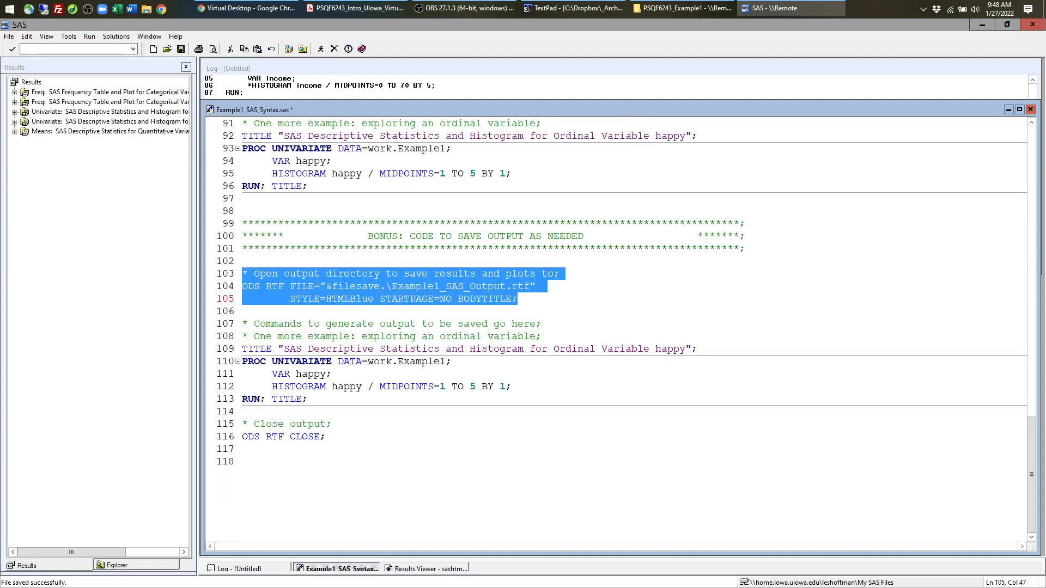
pyautogui.moveTo(242, 323); pyautogui.dragTo(242, 411)
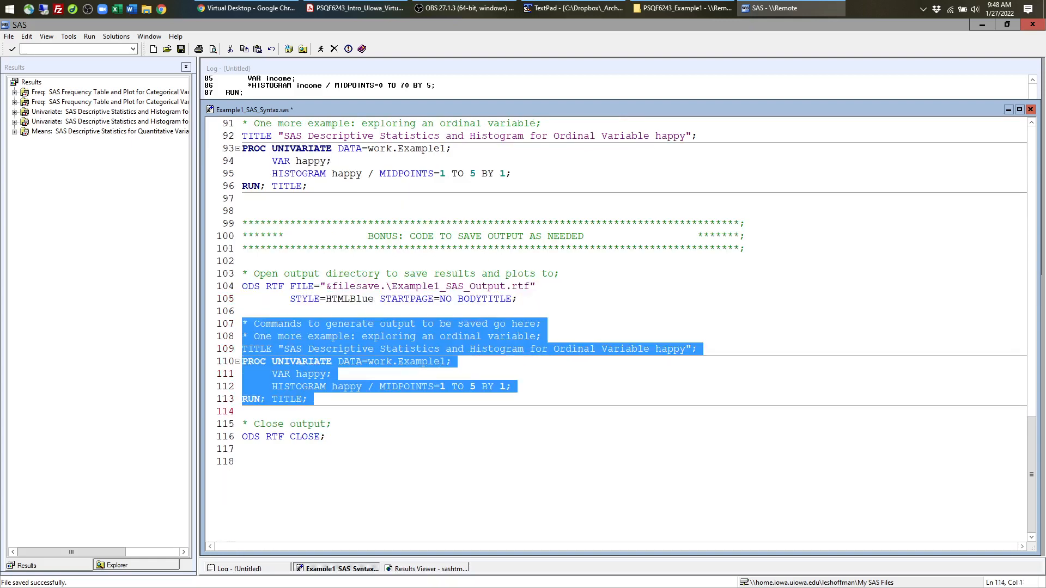
pyautogui.moveTo(326, 436); pyautogui.dragTo(241, 424)
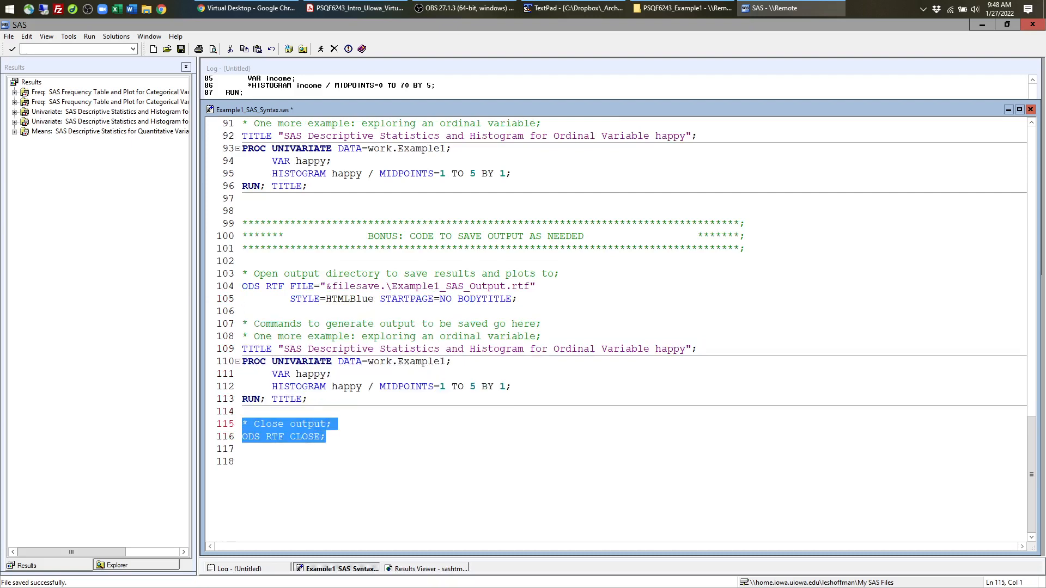
# - Run the complete ODS RTF block from line 103 through line 116 and unblock all content in the output document
pyautogui.moveTo(240, 275); pyautogui.dragTo(354, 451)
pyautogui.press('F3')
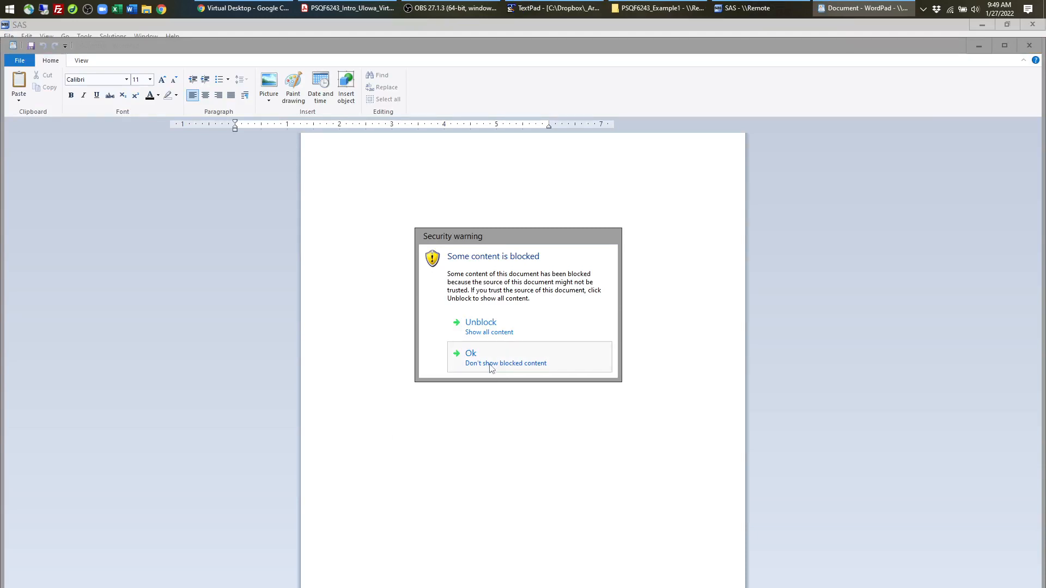
pyautogui.click(489, 323)
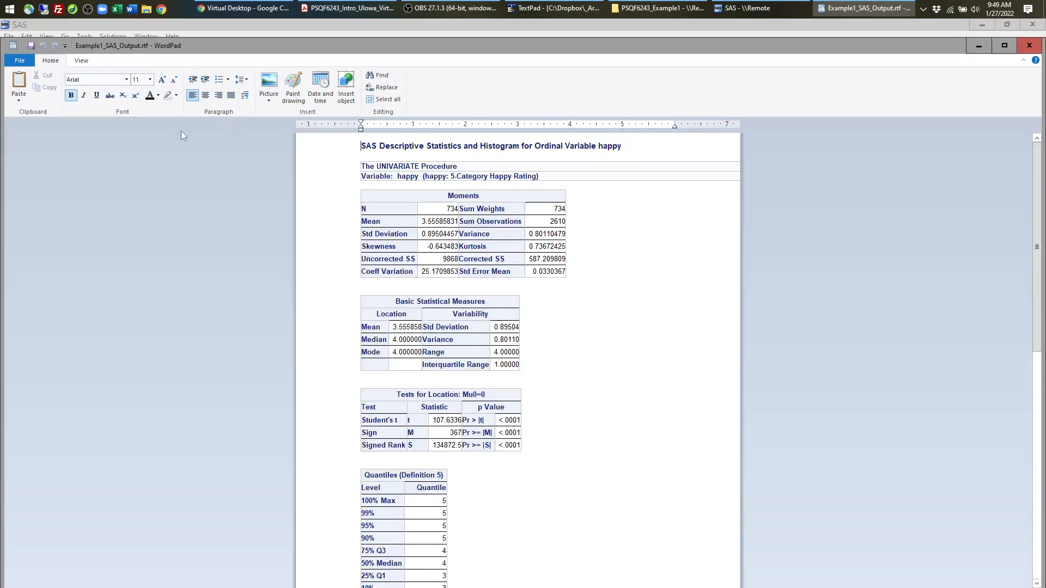
# - Review the Example1_SAS_Output.rtf document, check its entry in the PSQF6243_Example1 folder, and close the document
pyautogui.moveTo(224, 47)
pyautogui.mouseDown()
pyautogui.moveTo(251, 52)
pyautogui.moveTo(238, 51)
pyautogui.mouseUp()
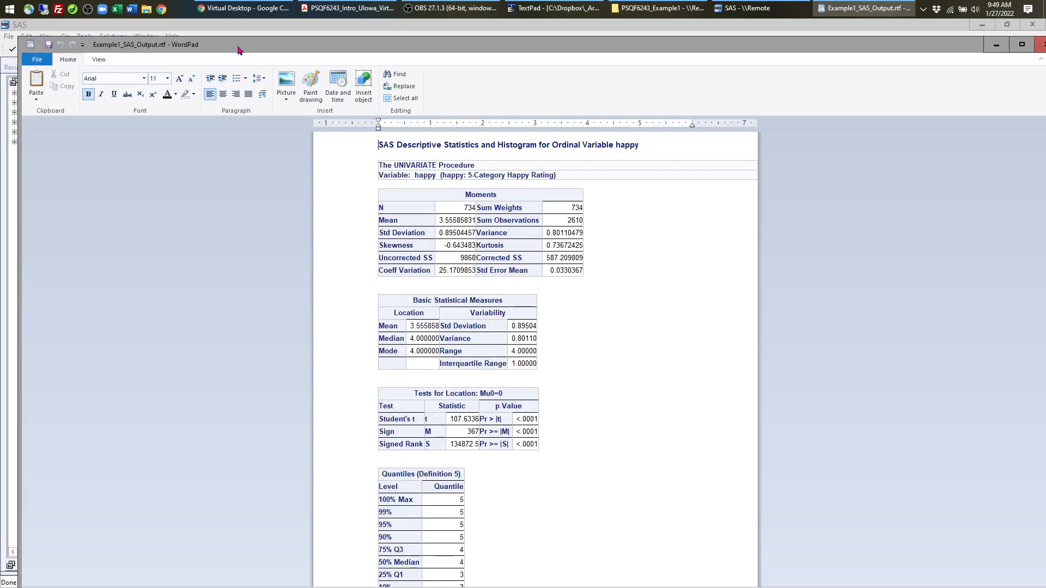
pyautogui.click(41, 61)
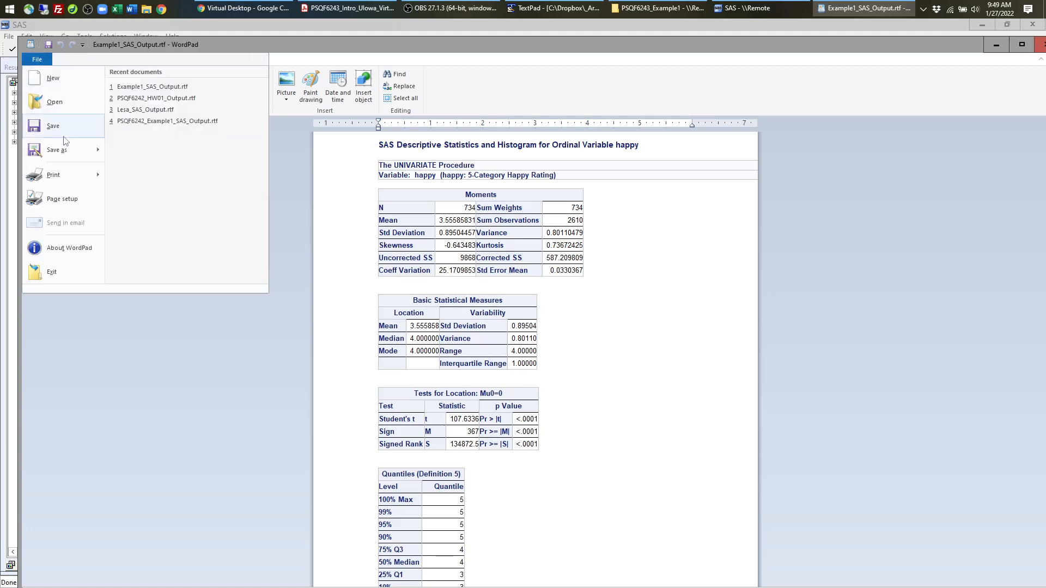
pyautogui.click(659, 8)
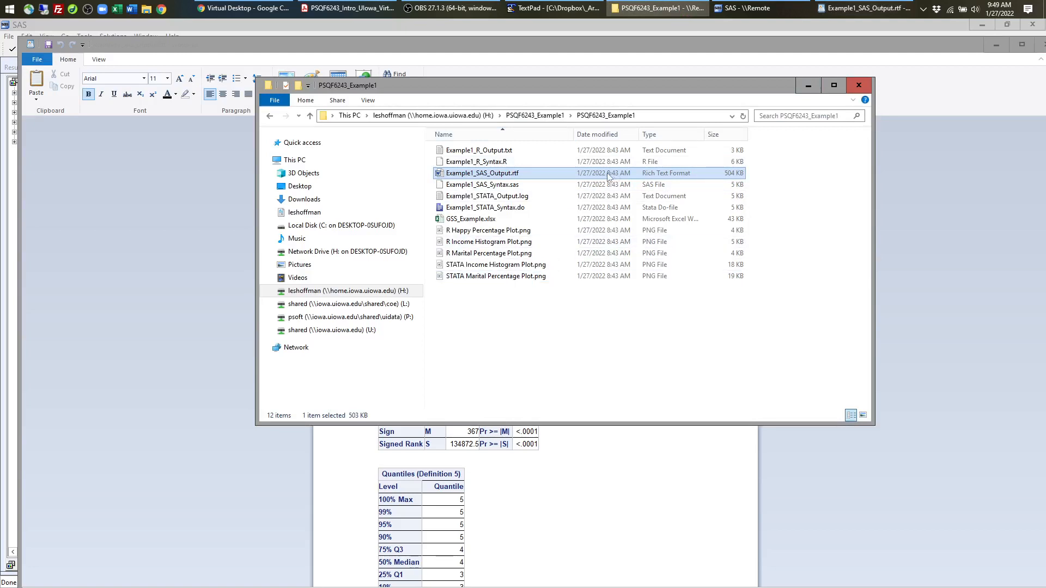
pyautogui.click(808, 86)
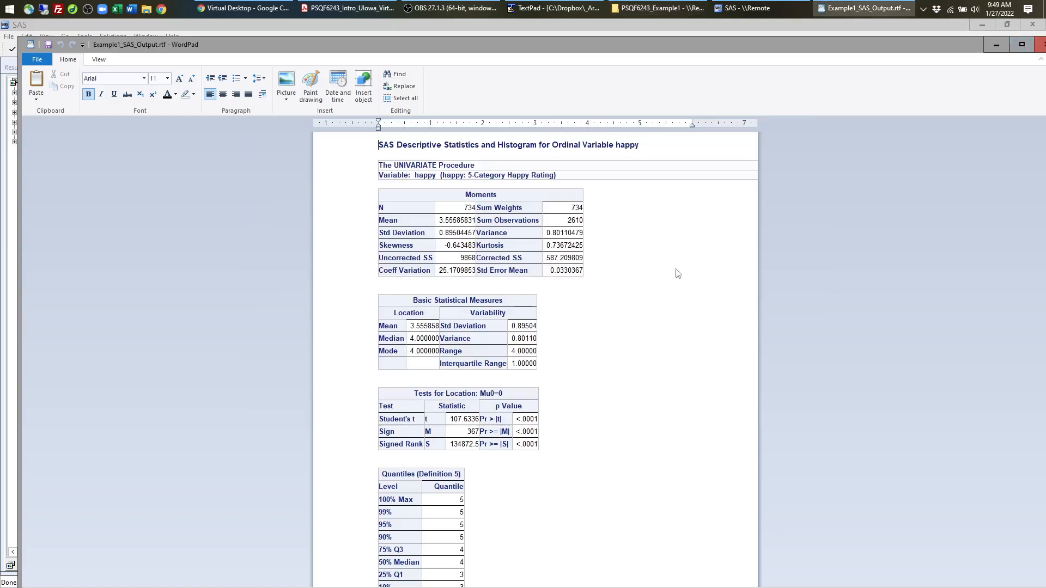
pyautogui.scroll(-8, 540, 315)
pyautogui.scroll(10, 534, 315)
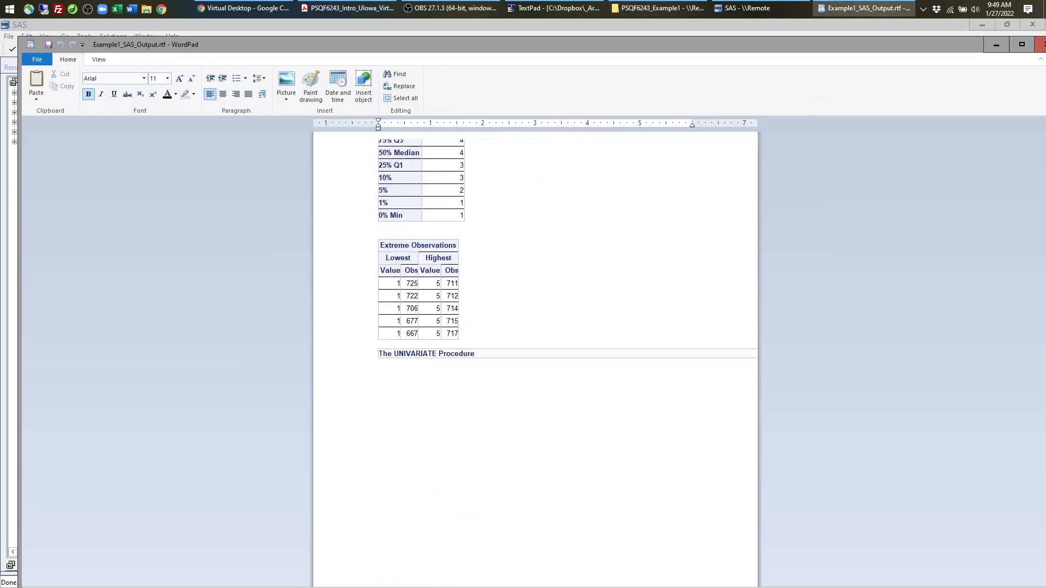
pyautogui.moveTo(861, 50); pyautogui.dragTo(765, 63)
pyautogui.click(951, 57)
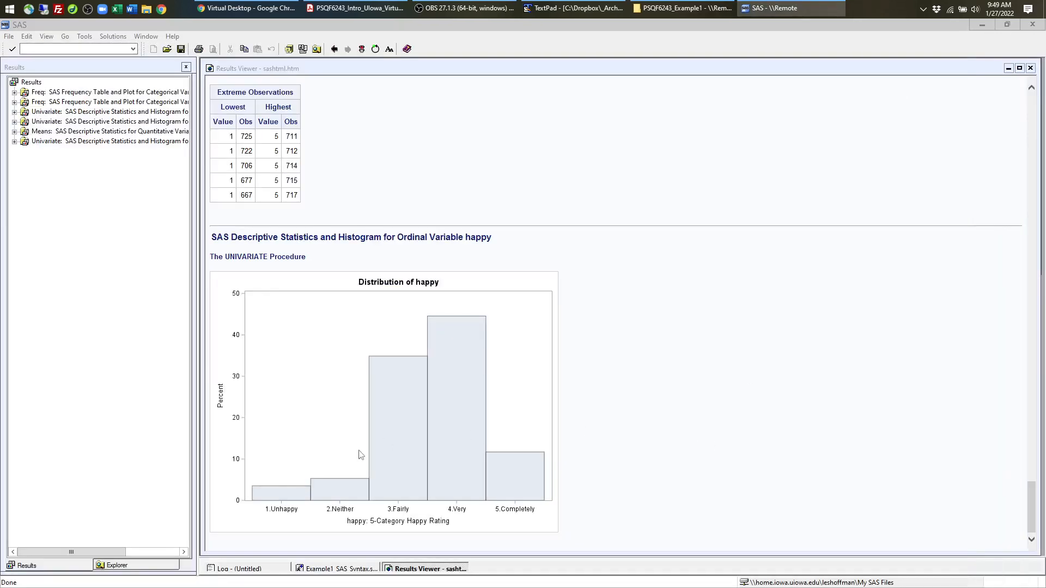
# - Return to the Example1_SAS_Syntax file, save it and go back to its first lines
pyautogui.click(348, 570)
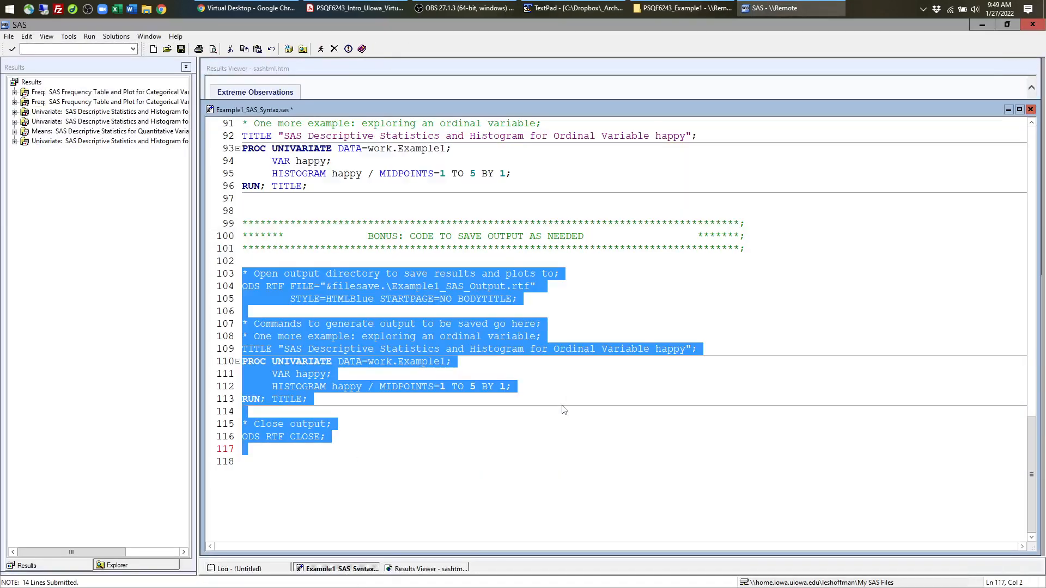
pyautogui.click(507, 415)
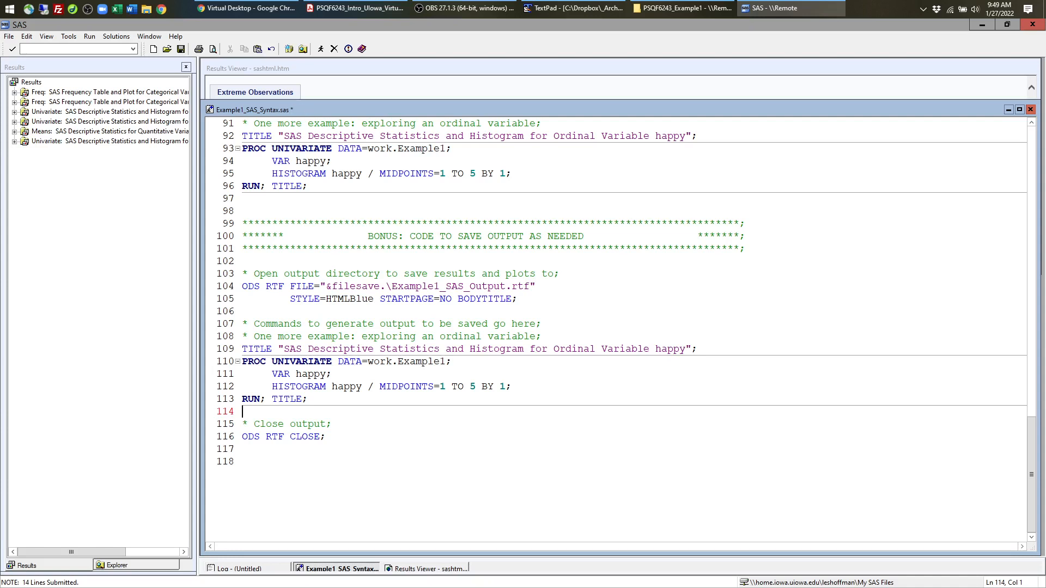
pyautogui.hotkey('ctrl', 's')
pyautogui.scroll(20, 621, 326)
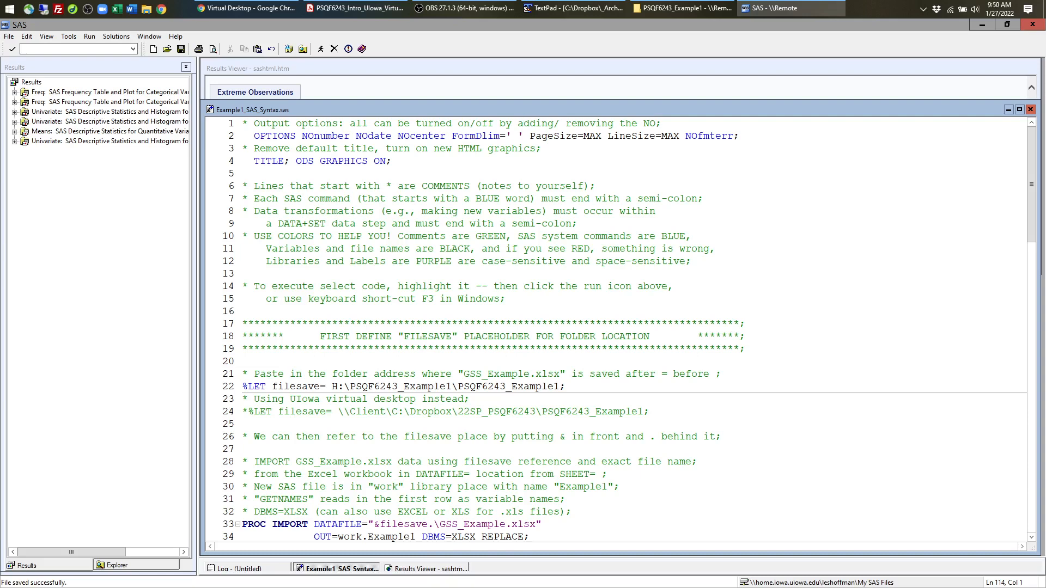
# - Switch to TextPad, widen its window and highlight the PSQF6242_HW01_SAS_Syntax.txt starter code down to the "Your code goes here" comment
pyautogui.moveTo(531, 107); pyautogui.dragTo(535, 76)
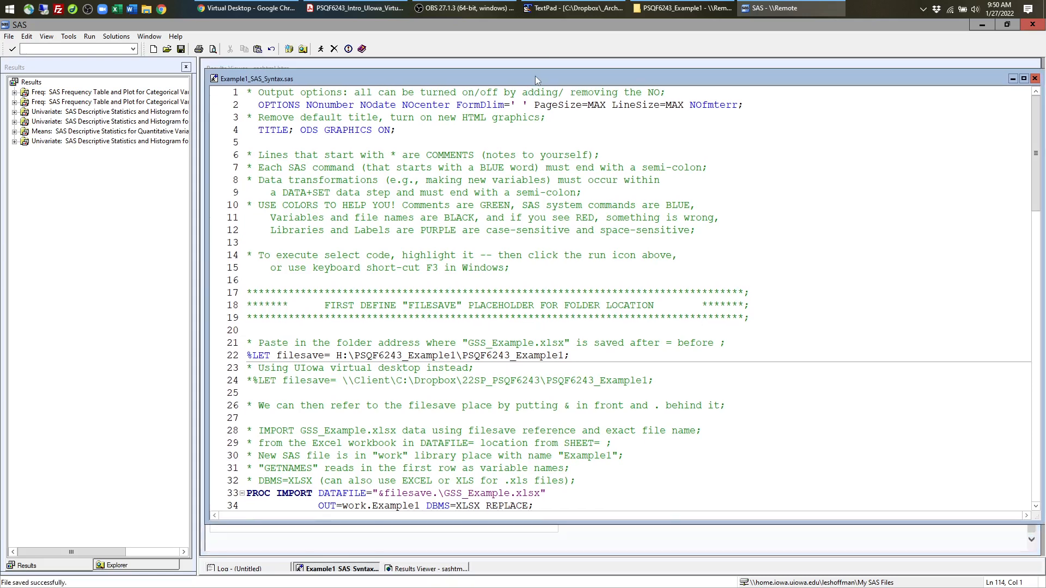
pyautogui.click(570, 8)
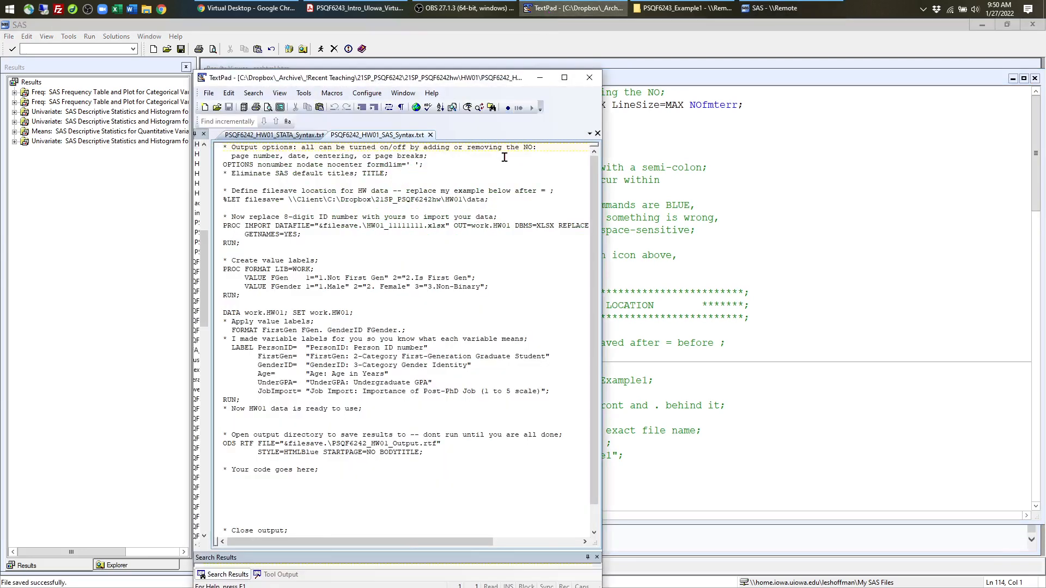
pyautogui.moveTo(601, 192); pyautogui.dragTo(681, 193)
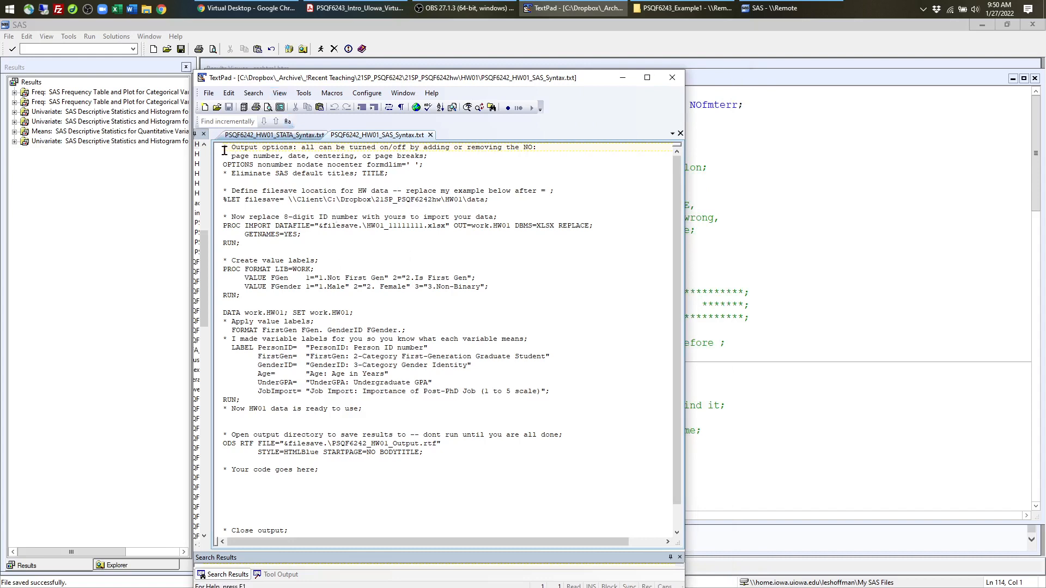
pyautogui.moveTo(223, 147); pyautogui.dragTo(455, 477)
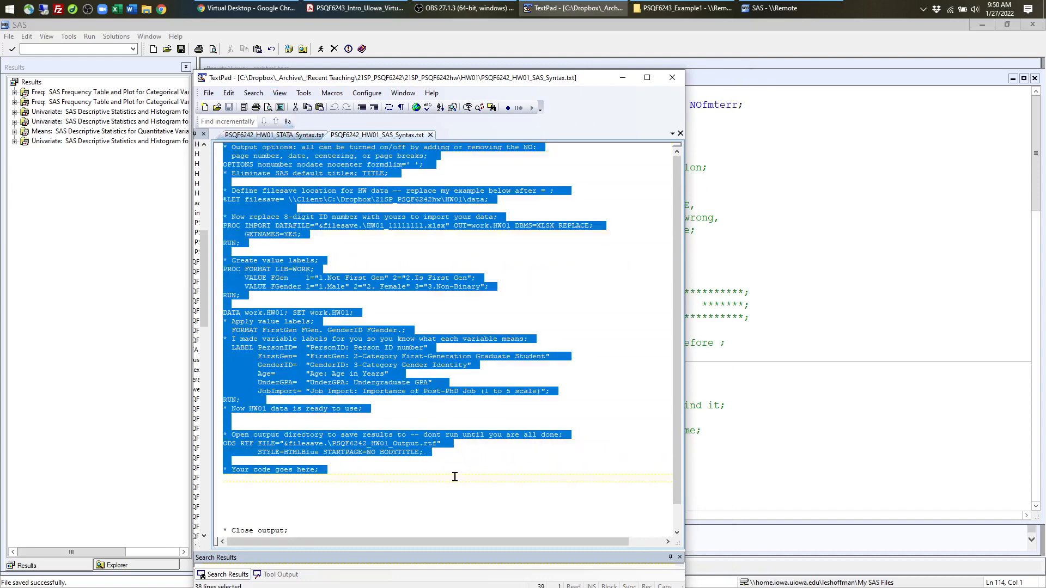
pyautogui.click(483, 325)
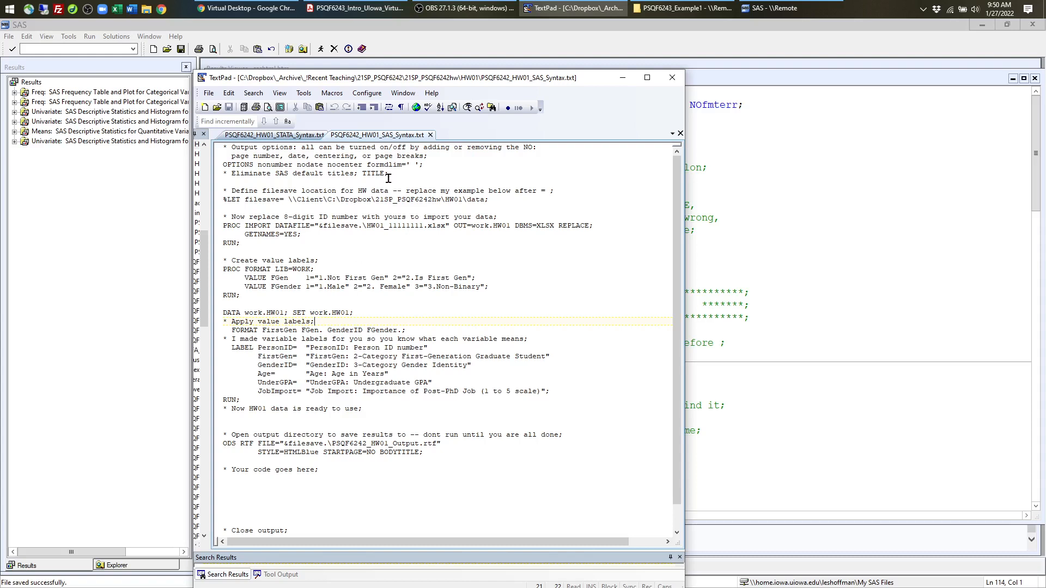
# - Examine the homework syntax by highlighting in turn its options, filesave, import, value-label, DATA step, ODS RTF opening and empty code sections
pyautogui.moveTo(222, 148); pyautogui.dragTo(462, 263)
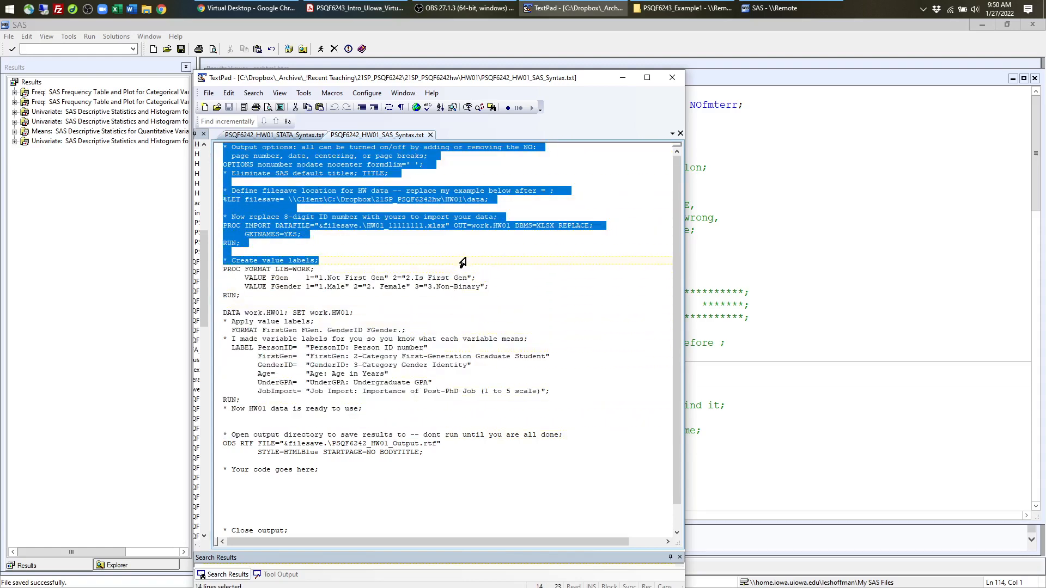
pyautogui.click(376, 237)
pyautogui.moveTo(223, 193); pyautogui.dragTo(499, 199)
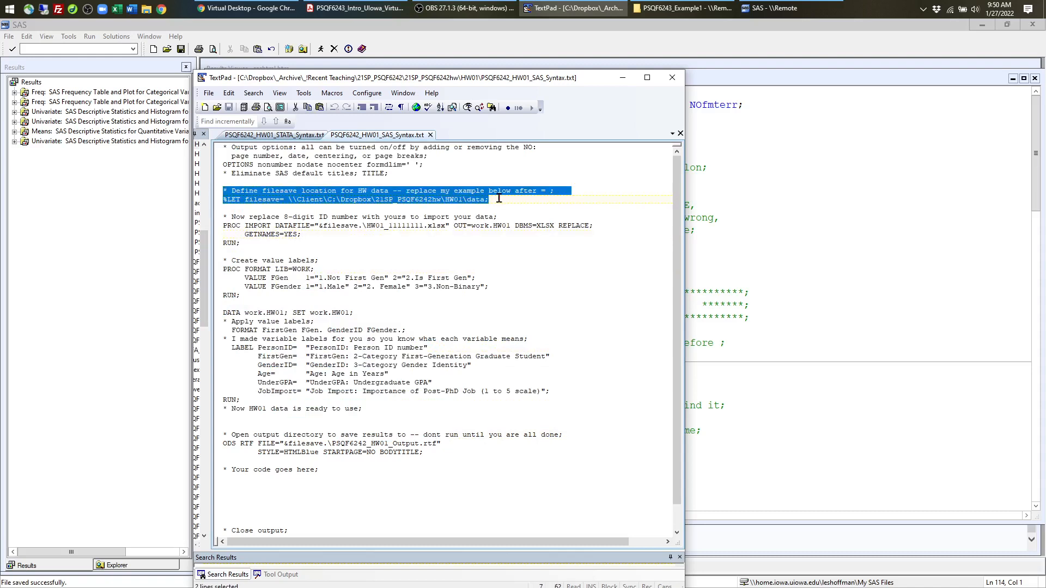
pyautogui.moveTo(224, 216); pyautogui.dragTo(284, 241)
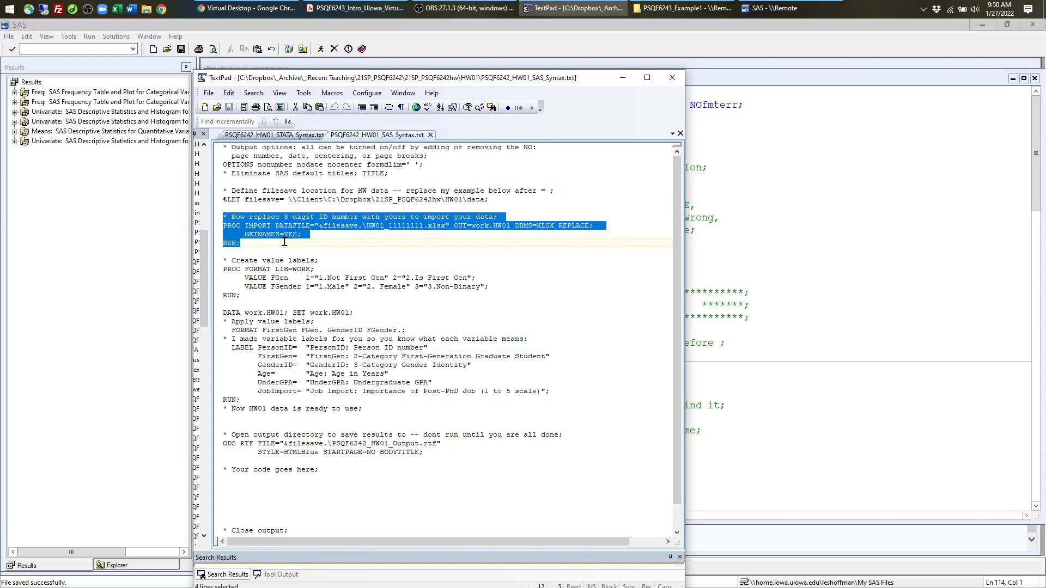
pyautogui.moveTo(223, 261); pyautogui.dragTo(278, 300)
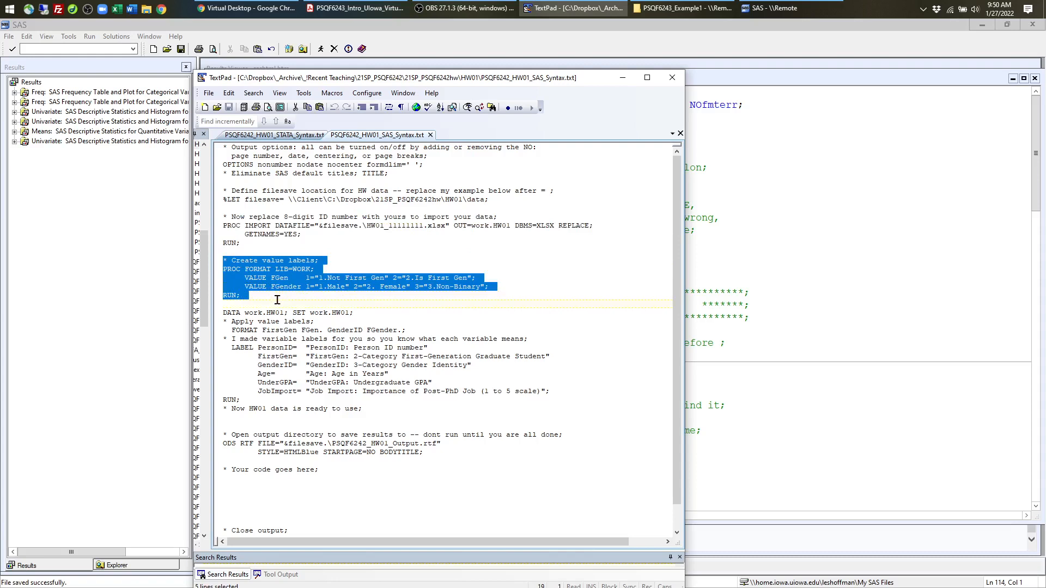
pyautogui.moveTo(223, 313); pyautogui.dragTo(374, 398)
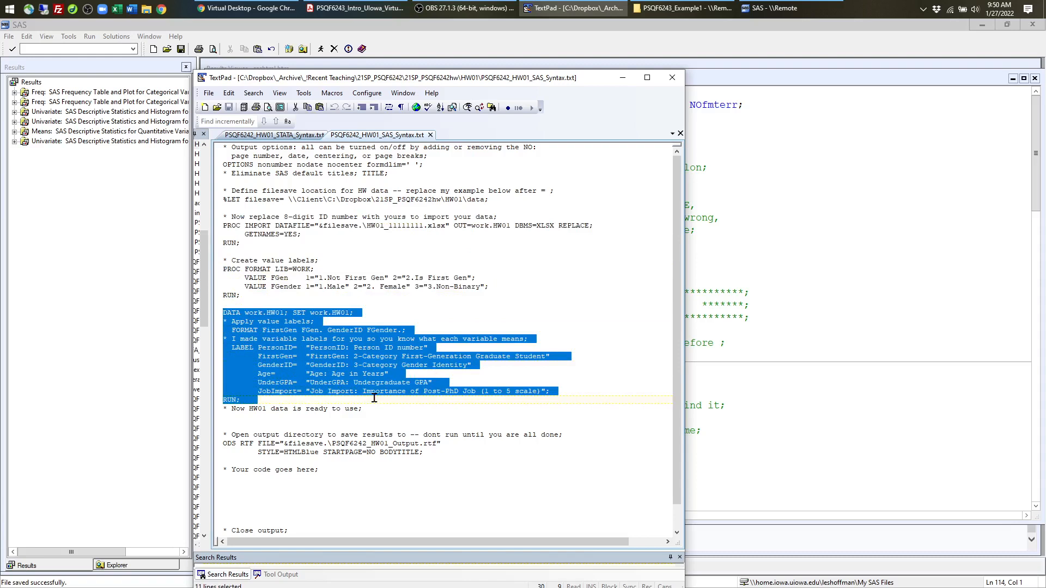
pyautogui.scroll(-5, 369, 354)
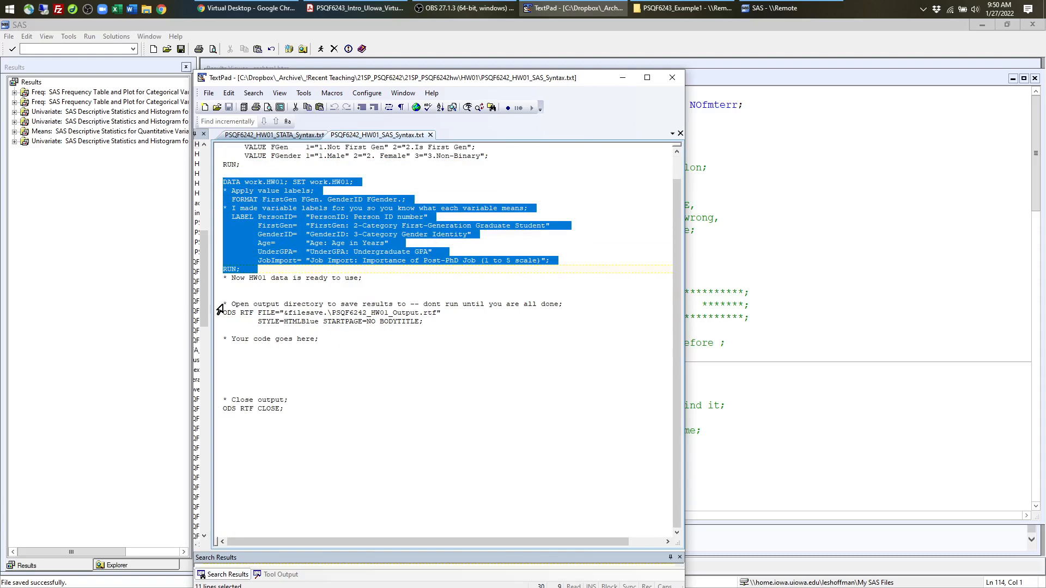
pyautogui.moveTo(220, 309); pyautogui.dragTo(460, 332)
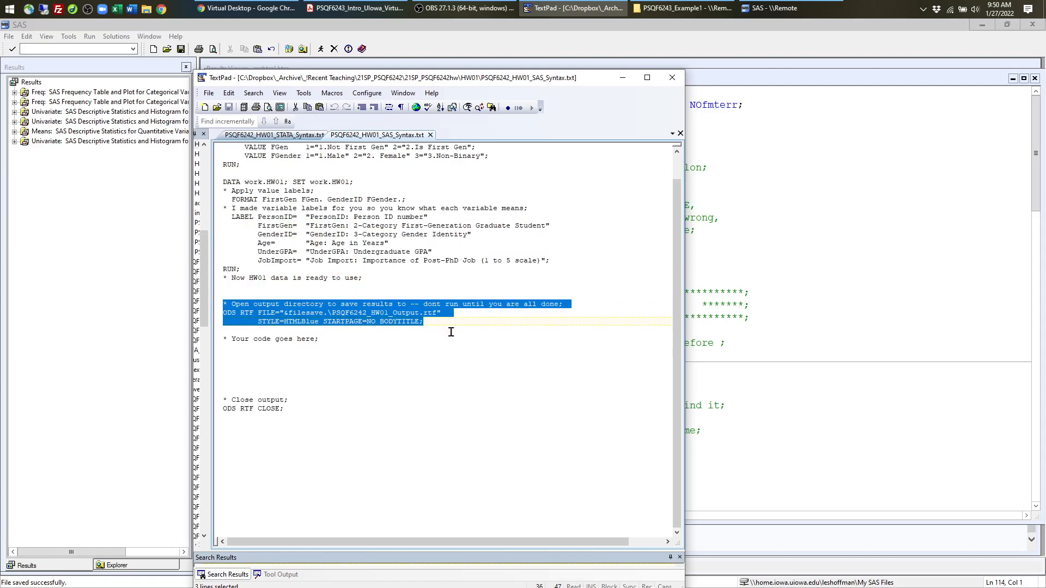
pyautogui.moveTo(300, 351); pyautogui.dragTo(307, 383)
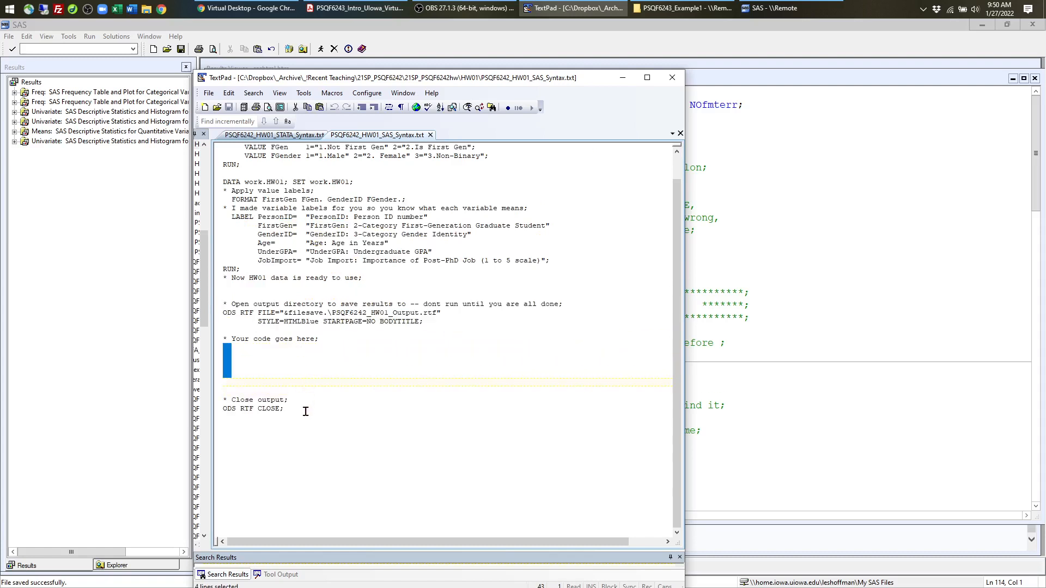
pyautogui.scroll(5, 375, 245)
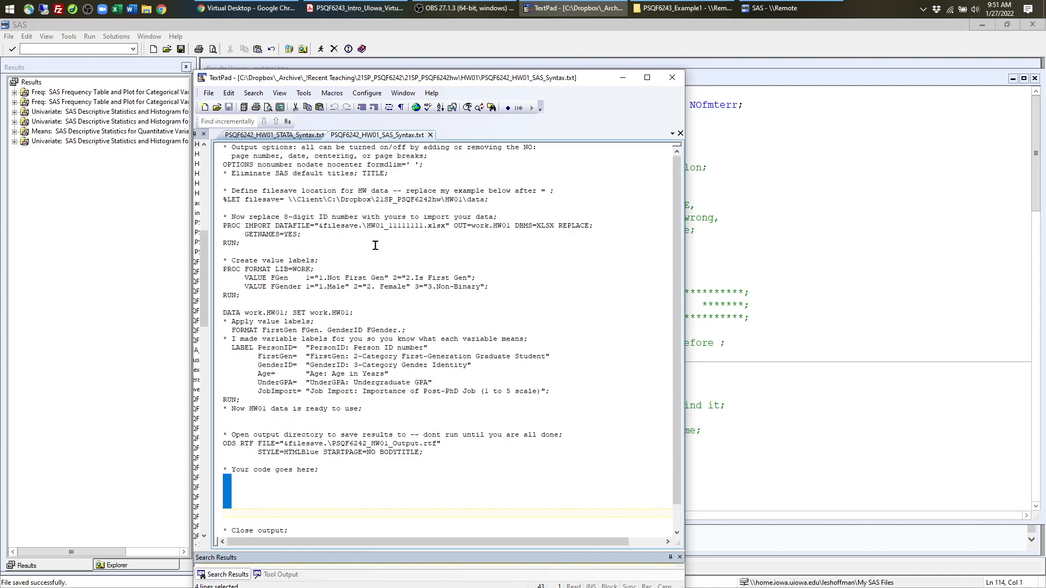
pyautogui.click(376, 244)
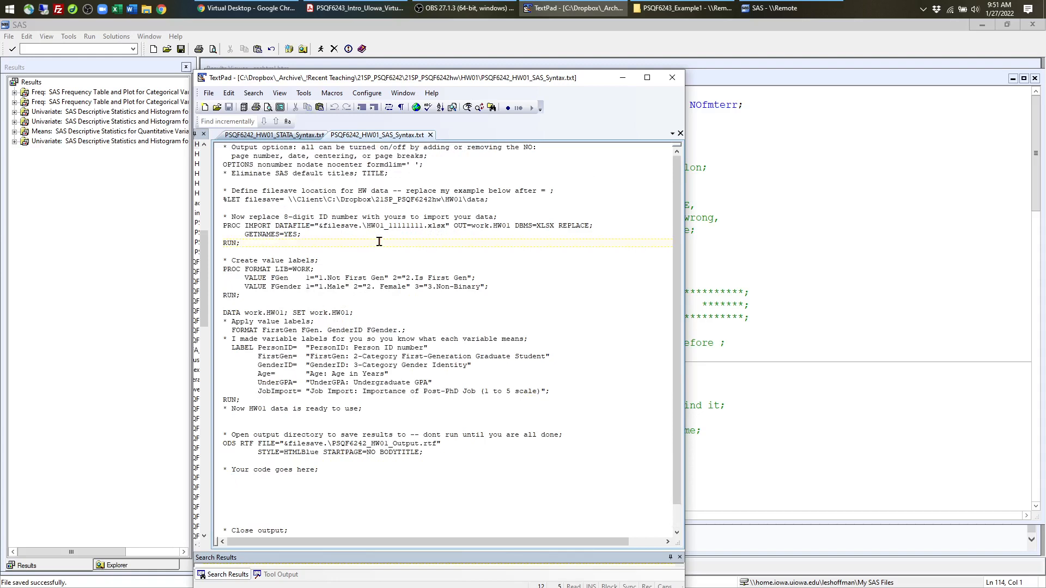
# - Copy the entire homework syntax, return to SAS and shift the Example1_SAS_Syntax editor window slightly
pyautogui.hotkey('ctrl', 'a')
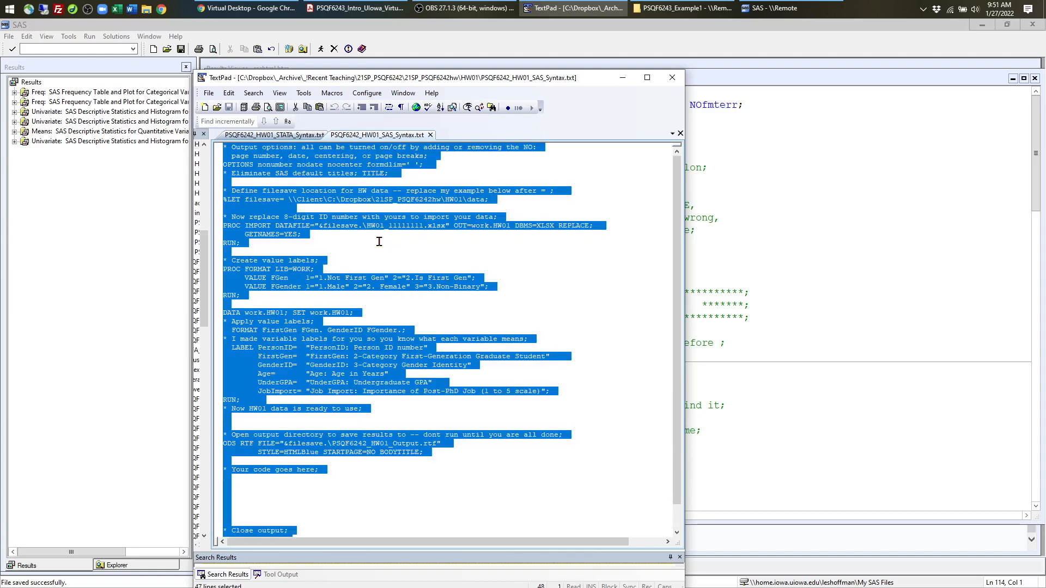
pyautogui.hotkey('alt', 'Tab')
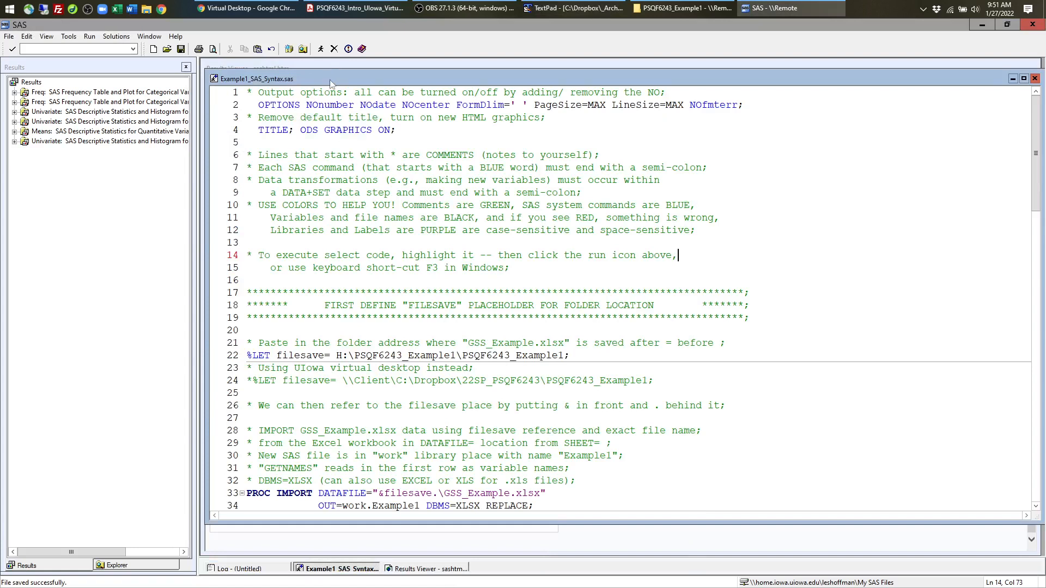
pyautogui.moveTo(330, 80)
pyautogui.mouseDown()
pyautogui.moveTo(343, 115)
pyautogui.moveTo(329, 86)
pyautogui.mouseUp()
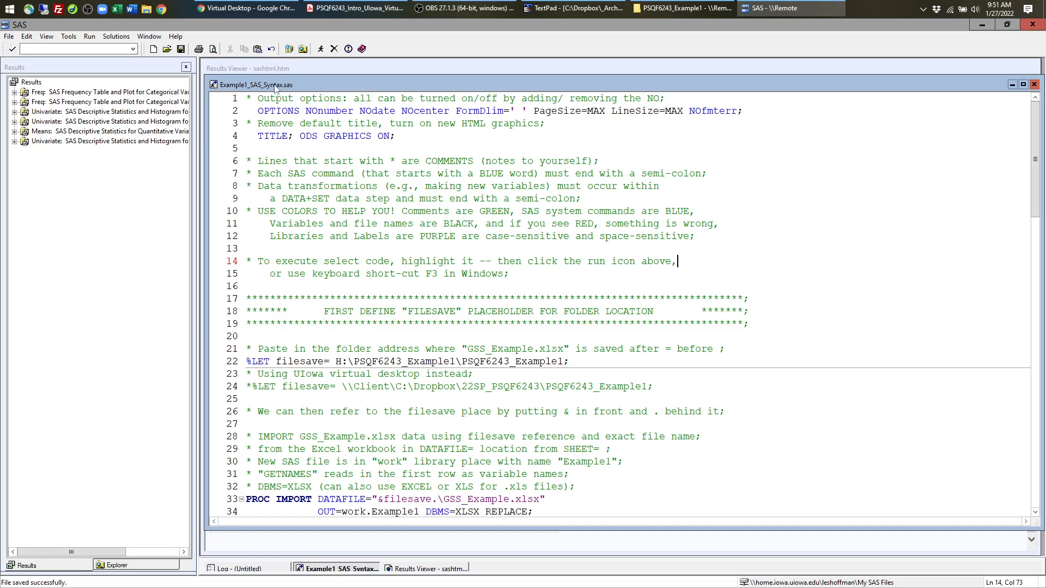
pyautogui.moveTo(272, 86); pyautogui.dragTo(282, 90)
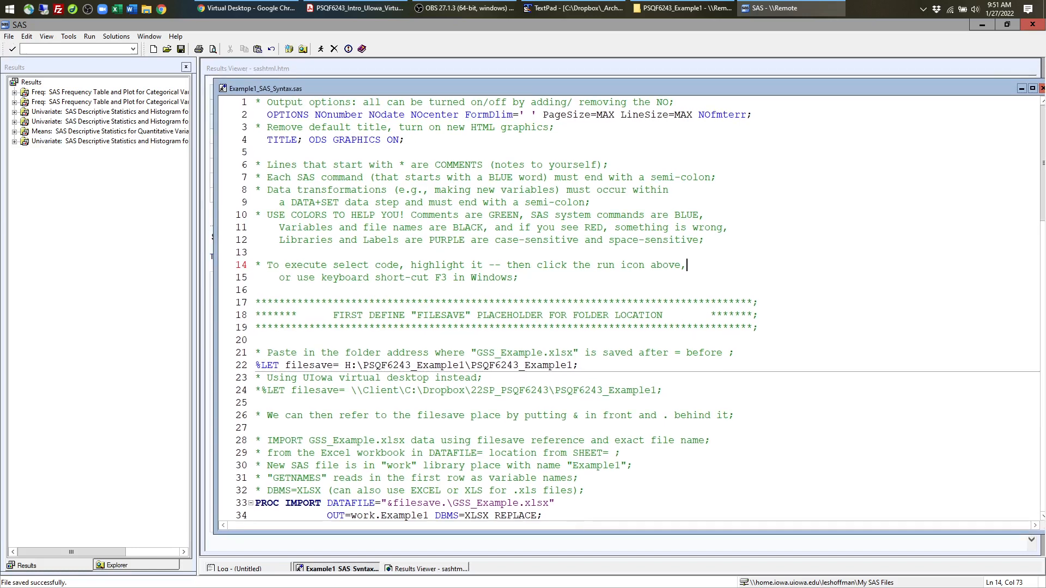
# - Create a new SAS program, paste the copied homework syntax into it and enlarge its editor window to show the first lines
pyautogui.click(9, 37)
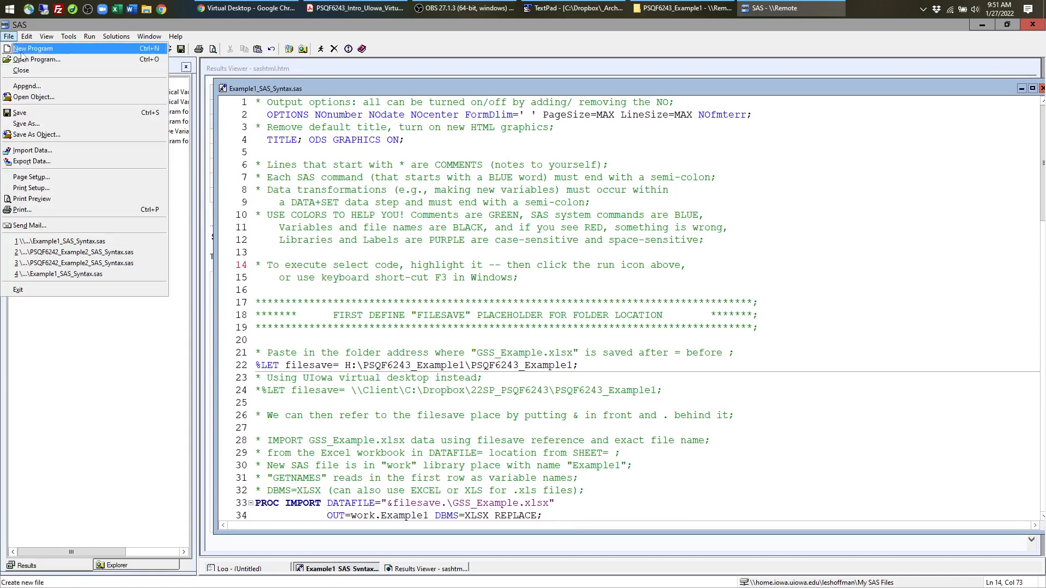
pyautogui.click(22, 50)
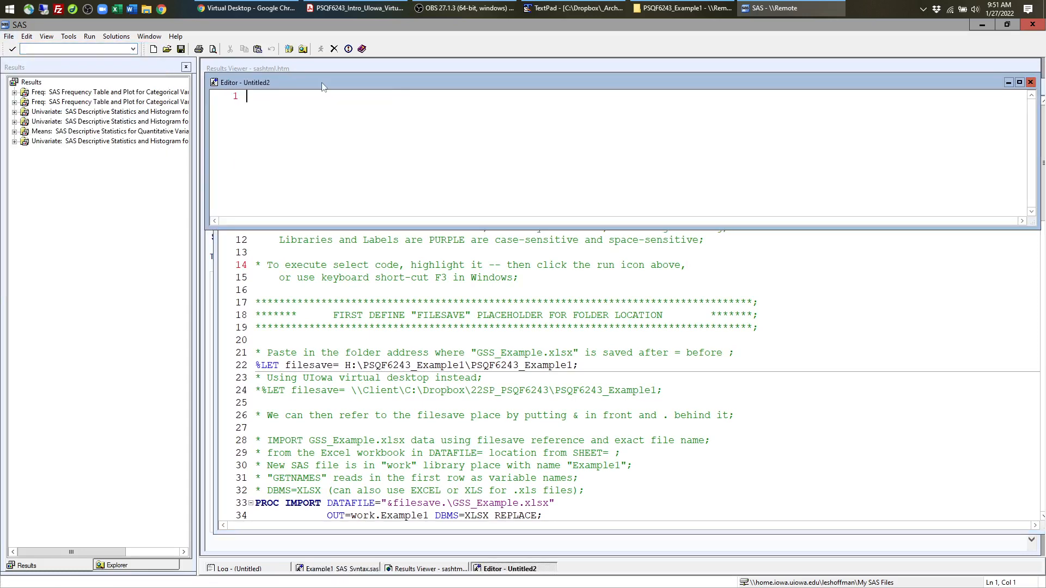
pyautogui.moveTo(322, 86); pyautogui.dragTo(330, 173)
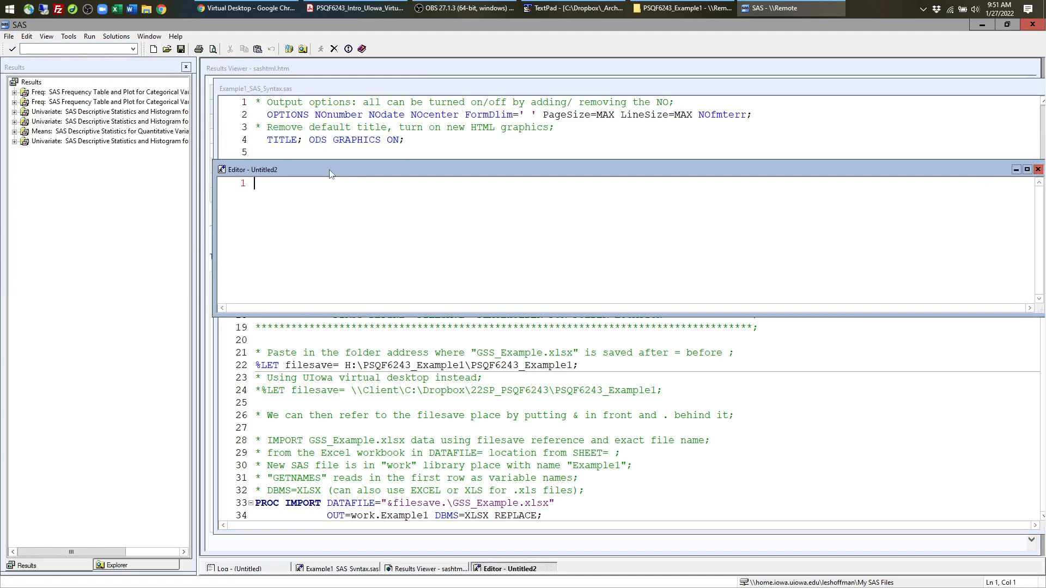
pyautogui.hotkey('ctrl', 'v')
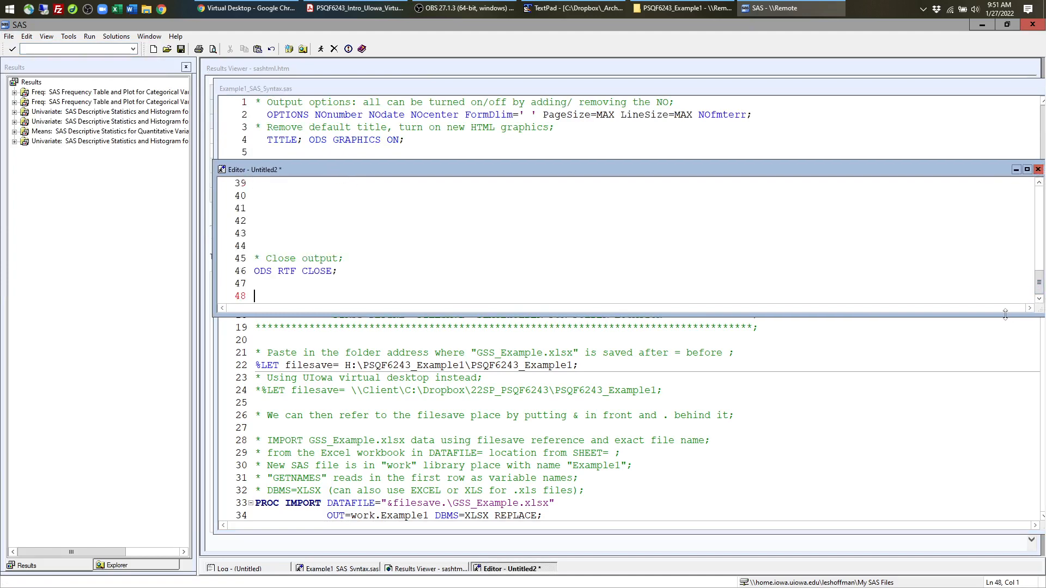
pyautogui.moveTo(1005, 315); pyautogui.dragTo(1005, 513)
pyautogui.moveTo(1042, 398); pyautogui.dragTo(1041, 255)
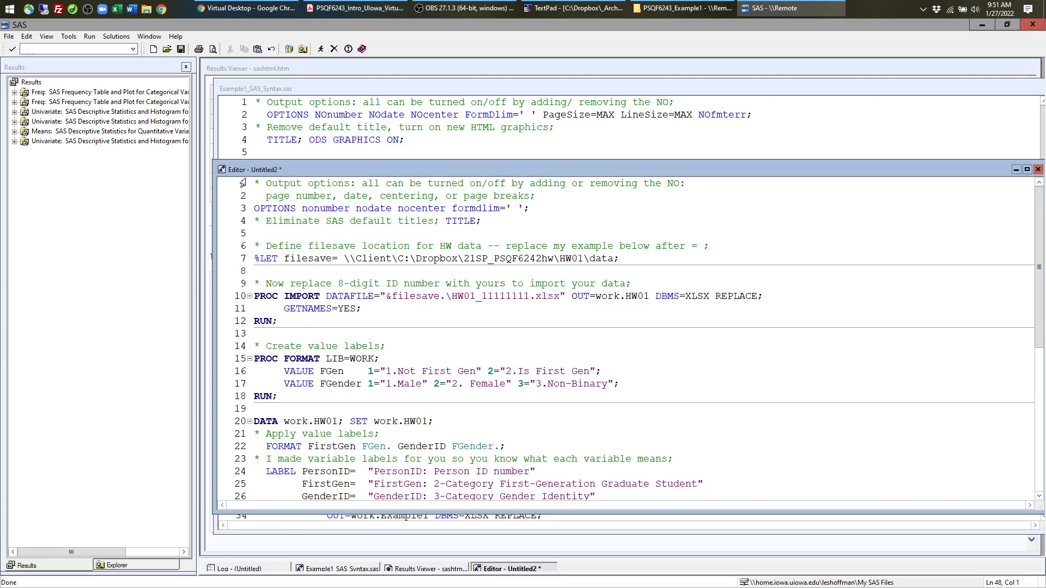
# - Save the new program as "HW1 syntax" in the PSQF6243_Example1 folder and maximize its editor window
pyautogui.click(10, 37)
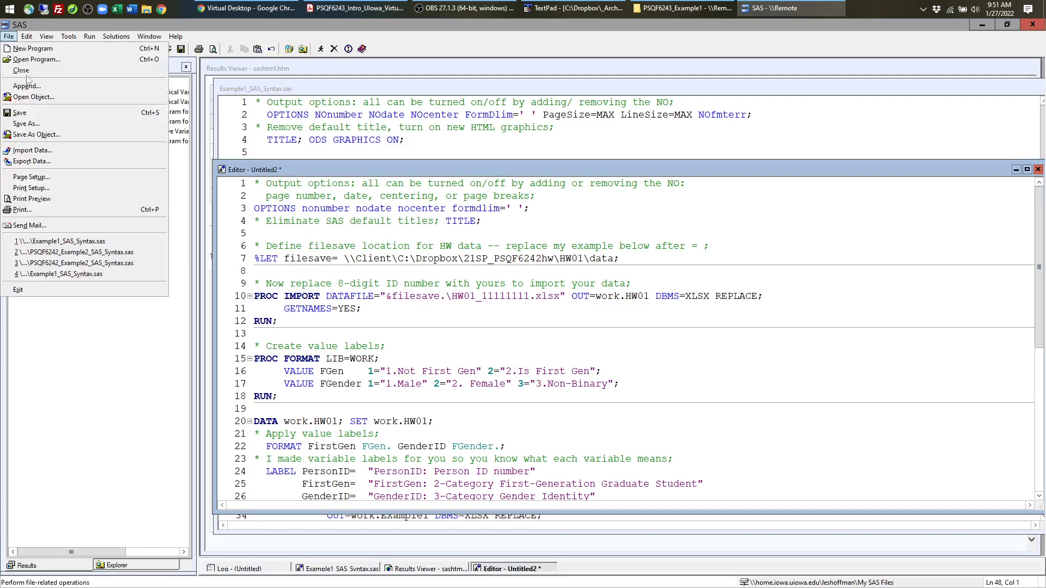
pyautogui.click(26, 124)
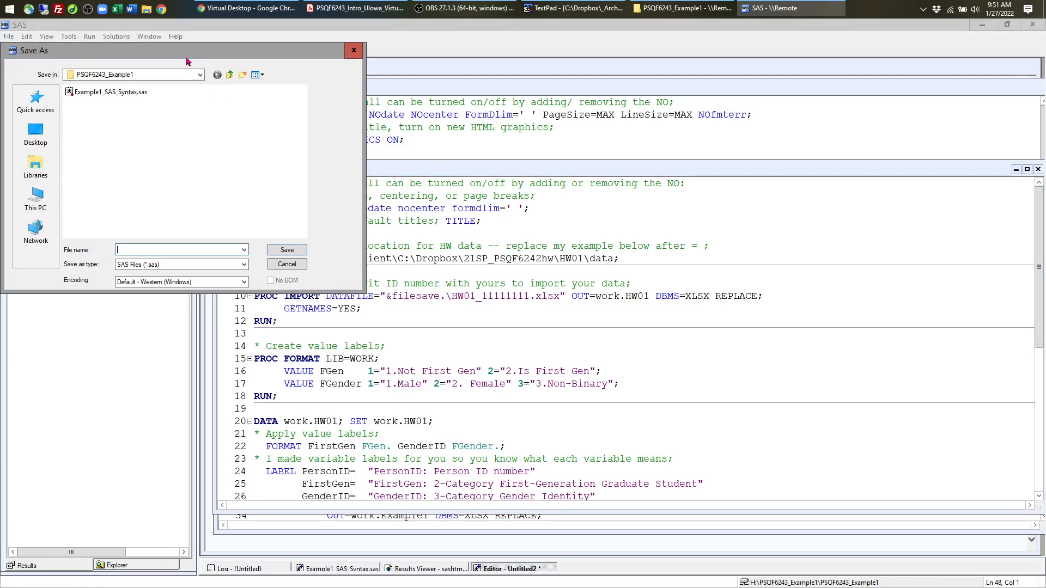
pyautogui.moveTo(185, 56); pyautogui.dragTo(483, 78)
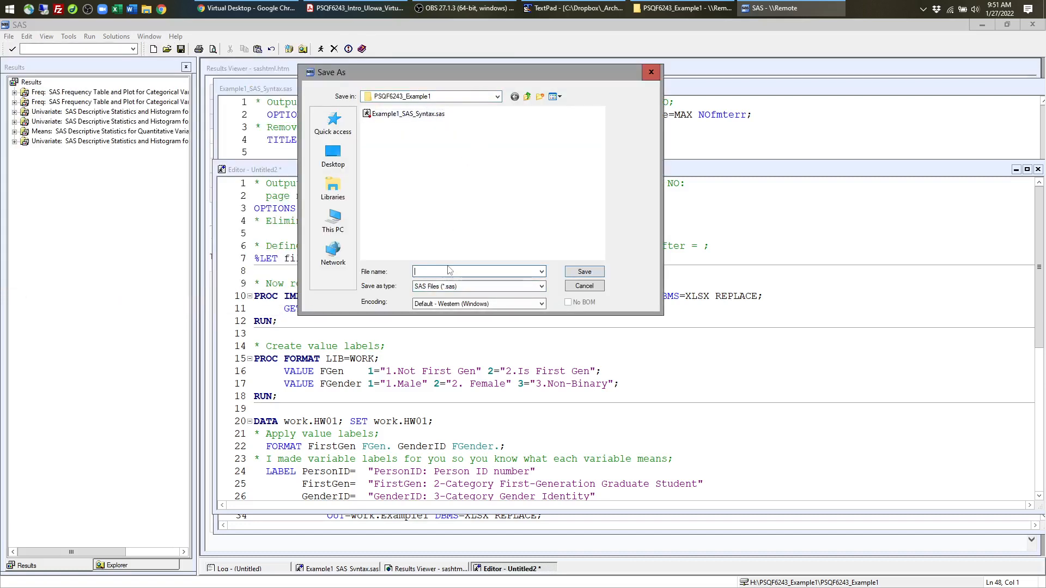
pyautogui.write('HW1 syntax')
pyautogui.press('Return')
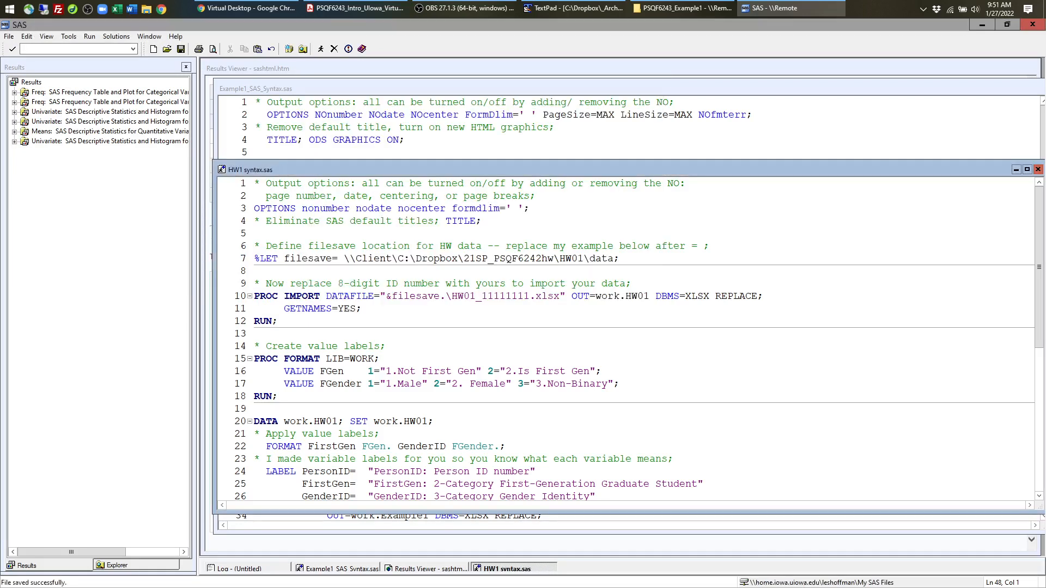
pyautogui.doubleClick(493, 173)
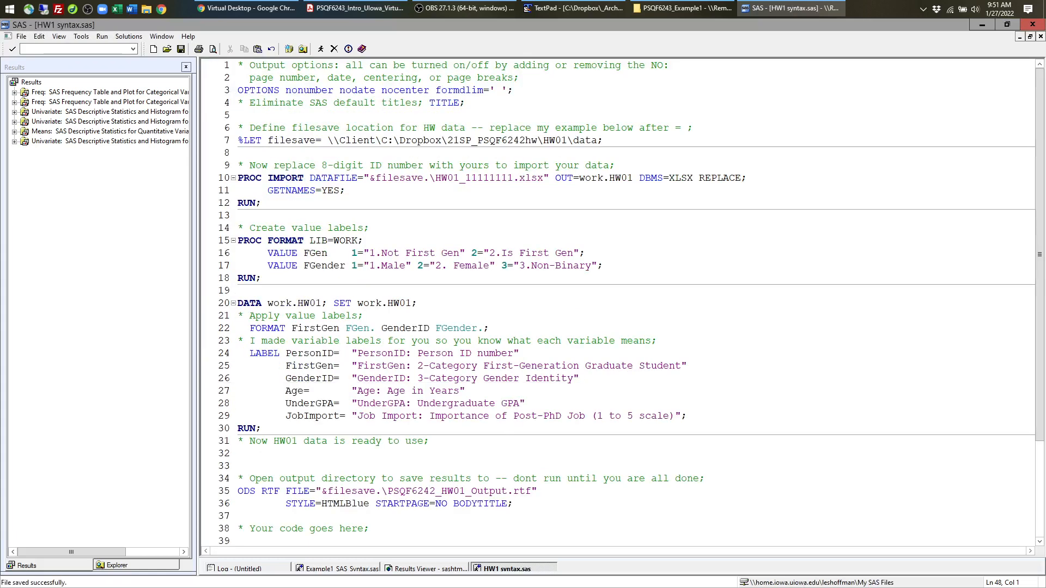
# - Replace the filesave path on line 7 with the folder address H:\PSQF6243_Example1\PSQF6243_Example1 copied from File Explorer
pyautogui.moveTo(328, 140); pyautogui.dragTo(598, 140)
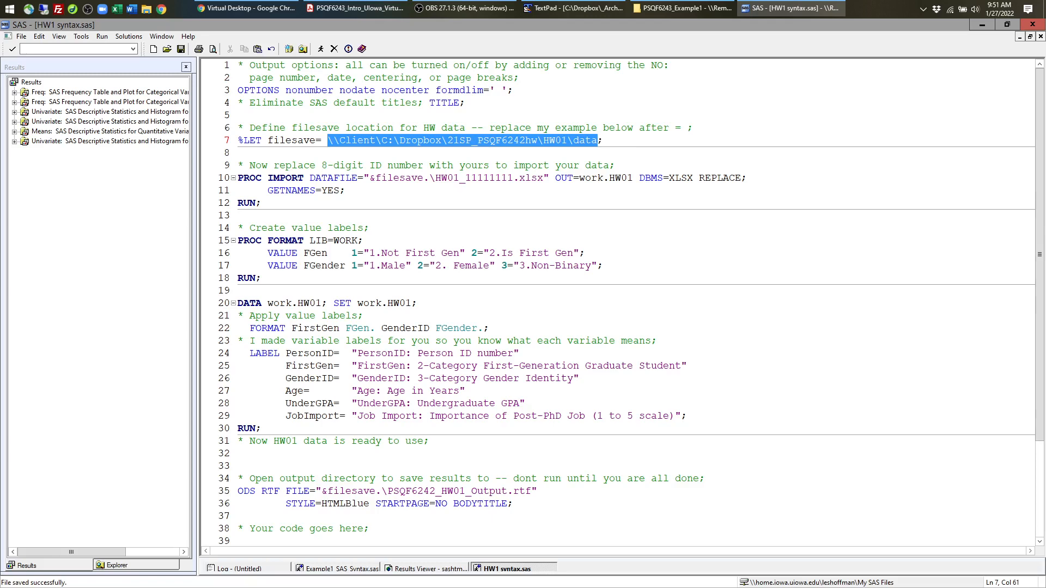
pyautogui.click(681, 8)
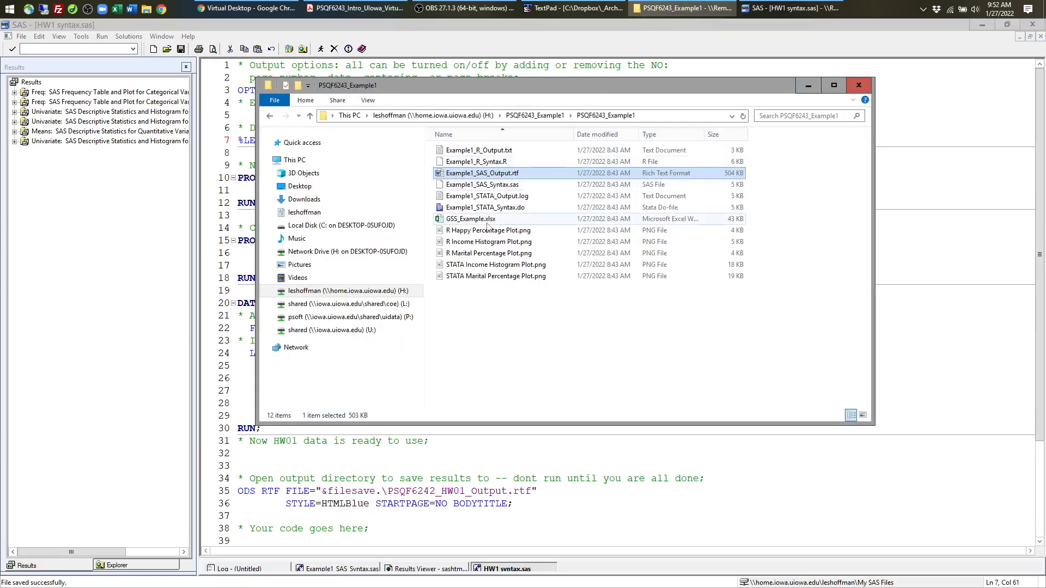
pyautogui.click(666, 116)
pyautogui.hotkey('ctrl', 'c')
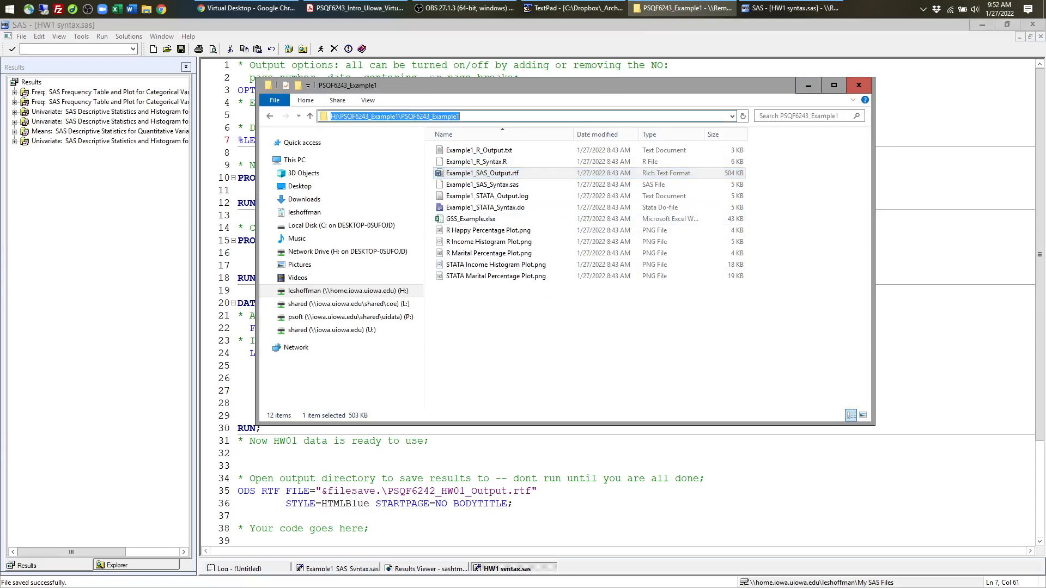
pyautogui.click(808, 85)
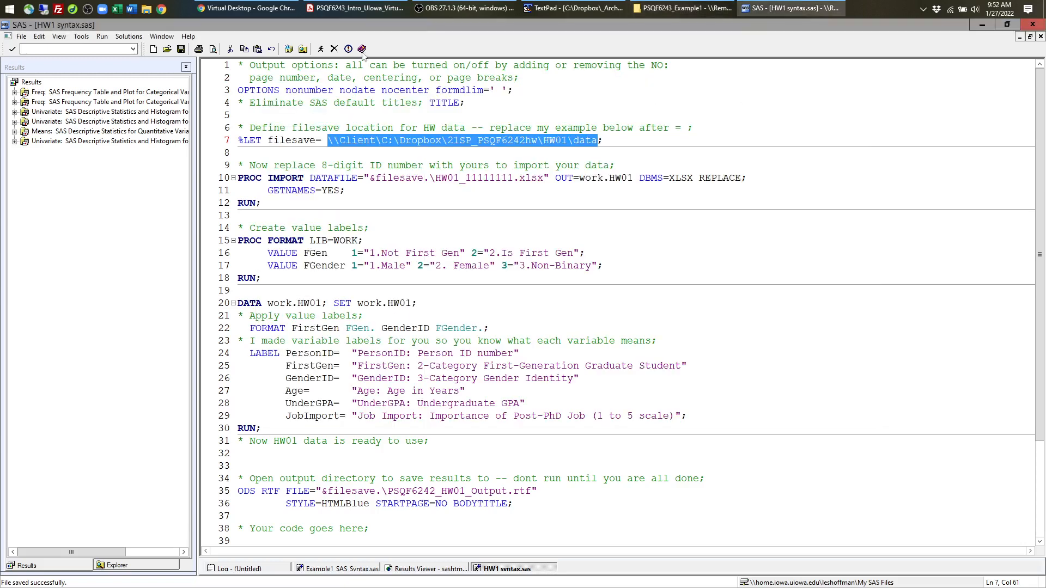
pyautogui.hotkey('ctrl', 'v')
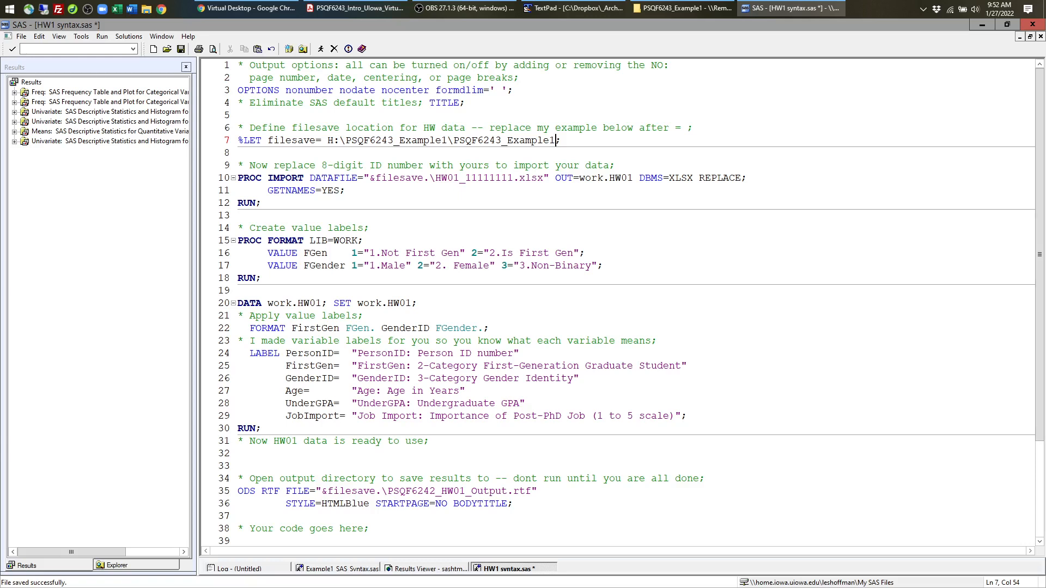
# - Examine the HW1 syntax's import ID number, filesave path, value labels, variable-label DATA step and output sections
pyautogui.moveTo(236, 165); pyautogui.dragTo(269, 208)
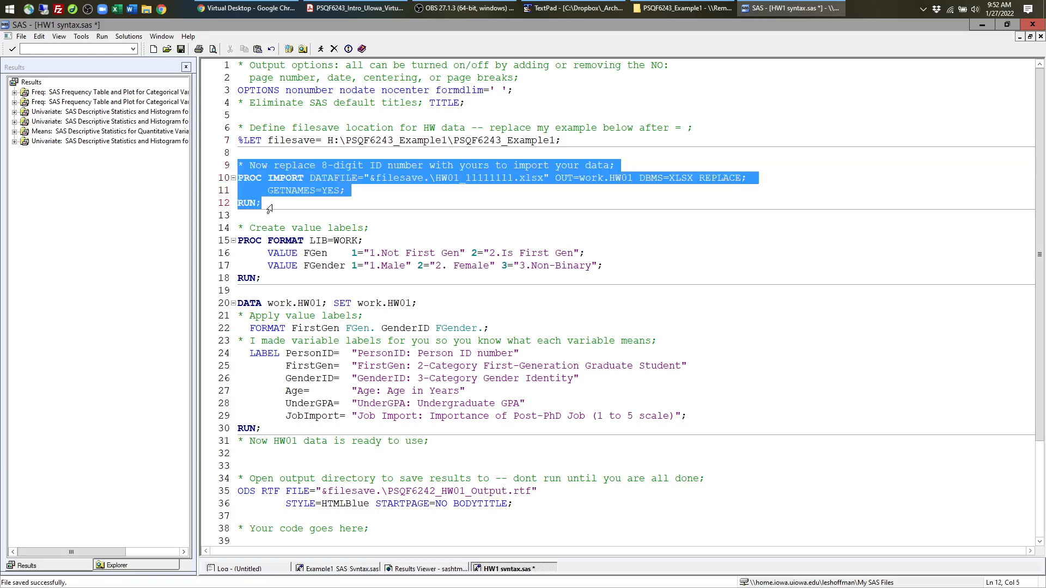
pyautogui.click(268, 206)
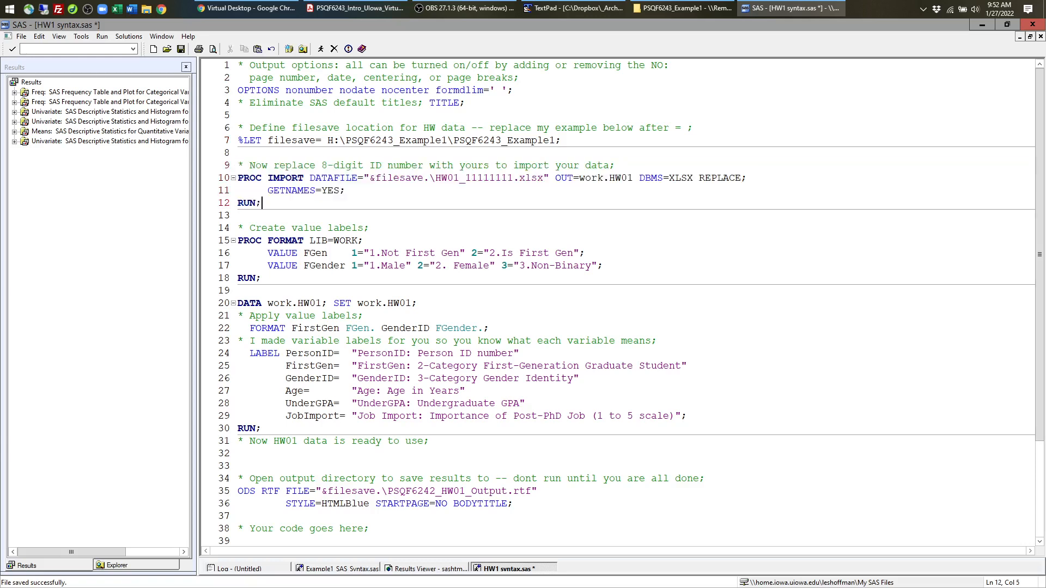
pyautogui.moveTo(465, 178); pyautogui.dragTo(513, 177)
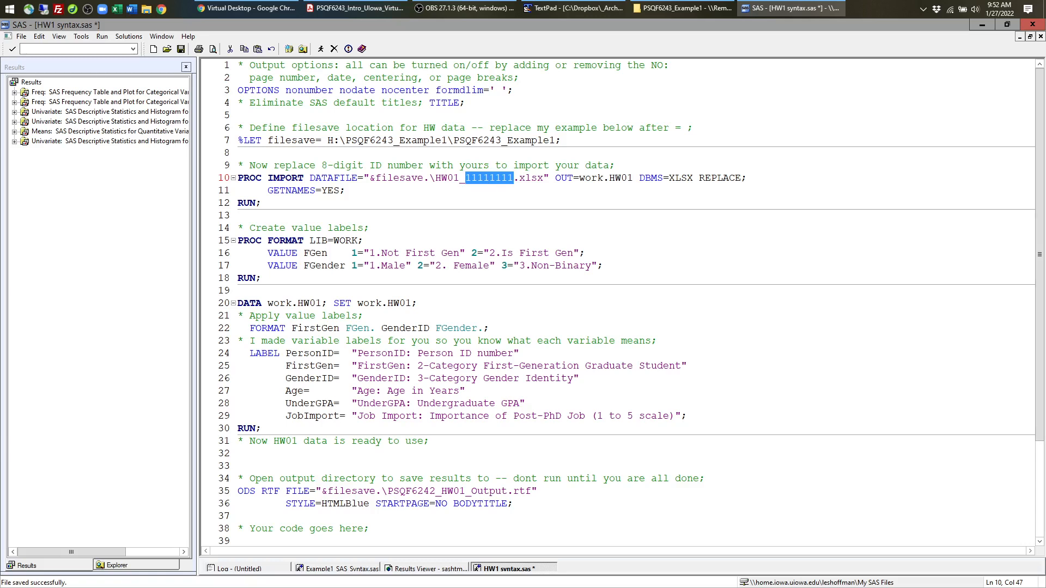
pyautogui.moveTo(328, 140); pyautogui.dragTo(556, 141)
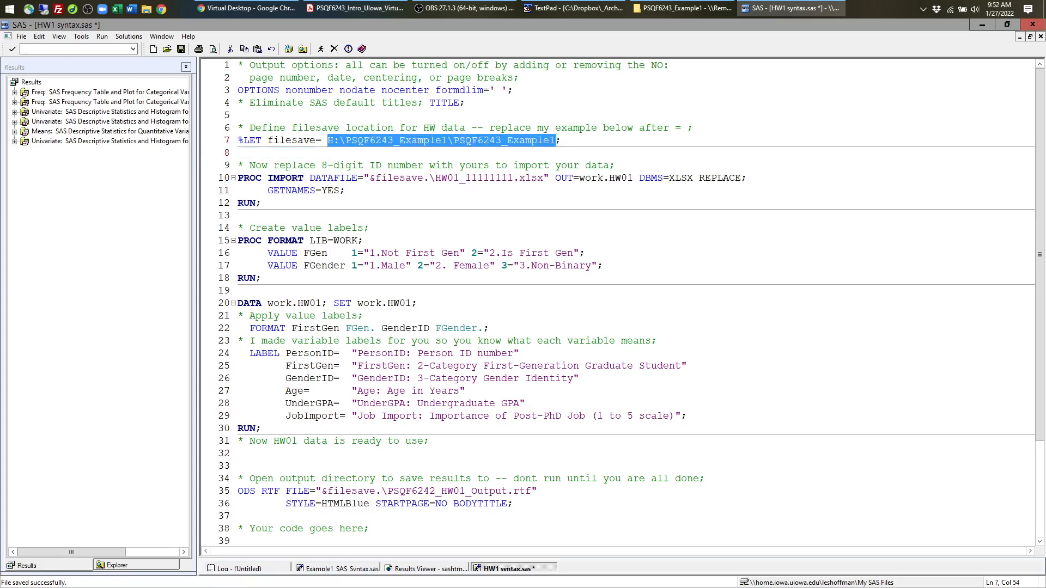
pyautogui.scroll(-1, 626, 302)
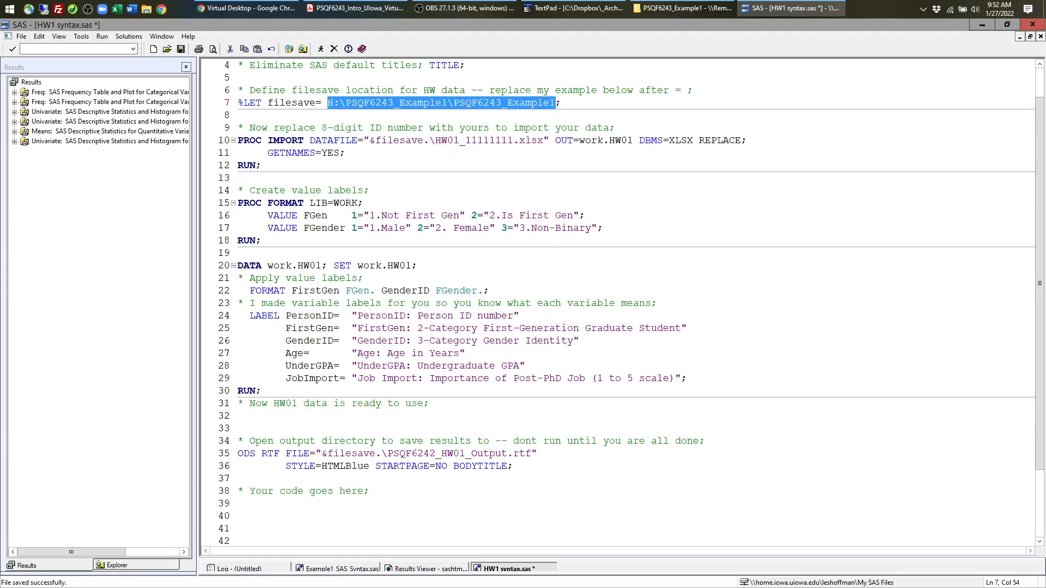
pyautogui.moveTo(238, 190); pyautogui.dragTo(261, 240)
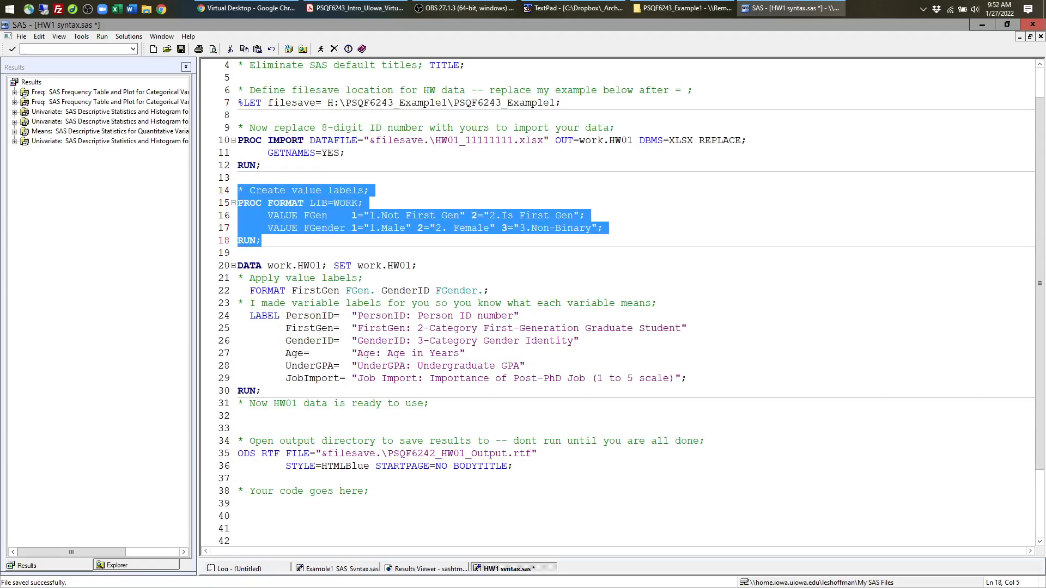
pyautogui.scroll(-1, 627, 302)
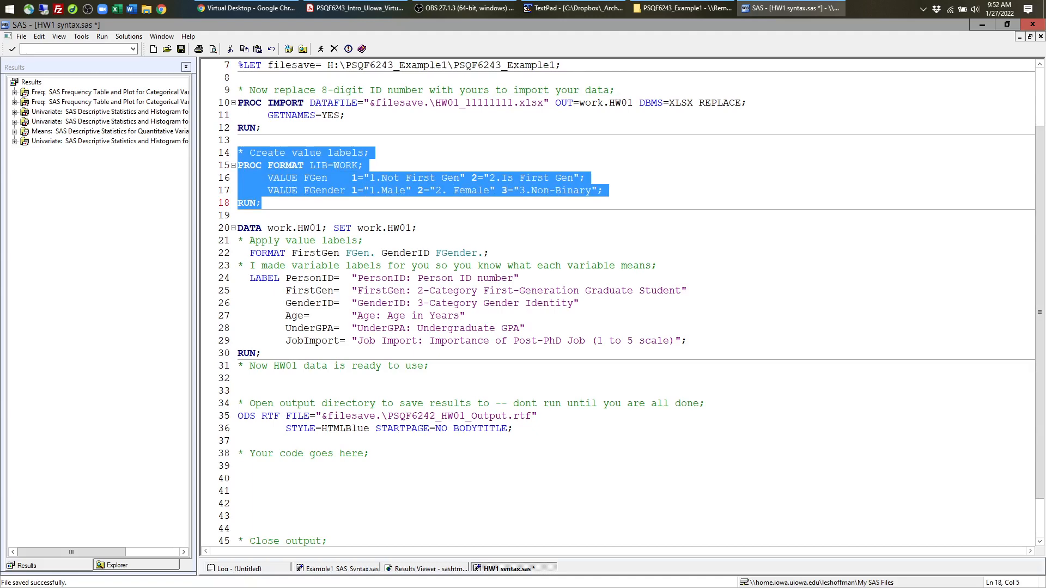
pyautogui.moveTo(238, 229); pyautogui.dragTo(286, 354)
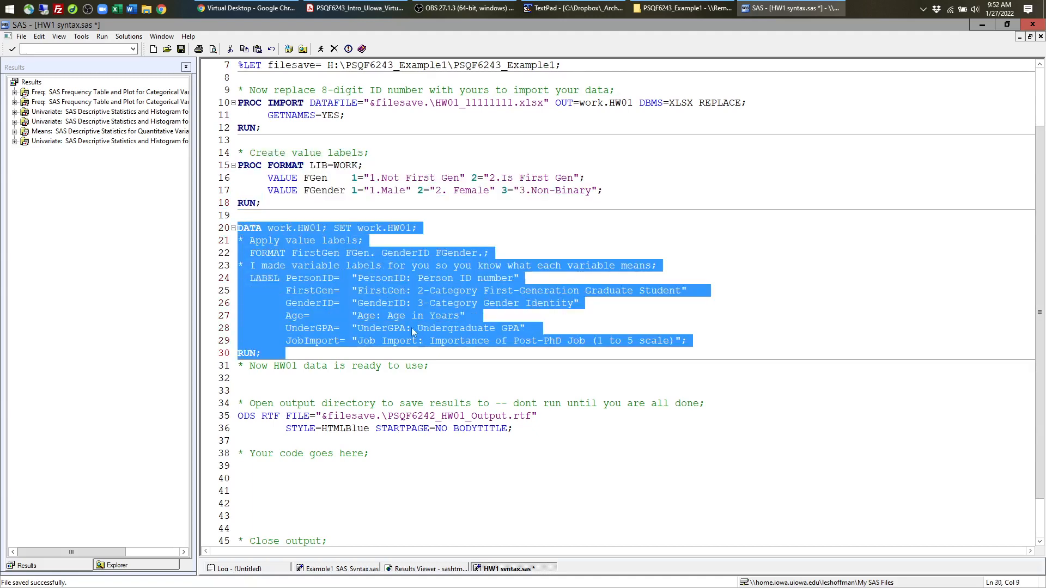
pyautogui.scroll(-3, 412, 330)
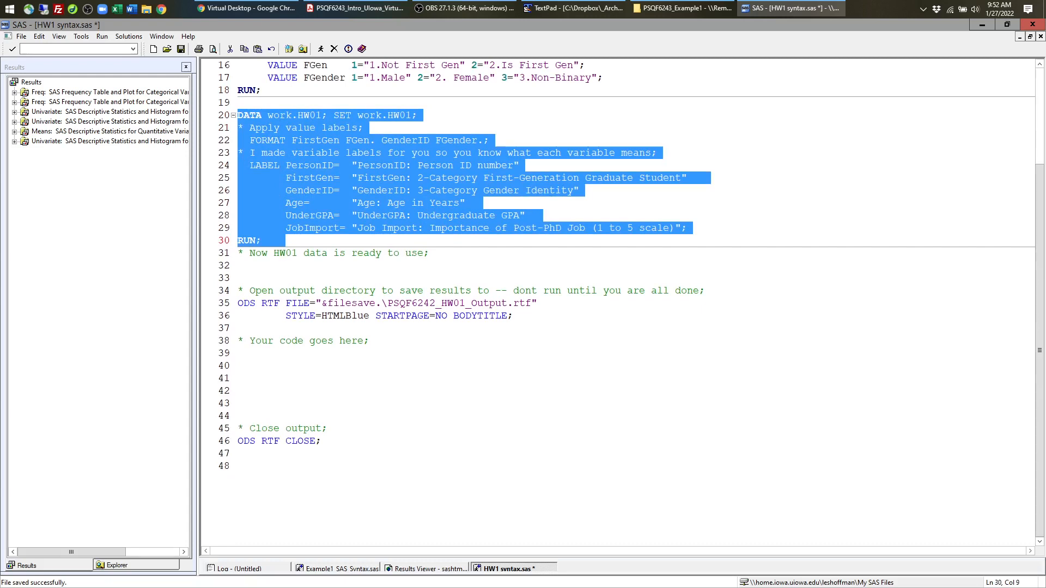
# - Copy the PROC FREQ block on lines 71–74 of Example1_SAS_Syntax into HW1 syntax under "Your code goes here", preceded by a blank line
pyautogui.click(239, 354)
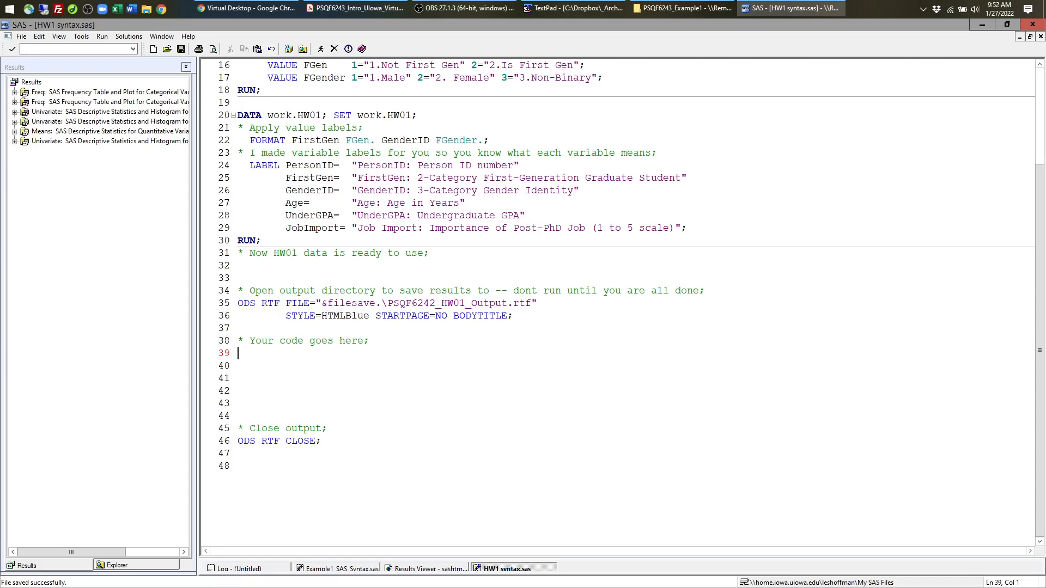
pyautogui.click(332, 570)
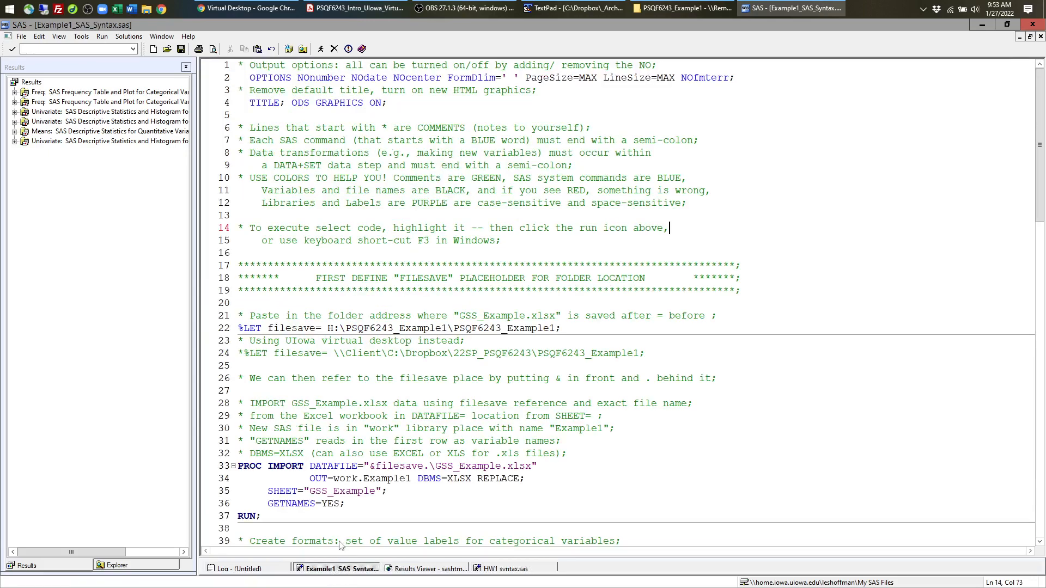
pyautogui.scroll(-12, 339, 545)
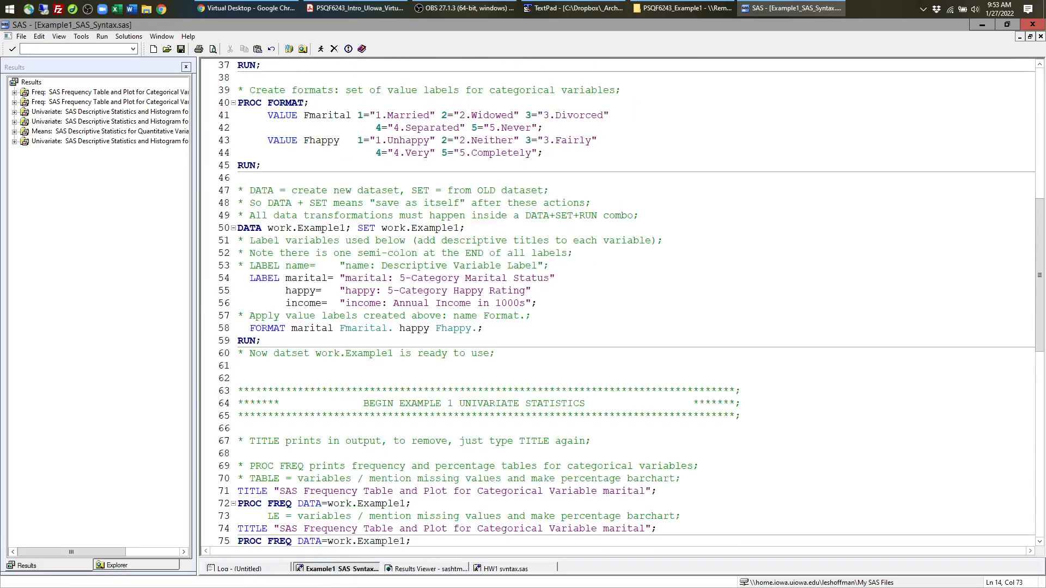
pyautogui.scroll(-5, 627, 304)
pyautogui.scroll(-3, 626, 304)
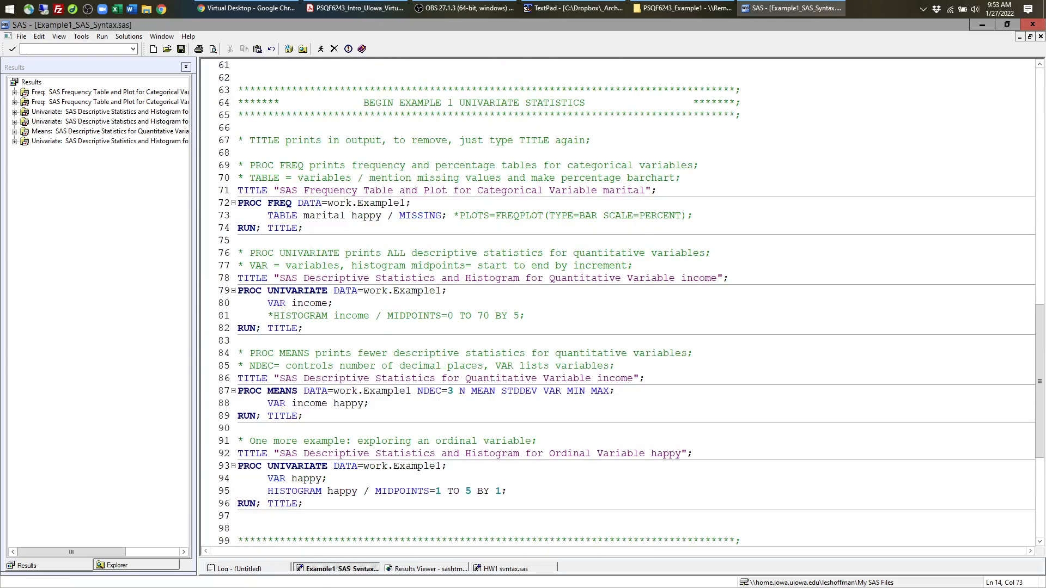
pyautogui.moveTo(238, 240); pyautogui.dragTo(238, 191)
pyautogui.hotkey('ctrl', 'c')
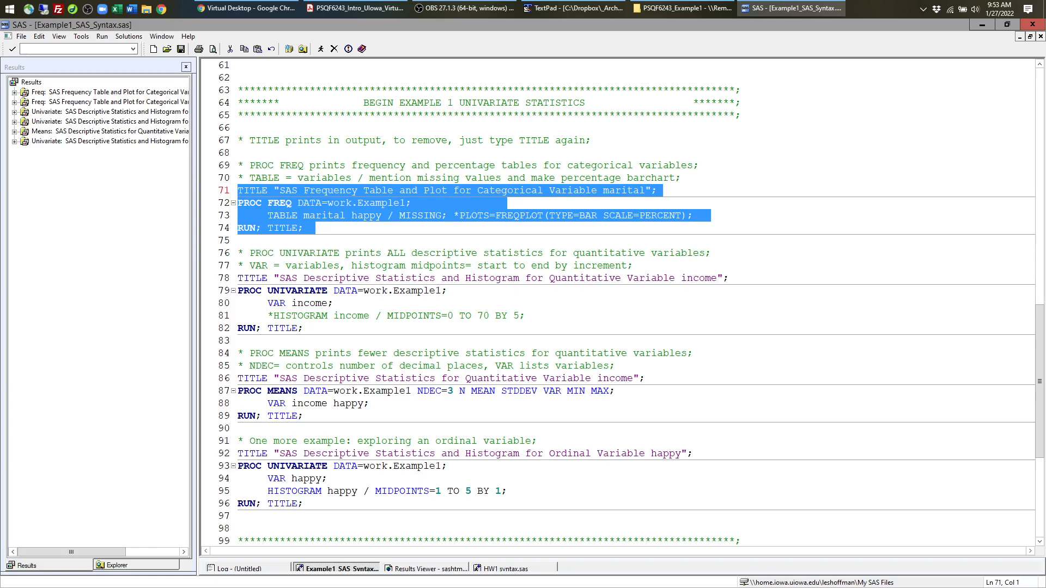
pyautogui.click(500, 569)
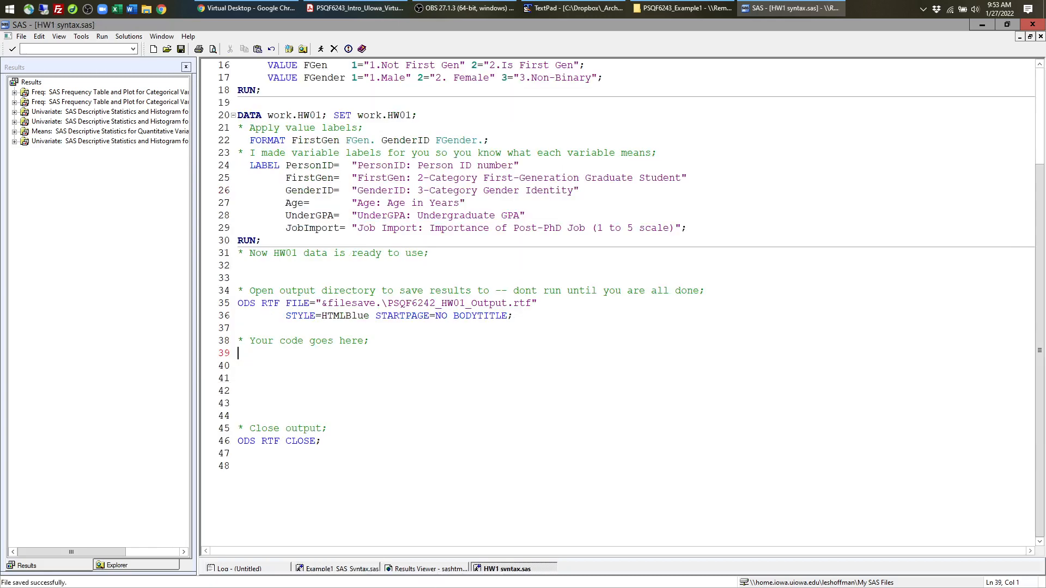
pyautogui.hotkey('ctrl', 'v')
pyautogui.click(370, 341)
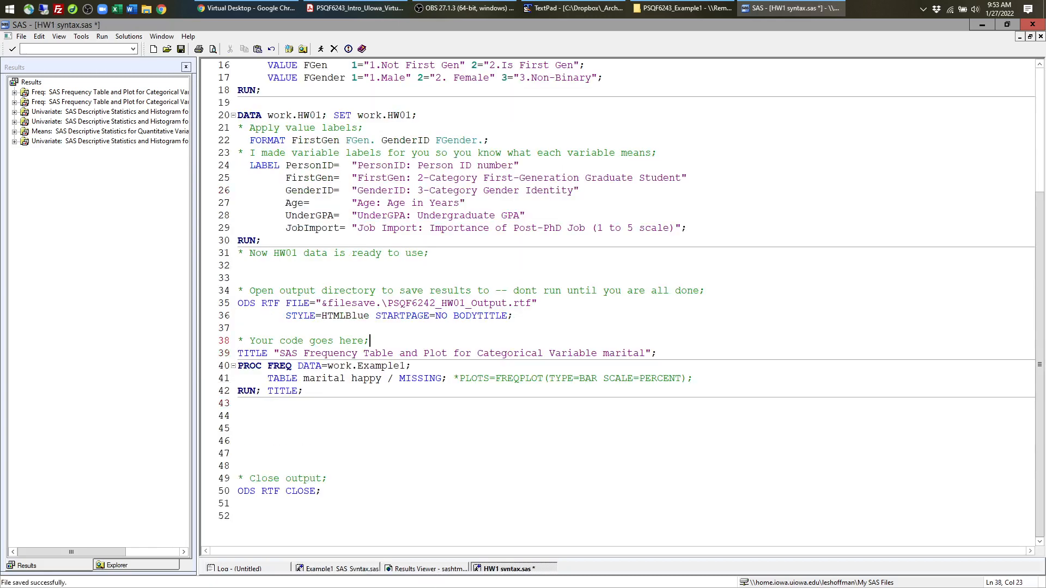
pyautogui.press('Return')
pyautogui.press('Tab')
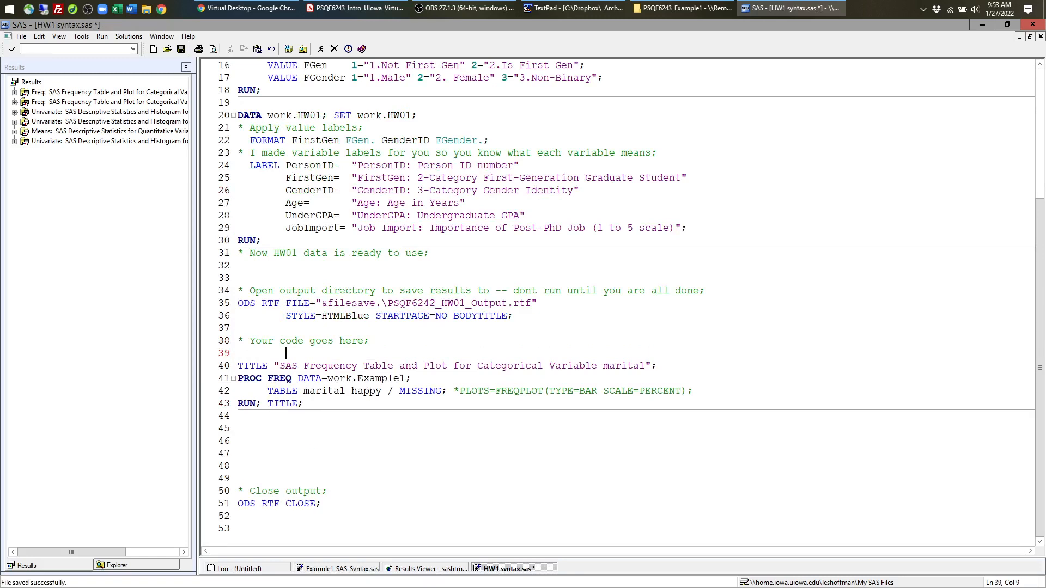
pyautogui.moveTo(309, 403); pyautogui.dragTo(237, 366)
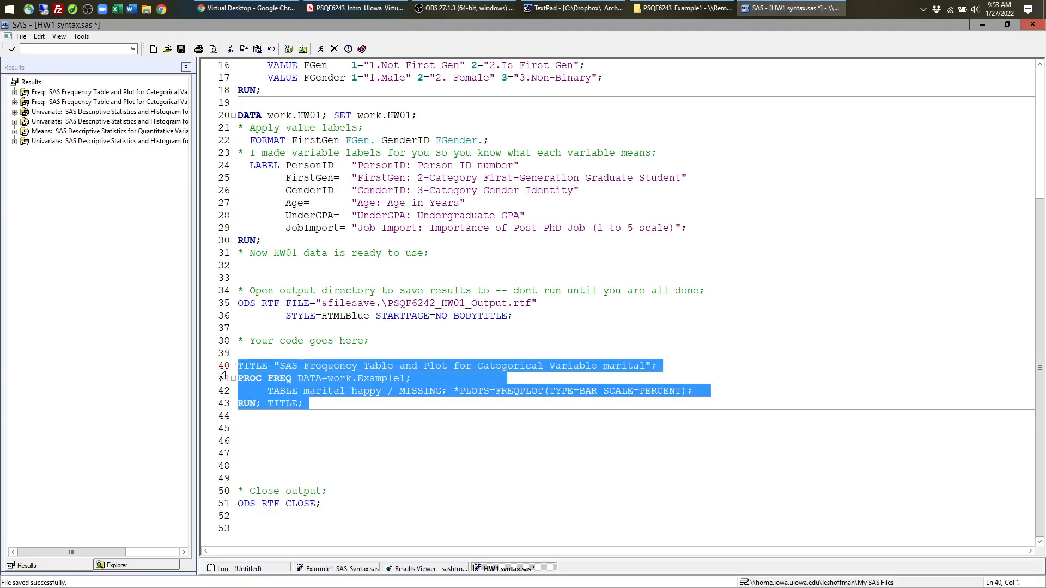
pyautogui.click(238, 429)
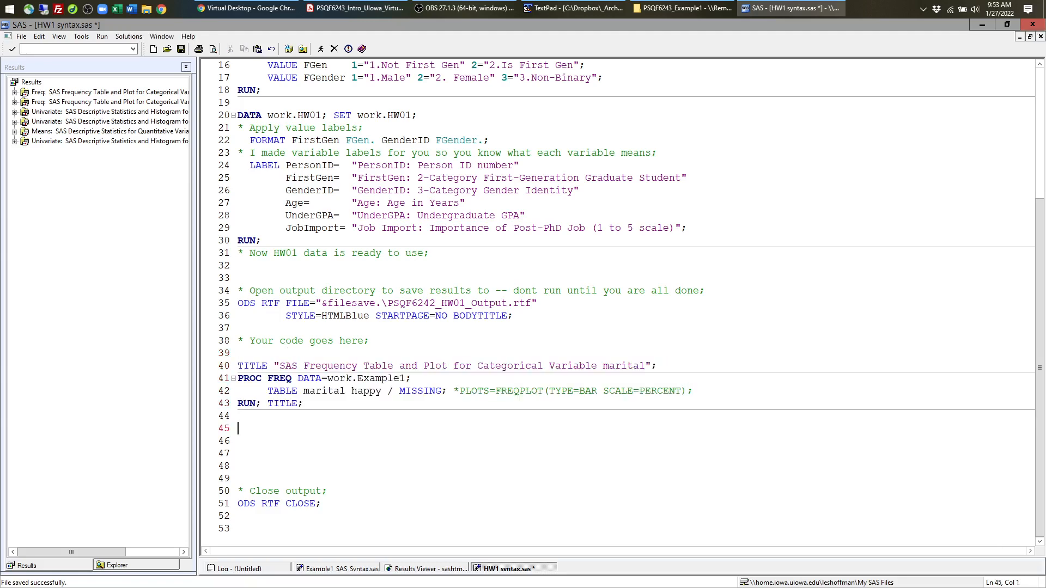
# - Change the dataset in the pasted PROC FREQ statement to work.HW01, matching the imported homework dataset
pyautogui.scroll(3, 621, 299)
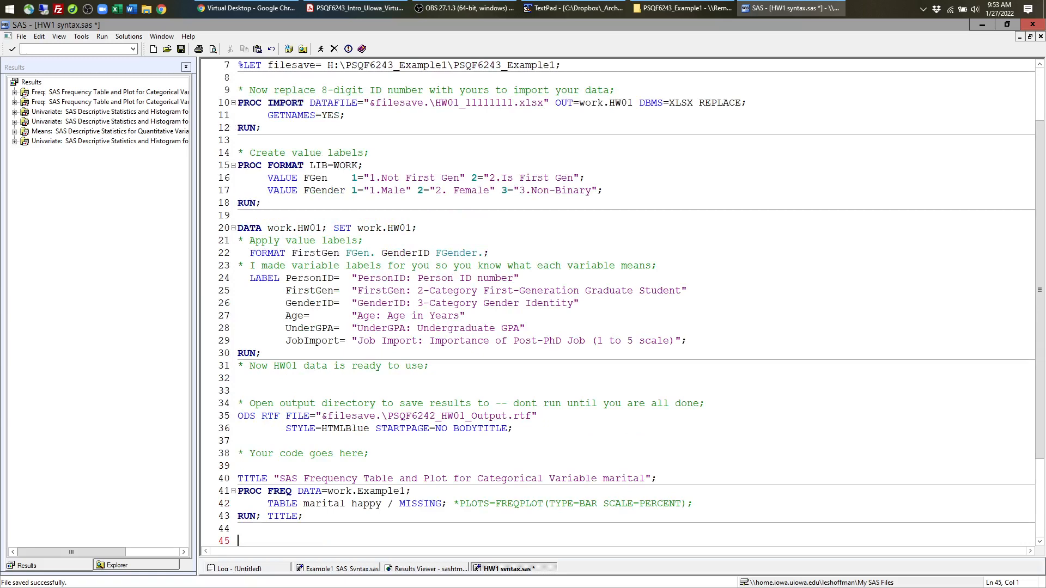
pyautogui.doubleClick(621, 103)
pyautogui.scroll(-3, 618, 303)
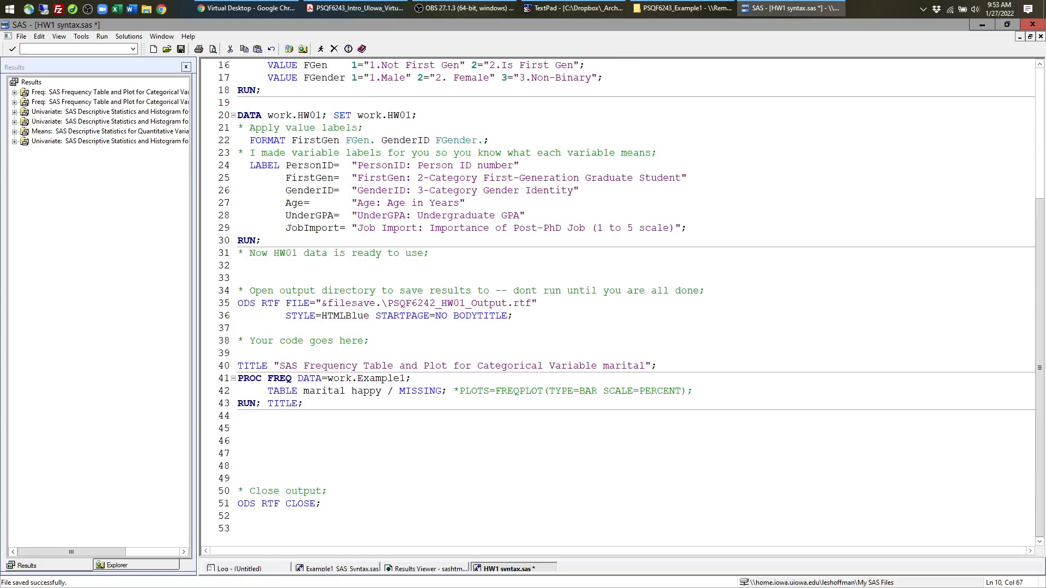
pyautogui.doubleClick(381, 378)
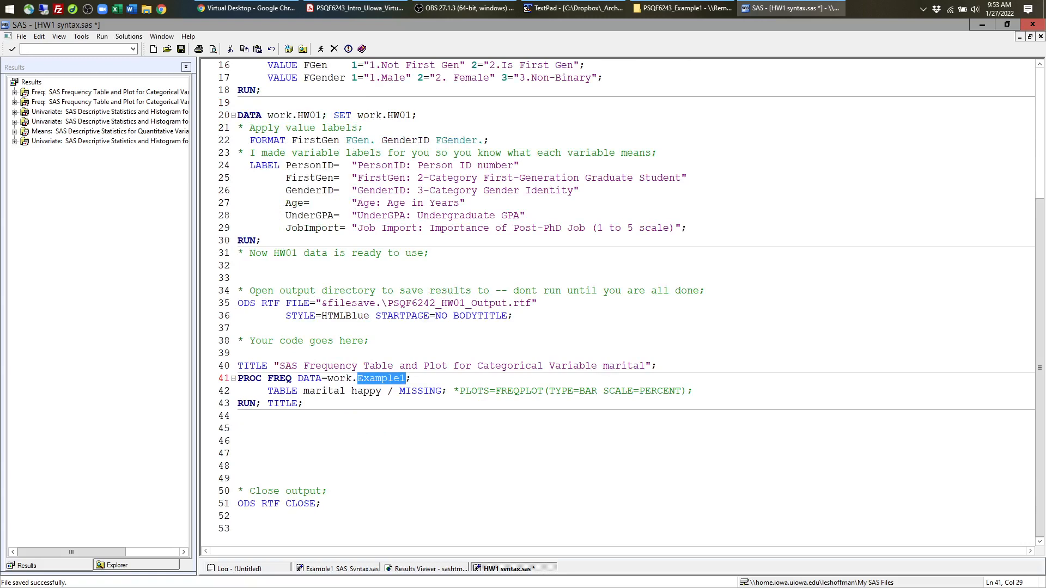
pyautogui.write('HW01')
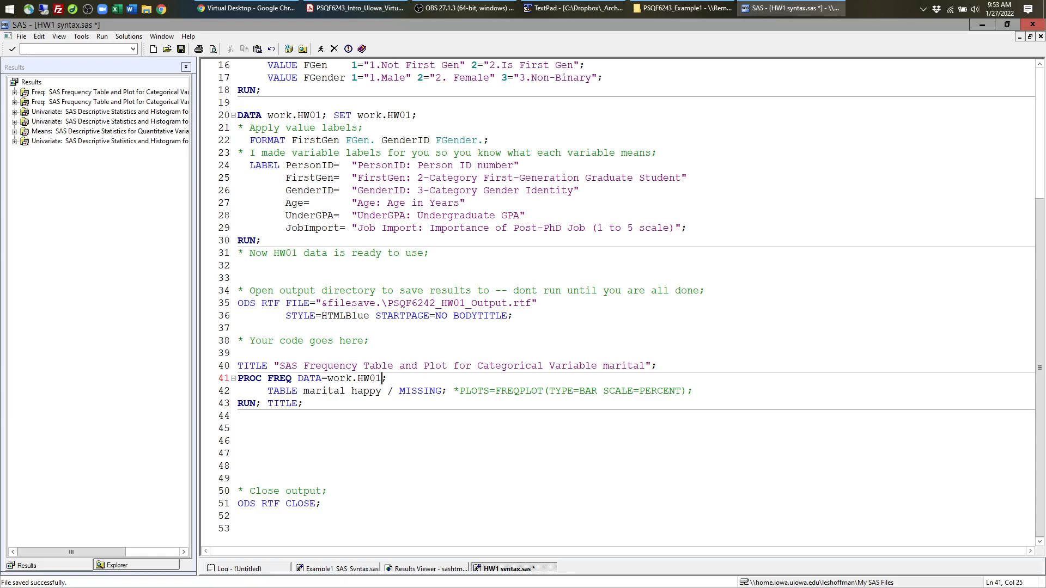
# - Replace the marital and happy variables in the TABLE statement with GenderID copied from the variable label list
pyautogui.moveTo(303, 390); pyautogui.dragTo(382, 391)
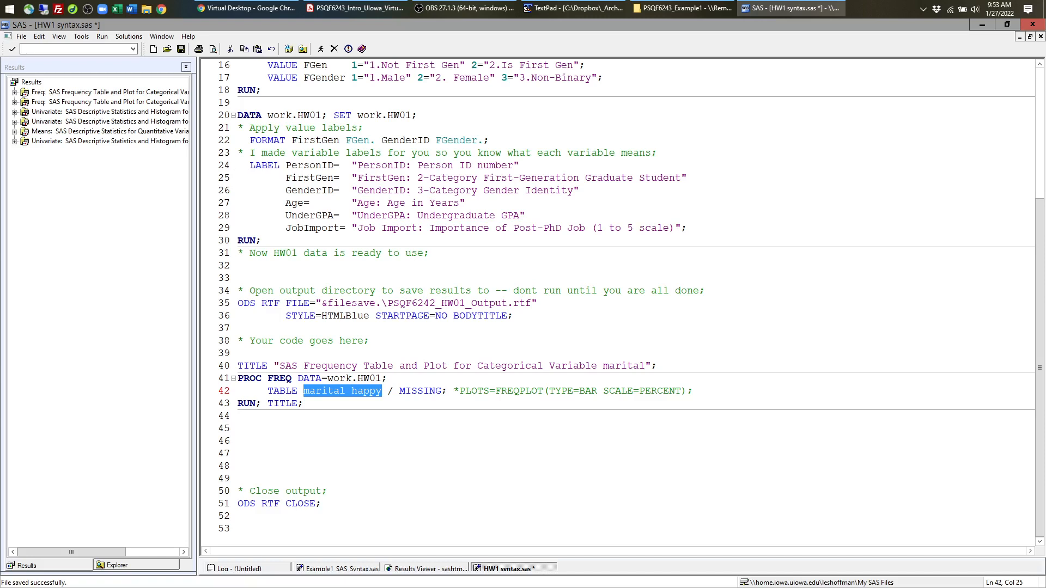
pyautogui.moveTo(238, 166); pyautogui.dragTo(478, 202)
pyautogui.hotkey('shift', 'Down')
pyautogui.hotkey('shift', 'Down')
pyautogui.hotkey('shift', 'End')
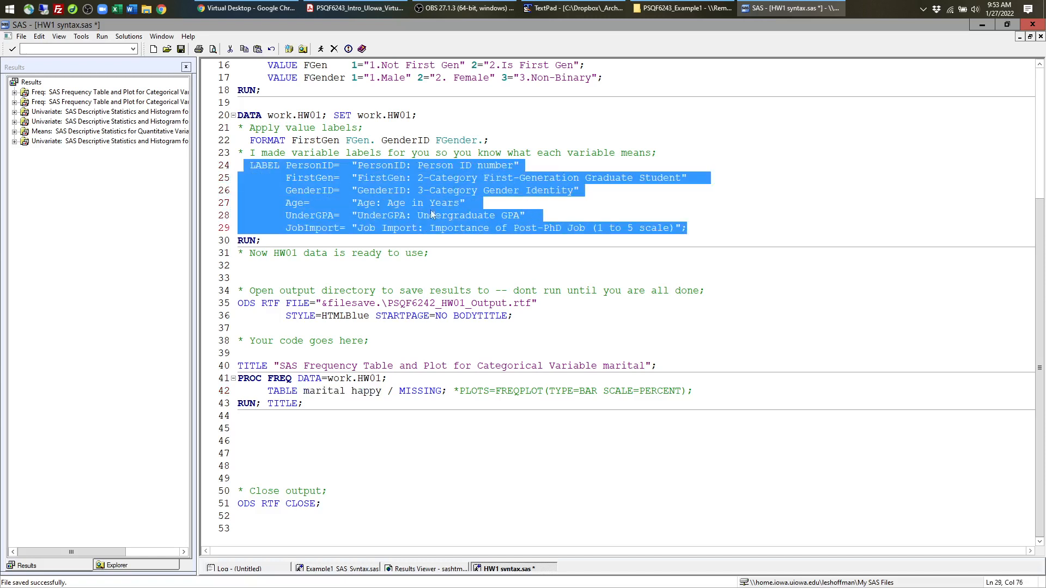
pyautogui.click(322, 206)
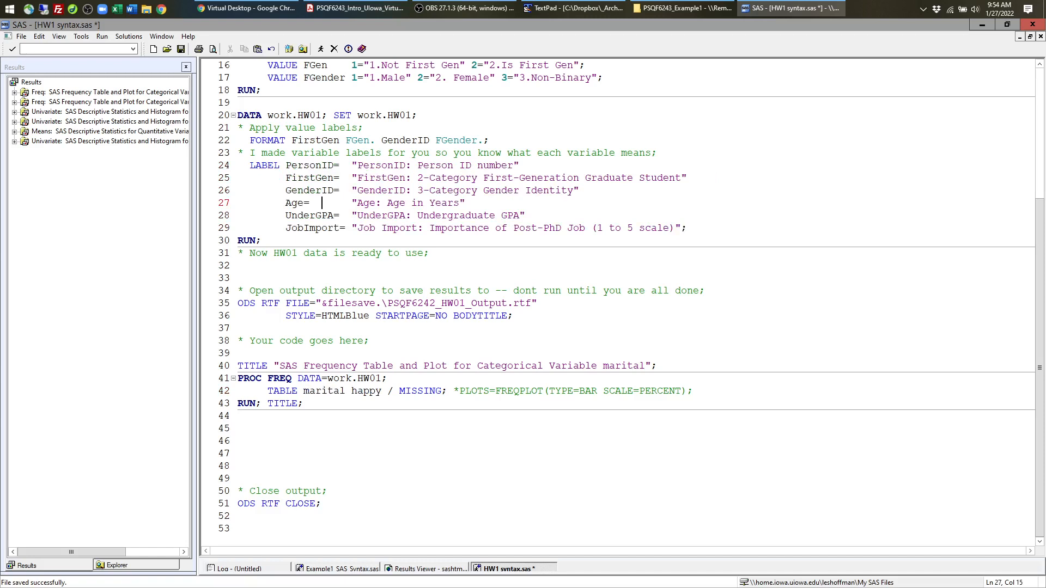
pyautogui.doubleClick(309, 190)
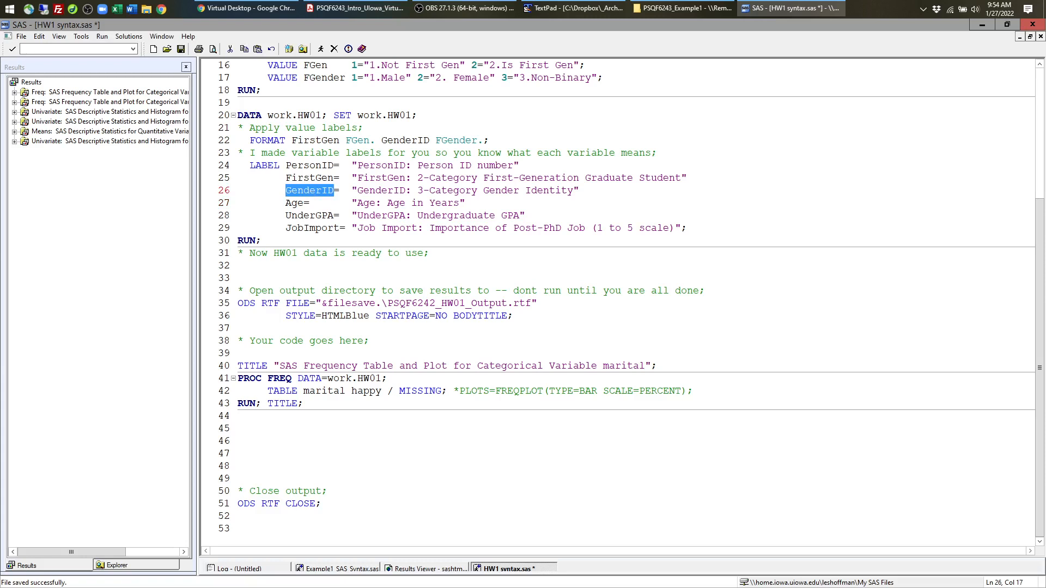
pyautogui.click(334, 214)
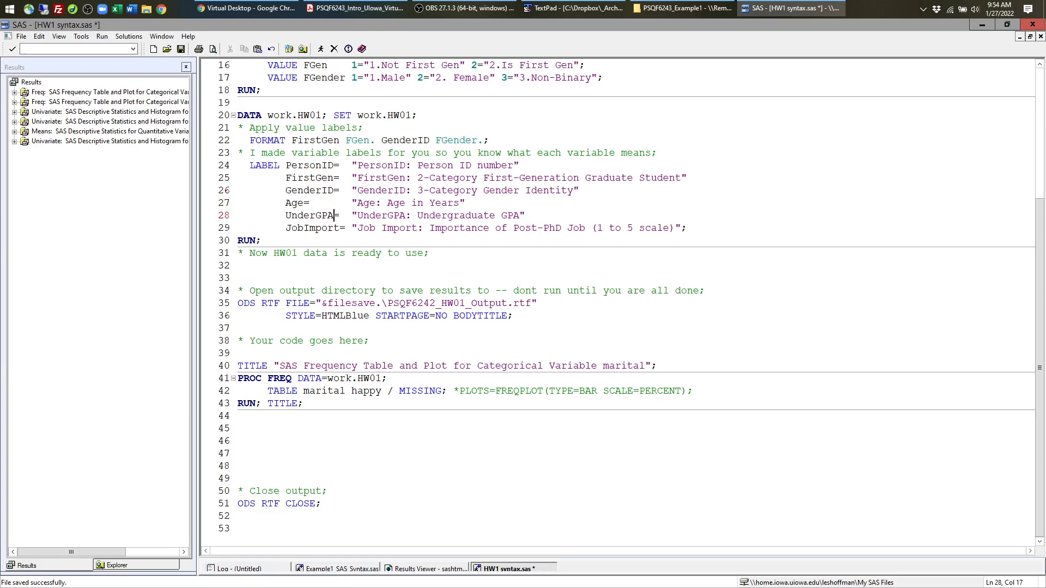
pyautogui.doubleClick(309, 191)
pyautogui.hotkey('ctrl', 'c')
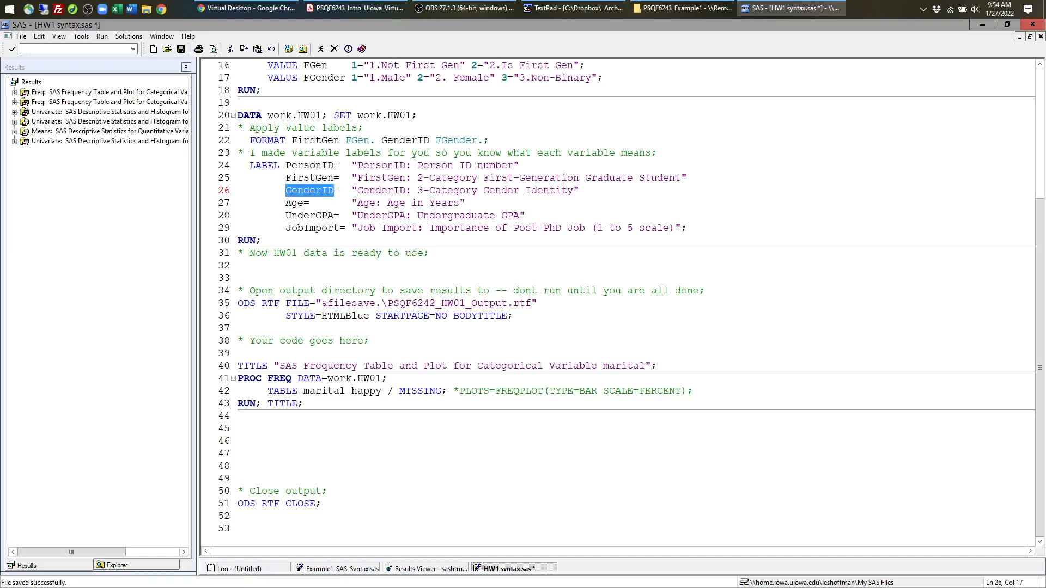
pyautogui.moveTo(304, 391); pyautogui.dragTo(383, 390)
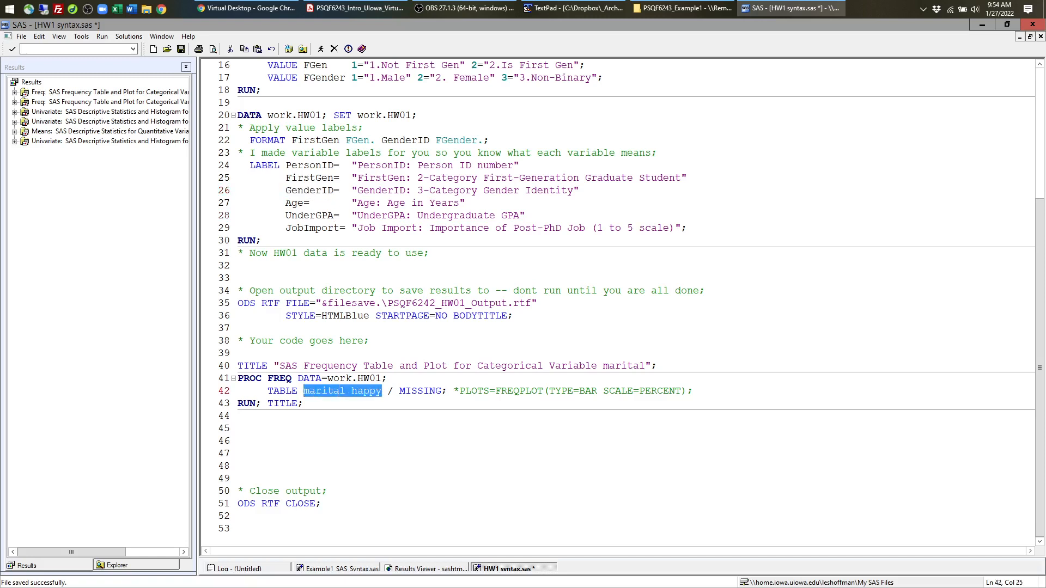
pyautogui.hotkey('ctrl', 'v')
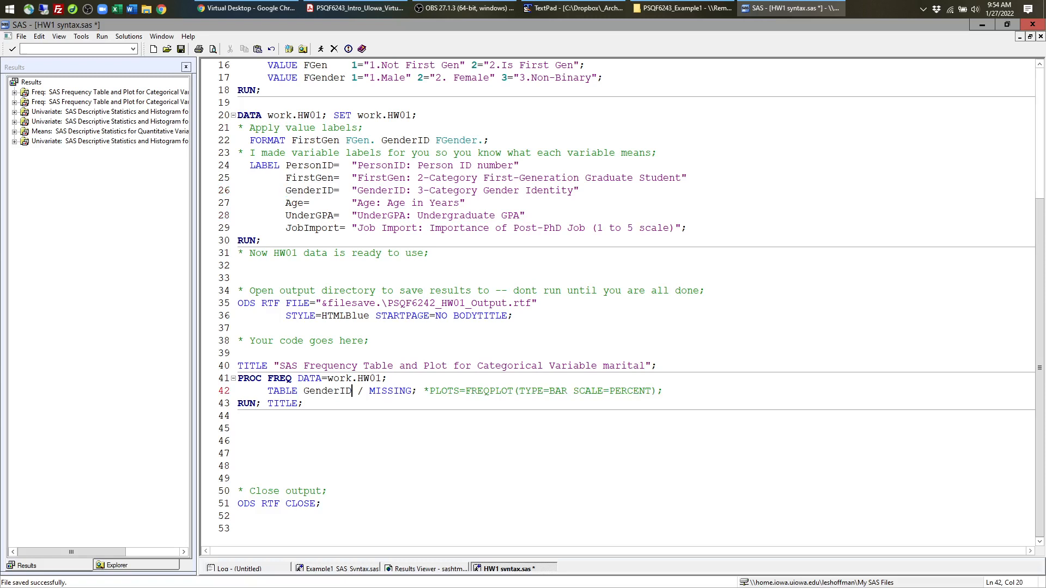
# - Replace marital in the frequency table's TITLE text with GenderID copied from the TABLE statement
pyautogui.moveTo(388, 379); pyautogui.dragTo(352, 391)
pyautogui.hotkey('ctrl', 'c')
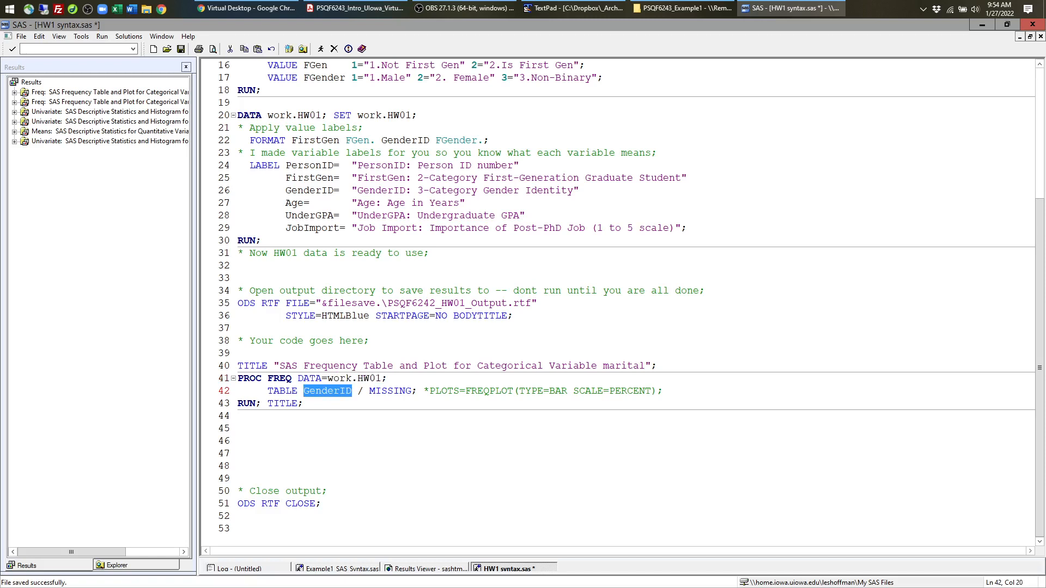
pyautogui.moveTo(603, 365); pyautogui.dragTo(645, 366)
pyautogui.hotkey('ctrl', 'v')
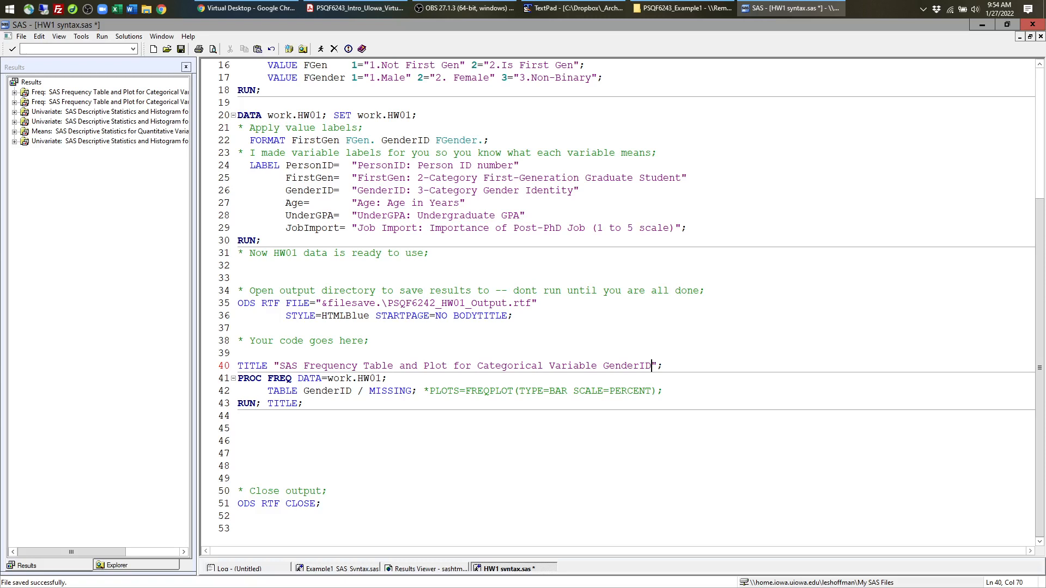
pyautogui.click(376, 378)
pyautogui.click(335, 391)
# - Review the HW01 import, value label and DATA step code on lines 6–30 alongside the univariate statistics examples in Example1_SAS_Syntax
pyautogui.scroll(5, 335, 391)
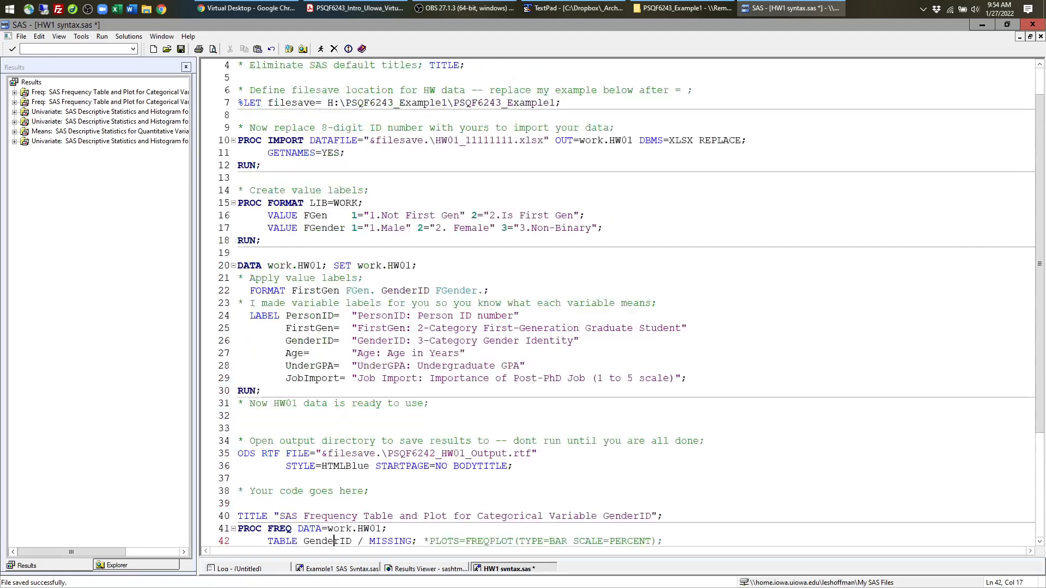
pyautogui.moveTo(238, 127); pyautogui.dragTo(261, 203)
pyautogui.keyDown('shift'); pyautogui.click(282, 428); pyautogui.keyUp('shift')
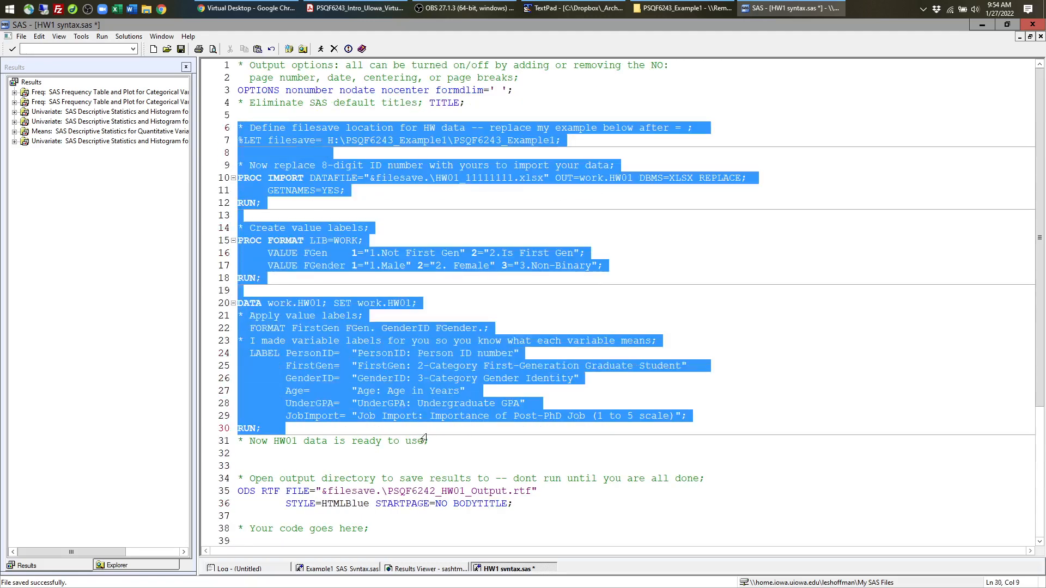
pyautogui.scroll(-4, 283, 428)
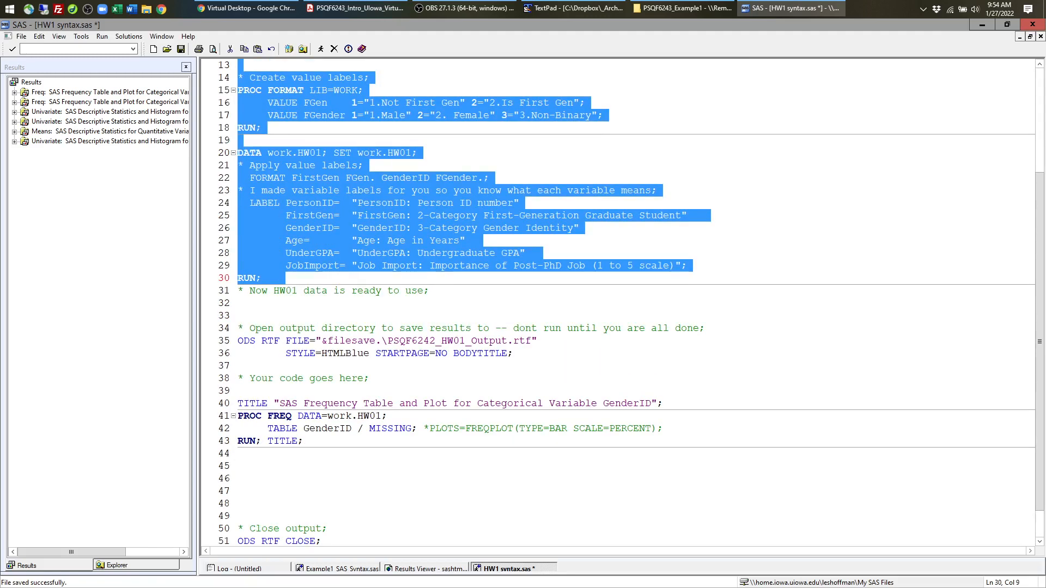
pyautogui.click(318, 570)
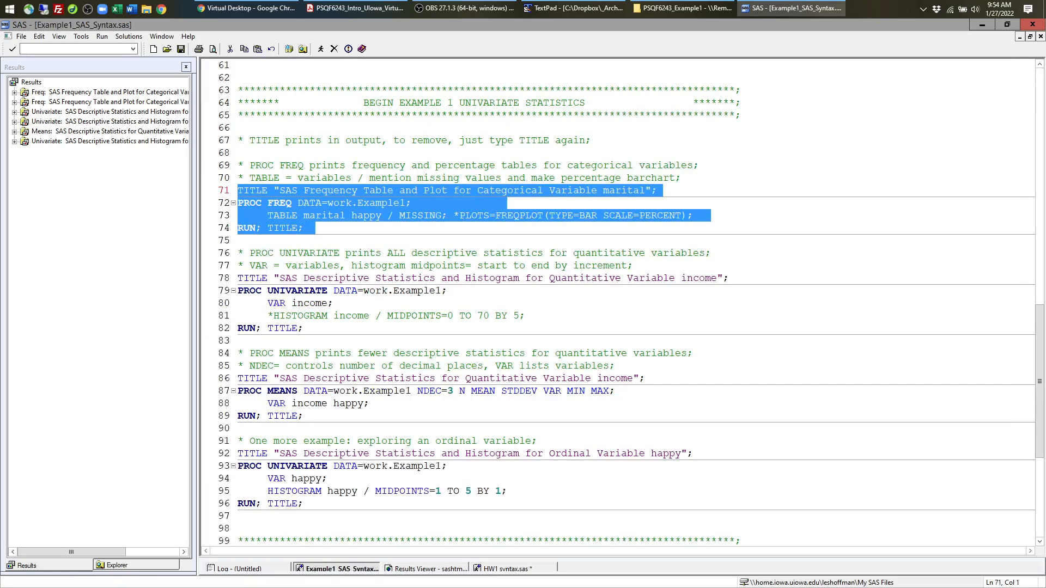
pyautogui.scroll(-1, 631, 303)
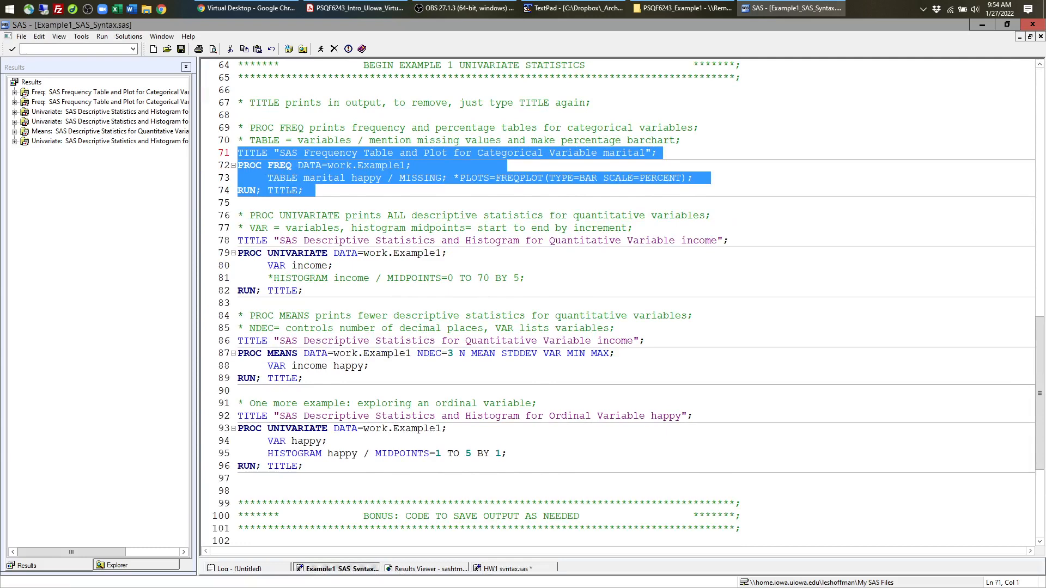
pyautogui.click(507, 569)
pyautogui.scroll(-1, 631, 303)
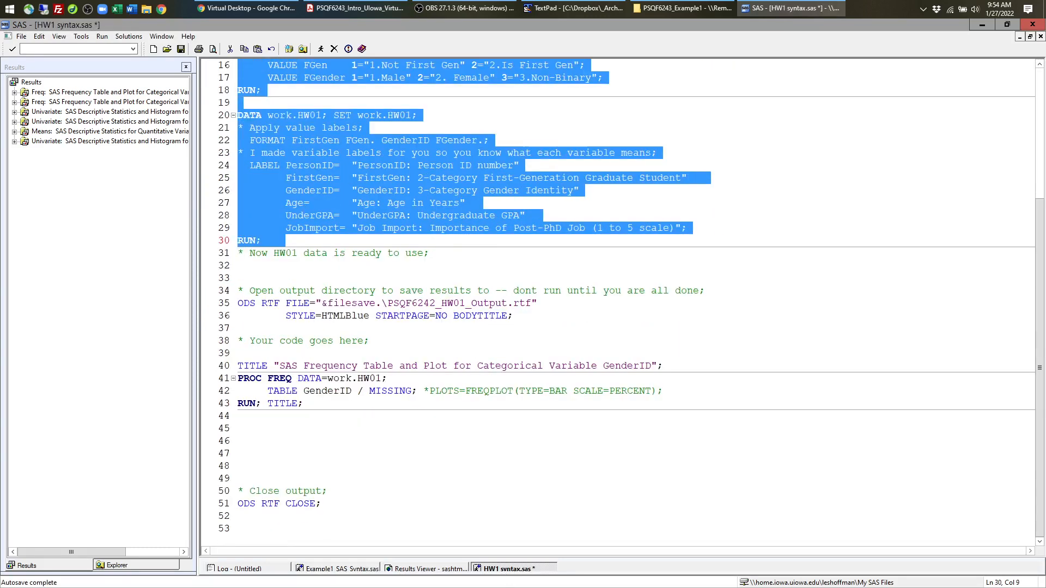
pyautogui.click(239, 416)
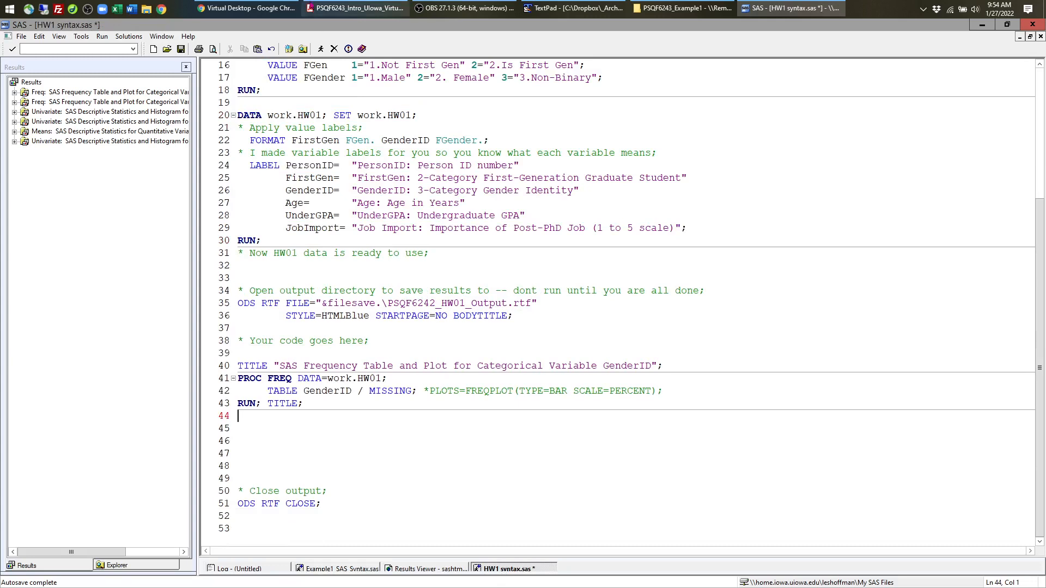
# - Switch to the course website in Chrome and examine which example each homework in the planned schedule is based on
pyautogui.click(247, 8)
pyautogui.click(74, 36)
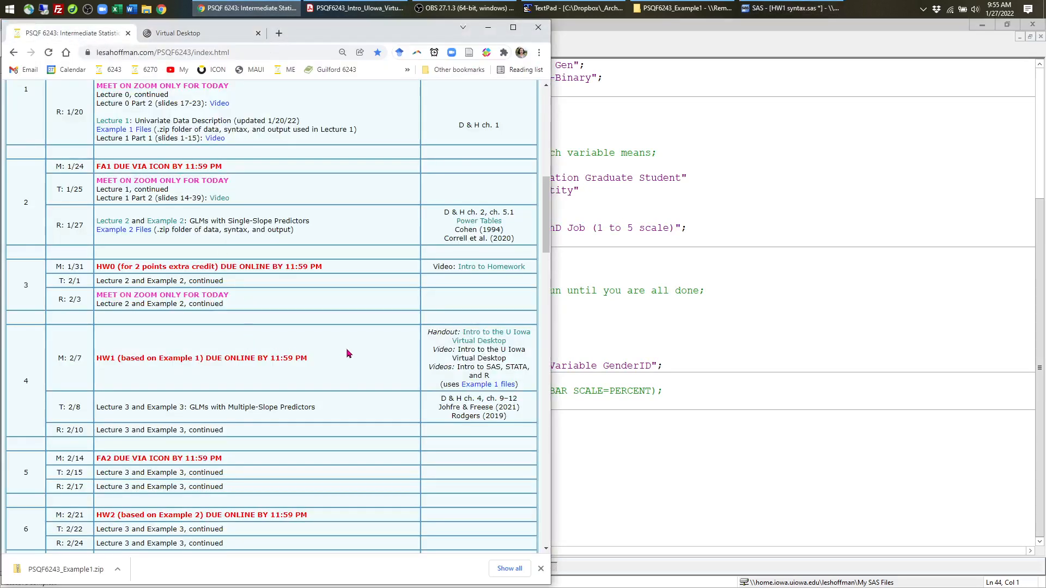
pyautogui.scroll(-2, 304, 359)
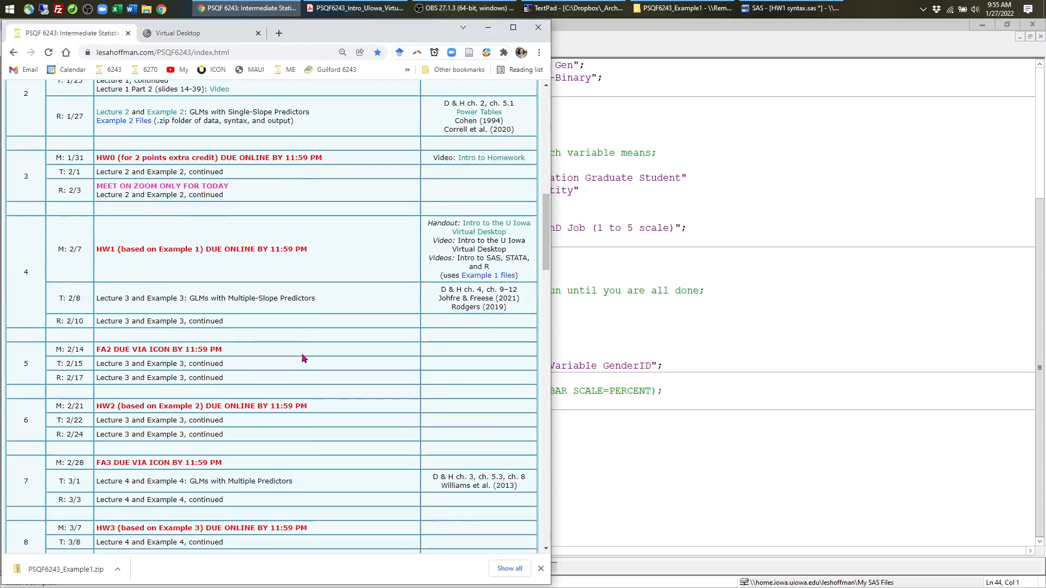
pyautogui.scroll(-1, 304, 358)
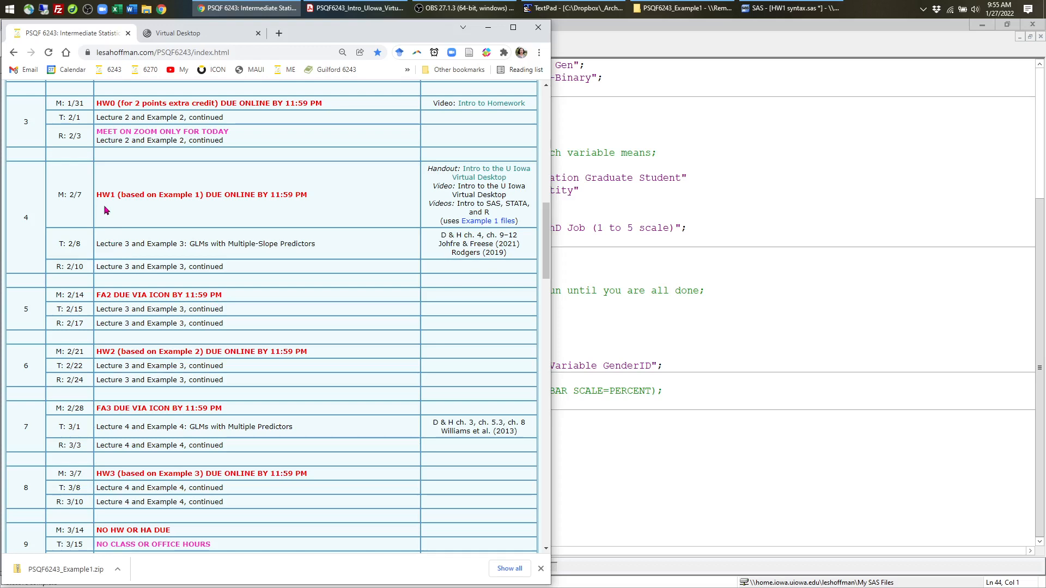
pyautogui.moveTo(103, 203); pyautogui.dragTo(200, 196)
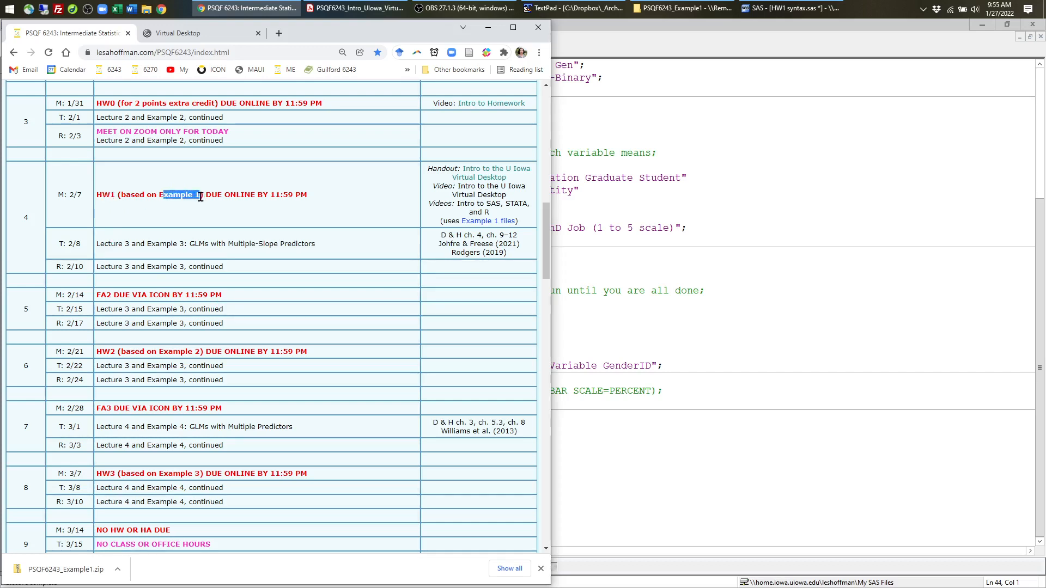
pyautogui.scroll(-1, 218, 267)
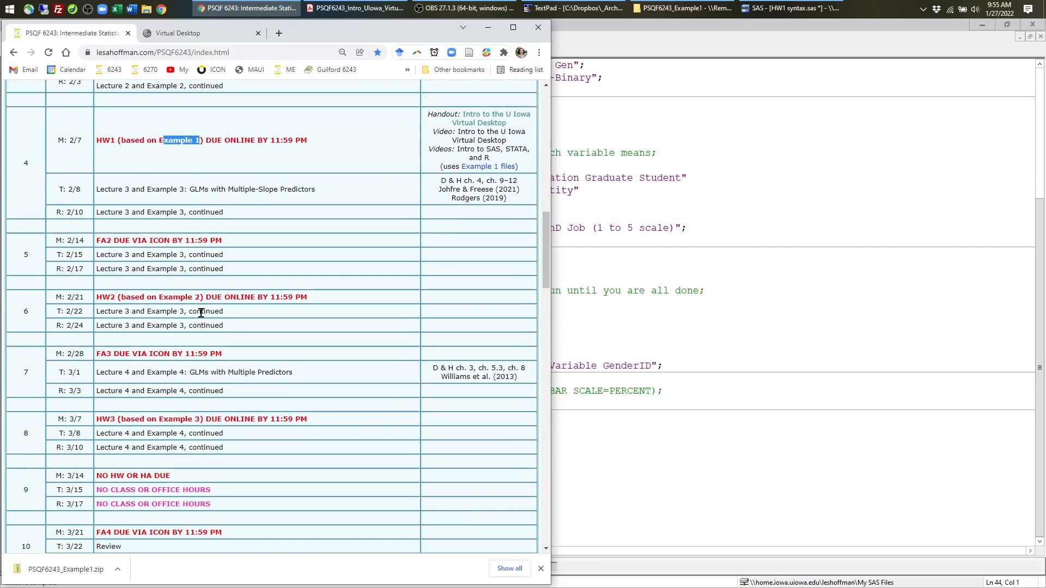
pyautogui.scroll(2, 201, 313)
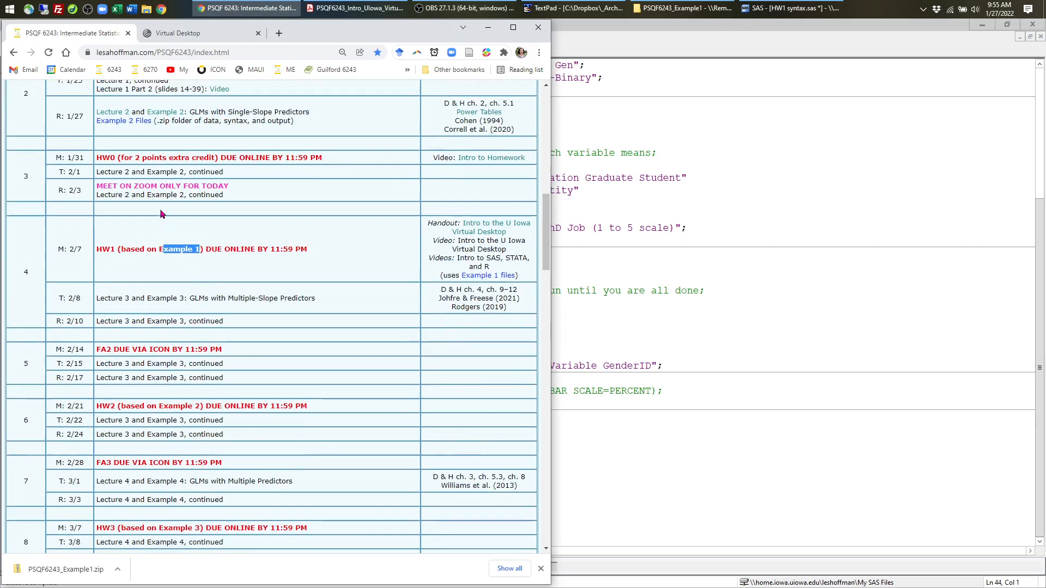
pyautogui.scroll(1, 173, 190)
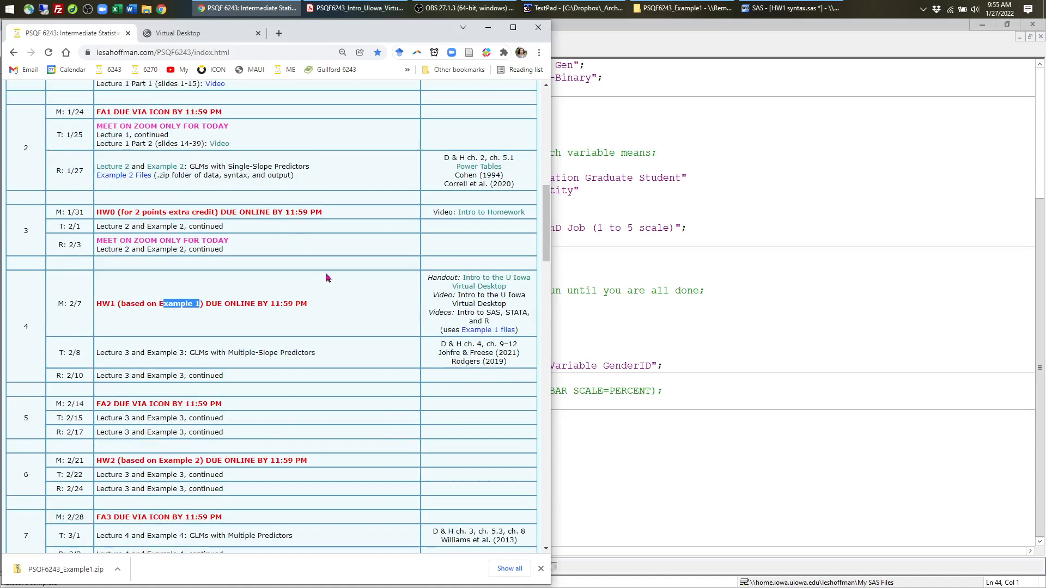
# - Return to SAS and save the HW1 syntax program with its GenderID frequency code
pyautogui.hotkey('alt', 'Tab')
pyautogui.scroll(4, 626, 303)
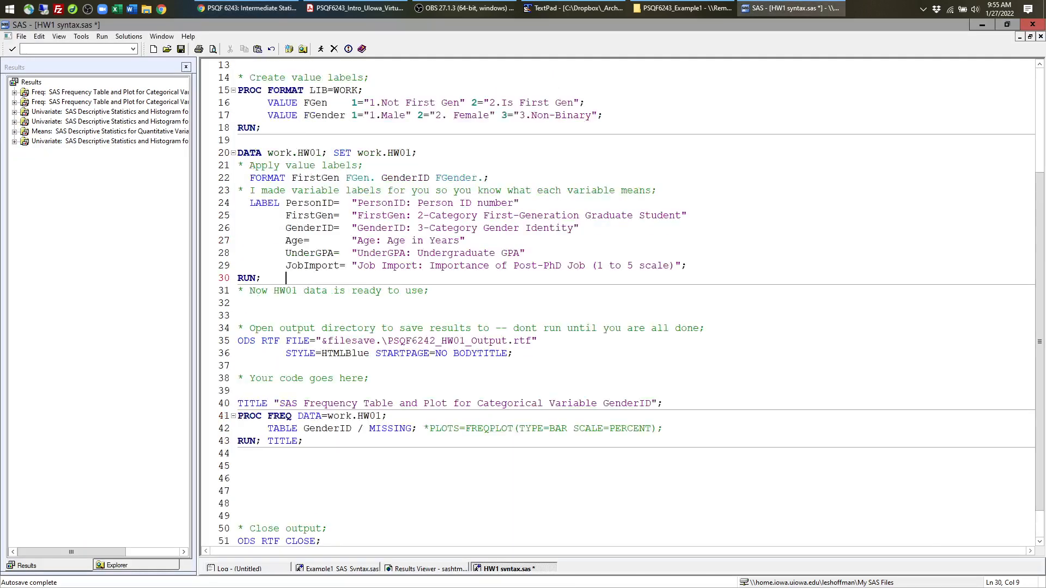
pyautogui.click(181, 50)
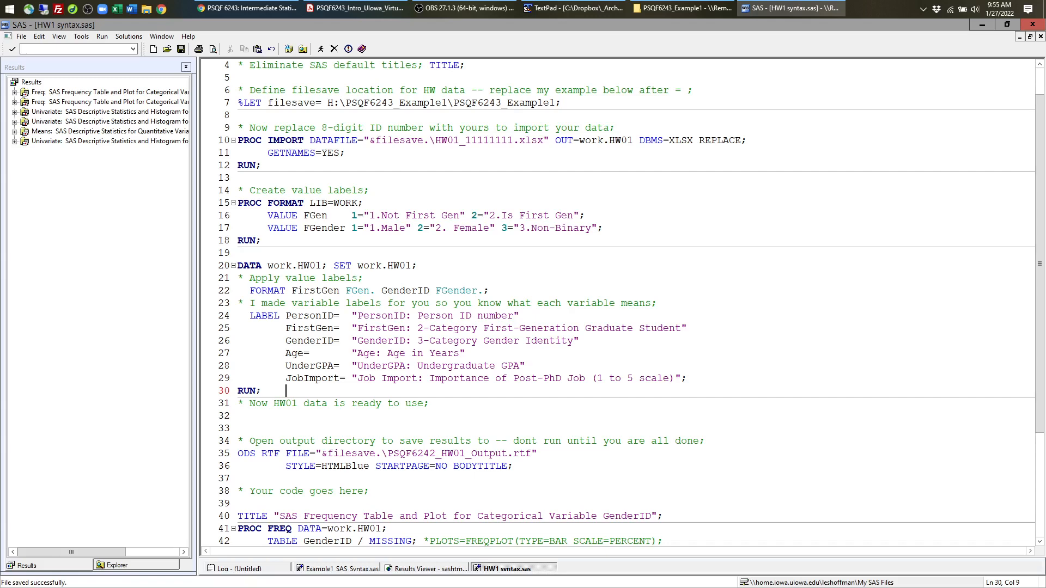
pyautogui.scroll(1, 631, 303)
pyautogui.scroll(-3, 618, 303)
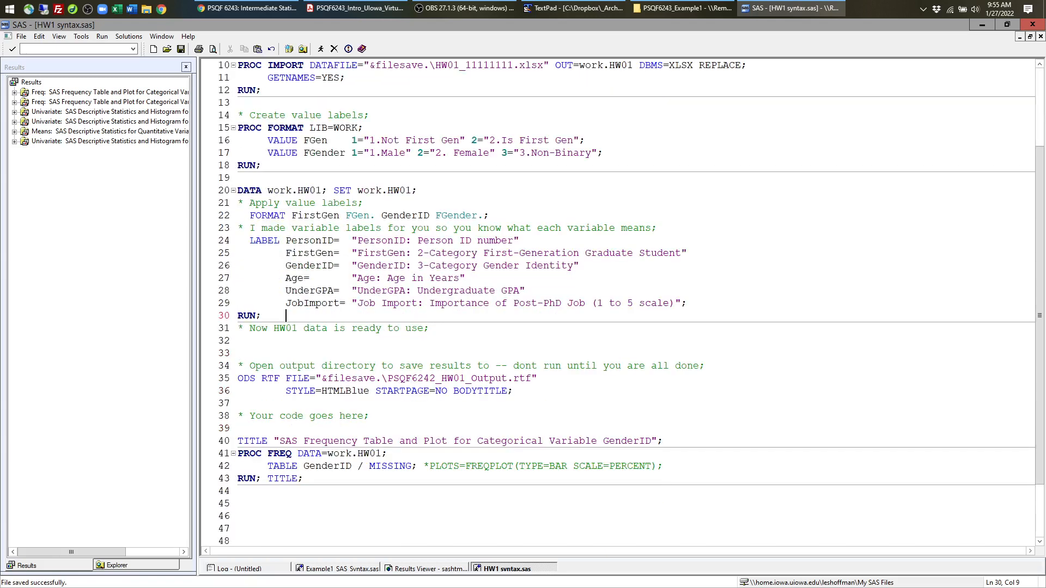
pyautogui.scroll(-1, 631, 303)
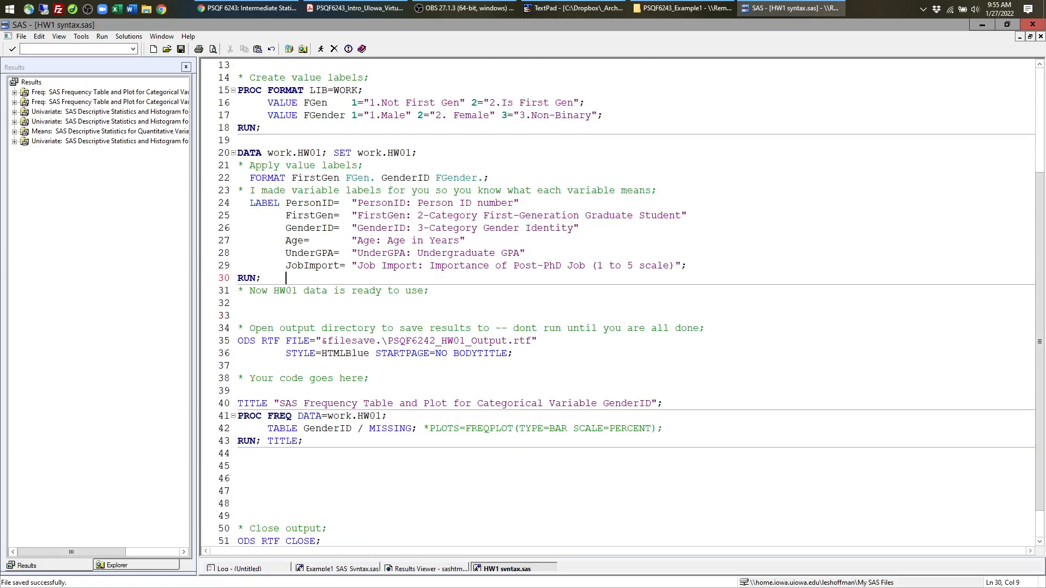
# - Close SAS from the Example1_SAS_Syntax program and confirm ending the session
pyautogui.click(335, 569)
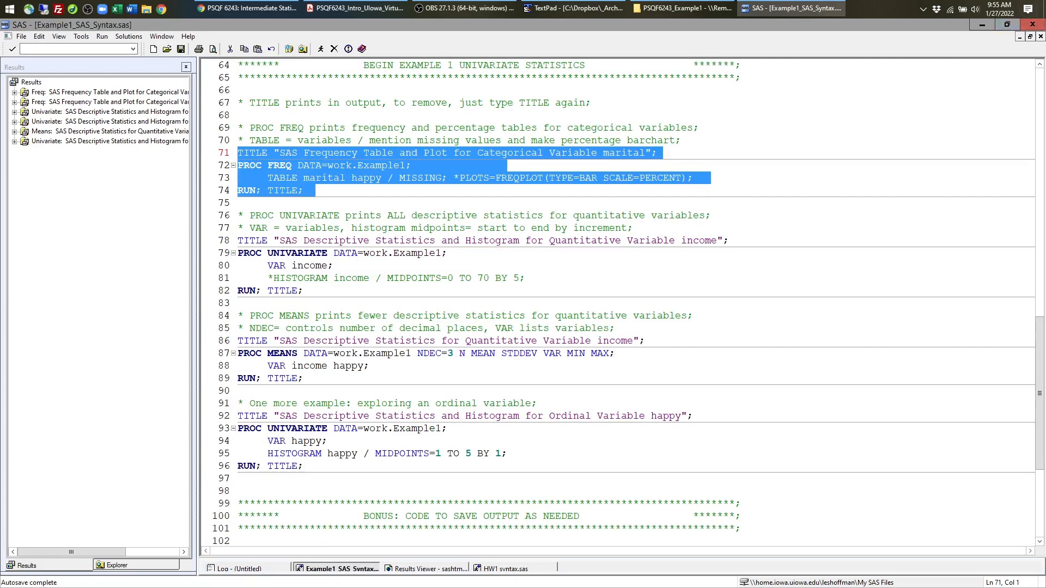
pyautogui.click(1040, 27)
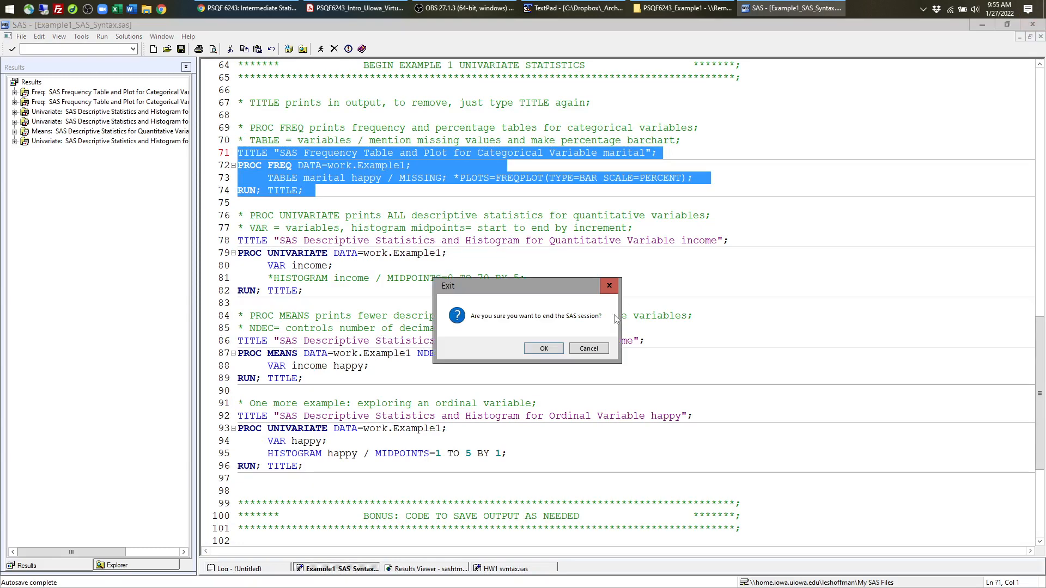
pyautogui.click(544, 349)
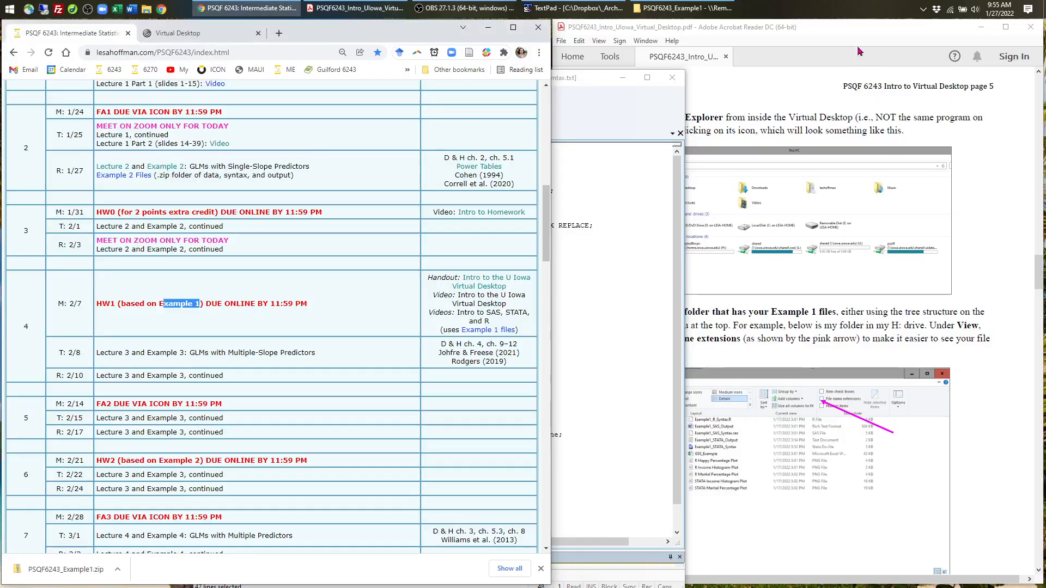
# - Check the Virtual Desktop page and the course website's coursework access, schedule and Course Software section in Chrome, and minimize the browser
pyautogui.click(203, 38)
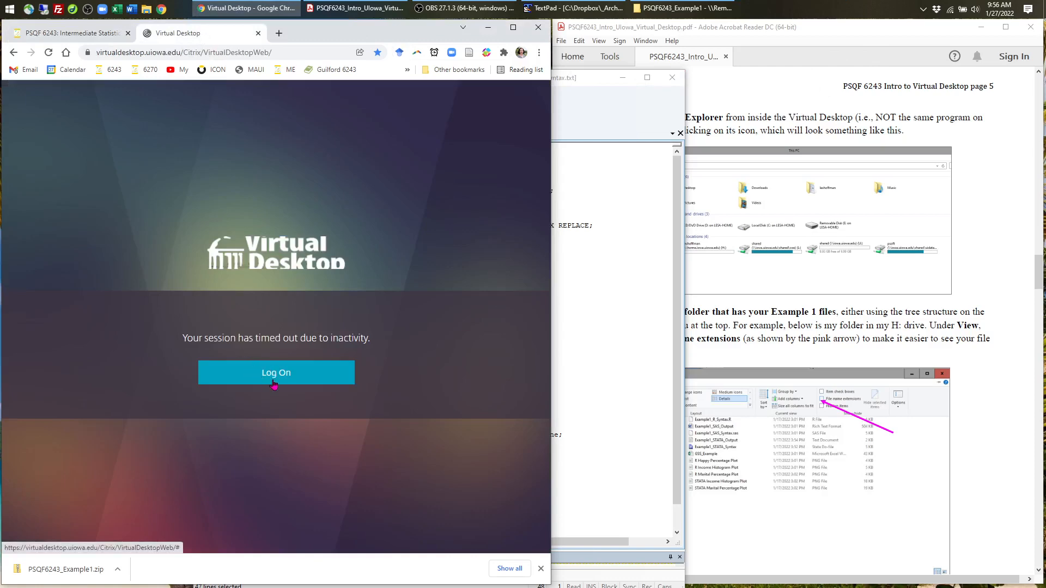
pyautogui.click(72, 32)
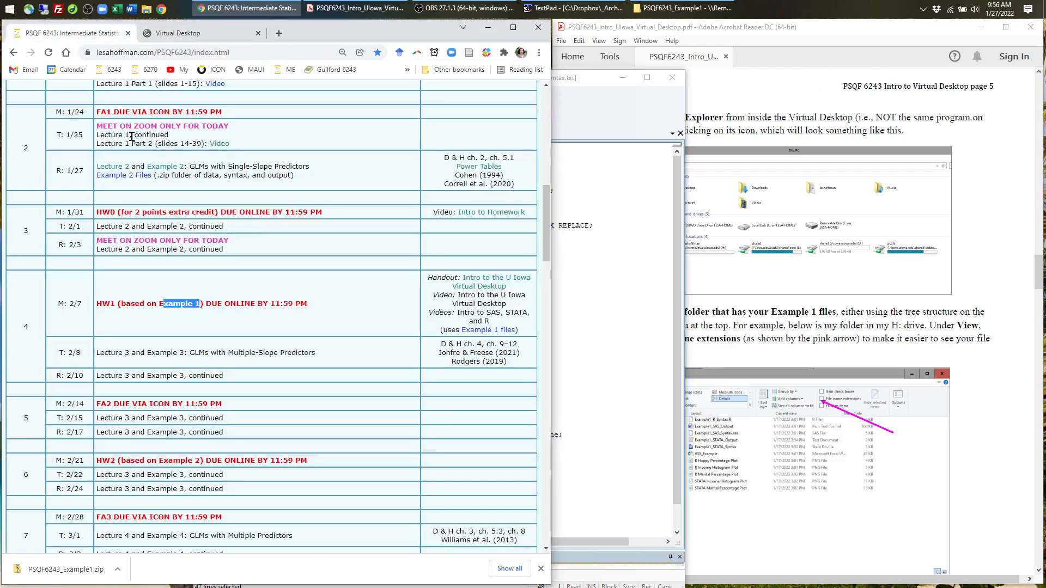
pyautogui.scroll(6, 247, 232)
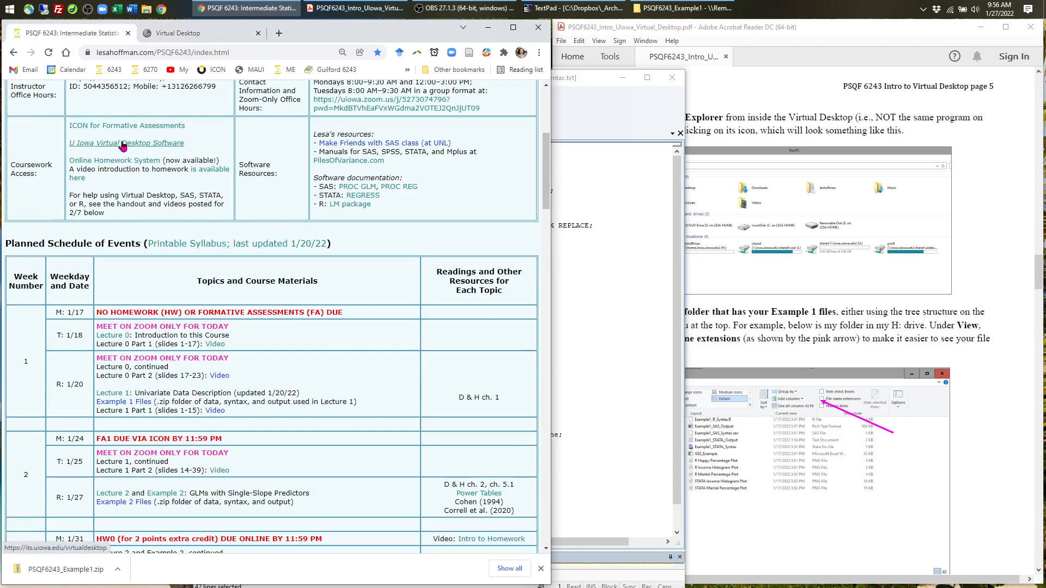
pyautogui.scroll(-11, 310, 346)
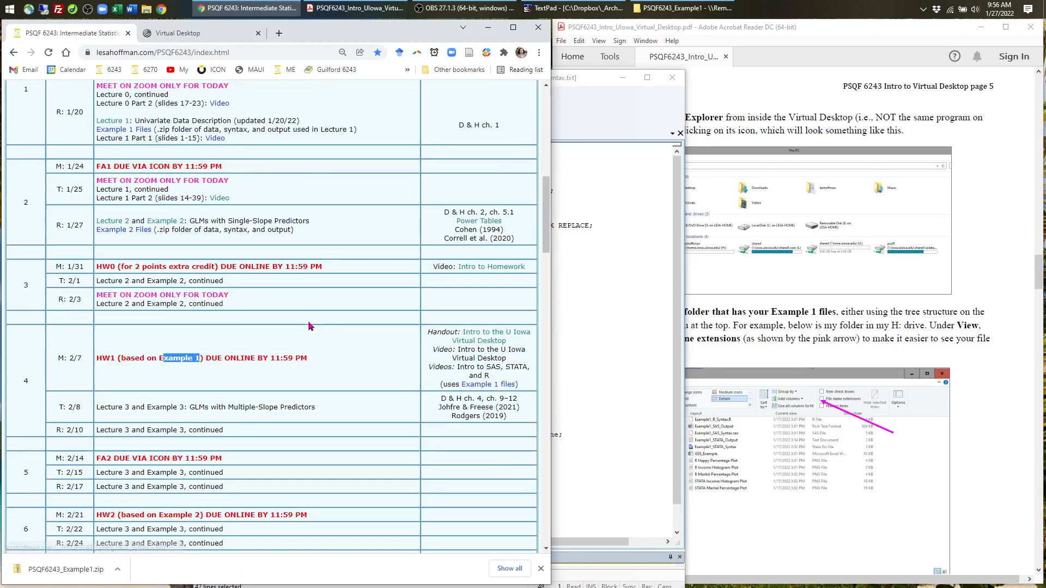
pyautogui.scroll(-15, 309, 346)
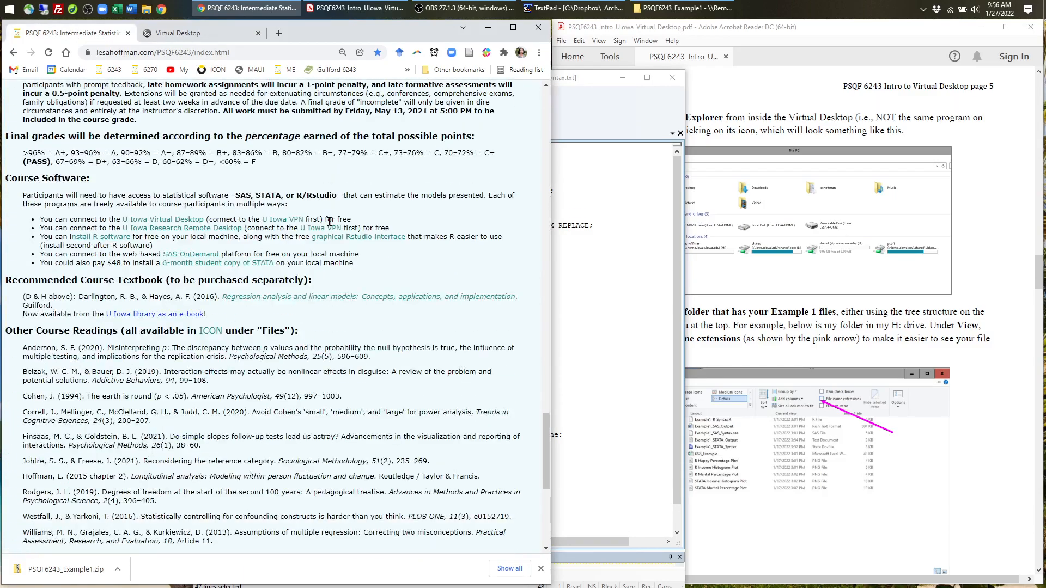
pyautogui.click(488, 28)
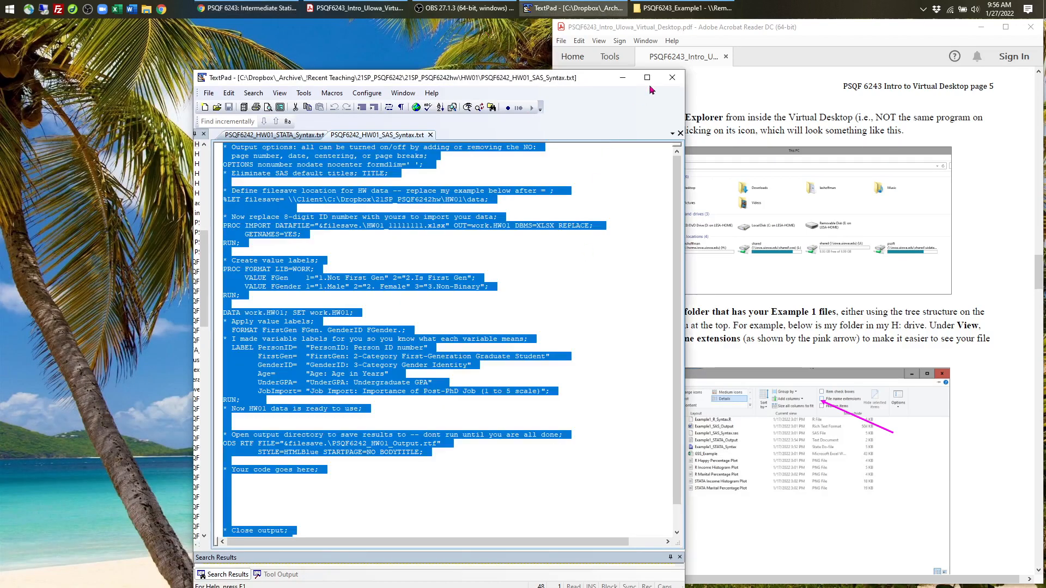
pyautogui.moveTo(534, 80); pyautogui.dragTo(438, 49)
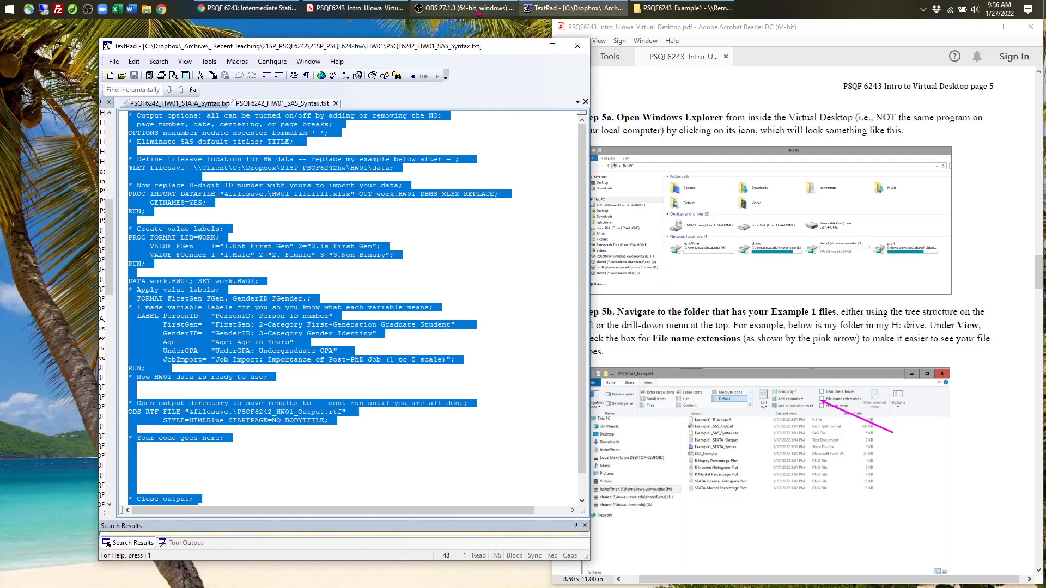